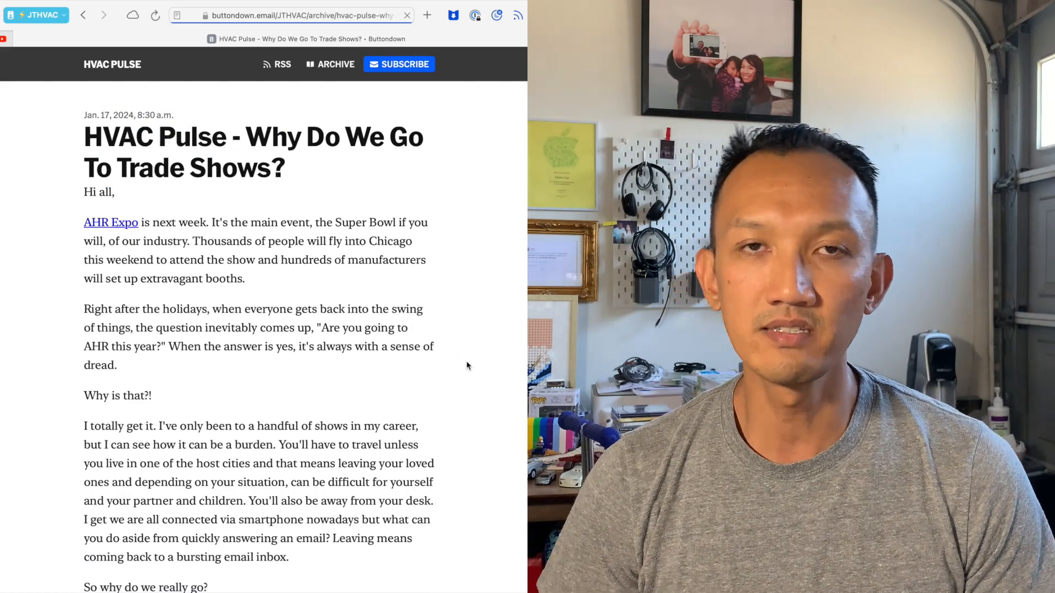
# - Read through the HVAC Pulse newsletter post about trade shows, including its video and links sections
pyautogui.scroll(-3, 478, 376)
pyautogui.scroll(-5, 476, 378)
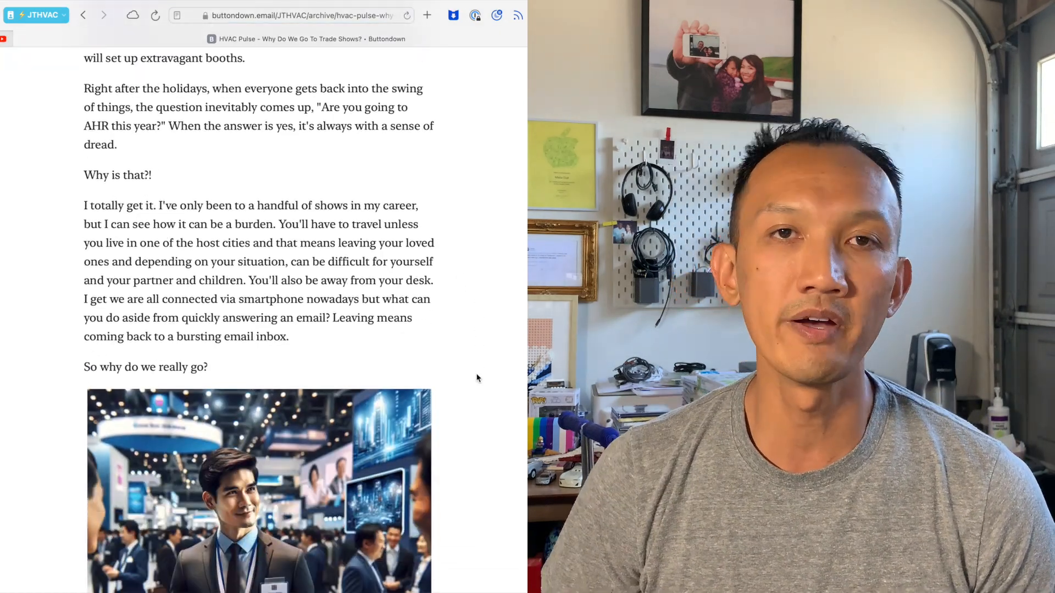
pyautogui.scroll(-4, 477, 378)
pyautogui.scroll(-4, 477, 378)
pyautogui.scroll(-6, 478, 375)
pyautogui.scroll(-12, 478, 375)
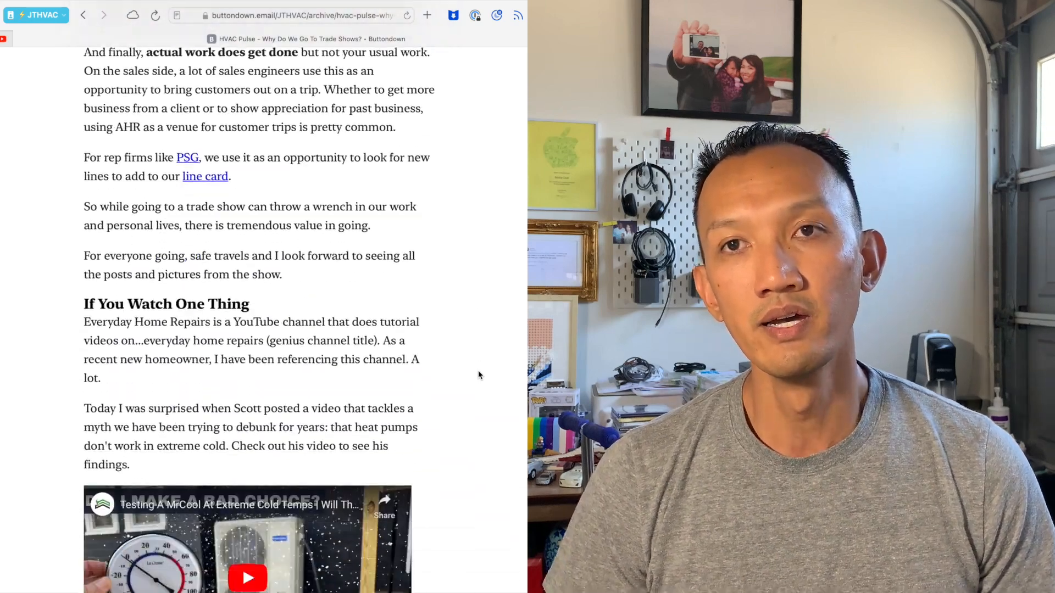
pyautogui.scroll(-13, 478, 375)
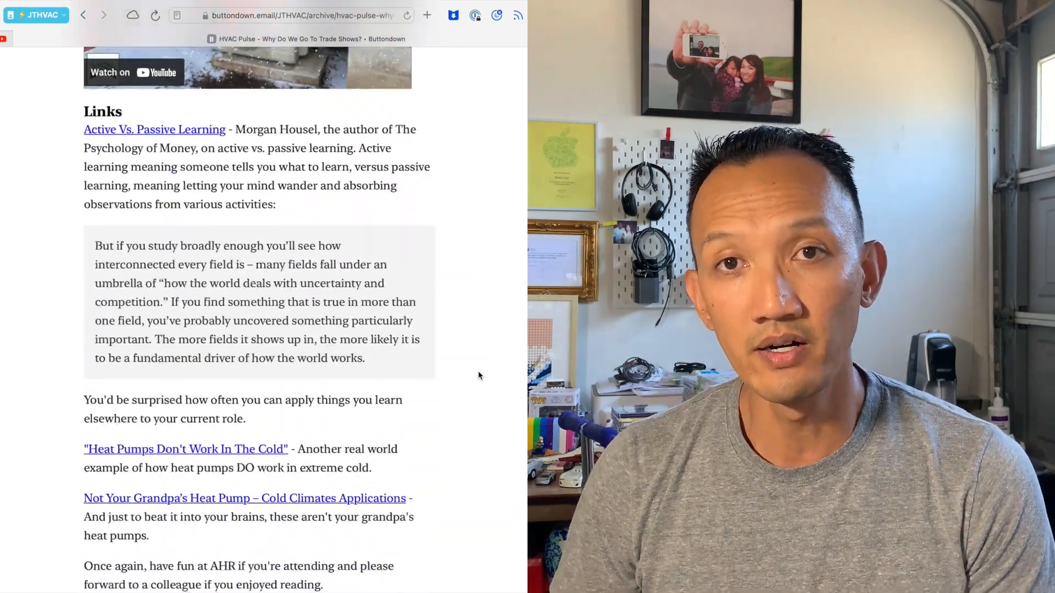
pyautogui.scroll(7, 478, 375)
pyautogui.scroll(5, 478, 375)
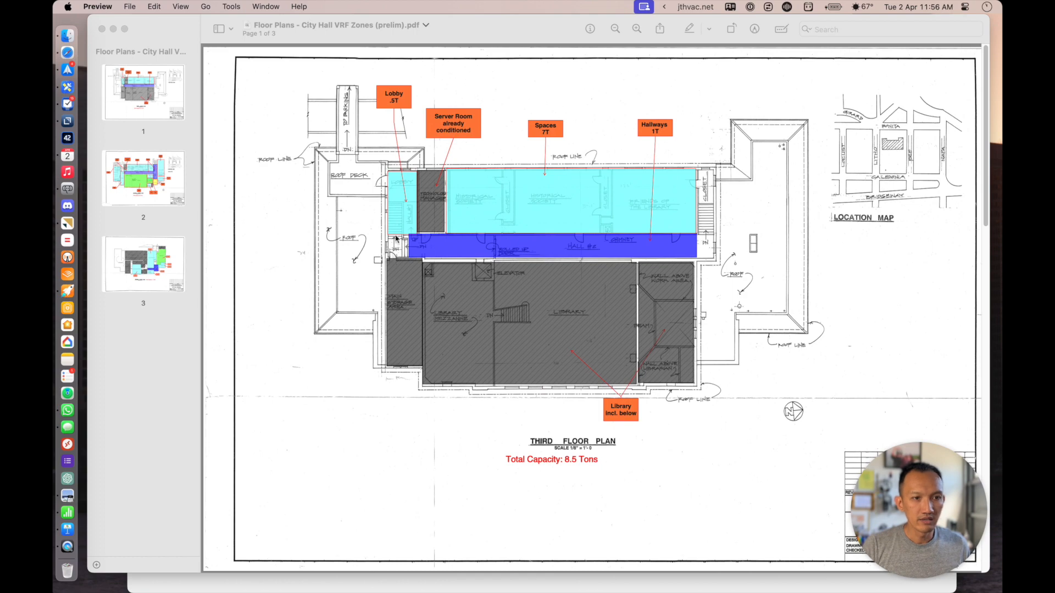
# - Examine the City Hall Remodel title block on the third-floor plan at a larger scale
pyautogui.scroll(-3, 417, 236)
pyautogui.scroll(-3, 418, 237)
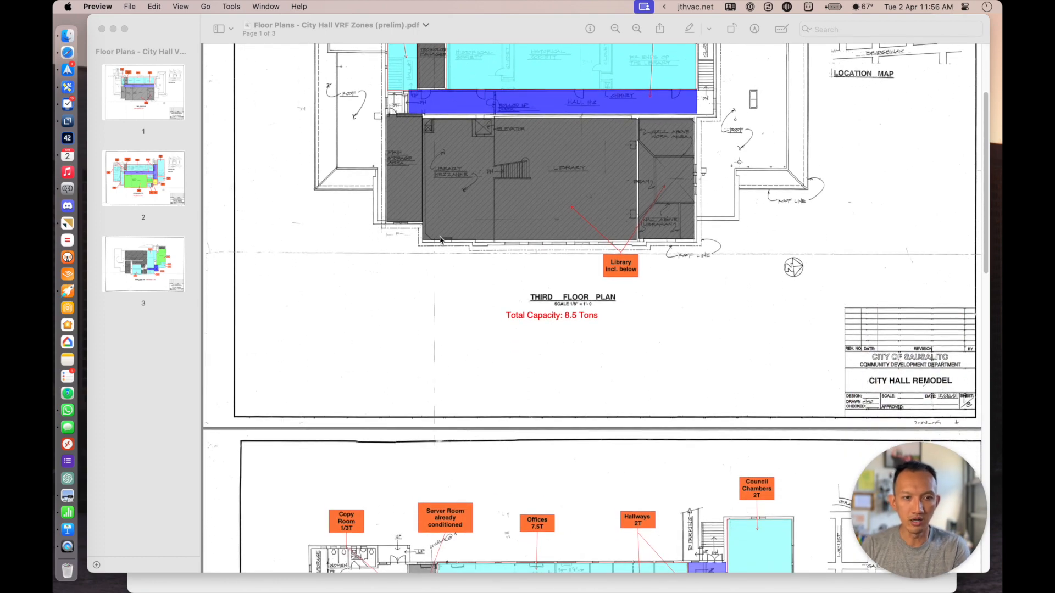
pyautogui.scroll(-2, 774, 330)
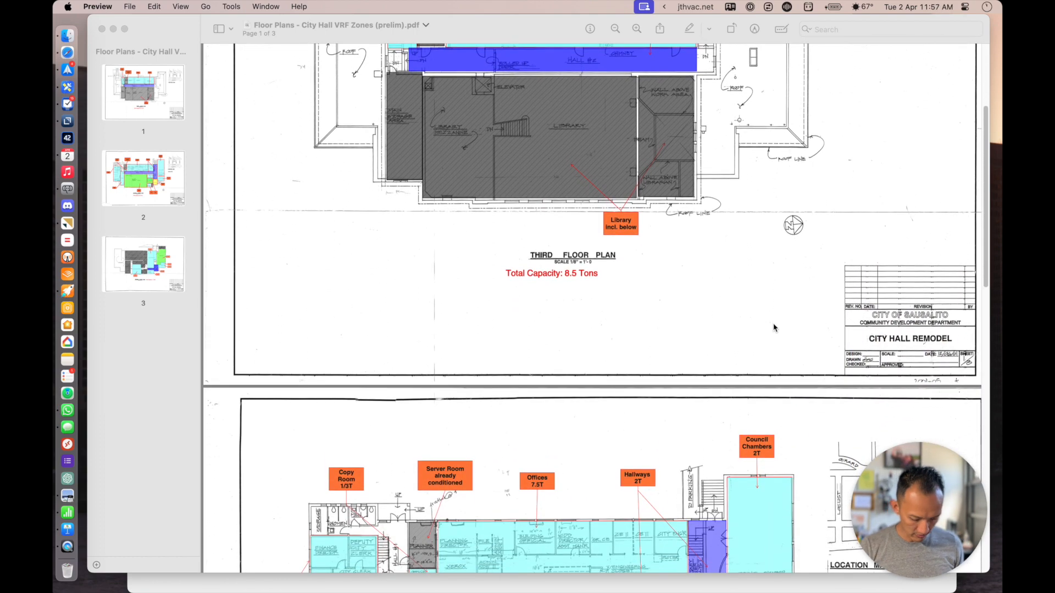
pyautogui.hscroll(1, 725, 329)
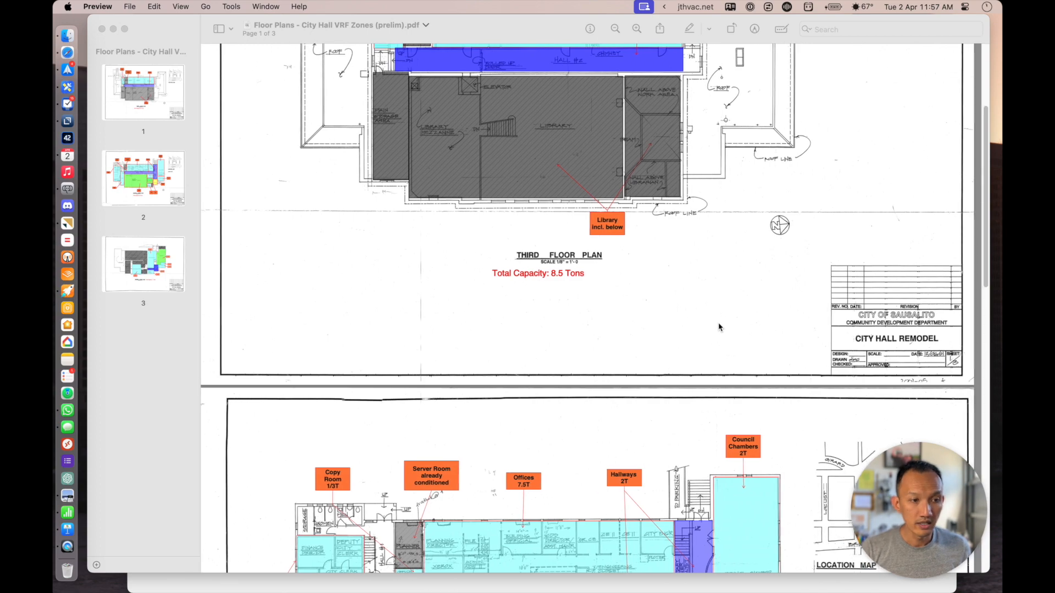
pyautogui.click(718, 325)
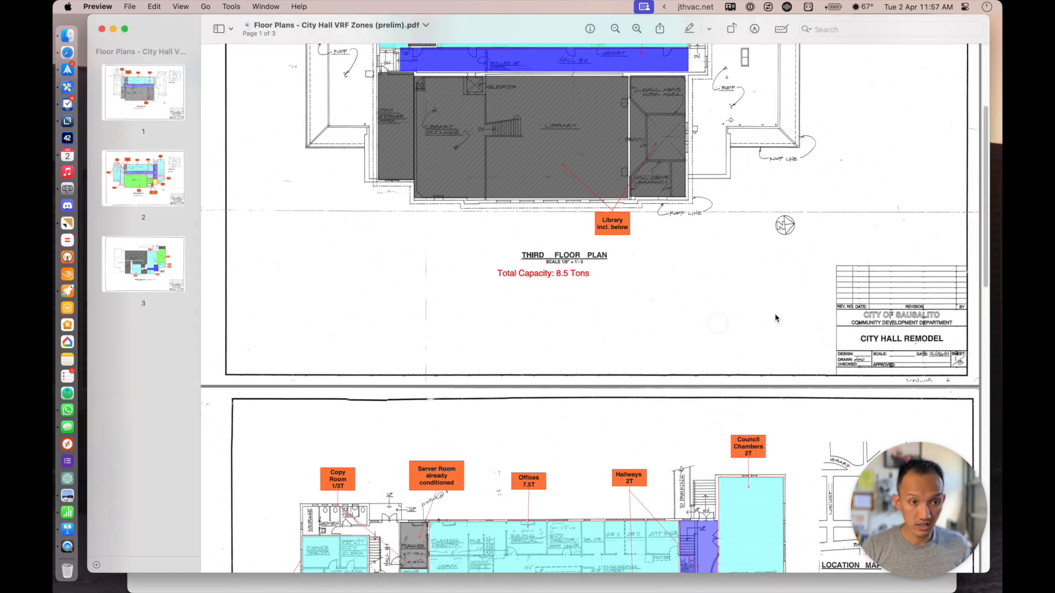
pyautogui.press('super+plus')
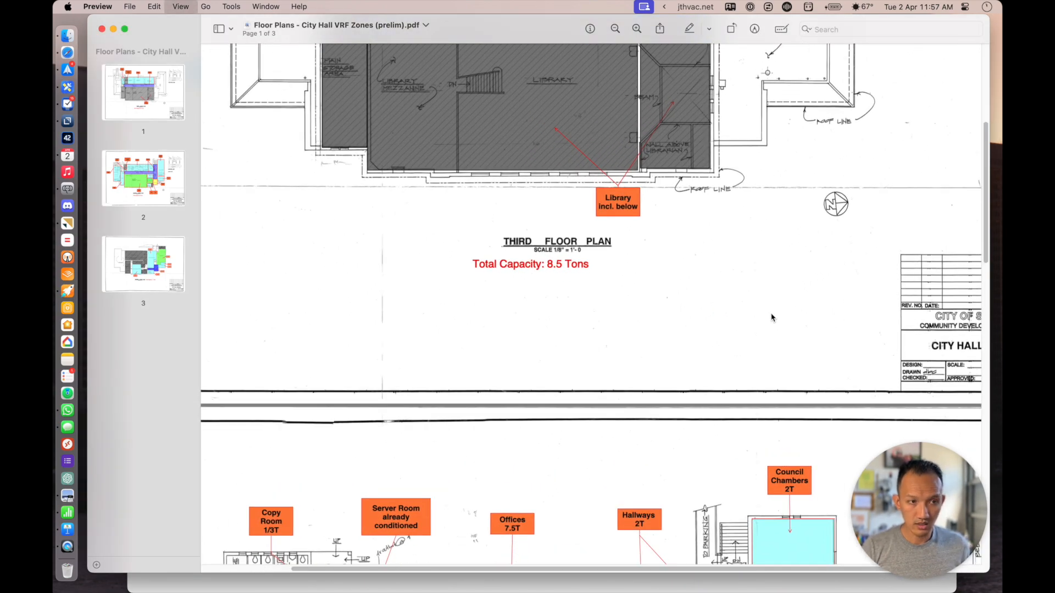
pyautogui.press('super+plus')
pyautogui.hscroll(10, 772, 318)
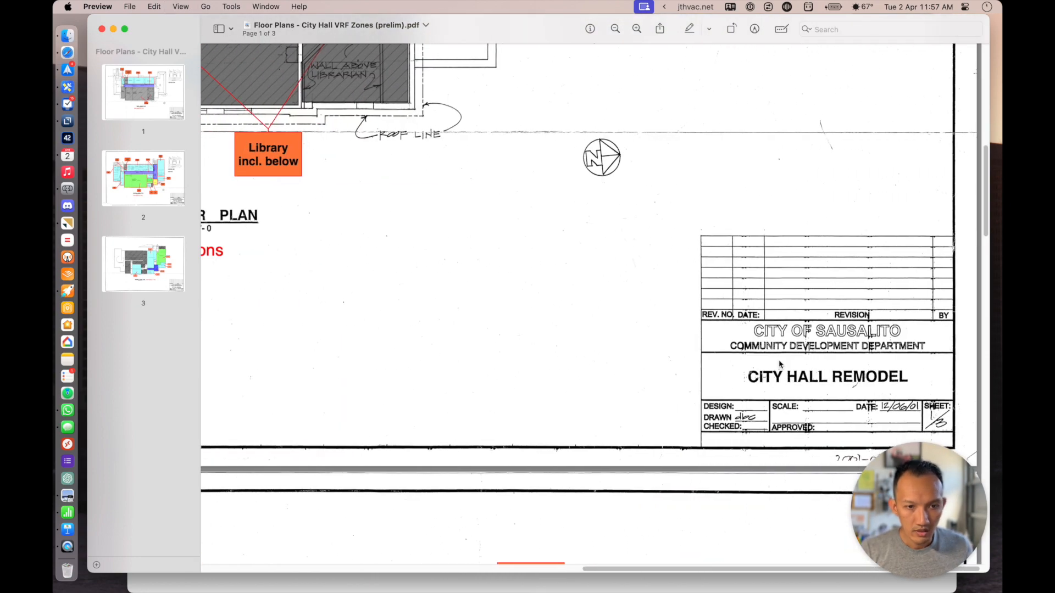
# - Examine the lobby, server room, spaces and hallway zones on the third-floor plan, including the whole floor's layout
pyautogui.scroll(10, 523, 301)
pyautogui.hscroll(-10, 527, 300)
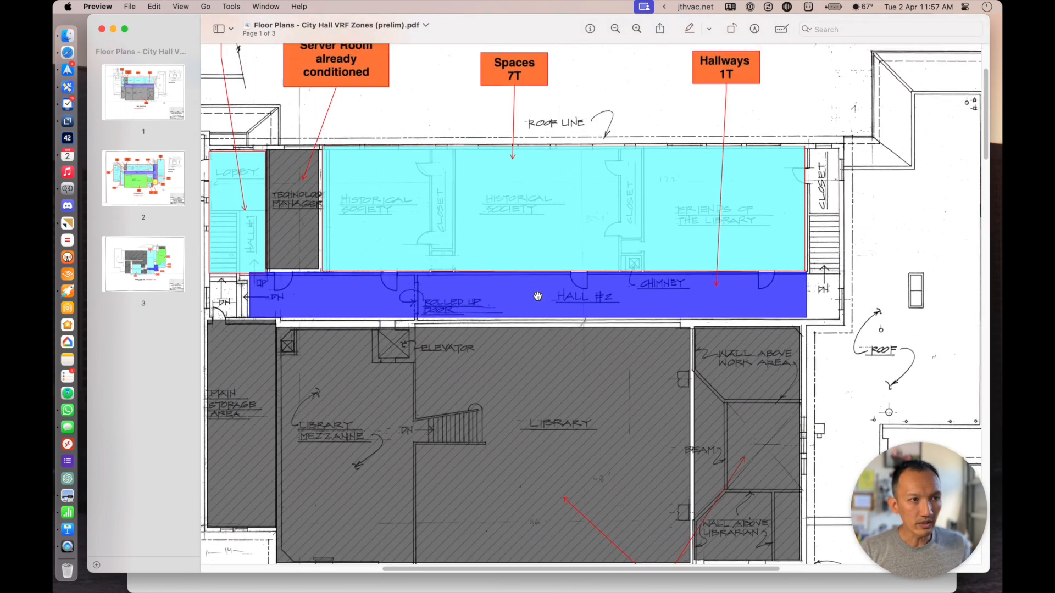
pyautogui.hscroll(-5, 538, 297)
pyautogui.scroll(4, 489, 286)
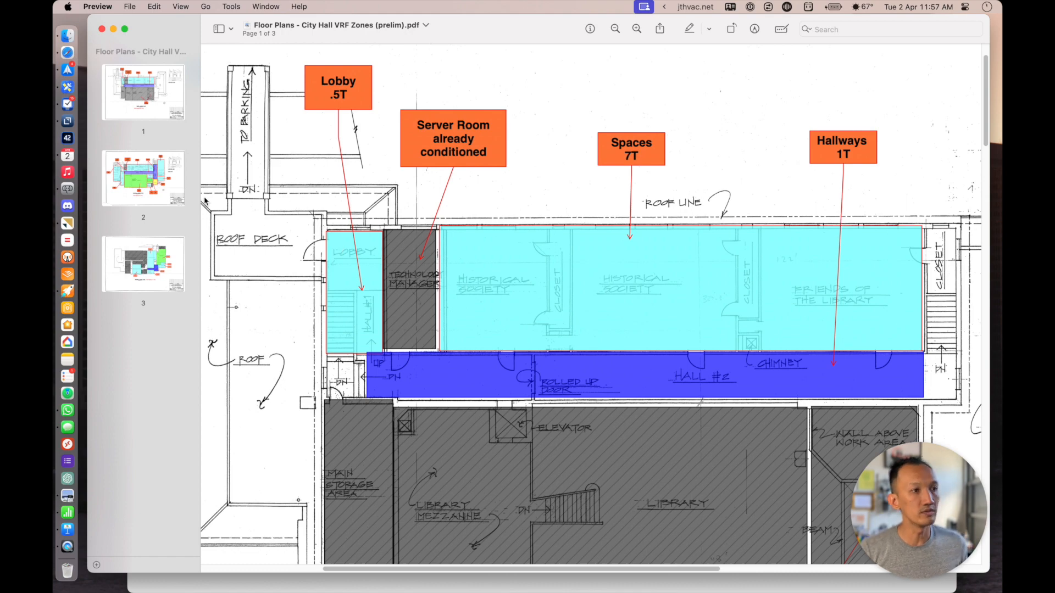
pyautogui.press('super+minus')
pyautogui.press('super+minus')
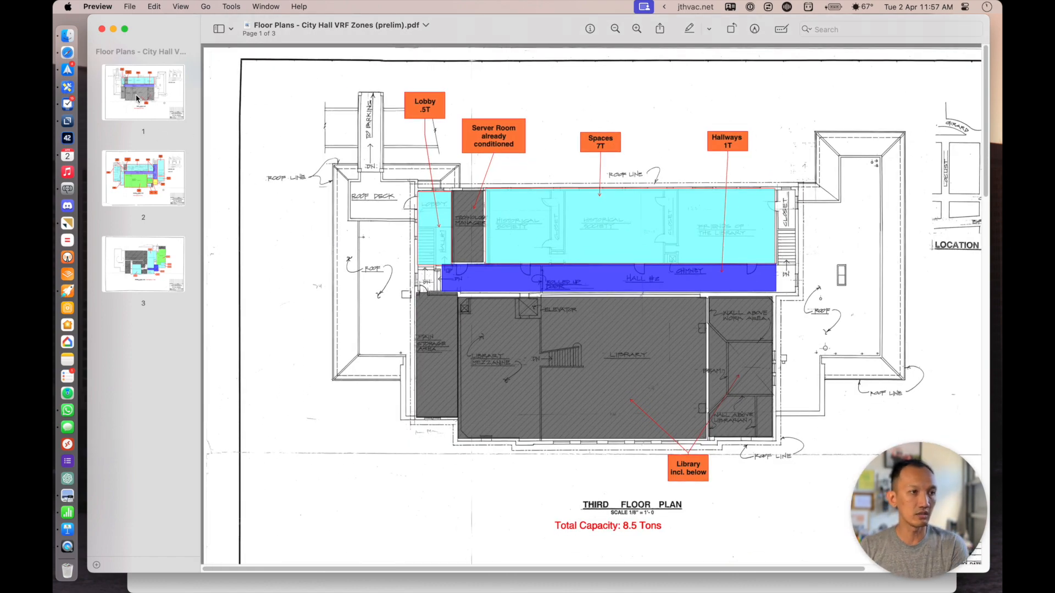
# - Review the VRF zones on the second-floor and ground-floor plans and compare them with the third floor
pyautogui.click(140, 172)
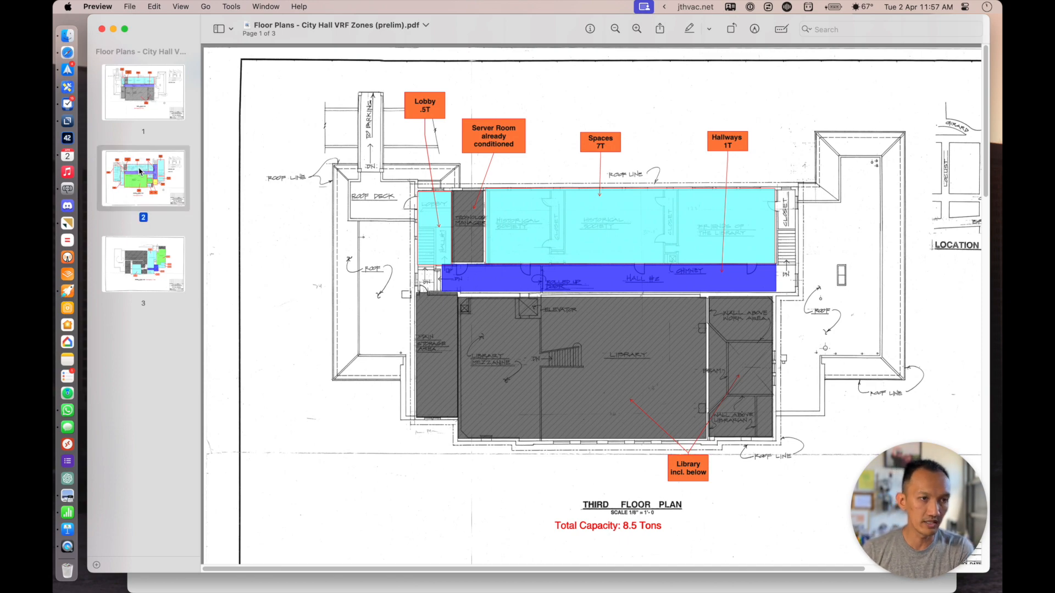
pyautogui.scroll(-2, 550, 345)
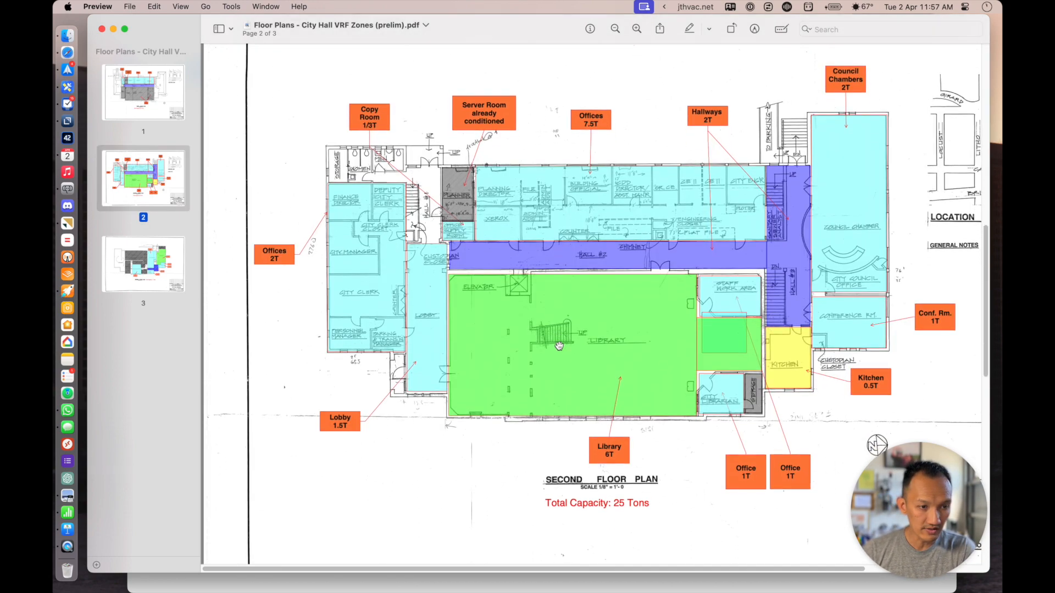
pyautogui.click(137, 267)
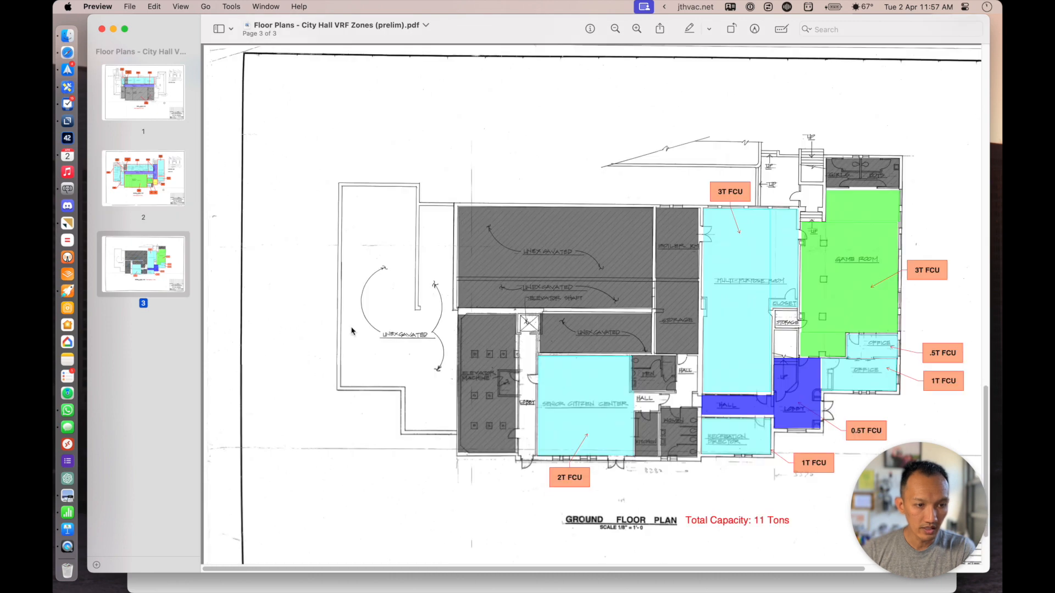
pyautogui.scroll(-2, 764, 497)
pyautogui.hscroll(2, 714, 438)
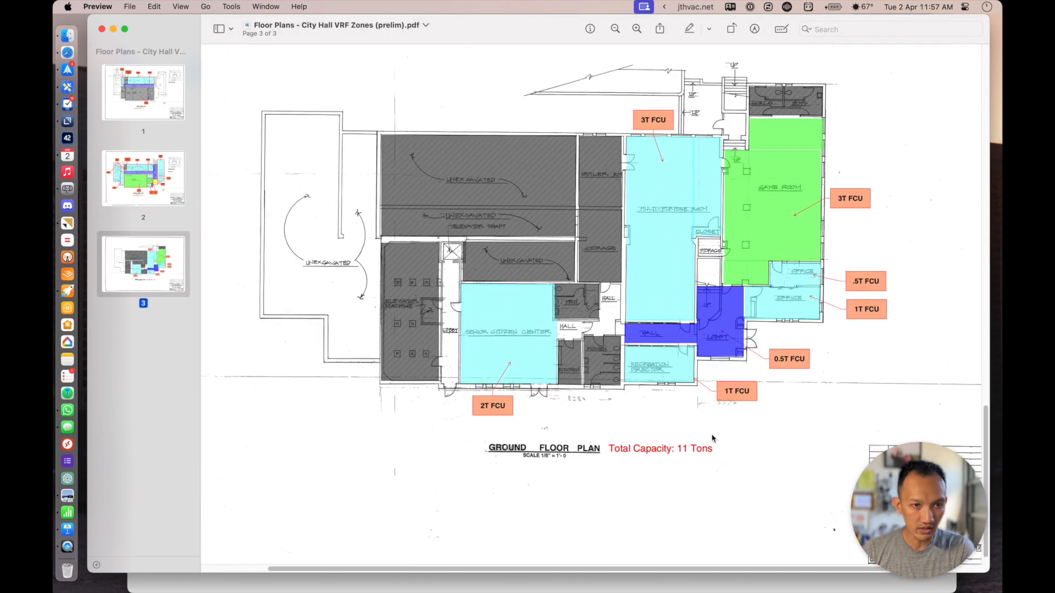
pyautogui.click(143, 100)
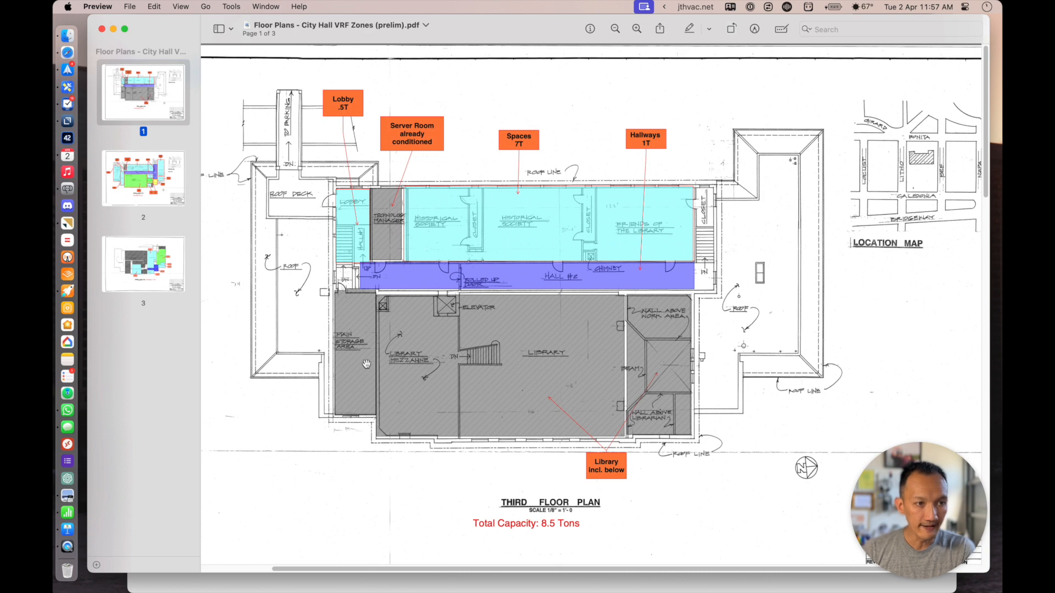
pyautogui.click(143, 193)
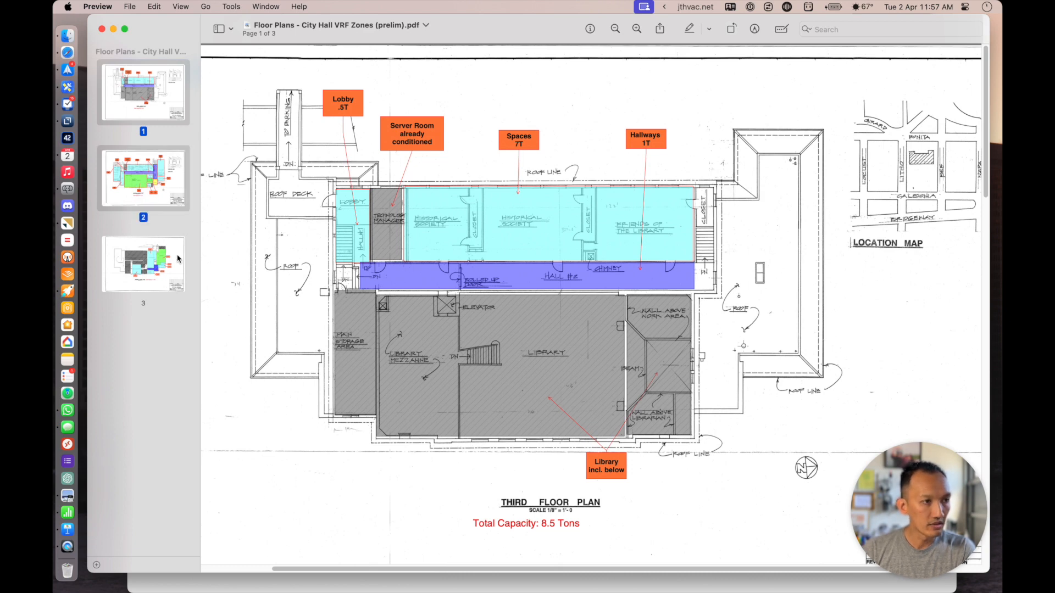
pyautogui.hscroll(-2, 270, 356)
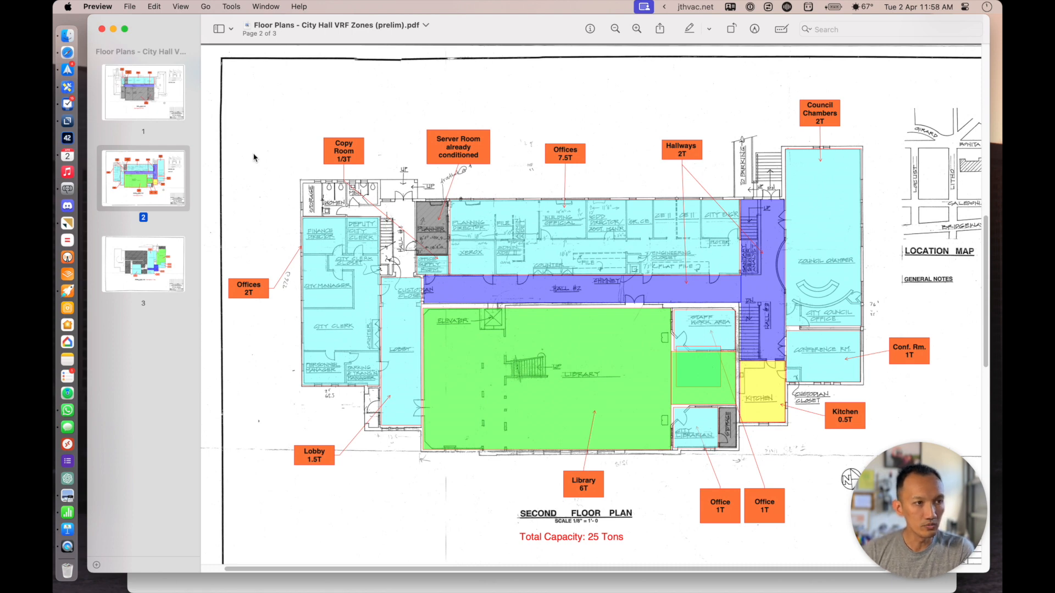
# - Check the total capacity noted on the third, second and ground floor plans, finishing on the third floor
pyautogui.click(155, 113)
pyautogui.scroll(-2, 761, 453)
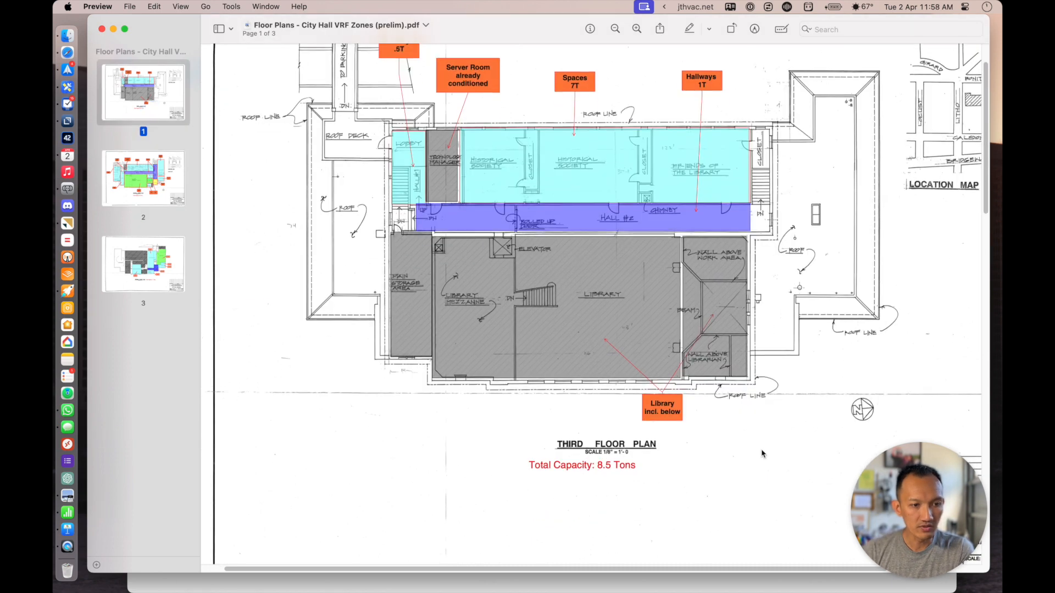
pyautogui.click(163, 183)
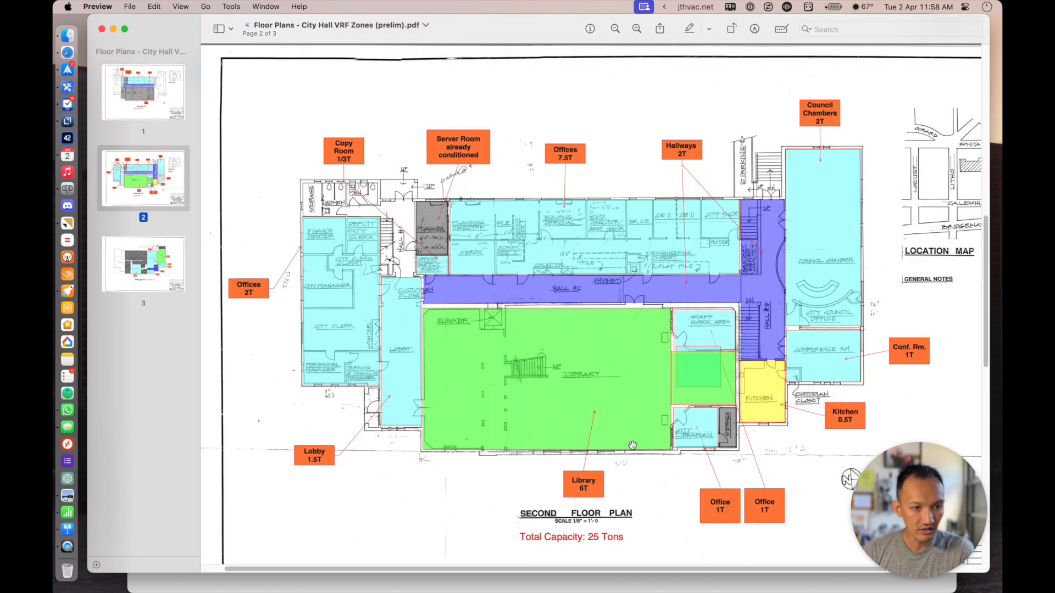
pyautogui.scroll(-2, 632, 444)
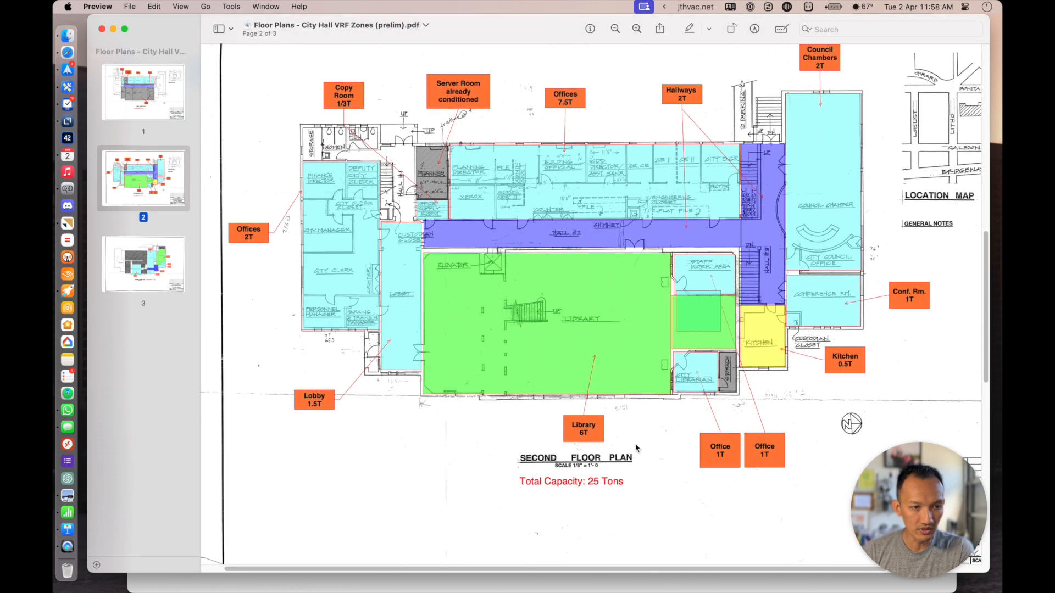
pyautogui.click(148, 281)
pyautogui.scroll(-3, 750, 424)
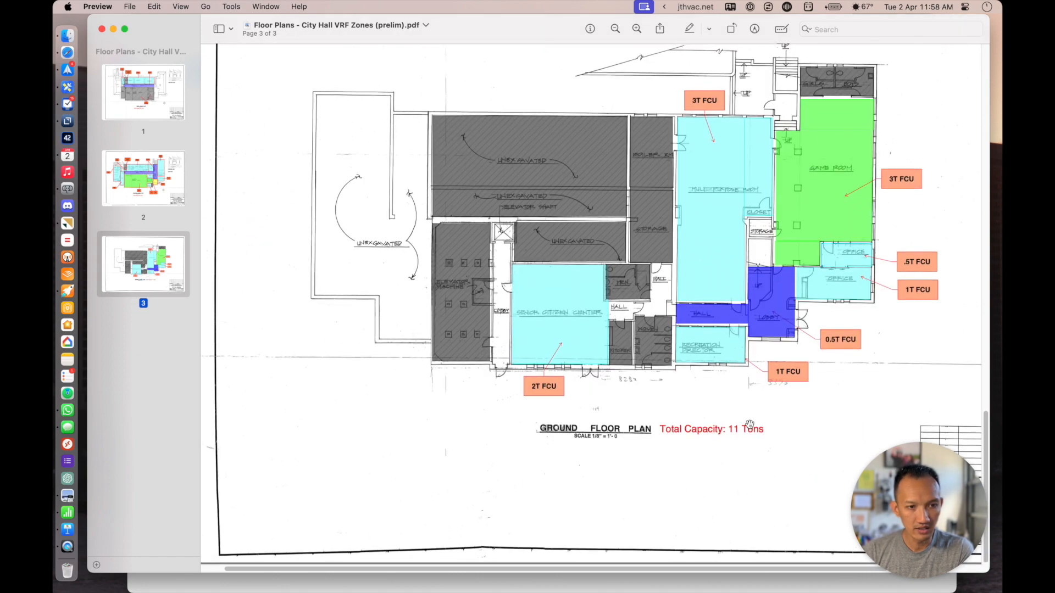
pyautogui.scroll(2, 410, 407)
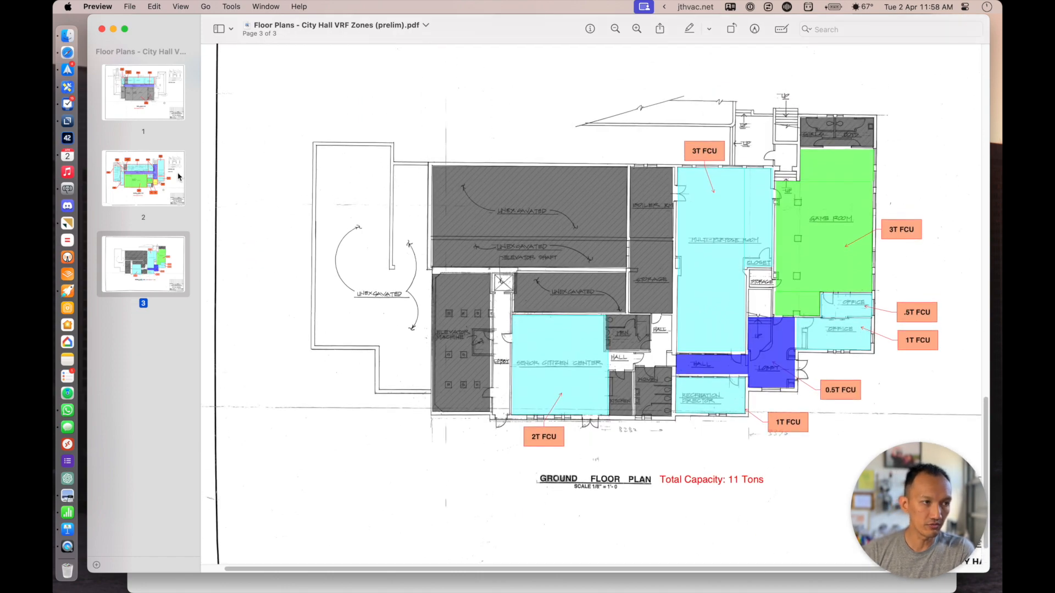
pyautogui.click(179, 176)
pyautogui.click(157, 116)
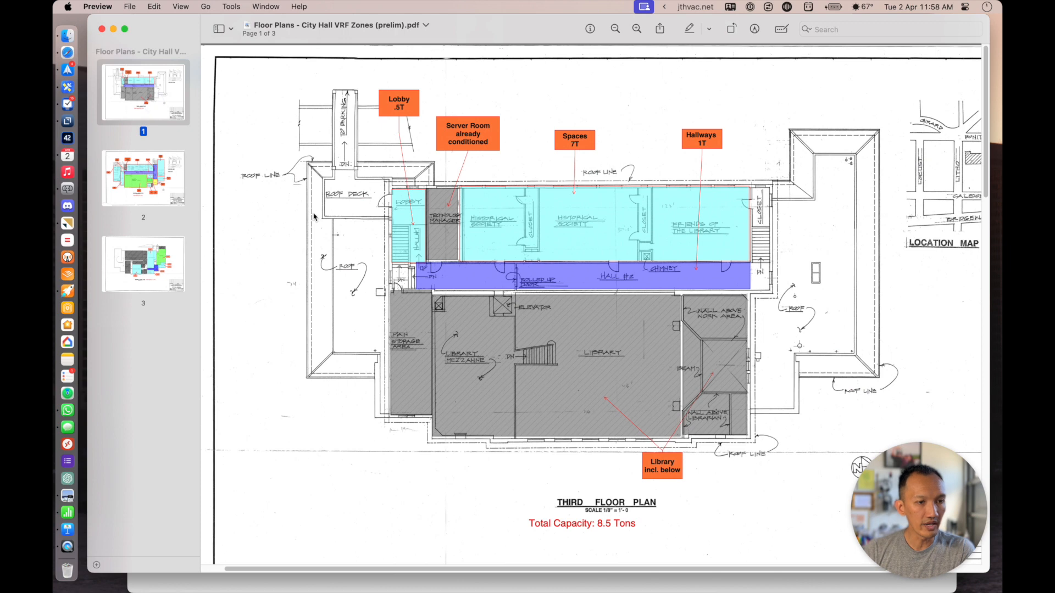
pyautogui.scroll(1, 314, 217)
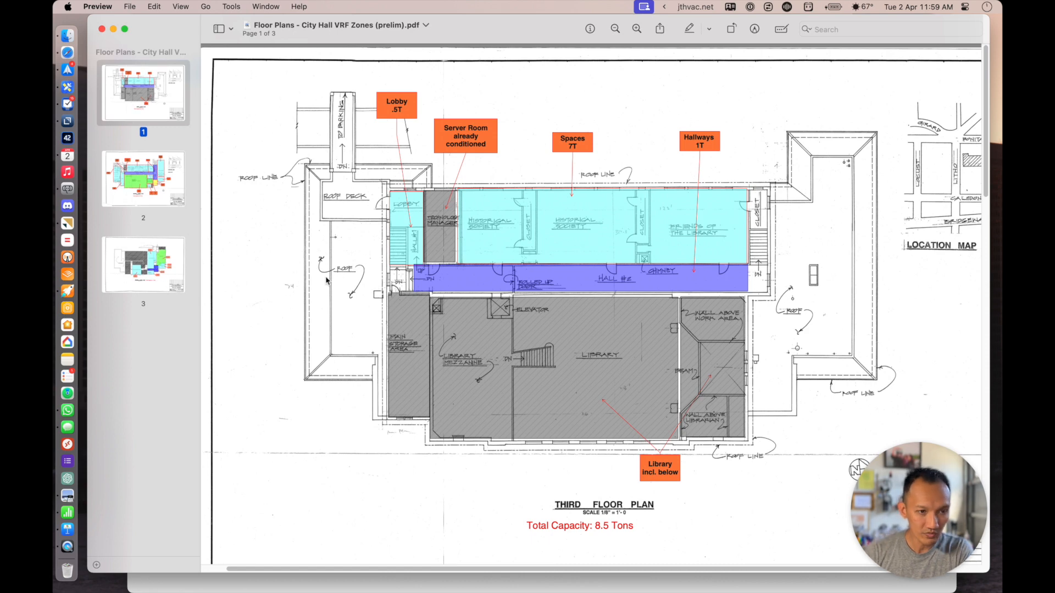
pyautogui.scroll(-3, 377, 416)
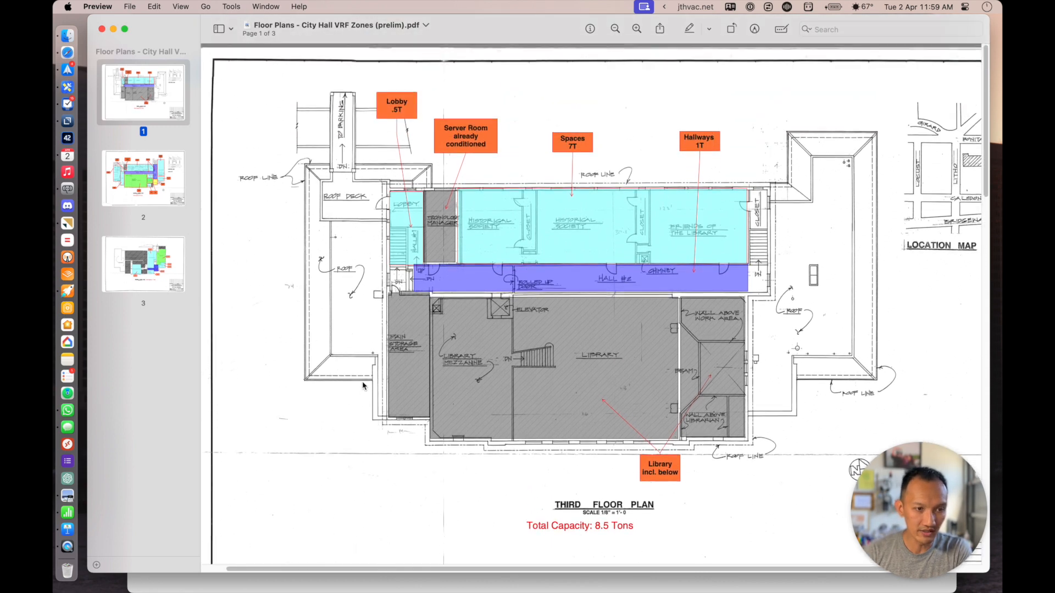
pyautogui.scroll(-3, 503, 409)
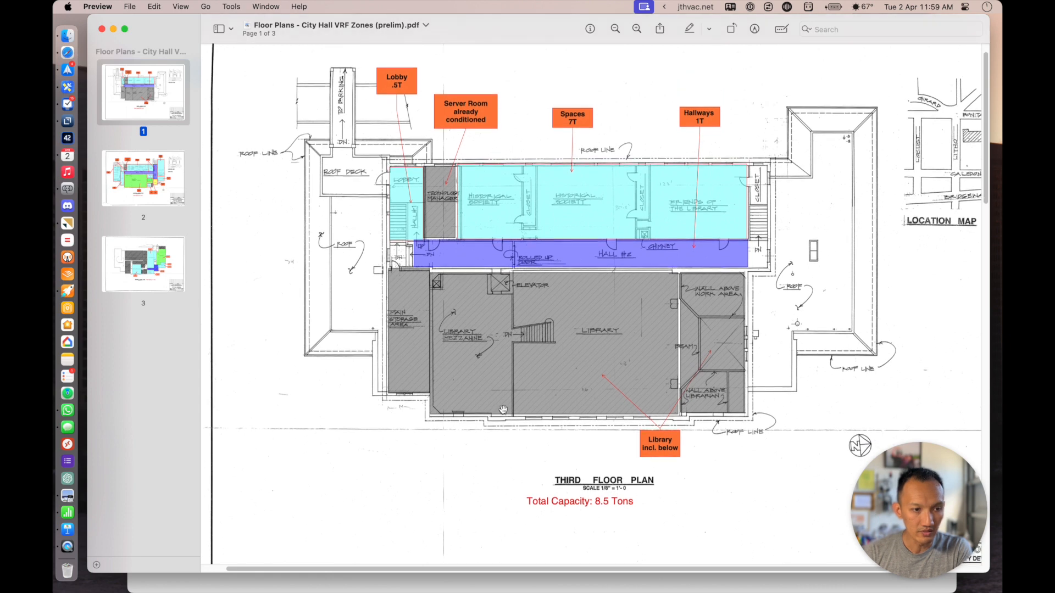
# - Switch to Safari, launch VPro from the Carrier apps dashboard and open the Sausalito City Hall project from the project list
pyautogui.click(67, 53)
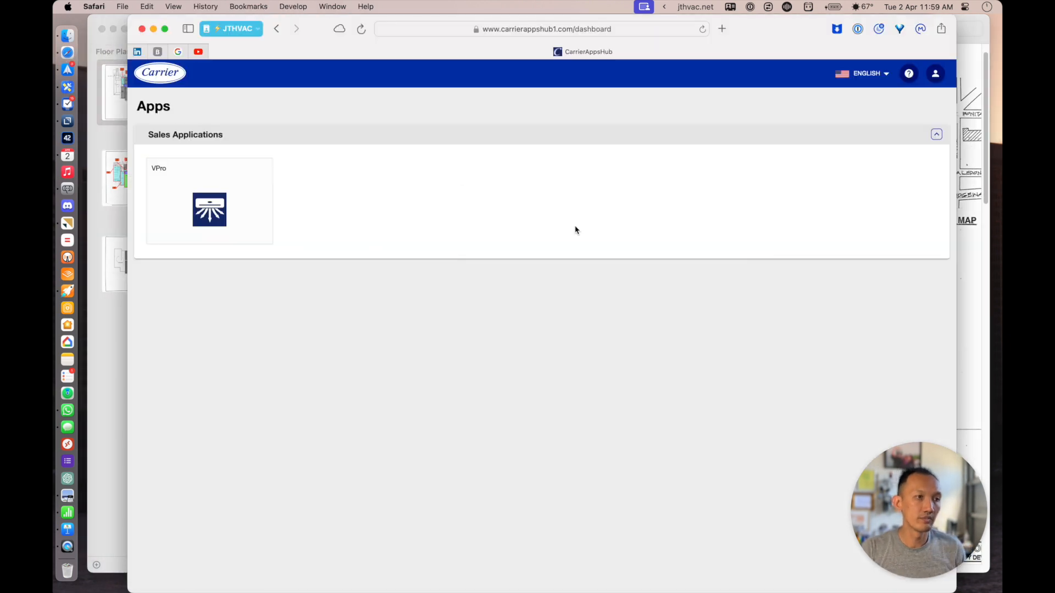
pyautogui.click(199, 211)
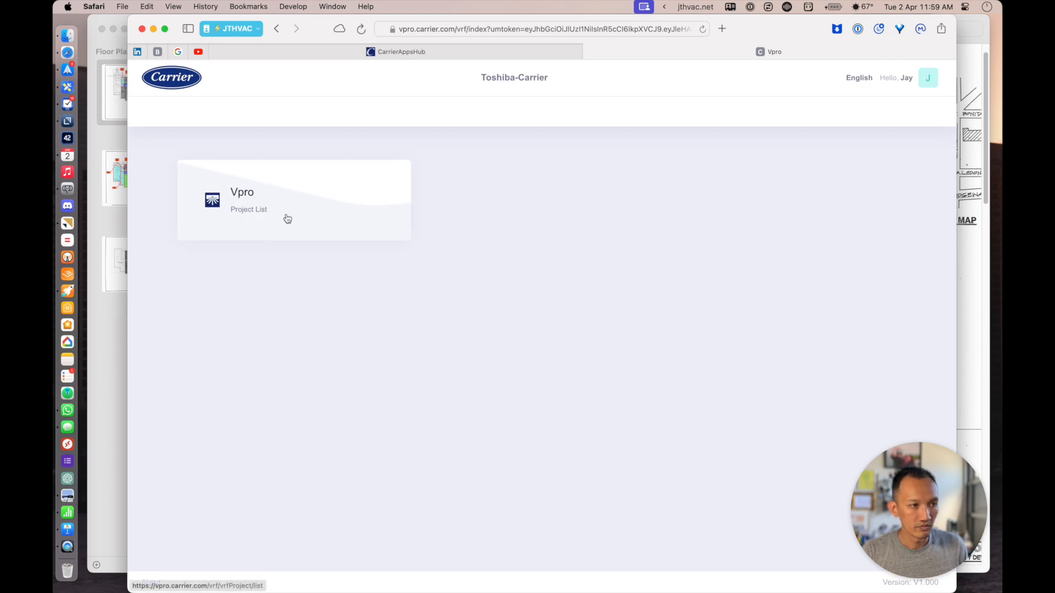
pyautogui.click(287, 218)
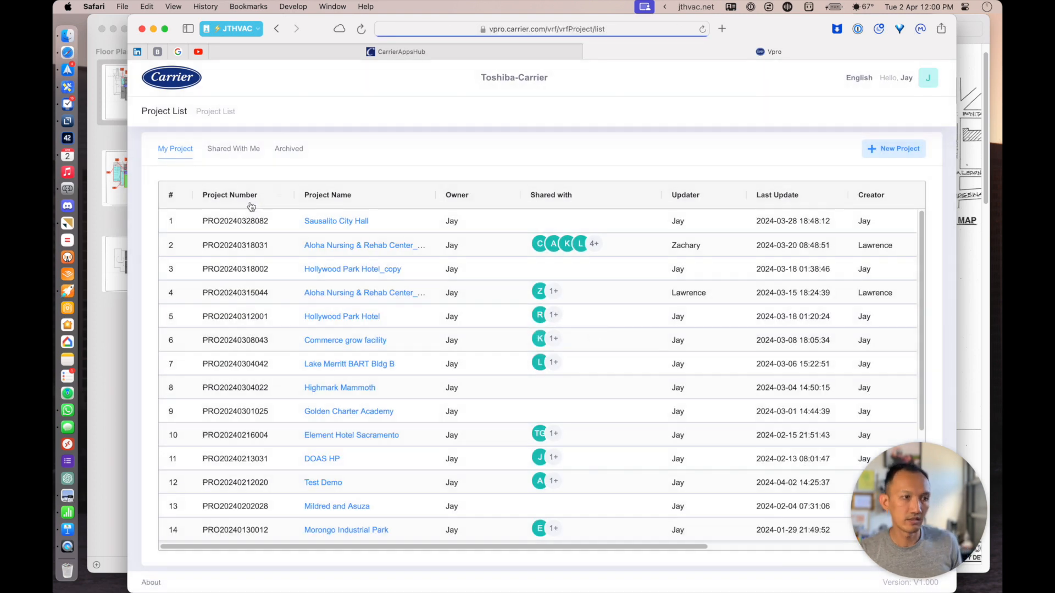
pyautogui.click(345, 222)
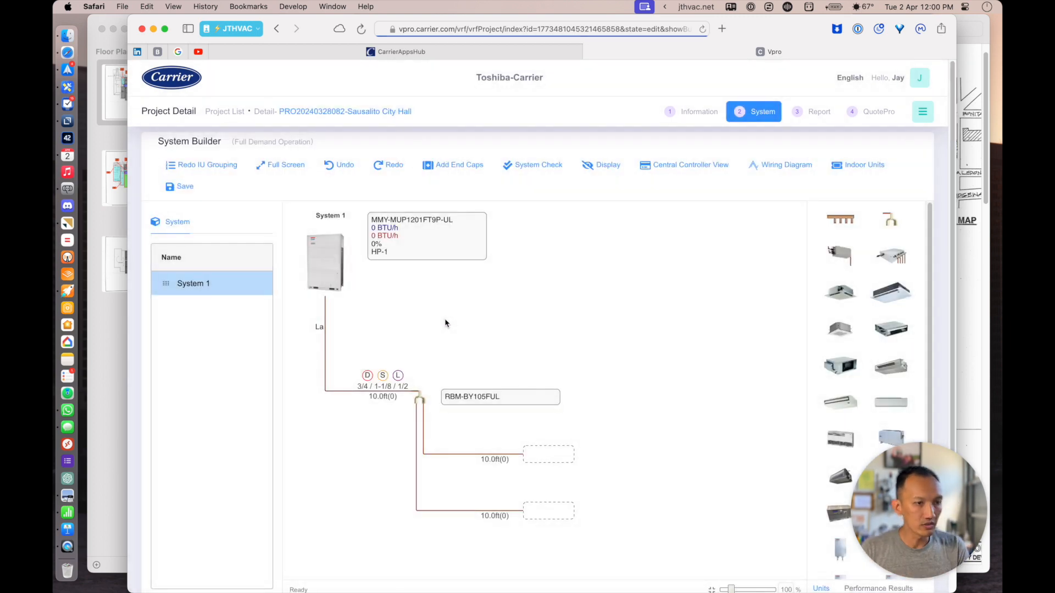
# - Switch back to the floor plans PDF in Preview and examine the third-floor zones and their tonnages up close
pyautogui.press('super+Tab')
pyautogui.scroll(2, 599, 314)
pyautogui.scroll(-2, 599, 314)
pyautogui.scroll(2, 437, 148)
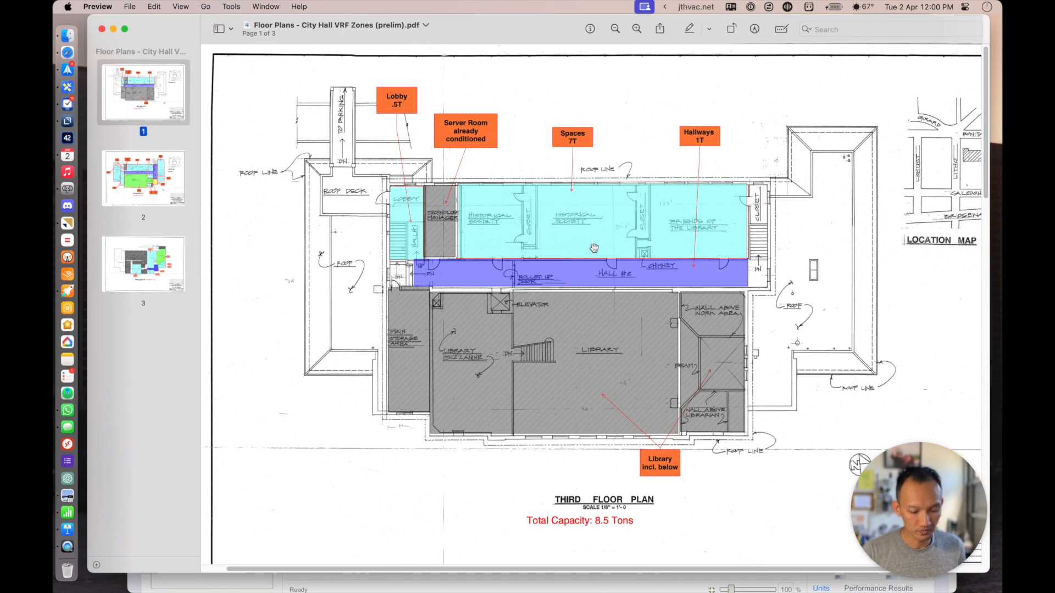
pyautogui.press('super+plus')
pyautogui.scroll(-3, 595, 247)
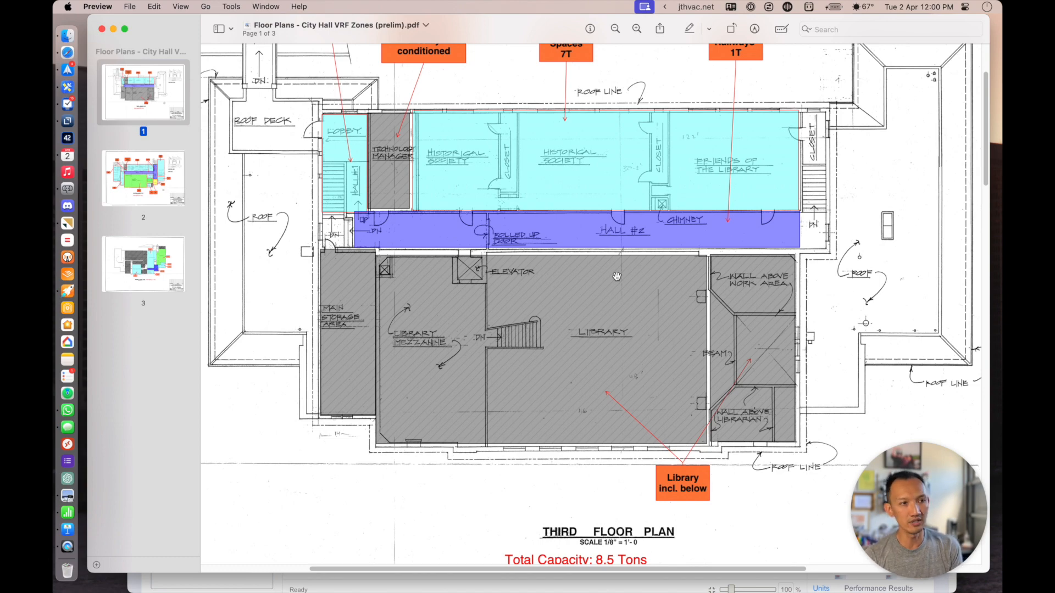
# - Check the third-floor zone tonnages and total capacity, and switch to Safari to open System 1's outdoor unit details
pyautogui.scroll(5, 617, 276)
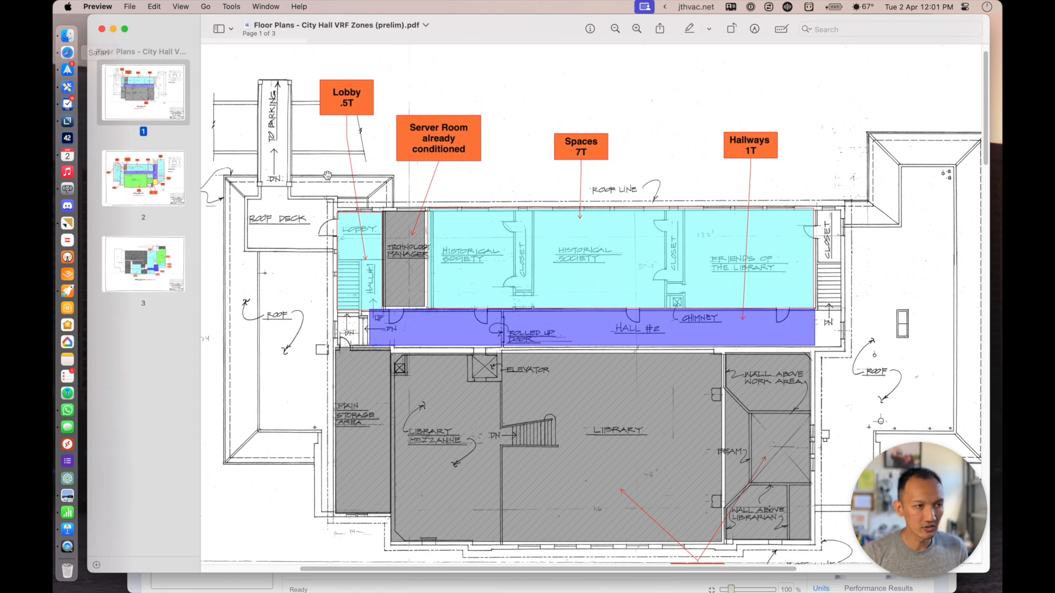
pyautogui.scroll(-5, 352, 258)
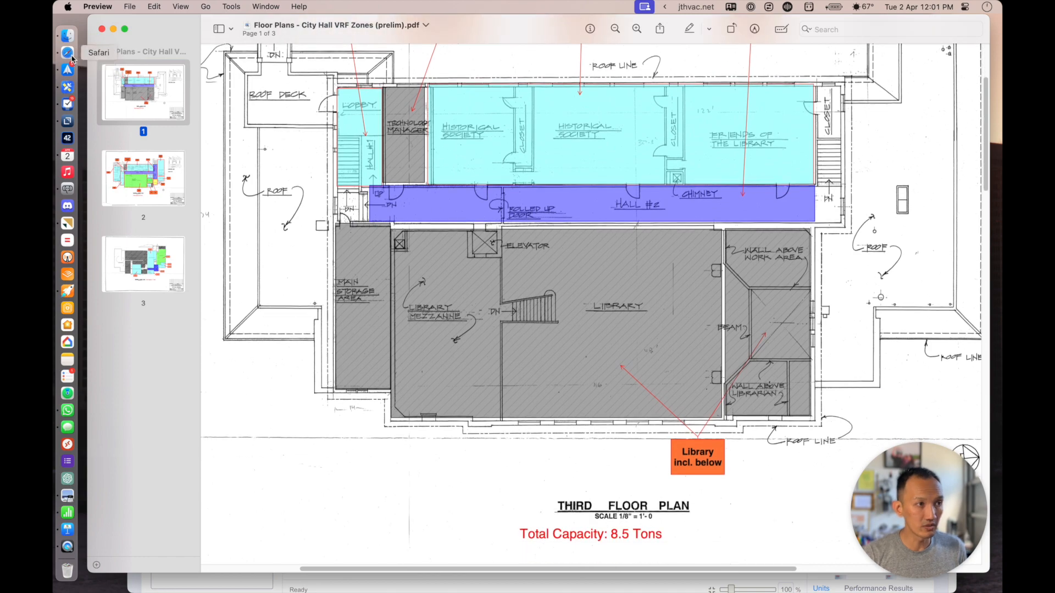
pyautogui.click(68, 53)
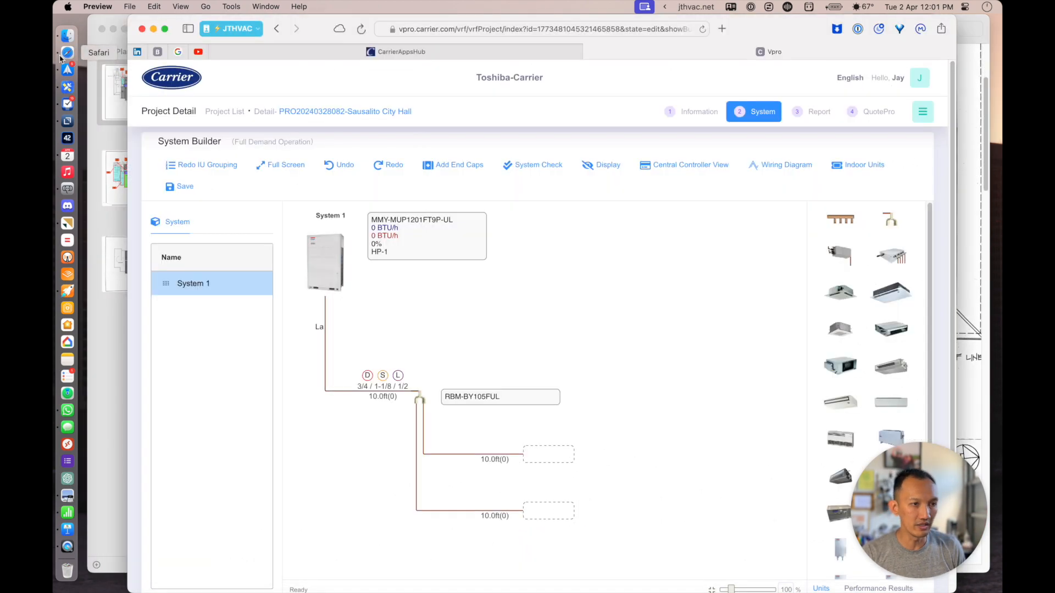
pyautogui.doubleClick(332, 258)
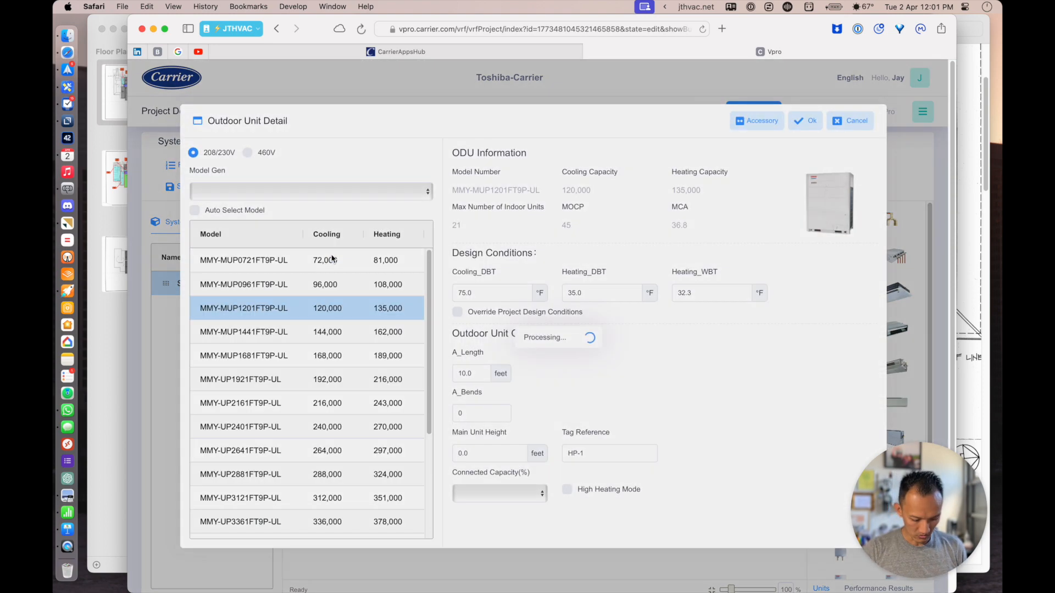
# - Calculate 8.5/.8 in the quick-launch calculator to gauge the outdoor unit size for the third floor
pyautogui.press('super+space')
pyautogui.write('8')
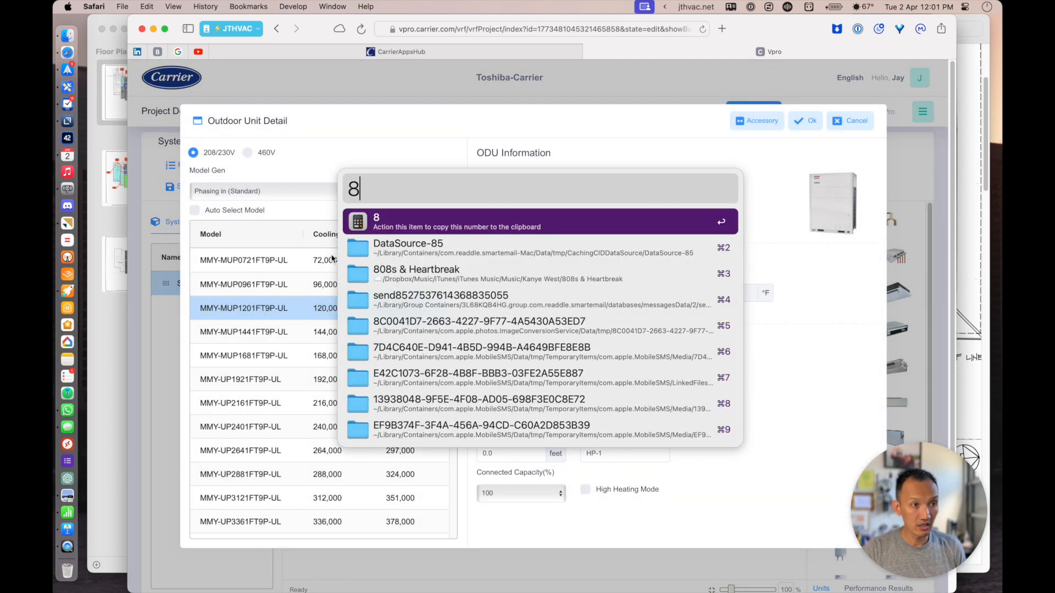
pyautogui.write('.5*')
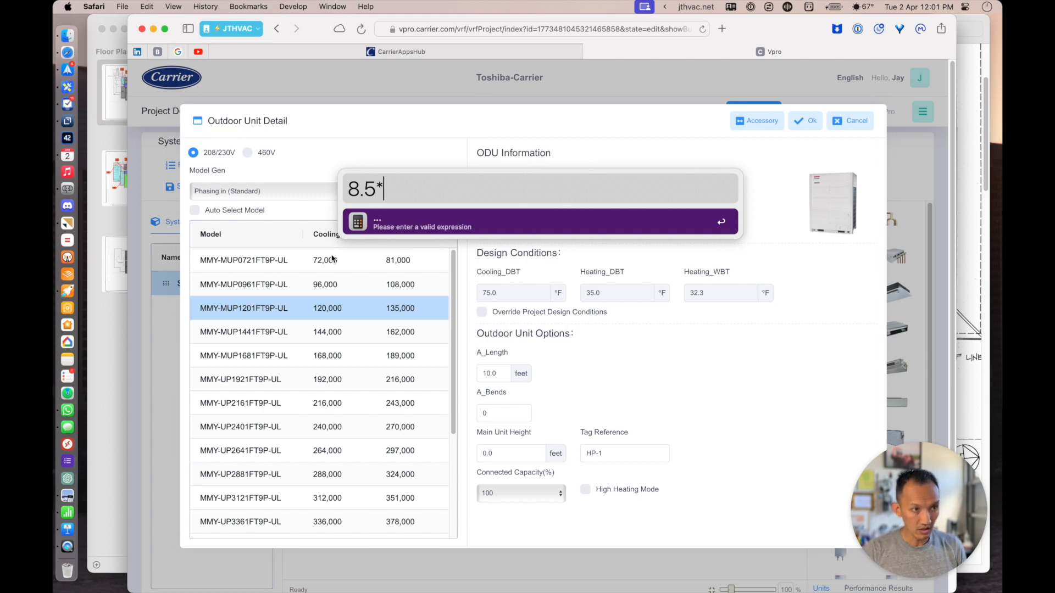
pyautogui.press('BackSpace')
pyautogui.write('/.8')
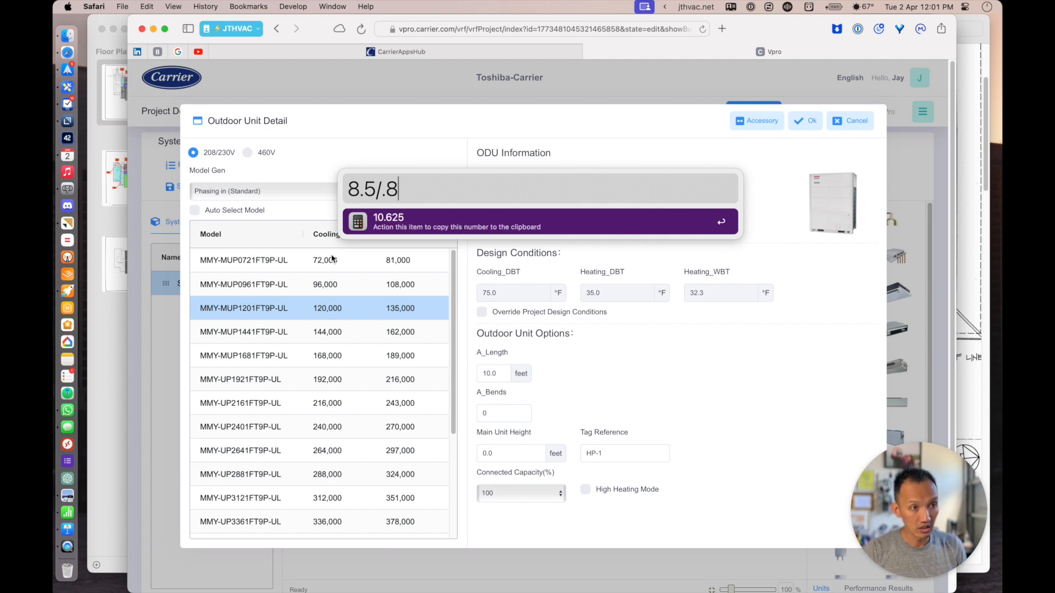
pyautogui.press('Escape')
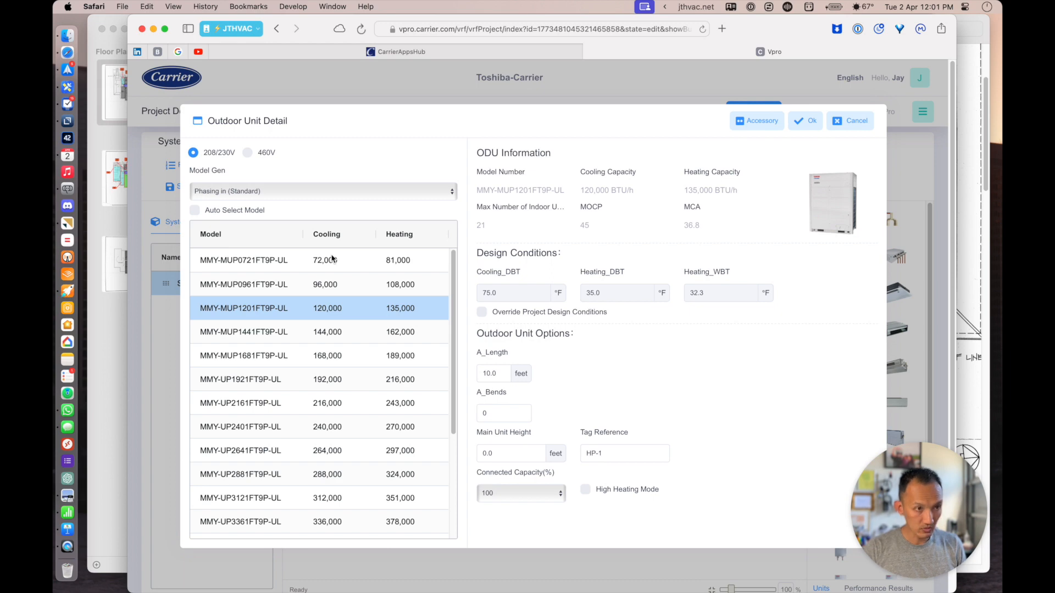
# - Calculate 8*1.2 and 6*1.2 in the quick-launch calculator to compare 120% connected capacity for smaller outdoor units
pyautogui.press('super+space')
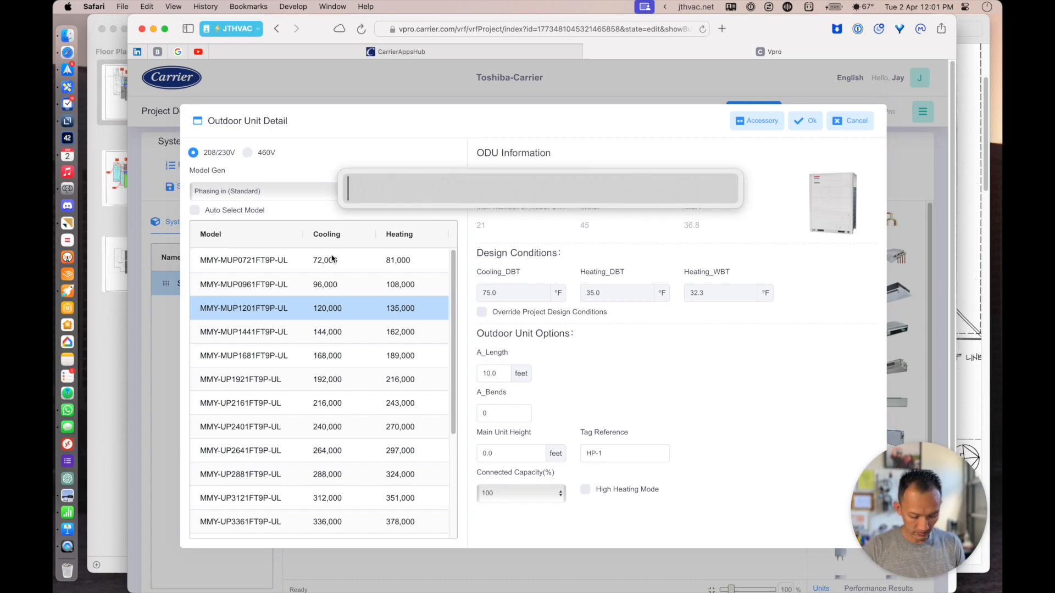
pyautogui.write('8*1.2')
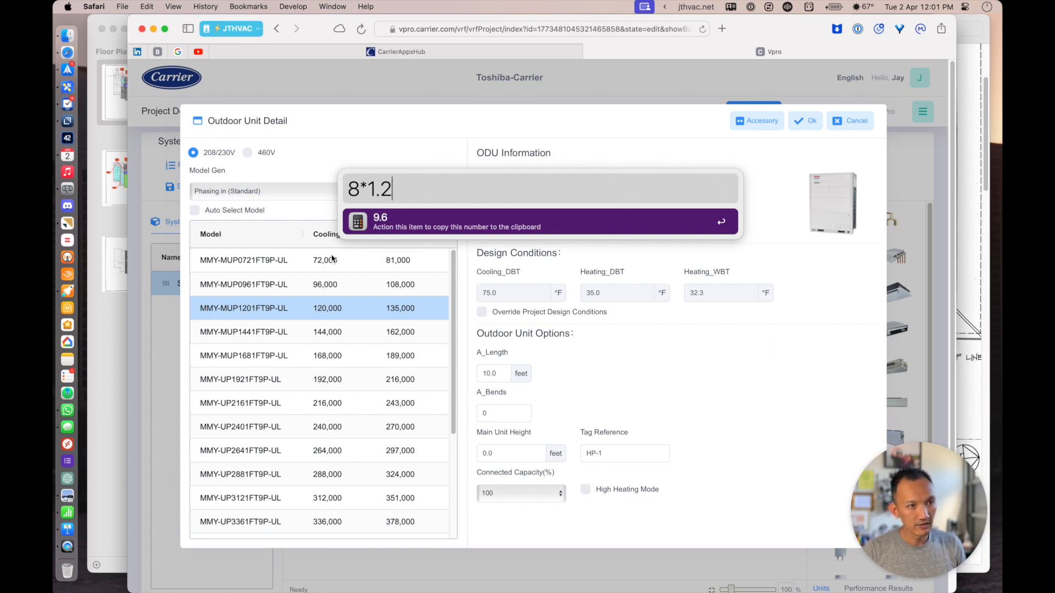
pyautogui.press('Return')
pyautogui.hotkey('alt', 'space')
pyautogui.write('6')
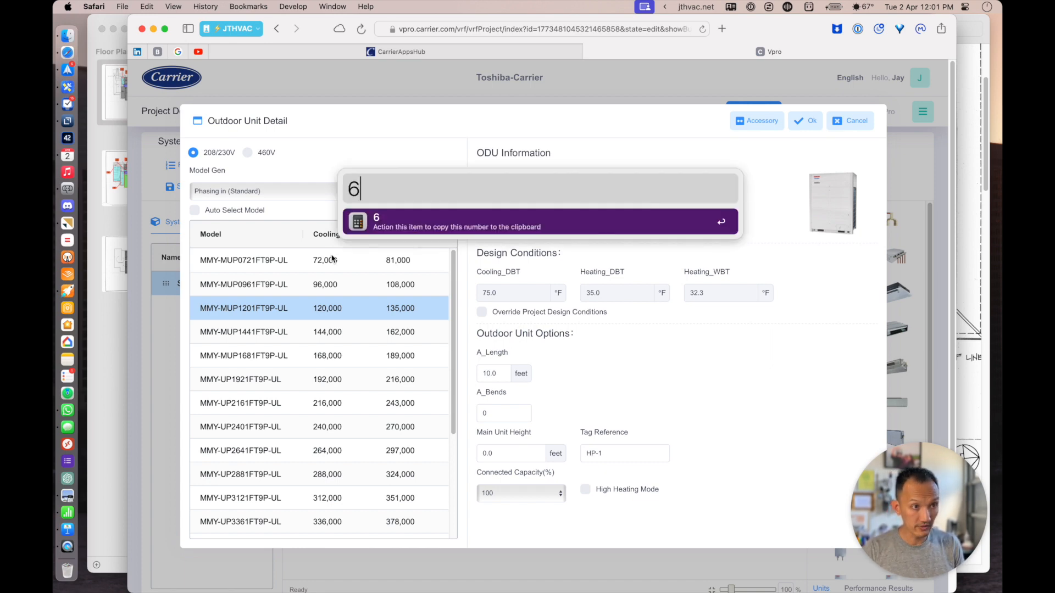
pyautogui.write('*1.2')
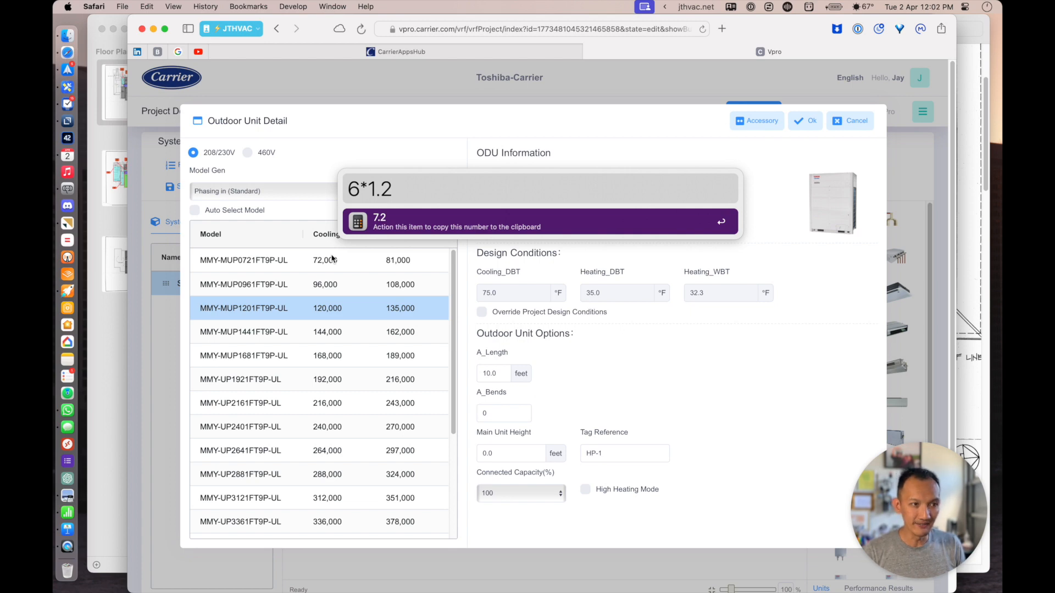
pyautogui.press('BackSpace')
pyautogui.press('BackSpace')
pyautogui.press('BackSpace')
pyautogui.press('BackSpace')
pyautogui.press('BackSpace')
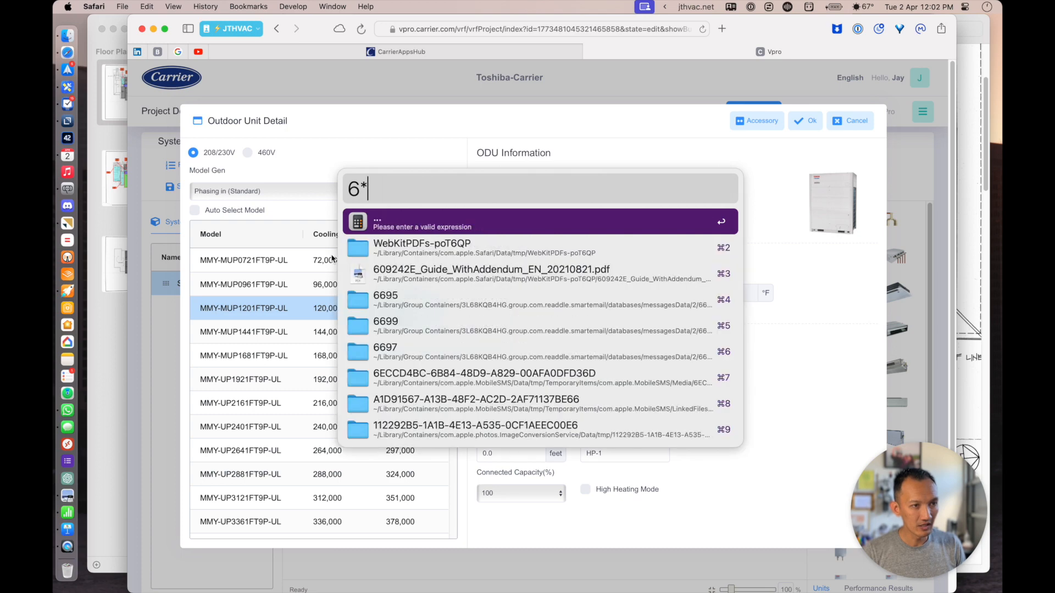
pyautogui.press('Escape')
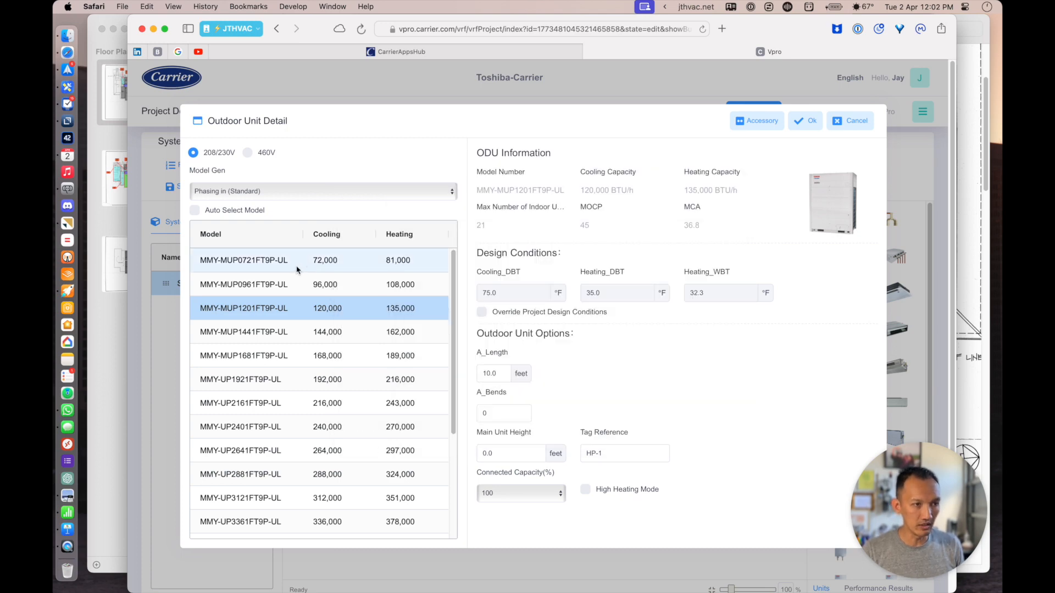
# - Select the 72,000 BTU/h outdoor unit model MMY-MUP0721FT9P-UL and switch the voltage to 460V
pyautogui.click(261, 269)
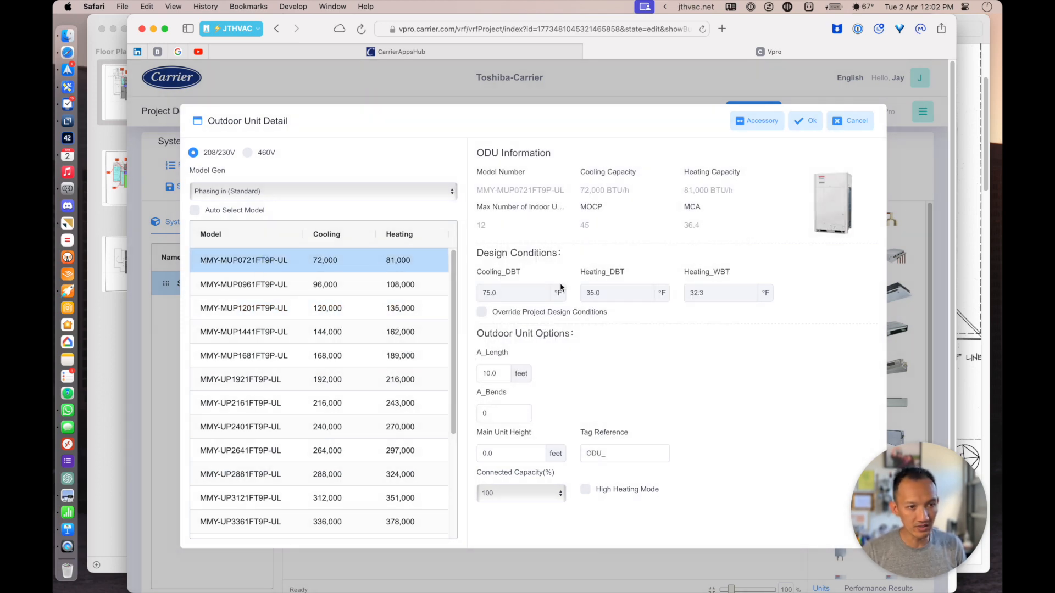
pyautogui.click(248, 153)
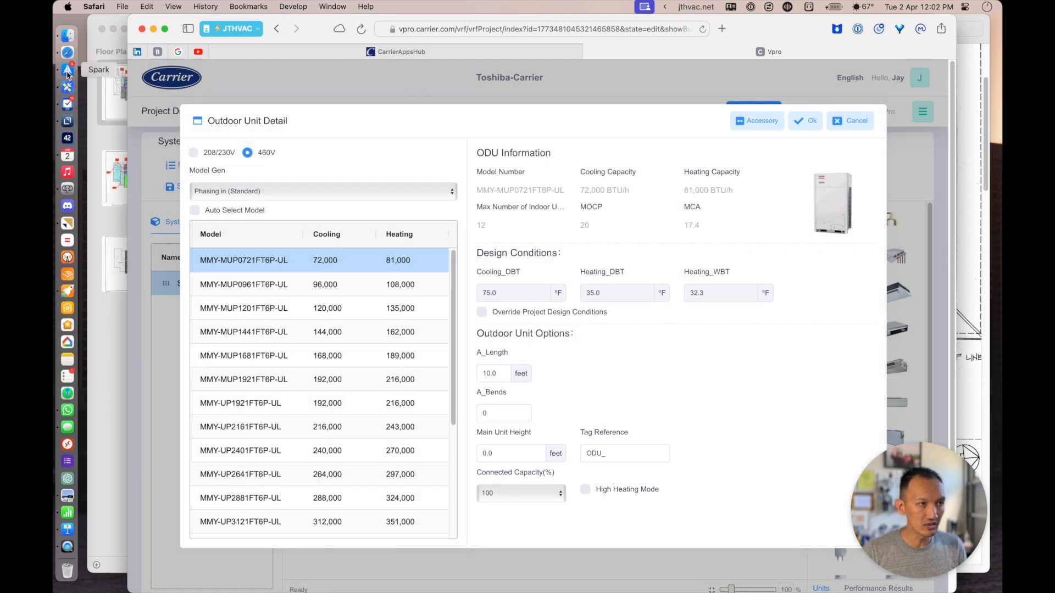
# - Switch to Spark, find the VRF Quote Request (Project: City of Sausalito) thread by its sender and check the required voltage
pyautogui.click(66, 70)
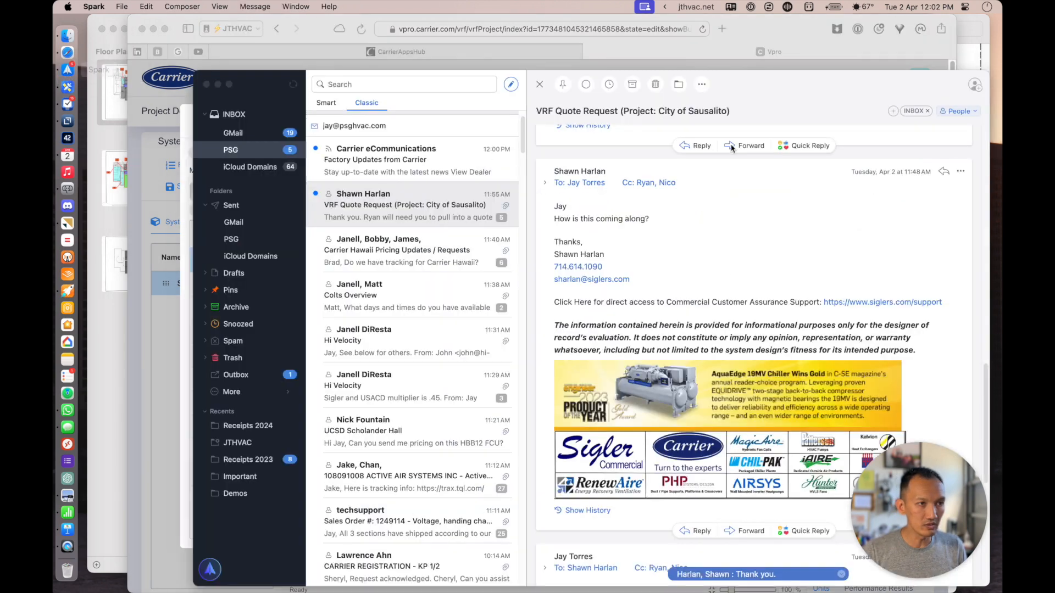
pyautogui.click(387, 85)
pyautogui.write('shawn')
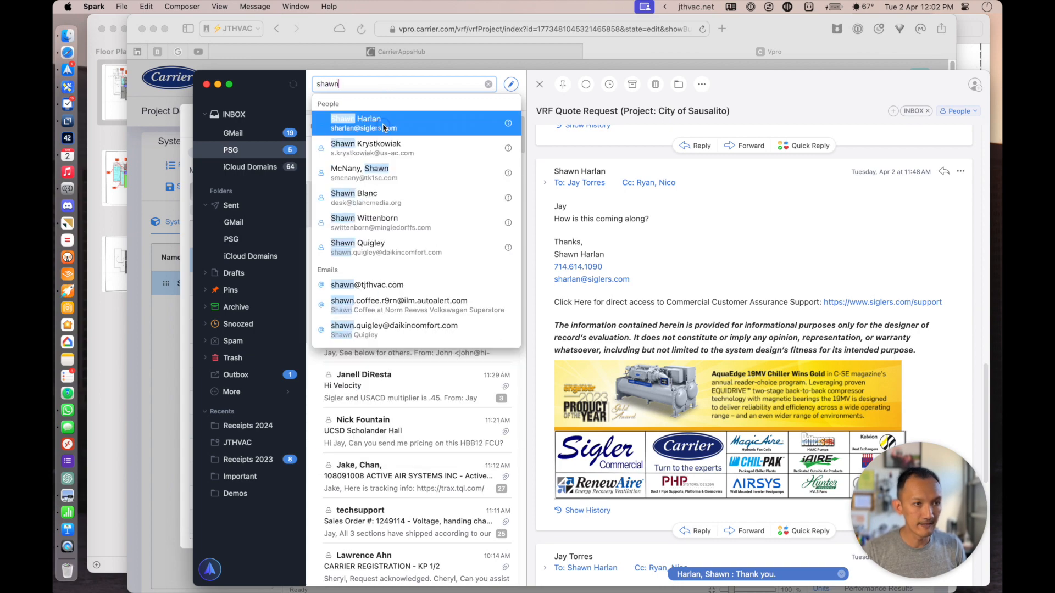
pyautogui.click(383, 125)
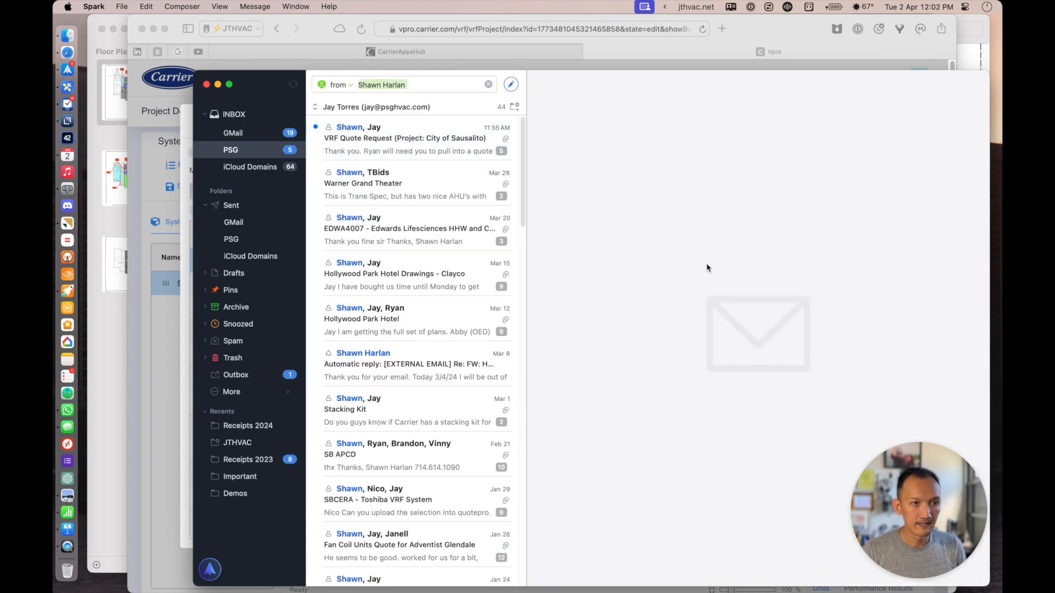
pyautogui.scroll(-10, 634, 230)
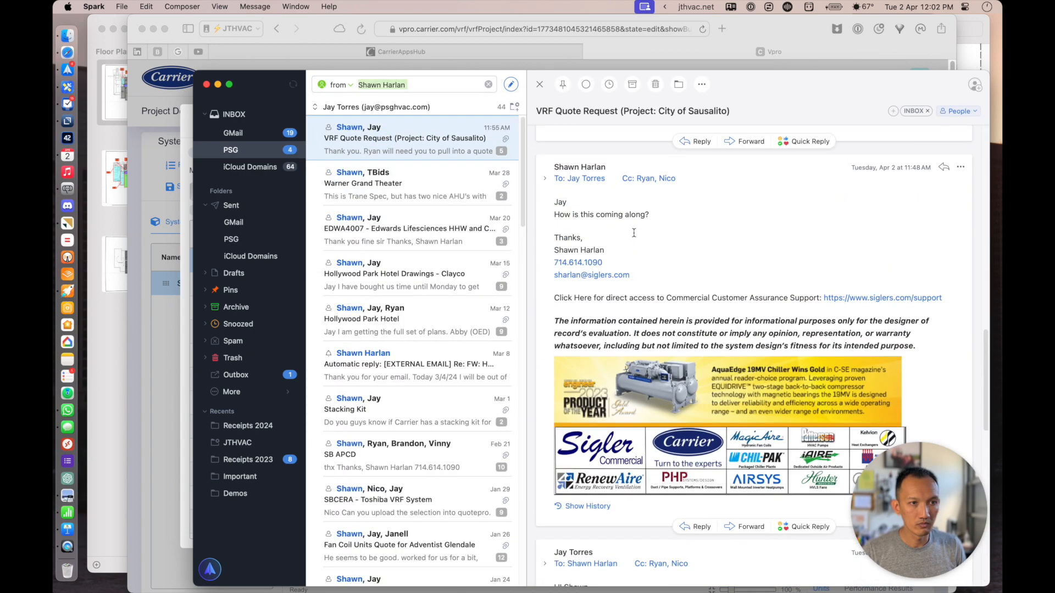
pyautogui.scroll(-10, 634, 238)
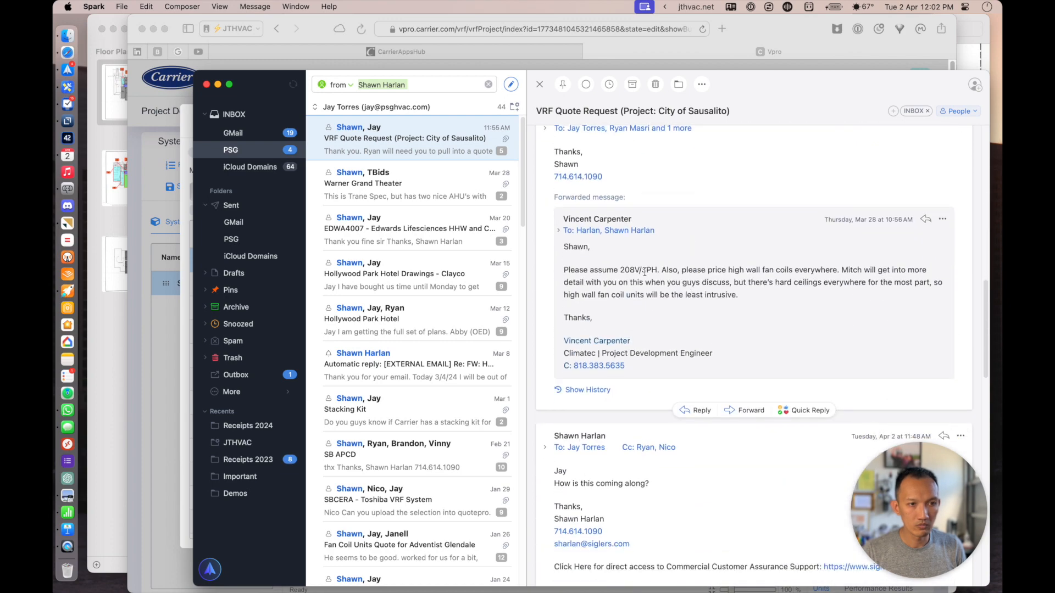
# - Switch back to Safari and apply 208/230V and the tag reference HP-3 to the outdoor unit
pyautogui.press('super+Tab')
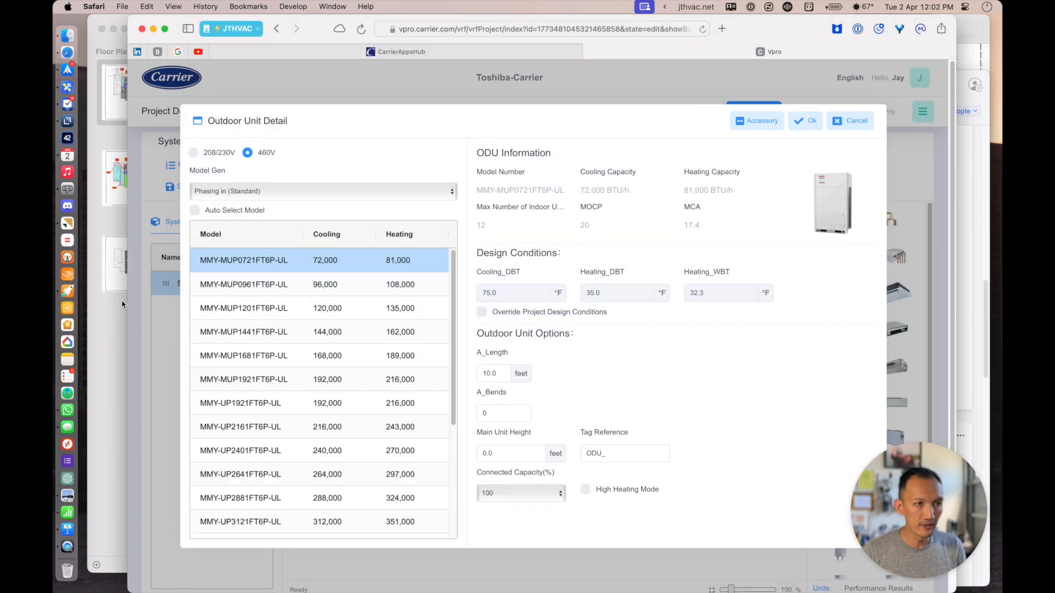
pyautogui.click(208, 154)
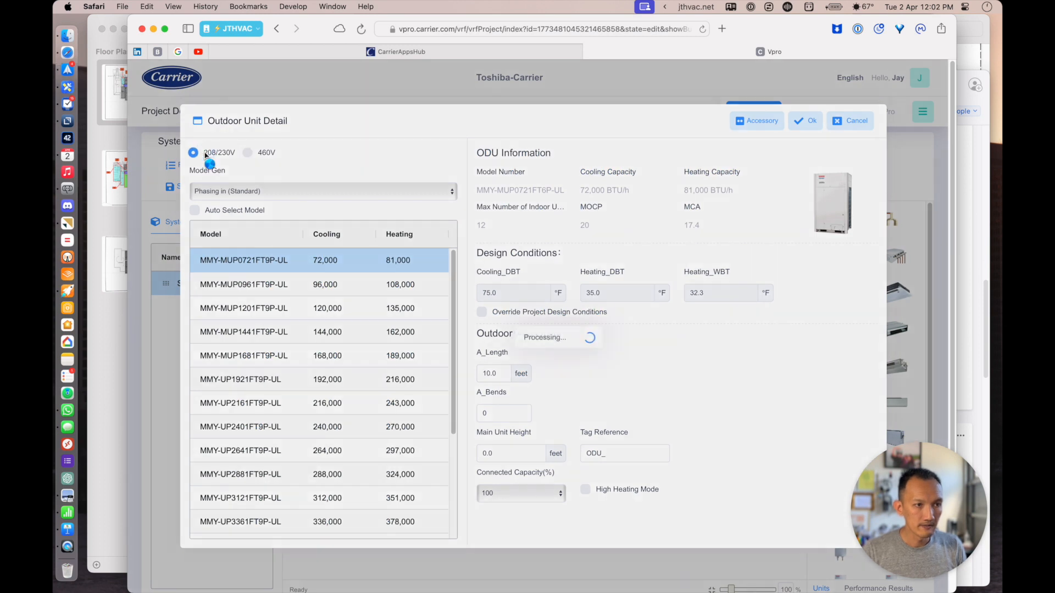
pyautogui.moveTo(608, 453); pyautogui.dragTo(552, 455)
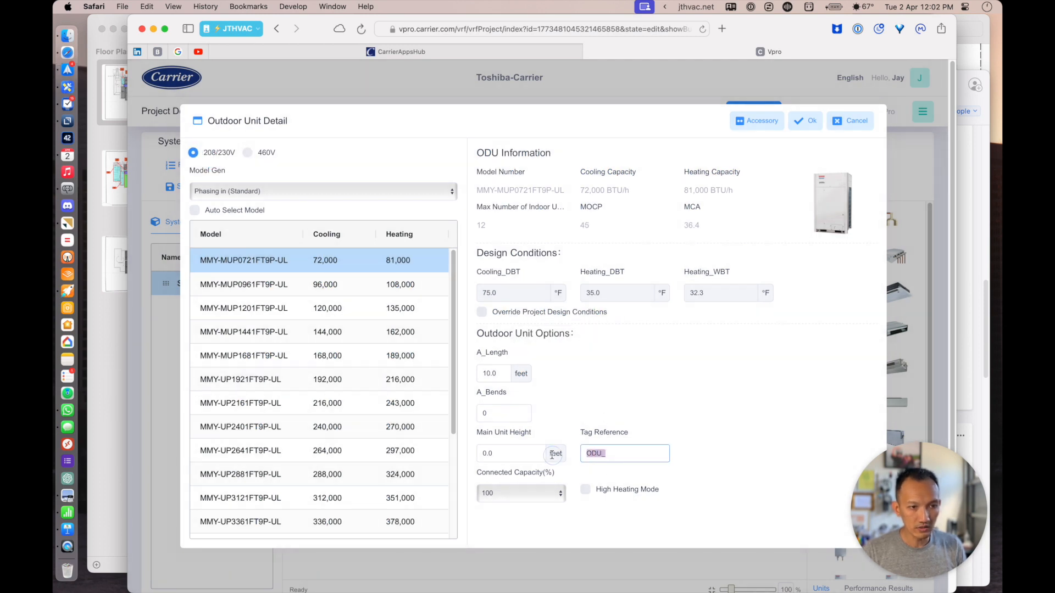
pyautogui.write('HP-3')
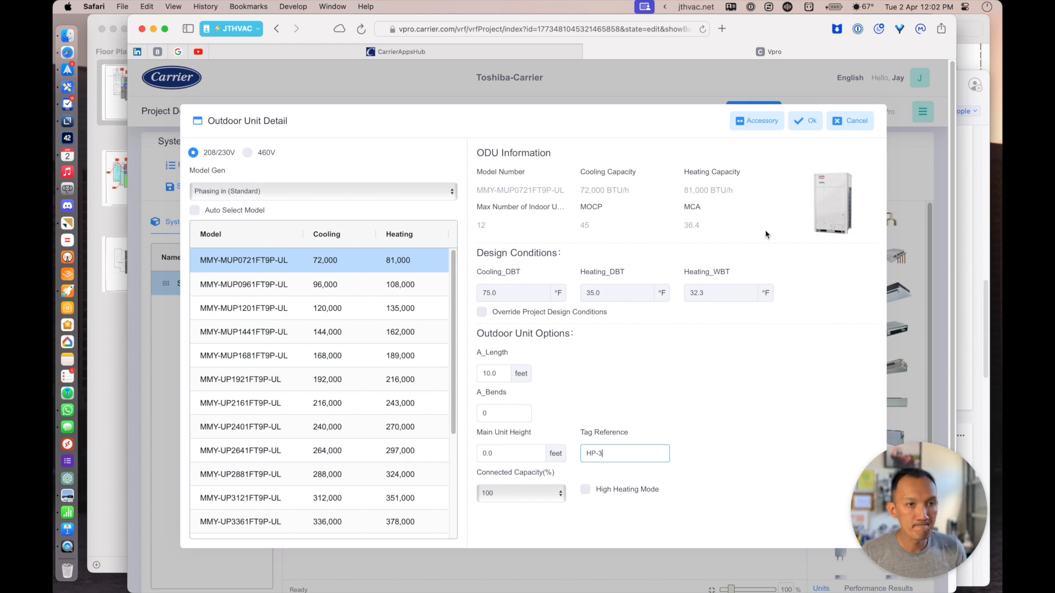
pyautogui.click(804, 123)
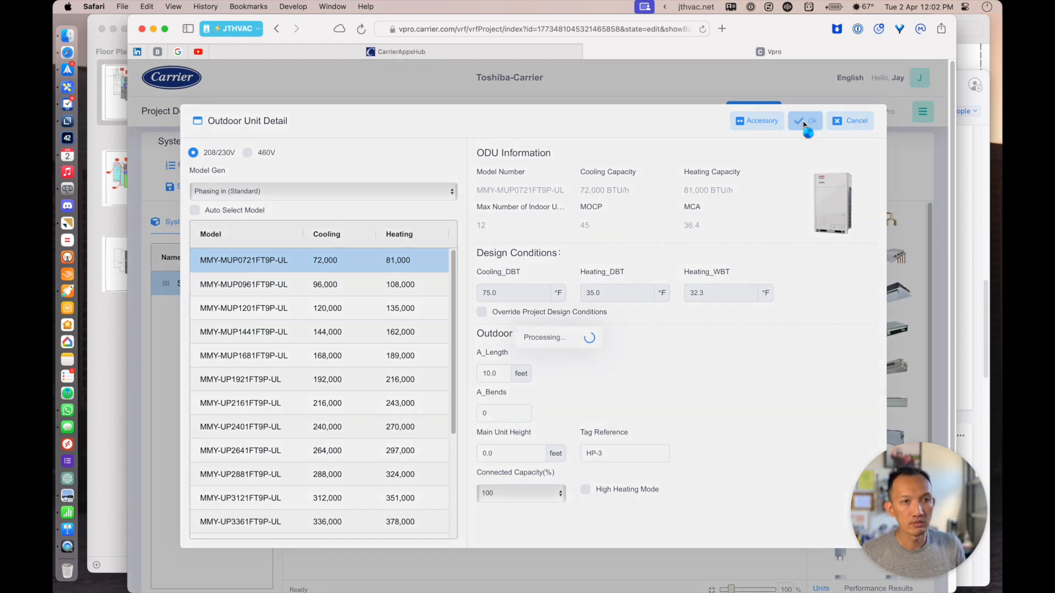
# - Switch to the floor plans PDF in Preview and review the third-floor lobby, spaces and hallway zones
pyautogui.press('super+Tab')
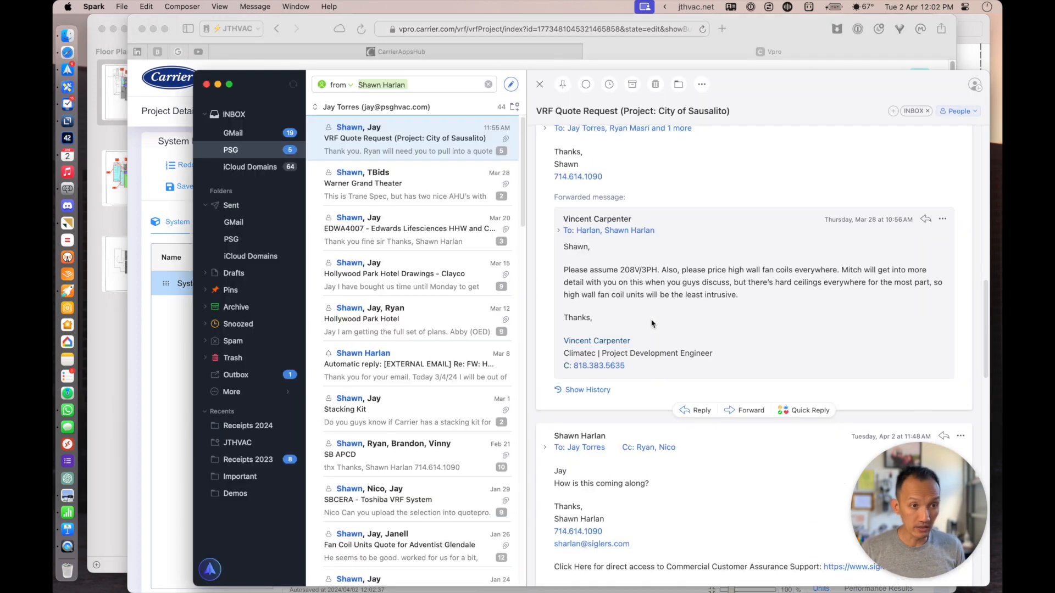
pyautogui.press('super+Tab')
pyautogui.press('super+Tab')
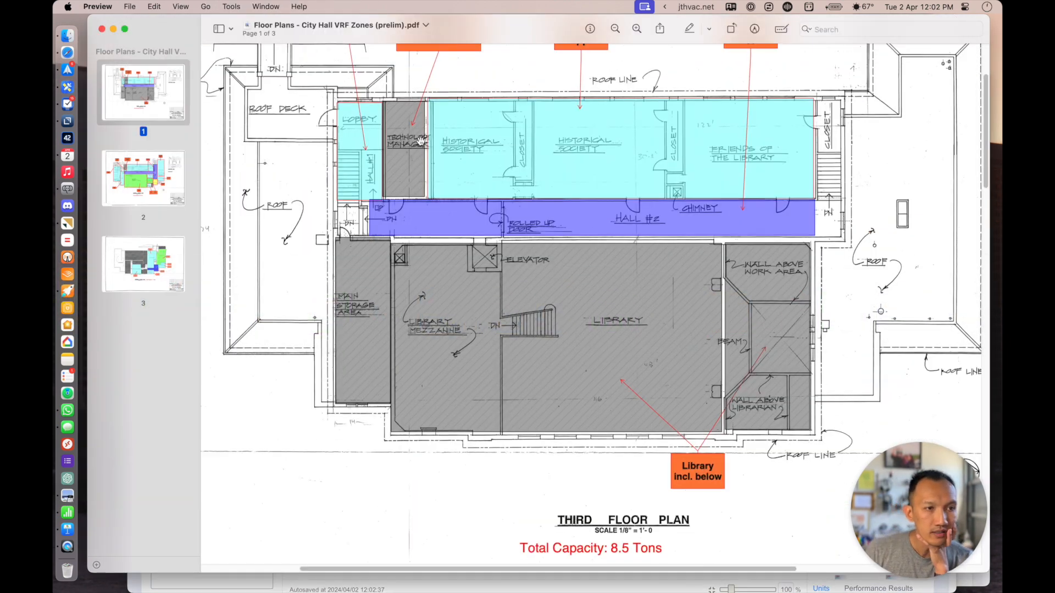
pyautogui.scroll(3, 419, 190)
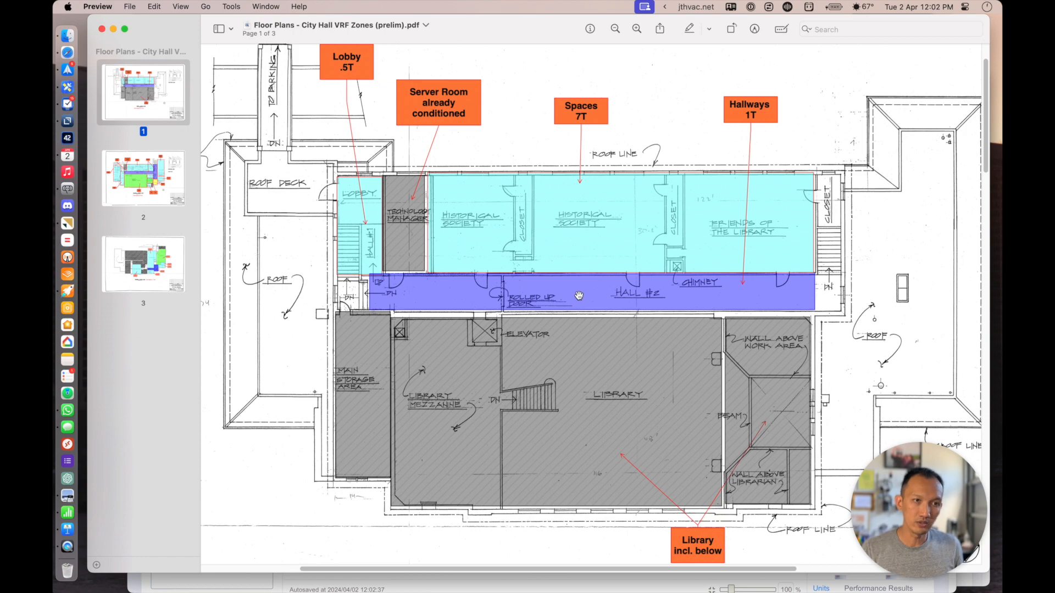
# - Switch back to Safari and remove System 1's Y-shape branching joint together with both branches
pyautogui.press('super+Tab')
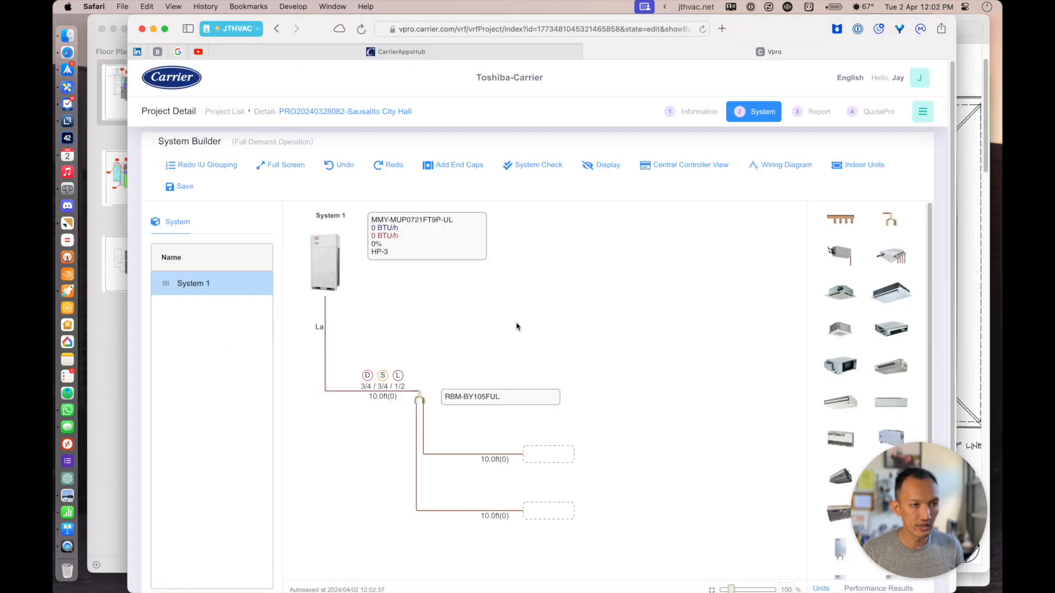
pyautogui.rightClick(418, 397)
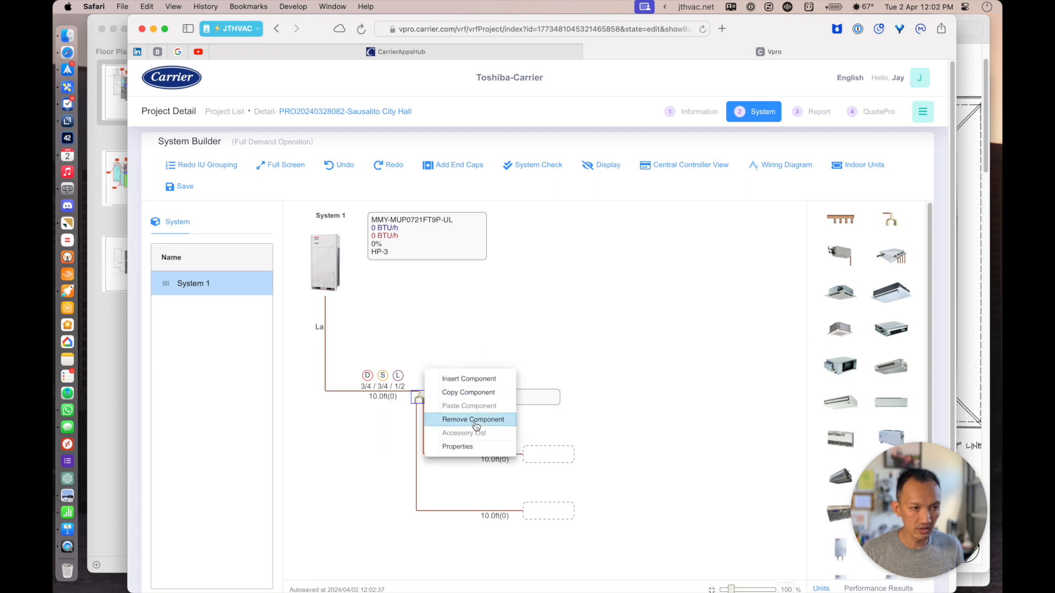
pyautogui.click(471, 420)
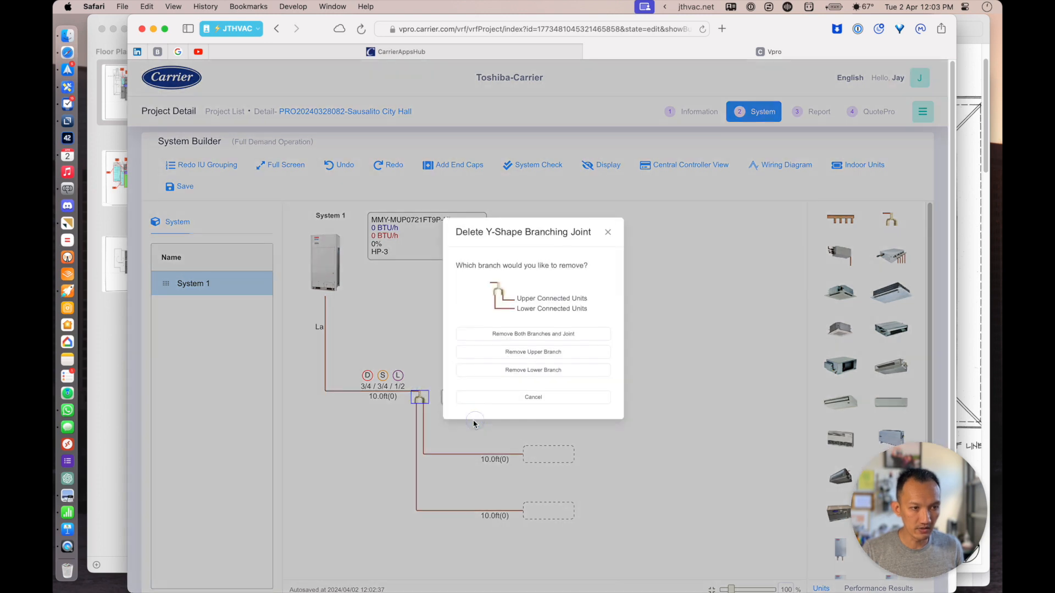
pyautogui.click(560, 344)
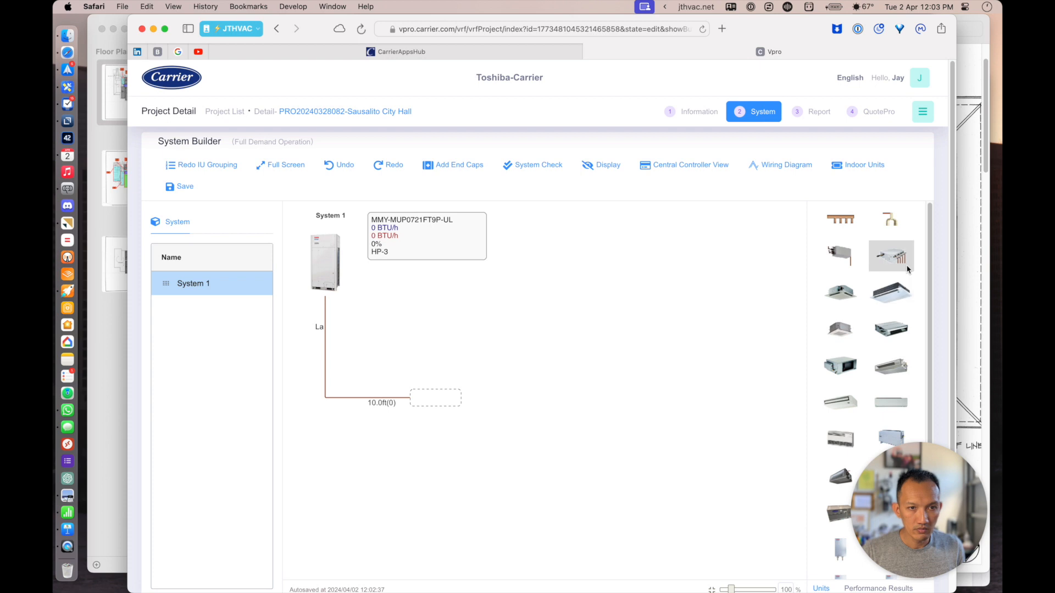
pyautogui.moveTo(891, 255); pyautogui.dragTo(432, 405)
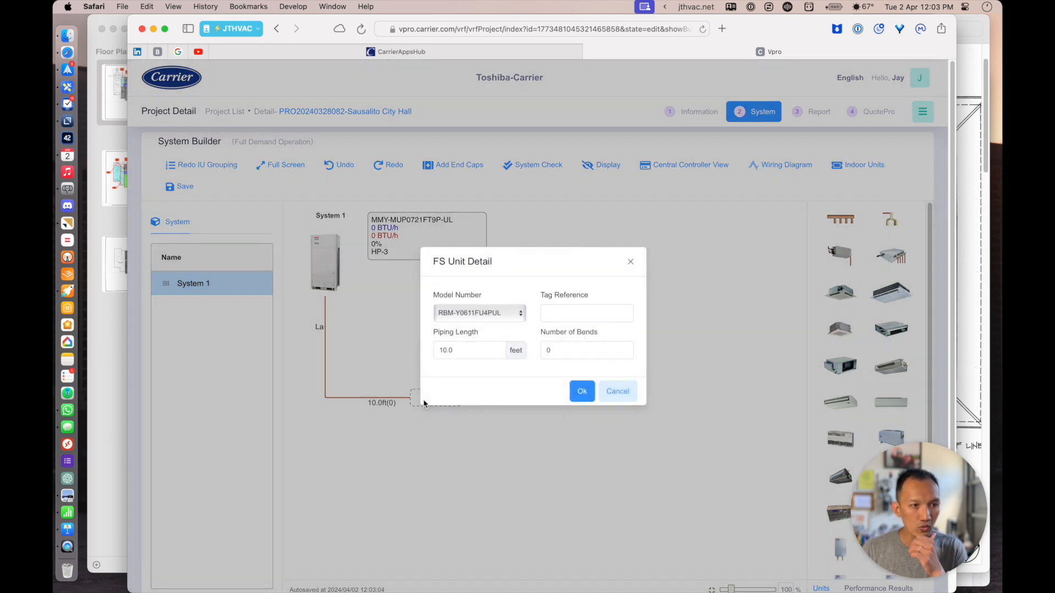
pyautogui.click(461, 314)
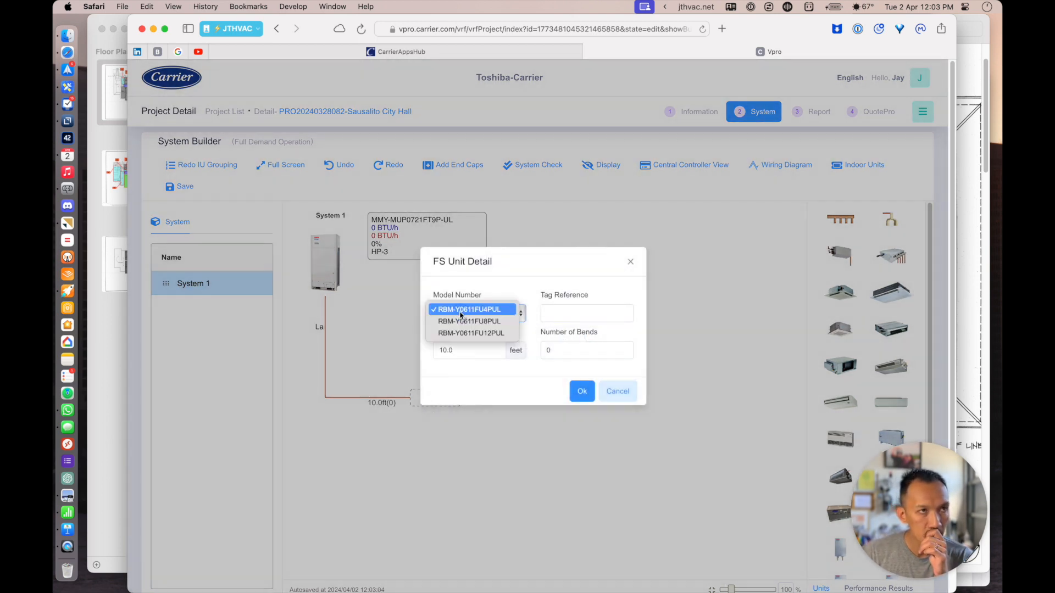
pyautogui.click(503, 262)
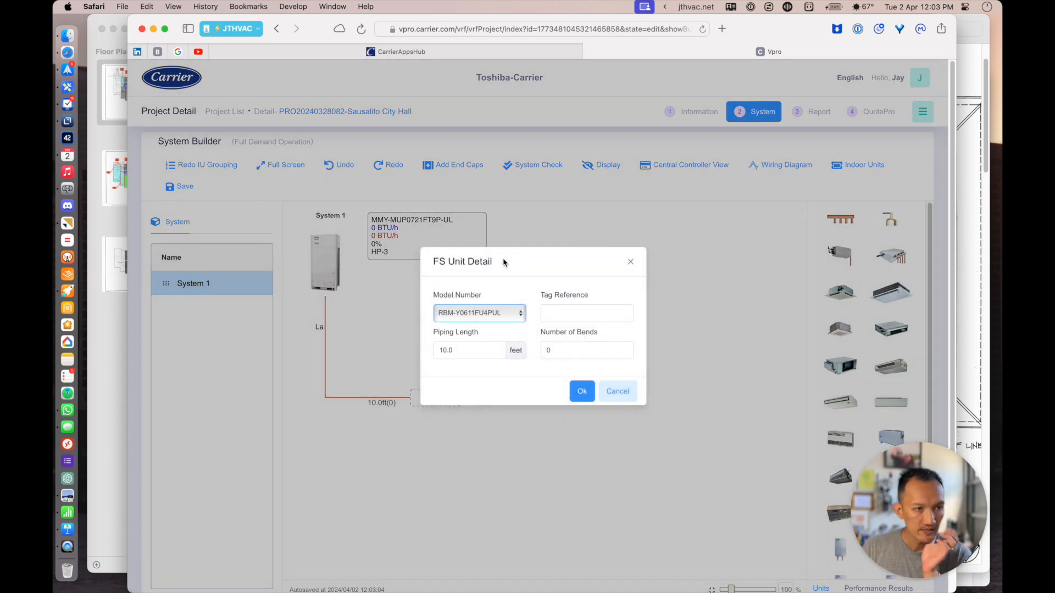
pyautogui.click(492, 313)
pyautogui.click(485, 326)
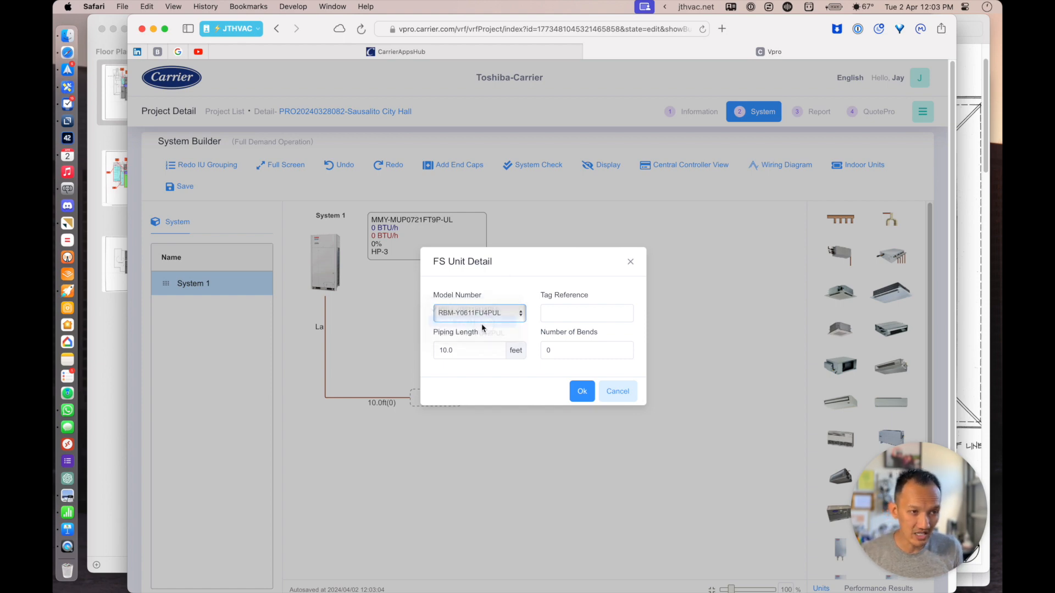
pyautogui.press('super+Tab')
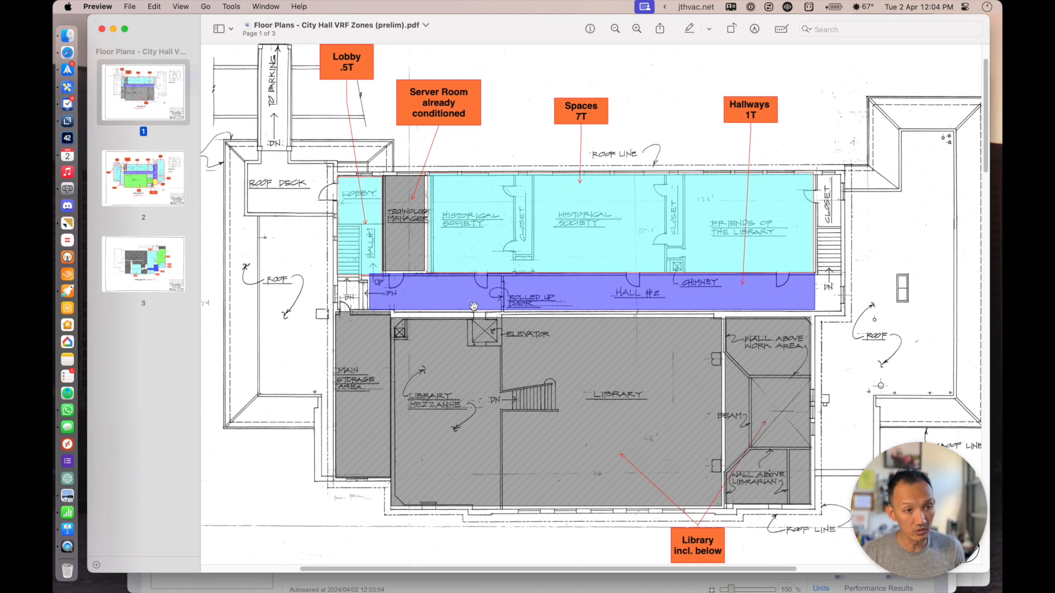
pyautogui.press('super+Tab')
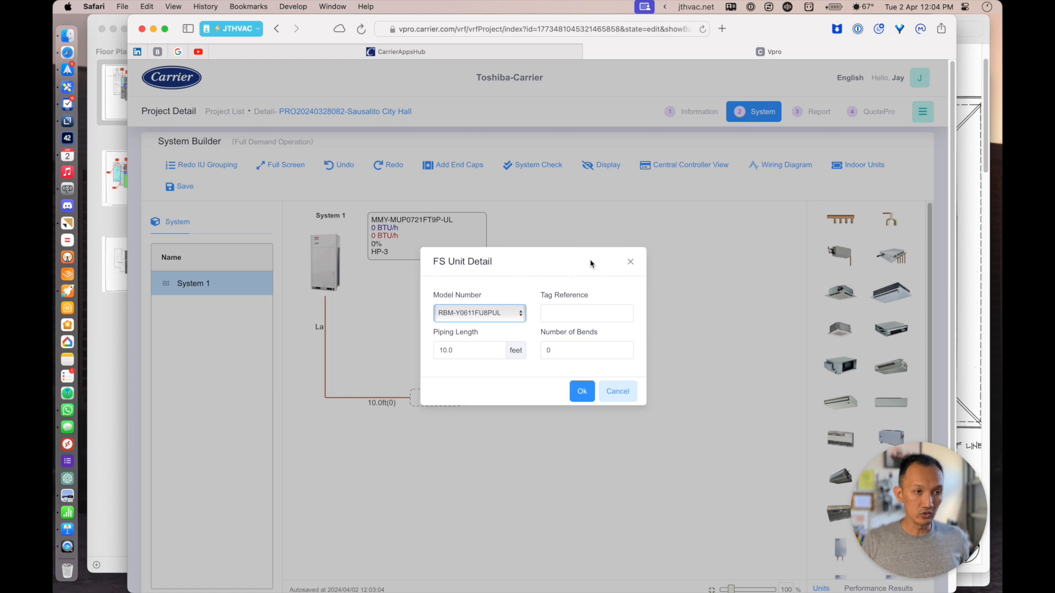
pyautogui.click(617, 391)
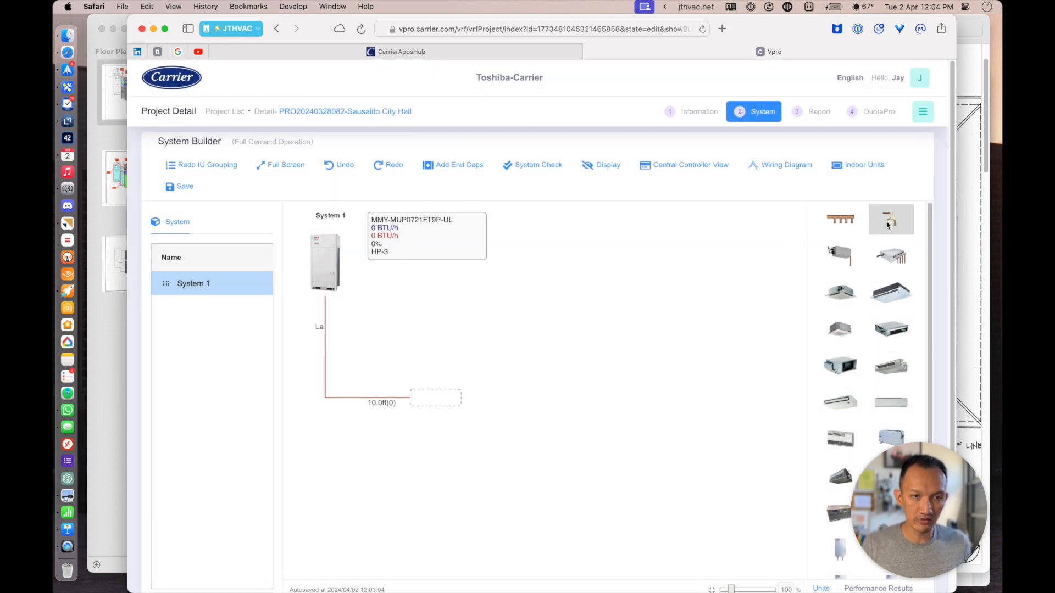
# - Add a Y-Joint branch to System 1's outdoor unit and place a single-port RBM-Y0611FUPUL flow selector on its first branch
pyautogui.doubleClick(422, 408)
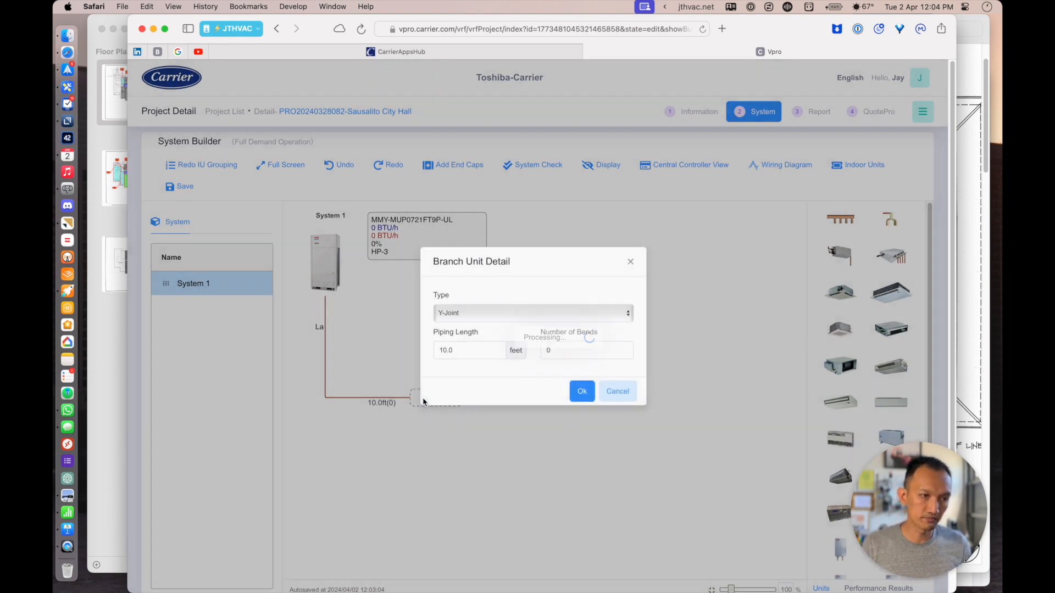
pyautogui.click(580, 392)
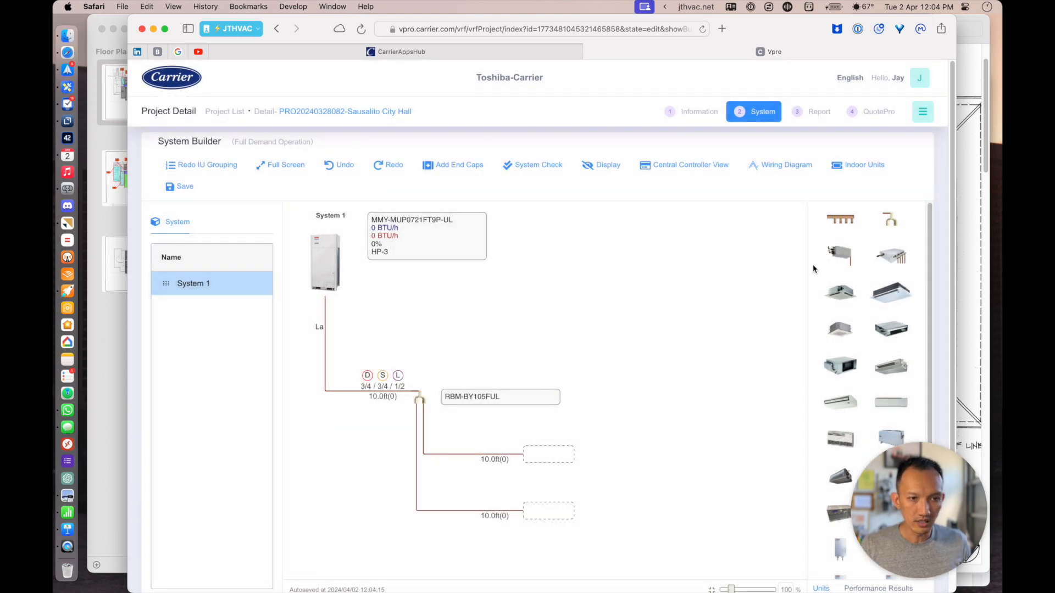
pyautogui.moveTo(832, 250); pyautogui.dragTo(552, 462)
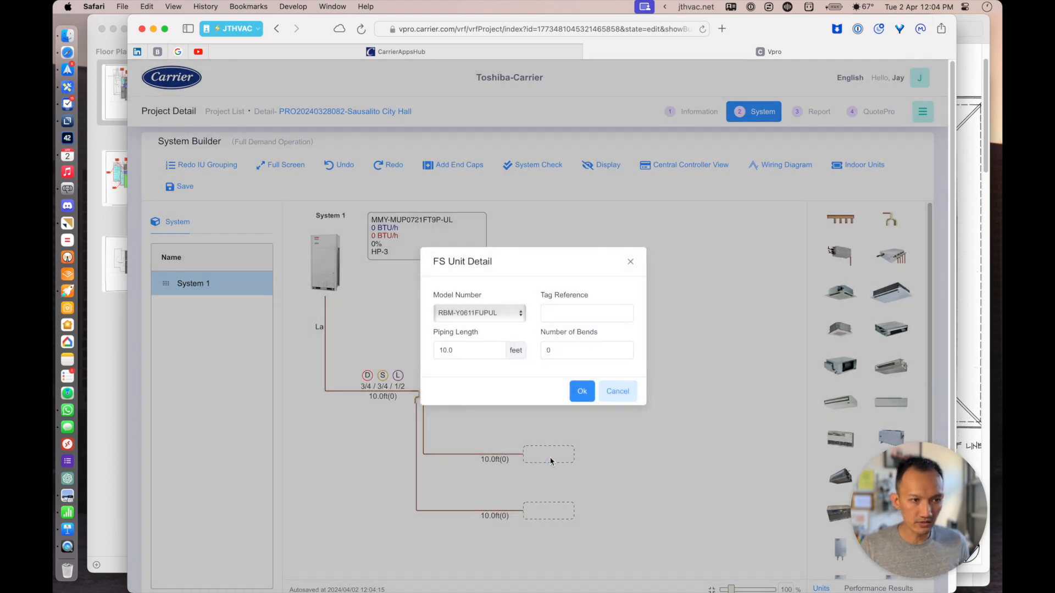
pyautogui.click(493, 319)
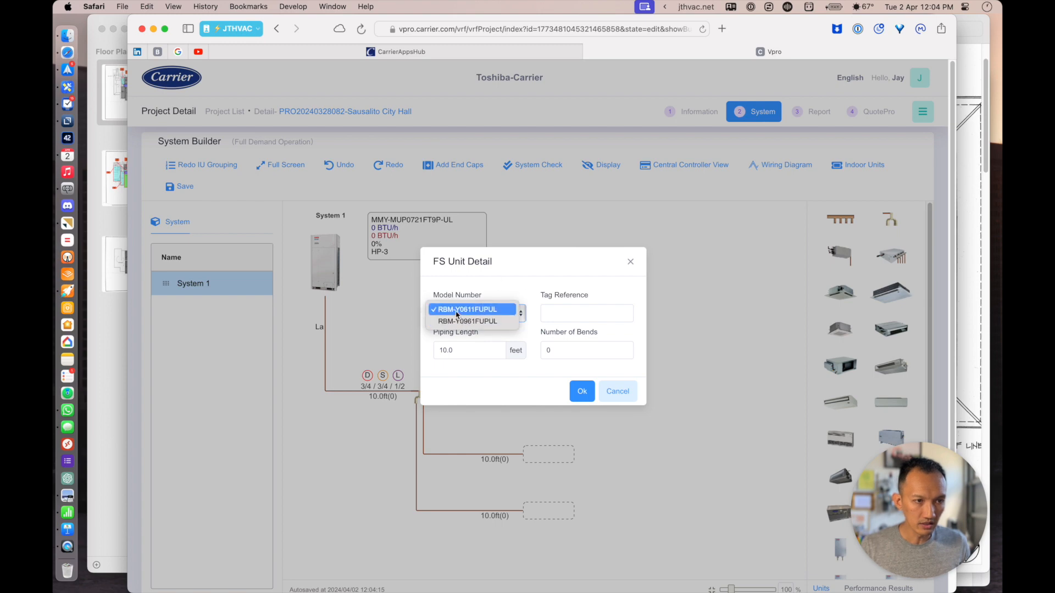
pyautogui.click(455, 314)
pyautogui.click(581, 391)
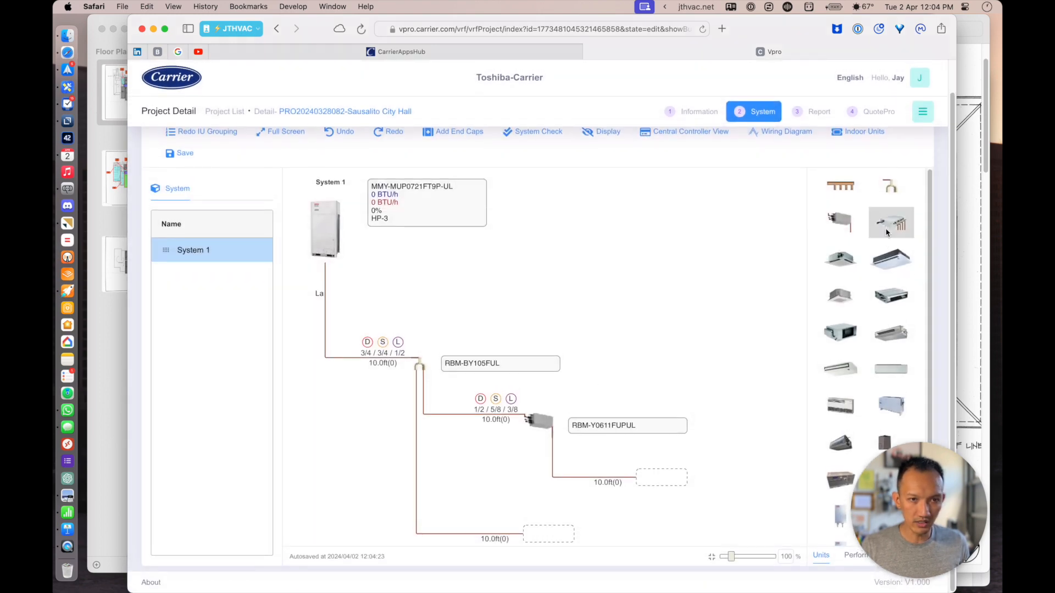
# - Add a four-port RBM-Y0611FU4PUL flow selector to the Y-joint's remaining open branch
pyautogui.moveTo(892, 224); pyautogui.dragTo(862, 275)
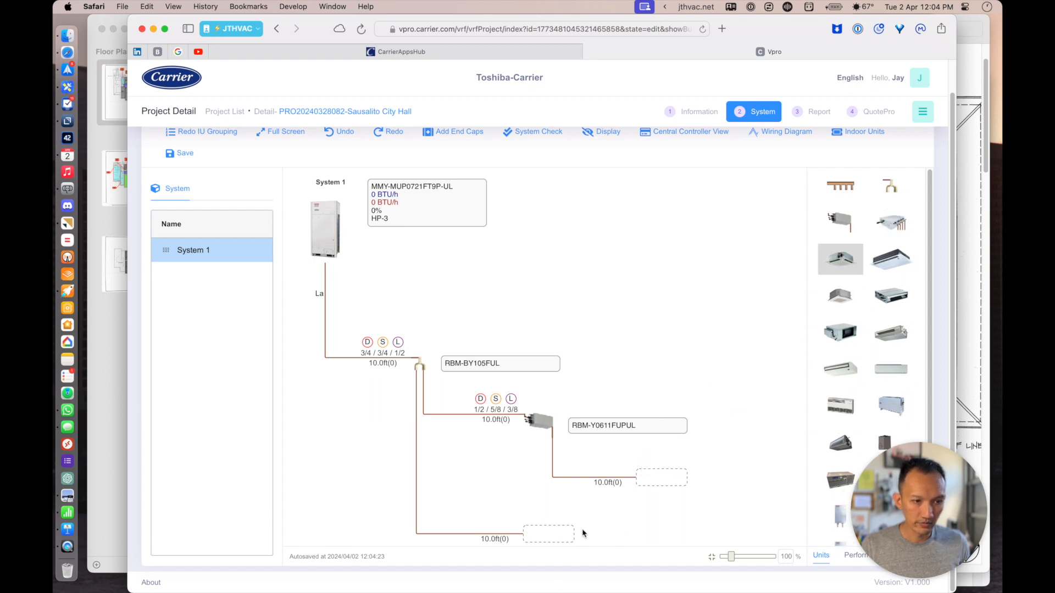
pyautogui.press('super+Tab')
pyautogui.moveTo(900, 224); pyautogui.dragTo(547, 536)
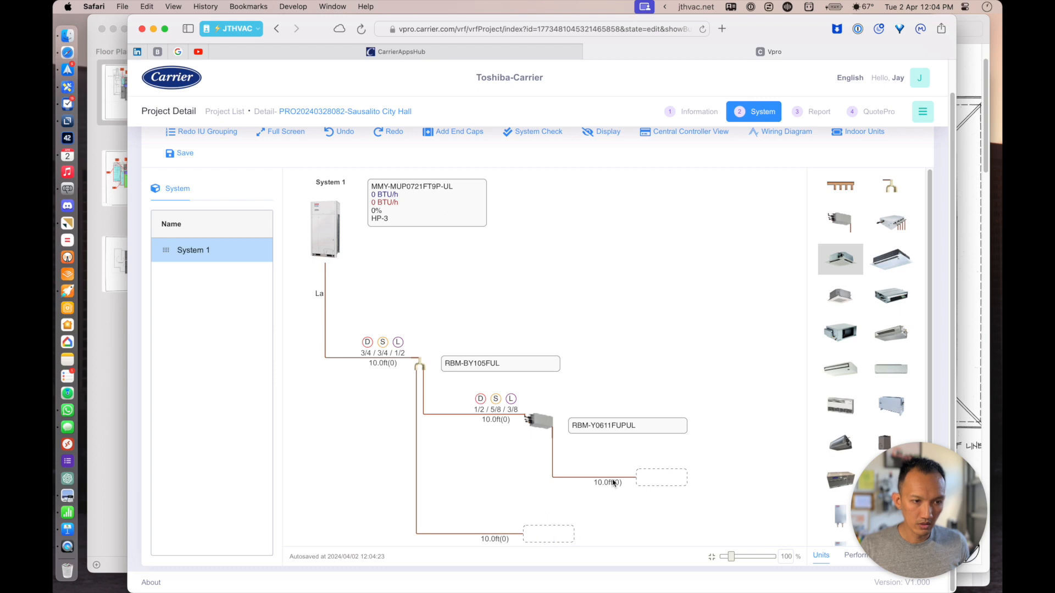
pyautogui.moveTo(891, 222); pyautogui.dragTo(561, 540)
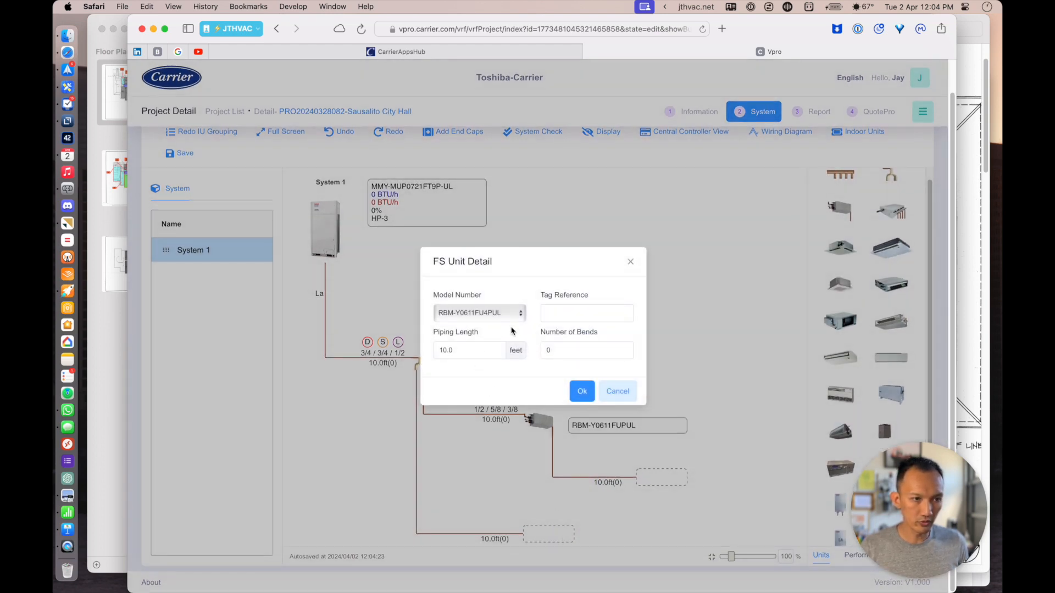
pyautogui.click(582, 391)
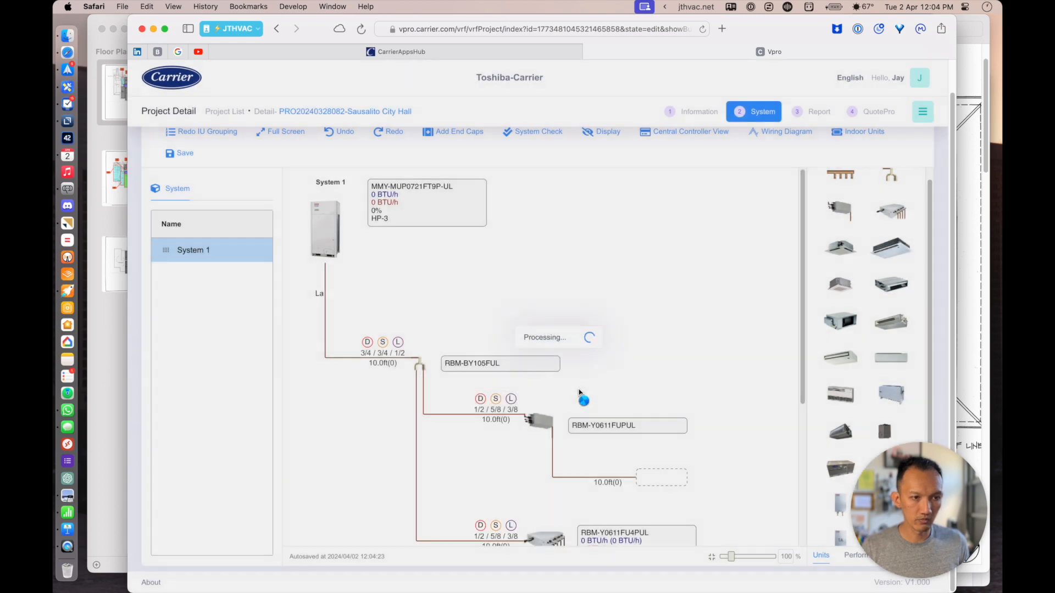
pyautogui.scroll(-5, 666, 313)
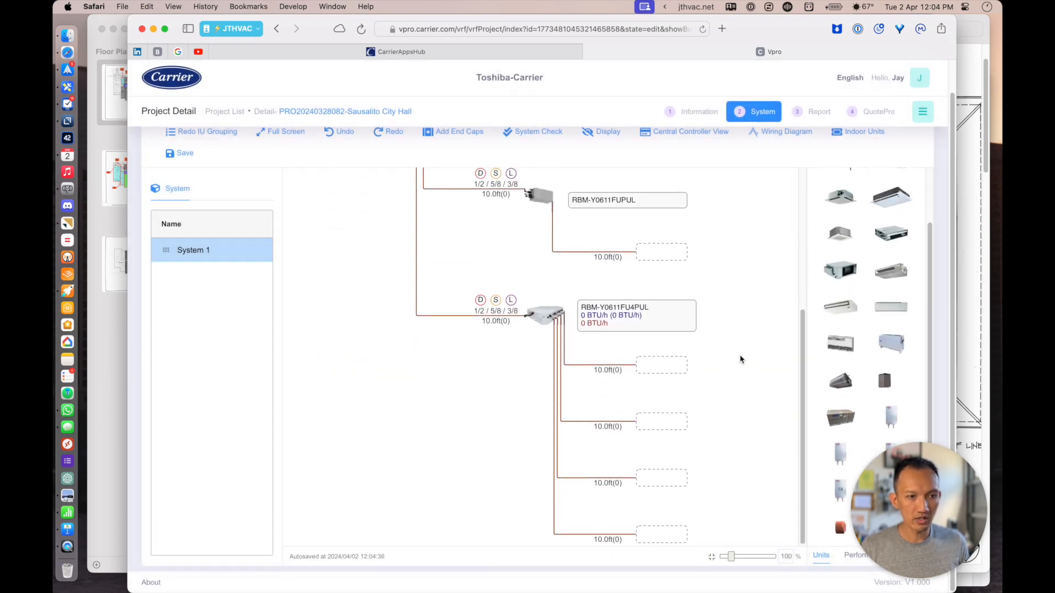
# - Switch to the floor plans PDF in Preview and calculate the Spaces zone's 7 tons divided by 2 and by 3
pyautogui.press('super+Tab')
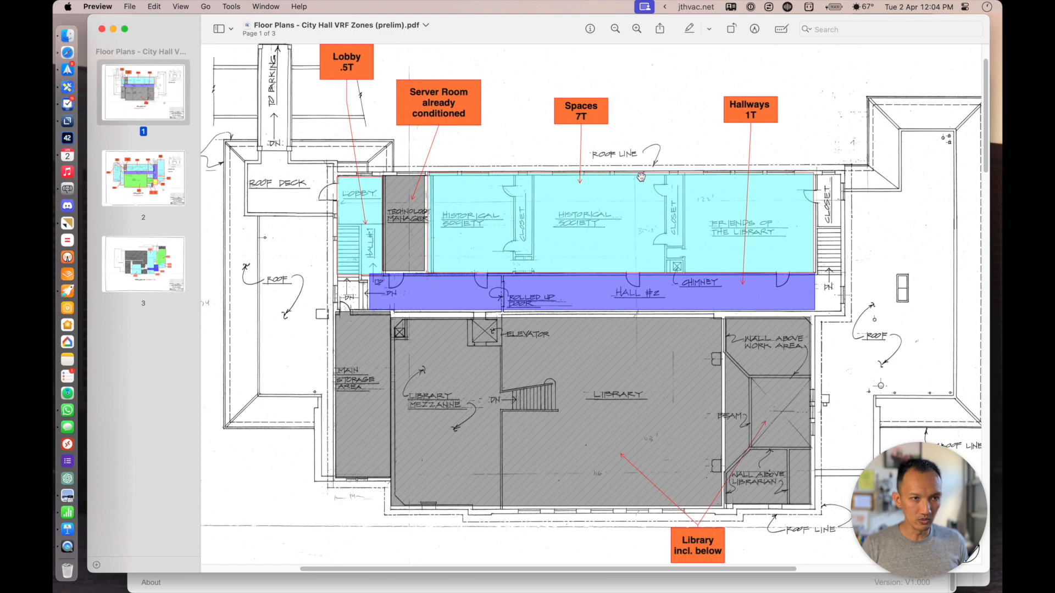
pyautogui.hotkey('alt', 'space')
pyautogui.write('7/2')
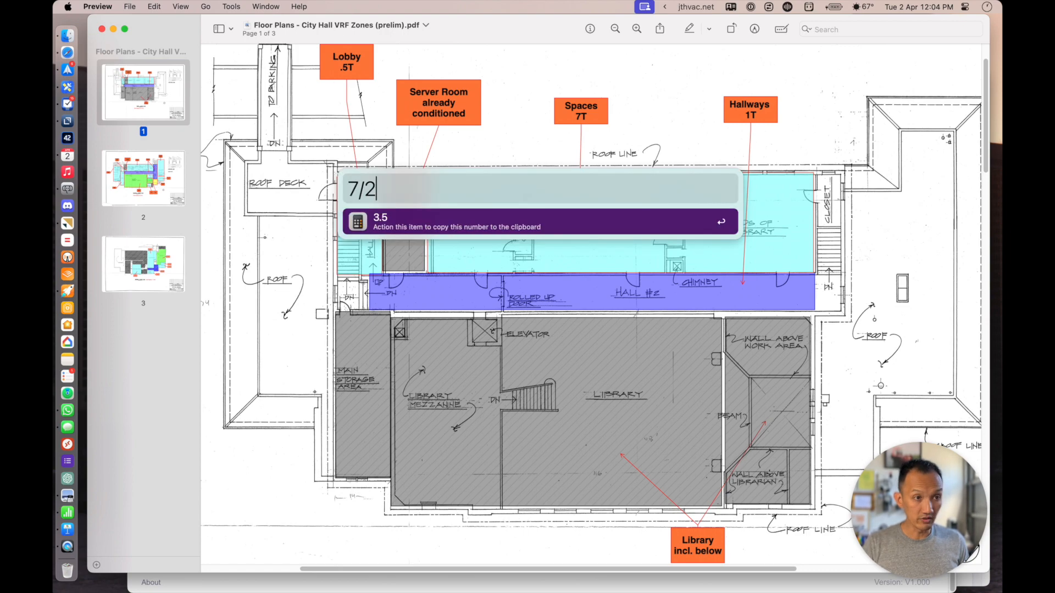
pyautogui.press('BackSpace')
pyautogui.write('3')
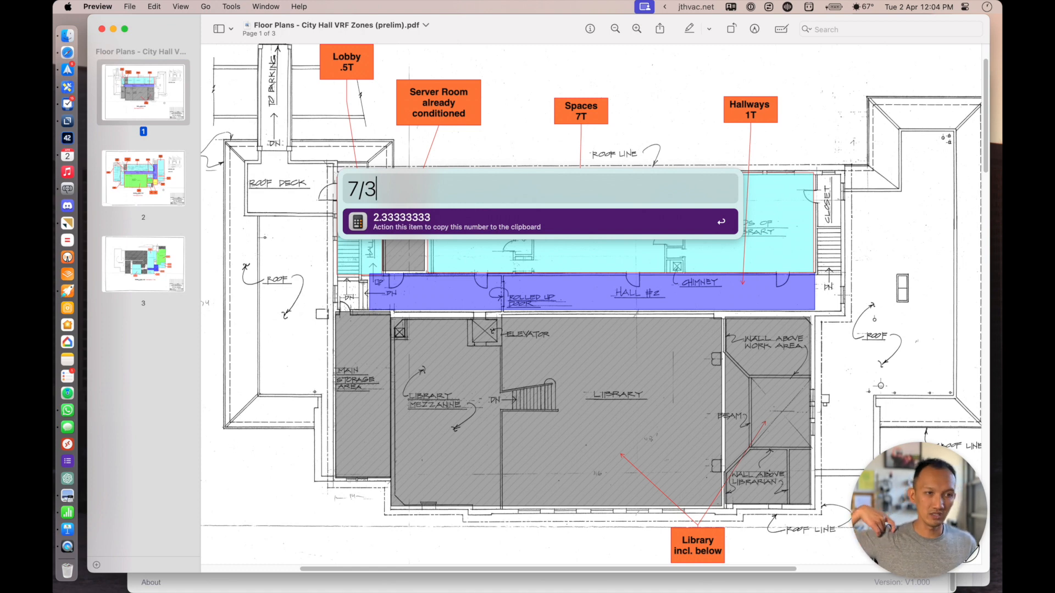
pyautogui.press('Escape')
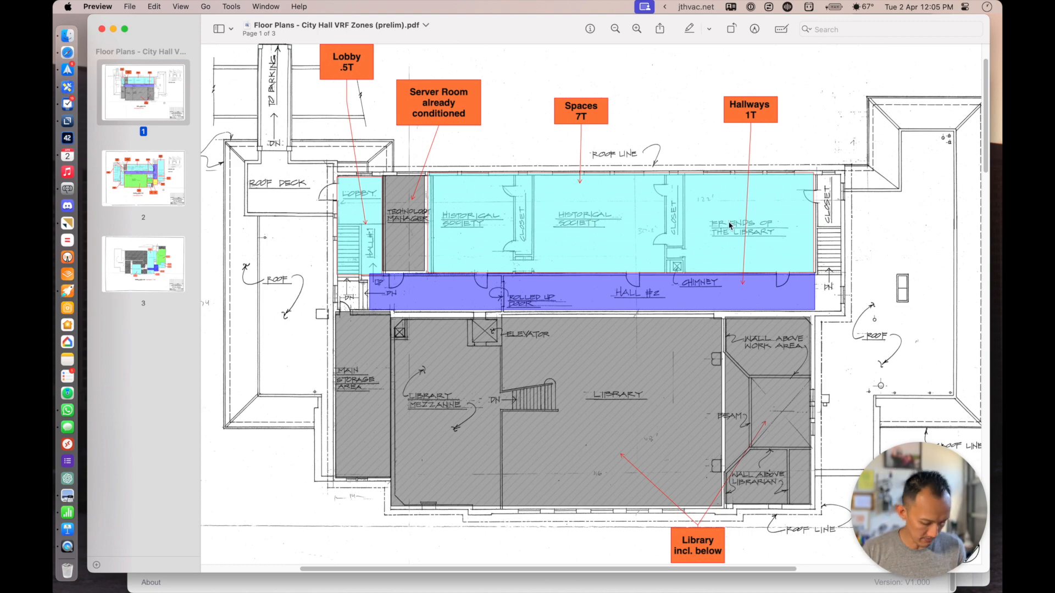
# - Switch back to Safari, add a High Wall Type unit MMK-UP0241HP-UL to the four-port selector's first port and copy it to the second
pyautogui.press('super+Tab')
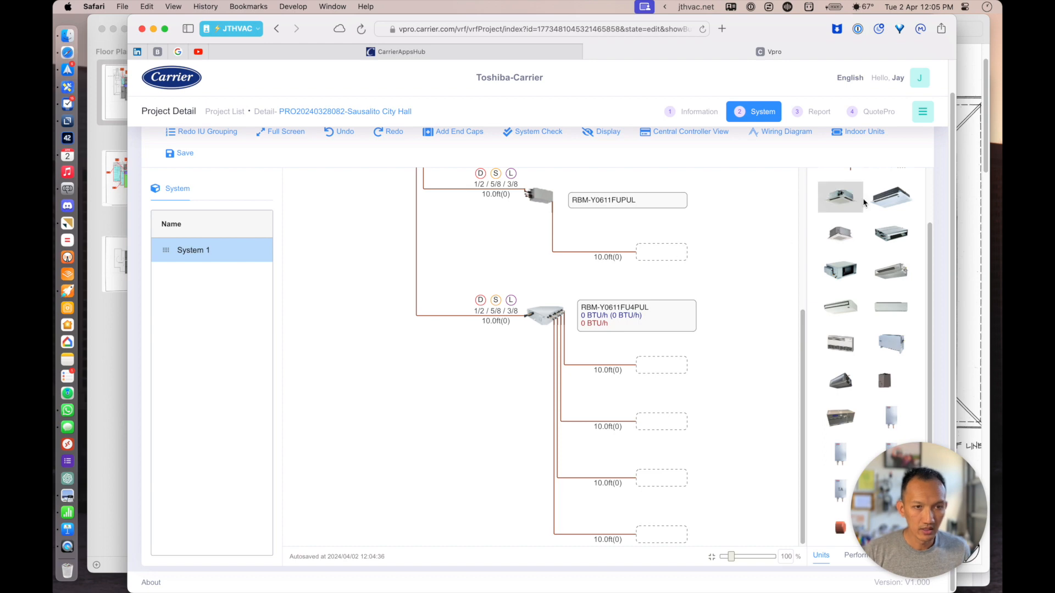
pyautogui.moveTo(900, 317); pyautogui.dragTo(665, 375)
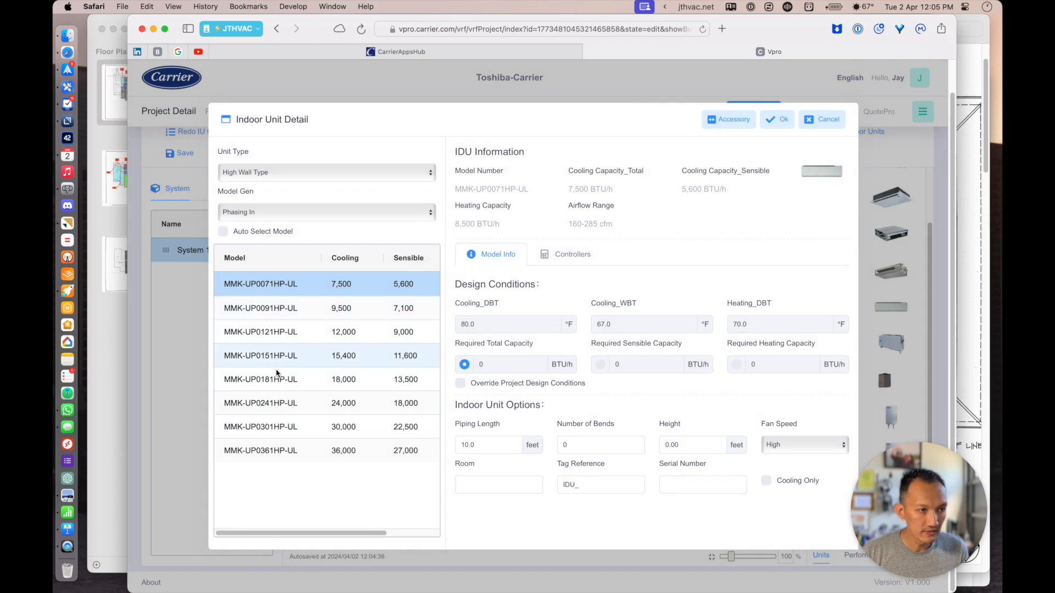
pyautogui.click(266, 405)
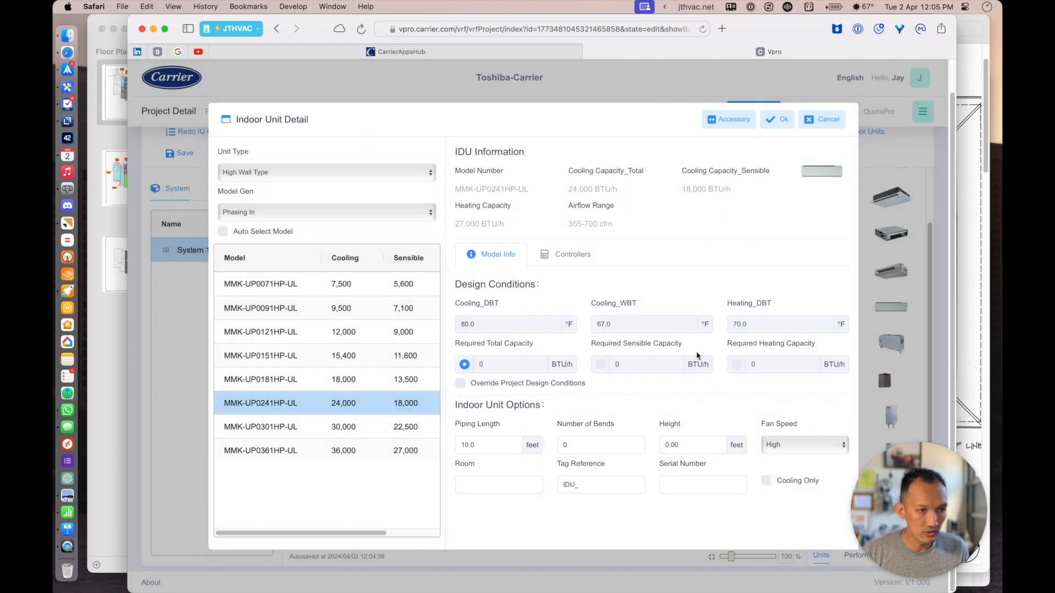
pyautogui.click(772, 122)
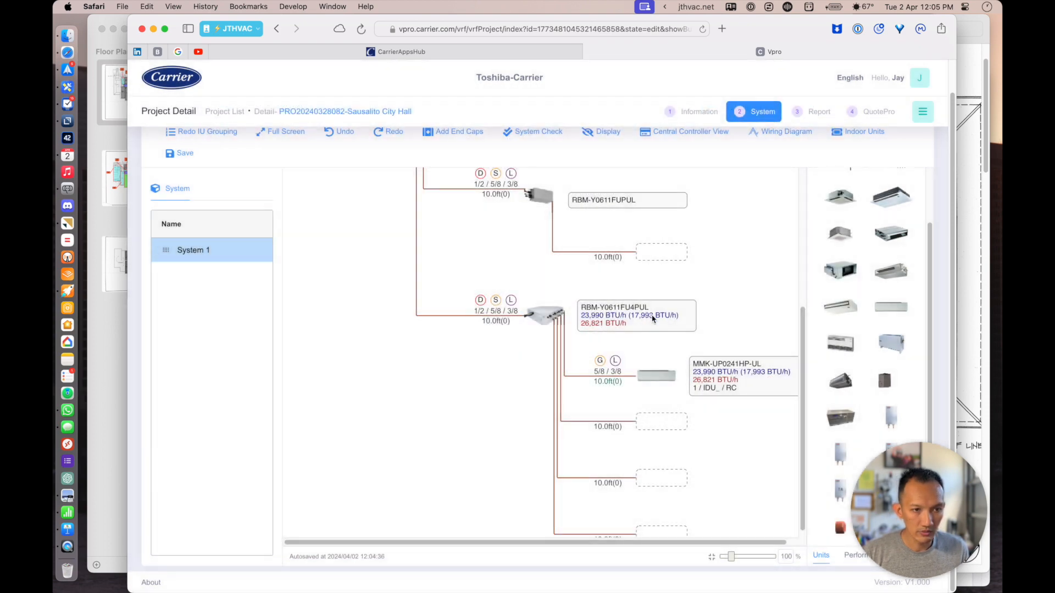
pyautogui.click(659, 379)
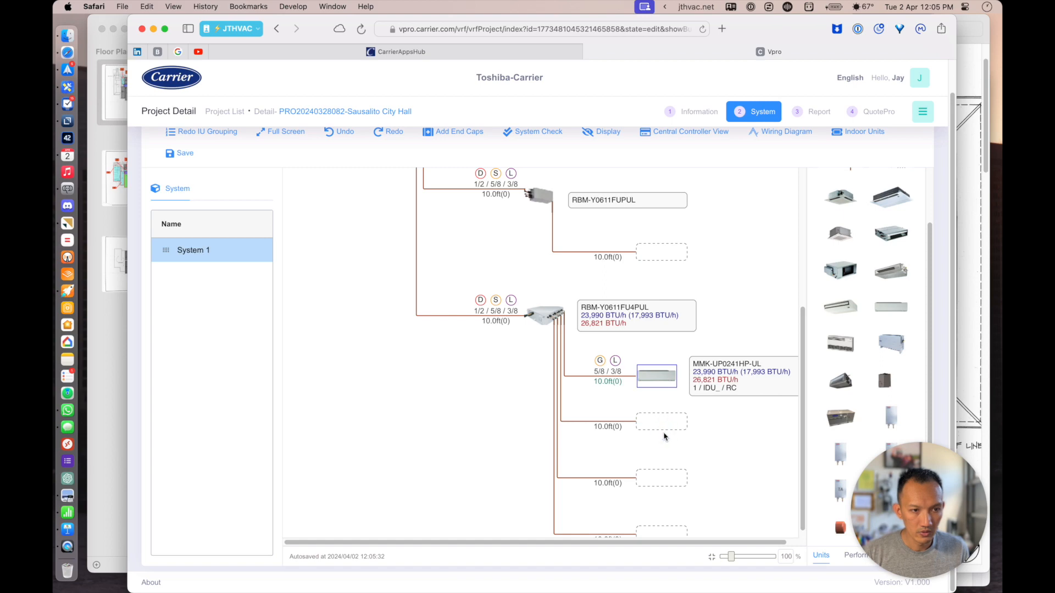
pyautogui.moveTo(655, 378); pyautogui.dragTo(657, 425)
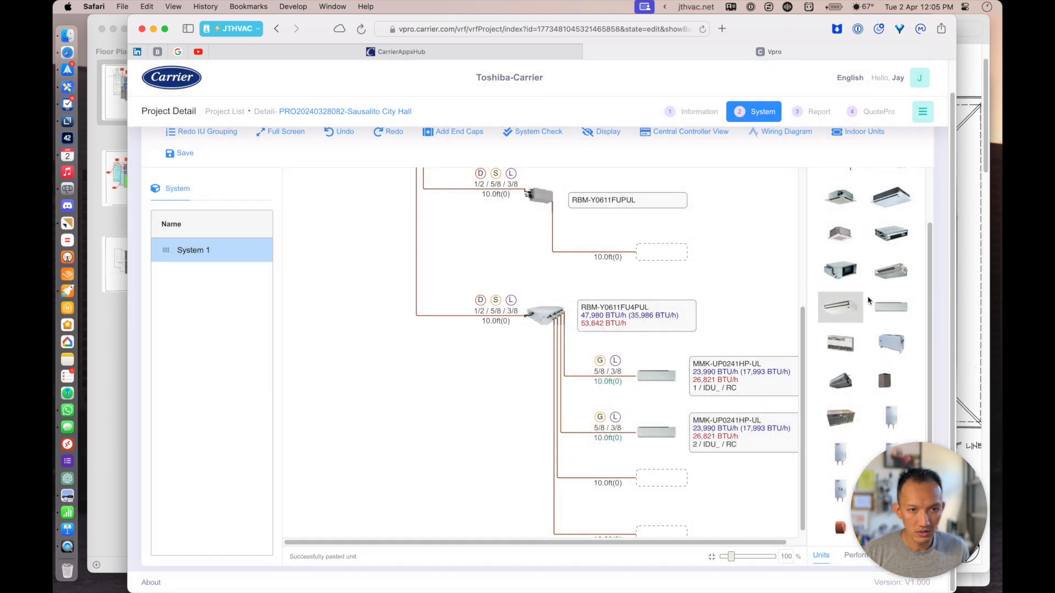
# - Add a High Wall Type unit MMK-UP0361HP-UL to the four-port selector's third port with the room name Friends of the Library
pyautogui.moveTo(889, 312); pyautogui.dragTo(669, 483)
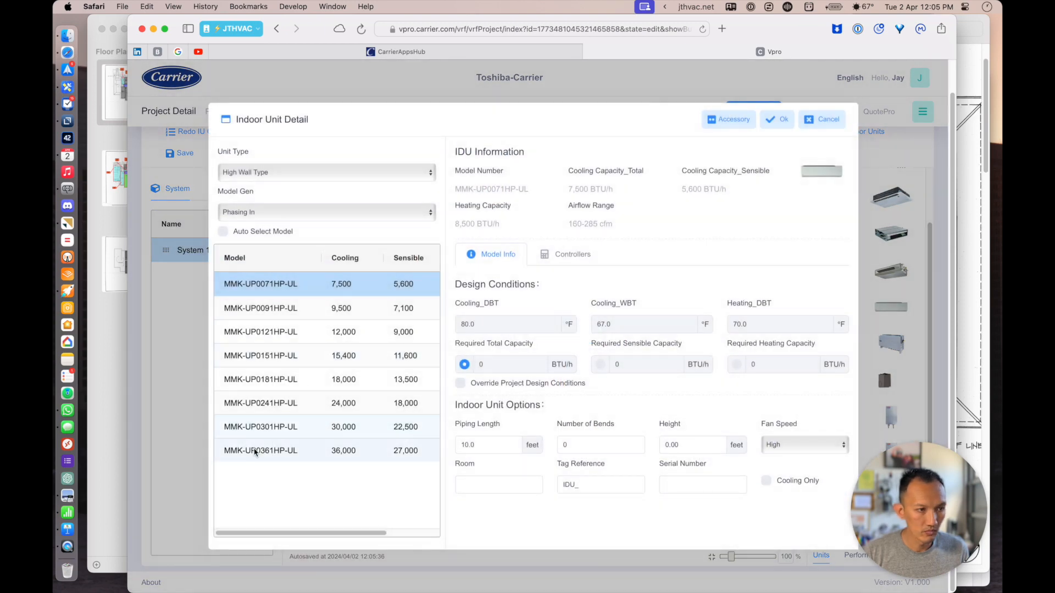
pyautogui.click(253, 454)
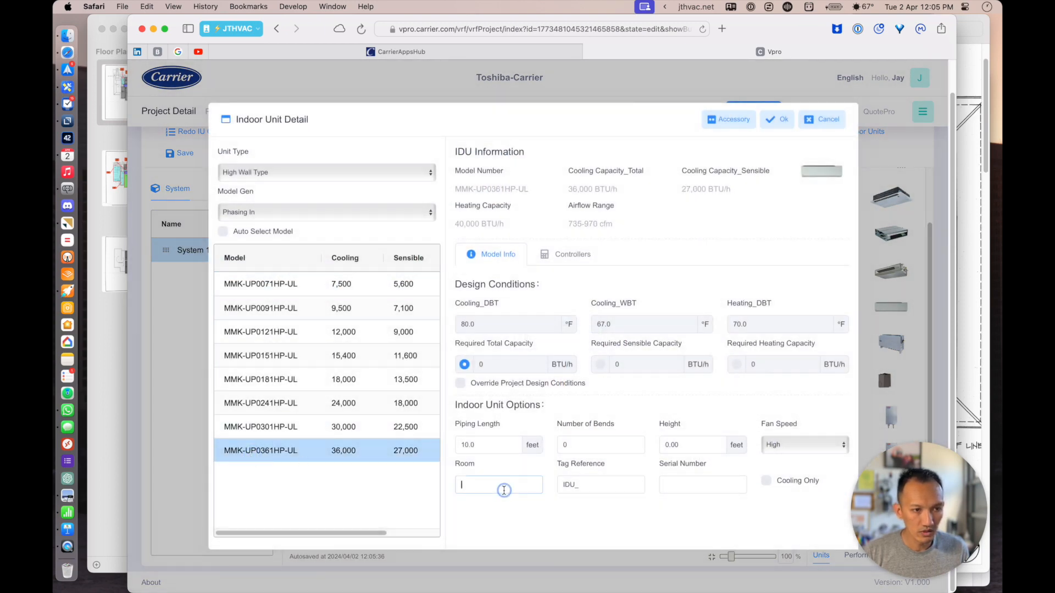
pyautogui.click(504, 490)
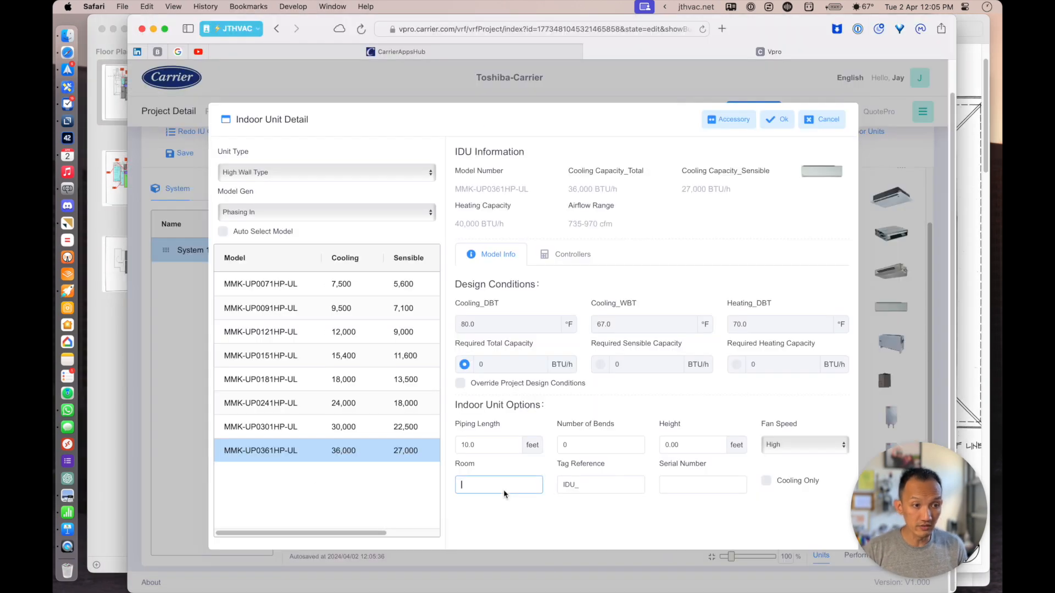
pyautogui.write('Fre')
pyautogui.write('idns o')
pyautogui.press('BackSpace')
pyautogui.press('BackSpace')
pyautogui.press('BackSpace')
pyautogui.press('BackSpace')
pyautogui.press('BackSpace')
pyautogui.write('nds of the Library')
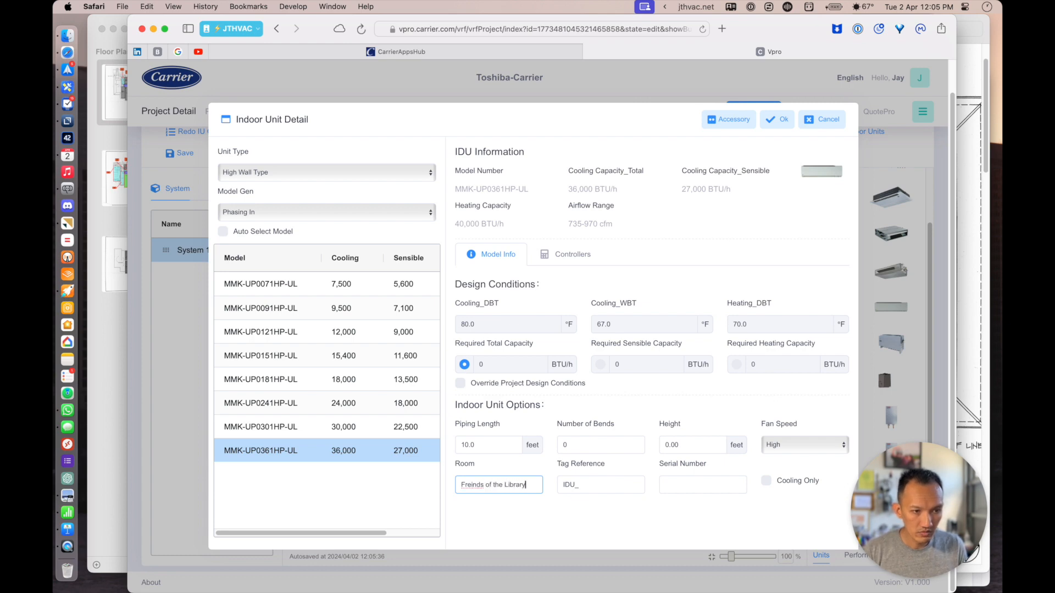
pyautogui.rightClick(471, 485)
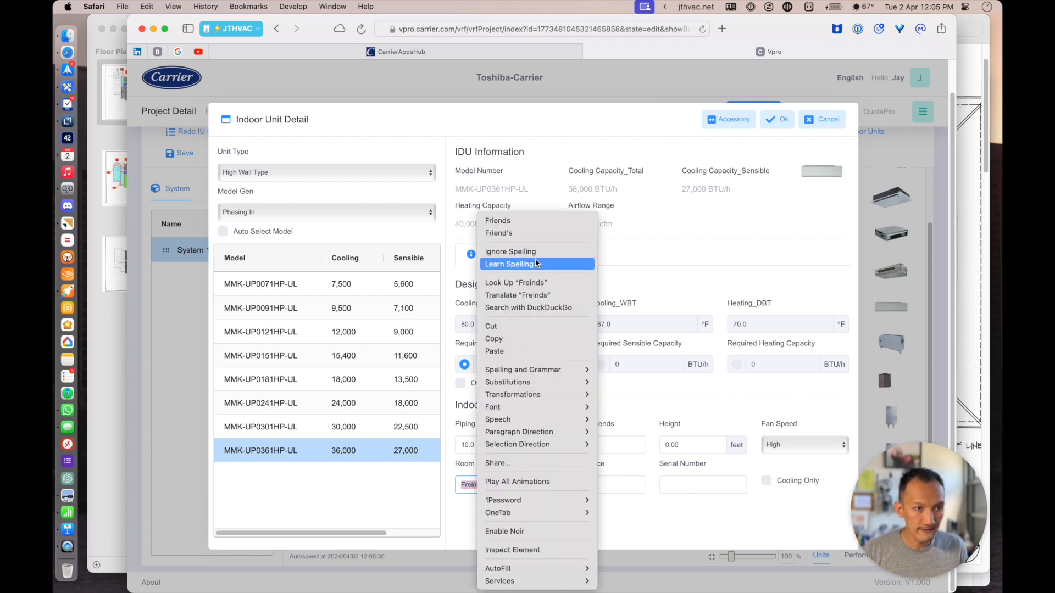
pyautogui.click(498, 220)
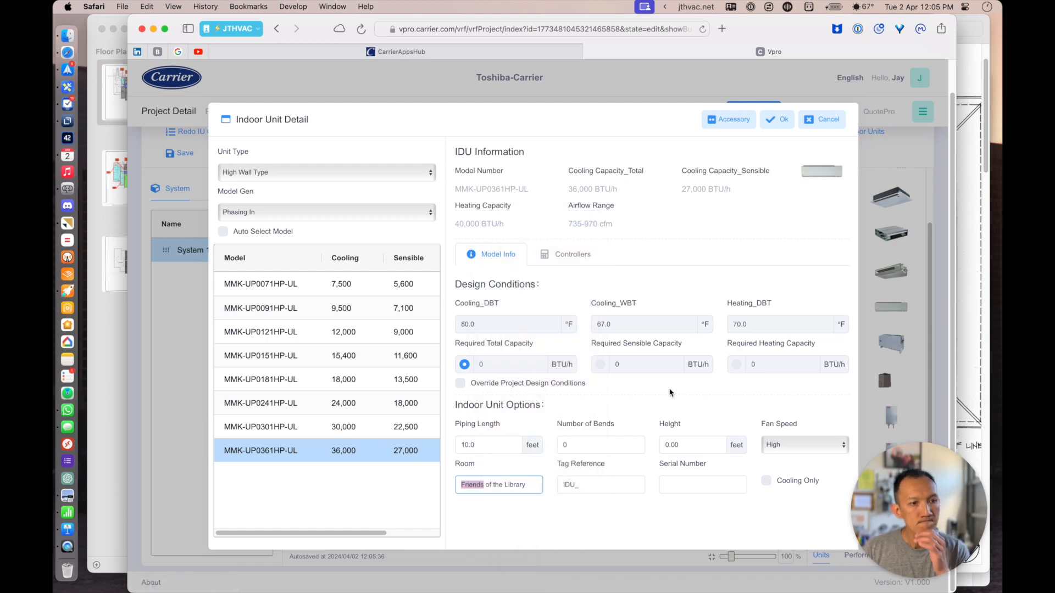
pyautogui.click(777, 119)
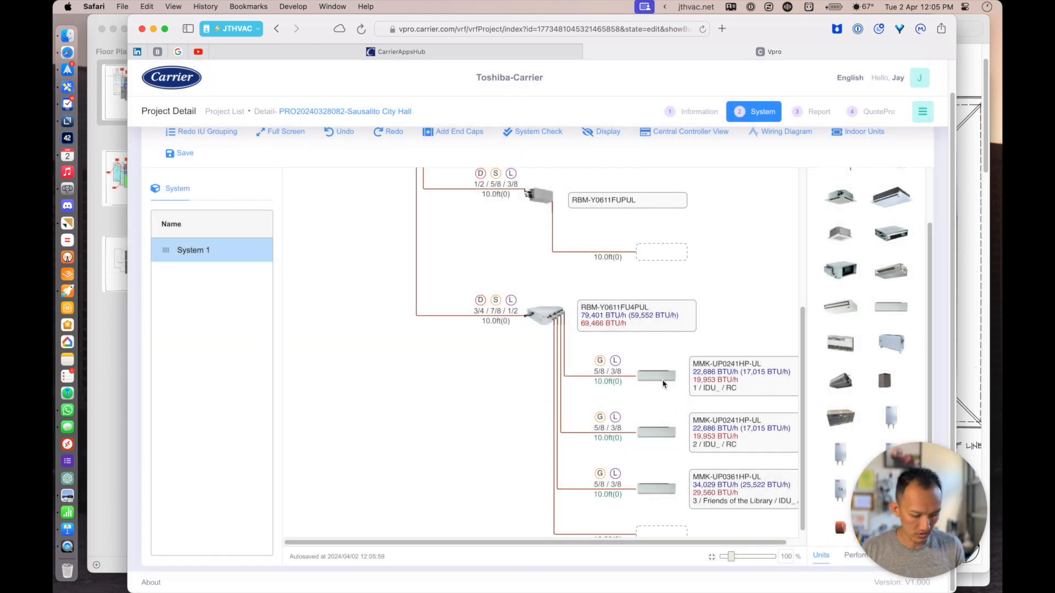
pyautogui.press('super+Tab')
pyautogui.press('super+Tab')
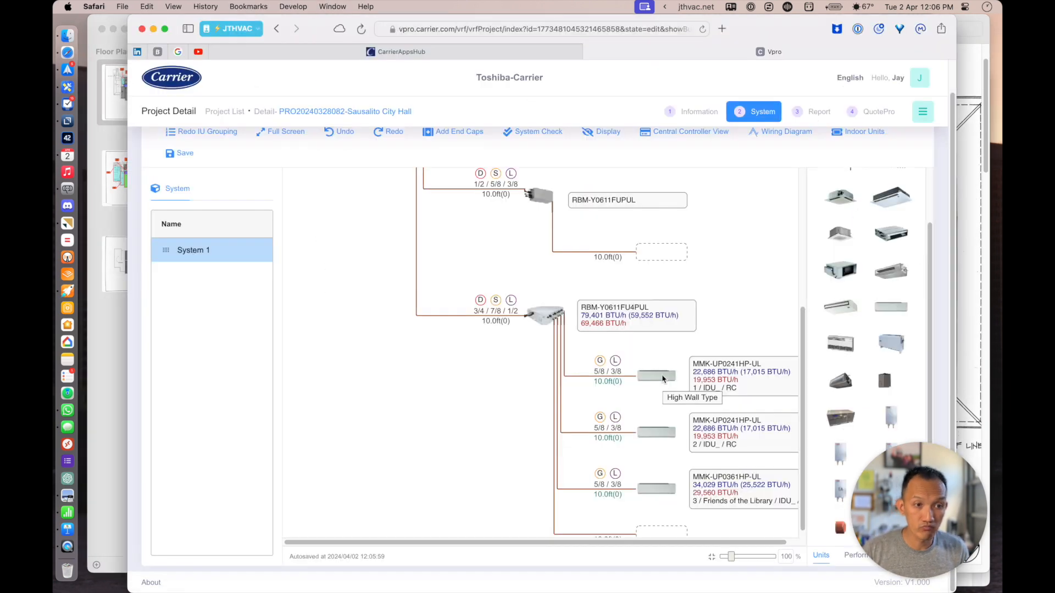
# - Set the room name of the High Wall unit on the four-port selector's first port to Historical Society 1
pyautogui.doubleClick(662, 378)
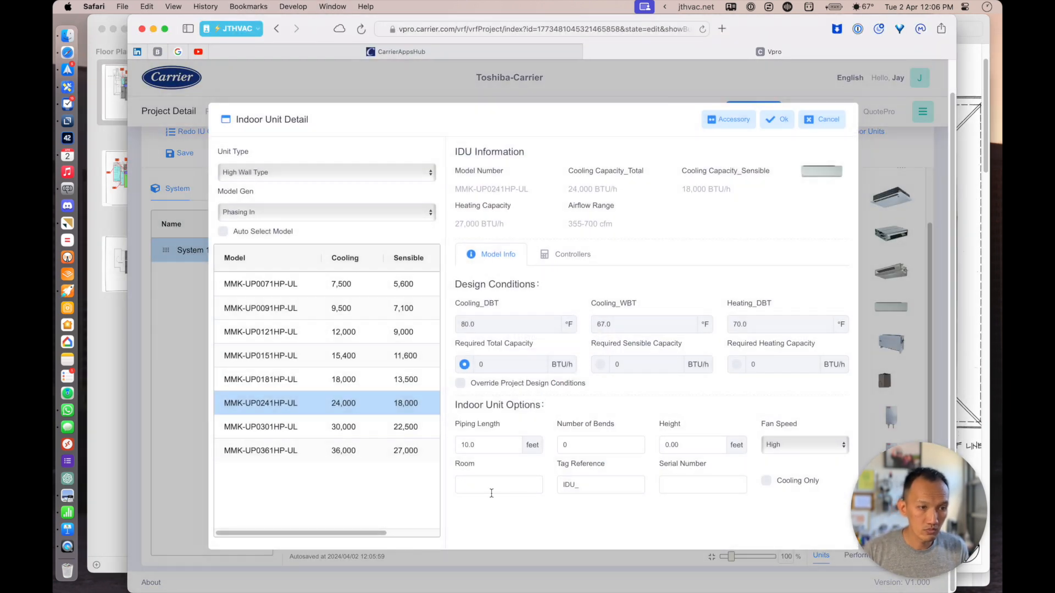
pyautogui.click(492, 486)
pyautogui.write('Histo')
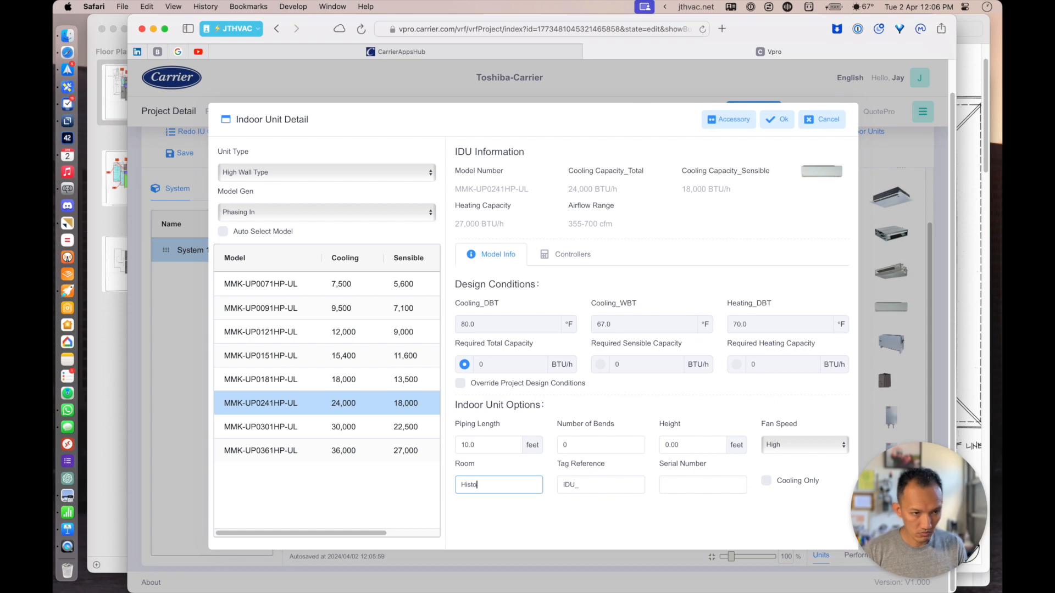
pyautogui.write('rical Society 1')
pyautogui.click(771, 121)
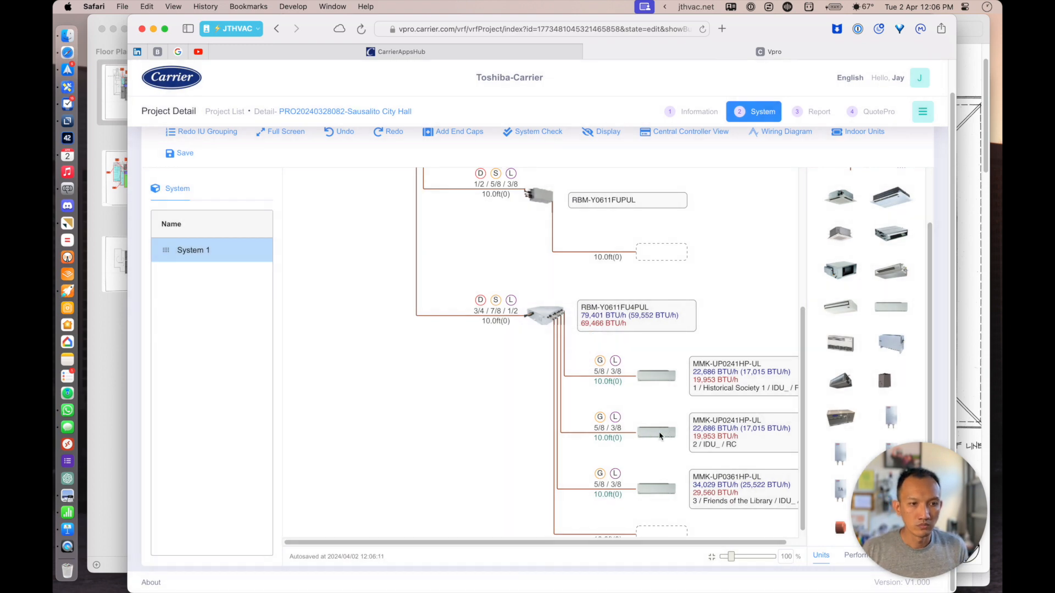
# - Set the room name of the High Wall unit on the four-port selector's second port to Historical Society 2
pyautogui.doubleClick(661, 436)
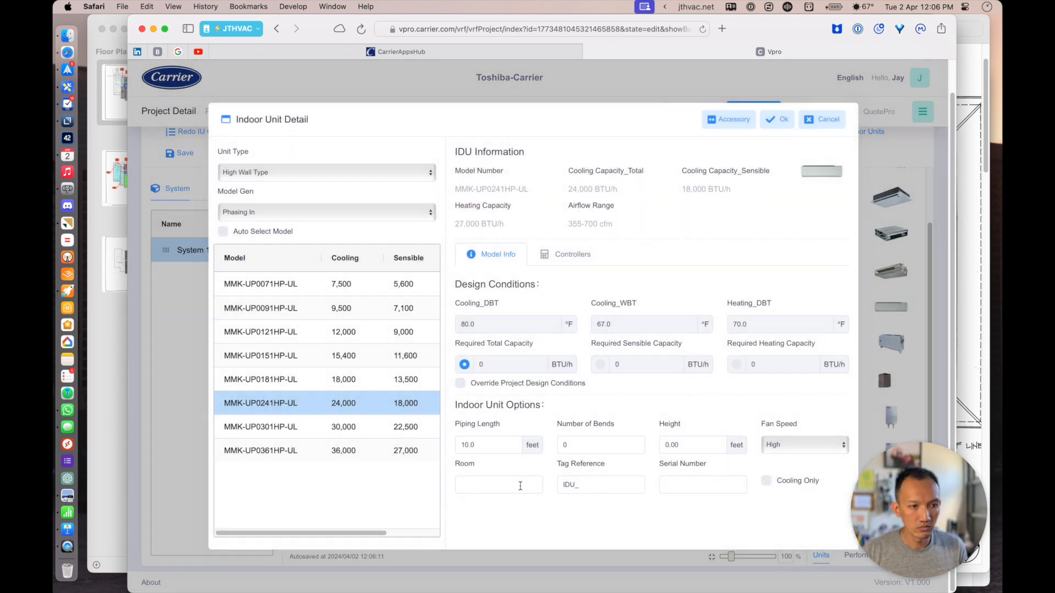
pyautogui.click(513, 486)
pyautogui.write('Historical Society 2')
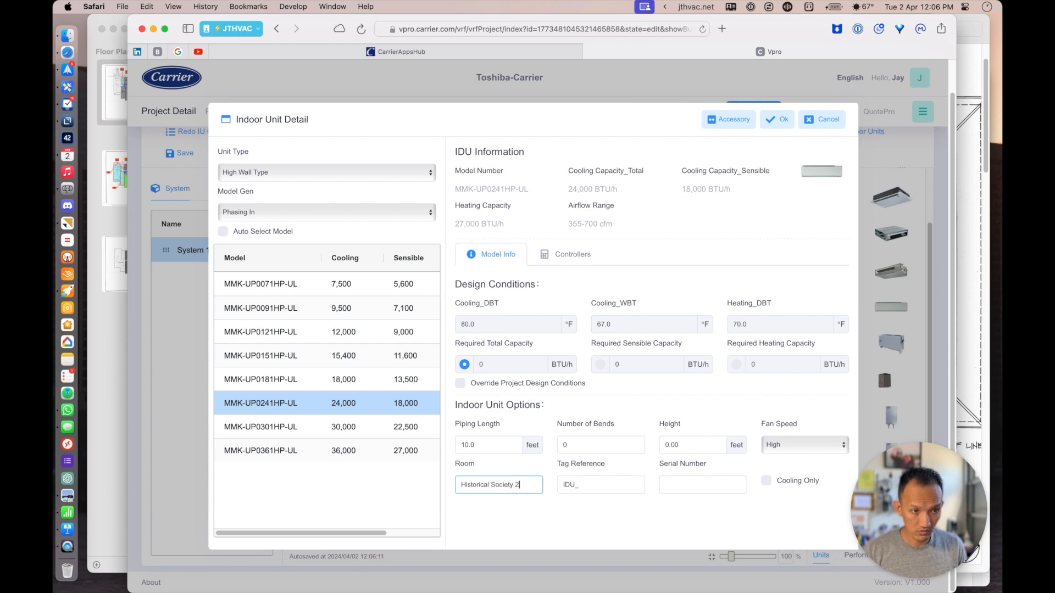
pyautogui.click(768, 121)
# - Switch to the floor plans PDF in Preview and check which third-floor zones still need indoor units and their tonnages
pyautogui.press('super+Tab')
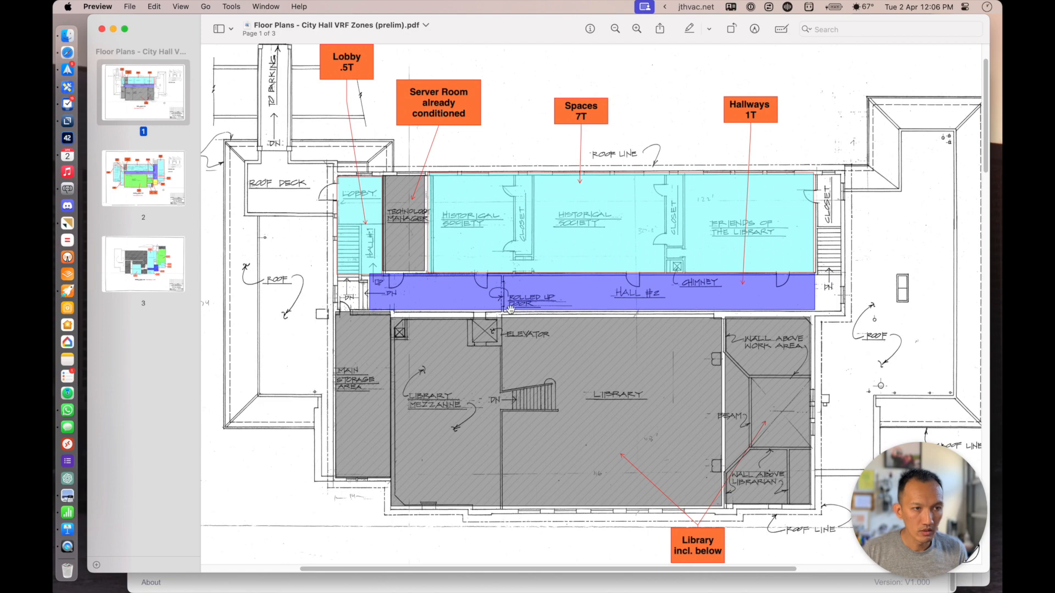
pyautogui.press('super+Tab')
pyautogui.press('super+Tab')
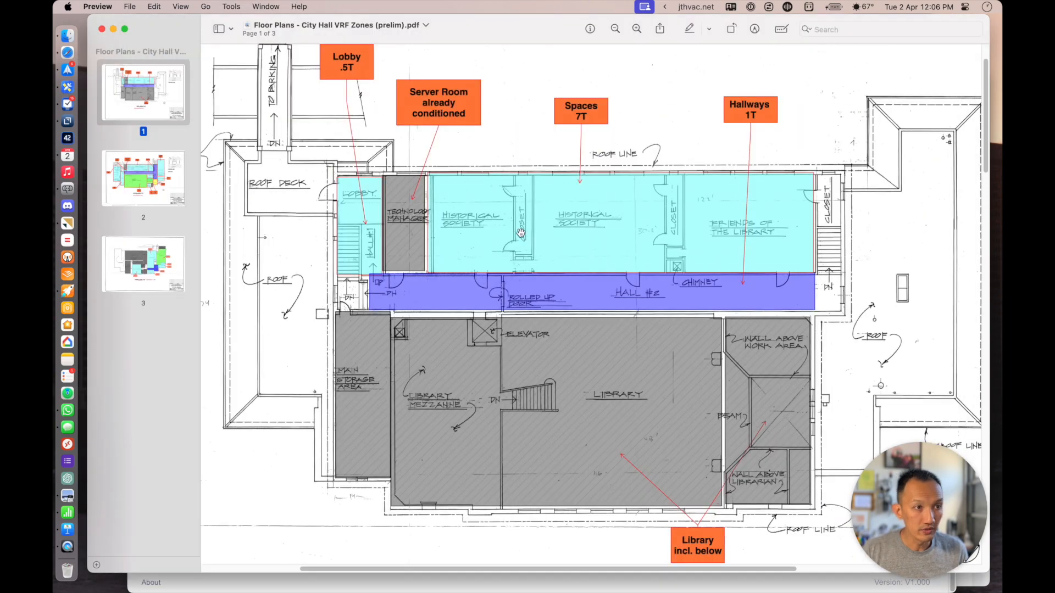
# - Switch back to Safari and add a High Wall Type unit MMK-UP0071HP-UL to the four-port selector's fourth port with the room name Lobby
pyautogui.press('super+Tab')
pyautogui.moveTo(891, 307); pyautogui.dragTo(660, 519)
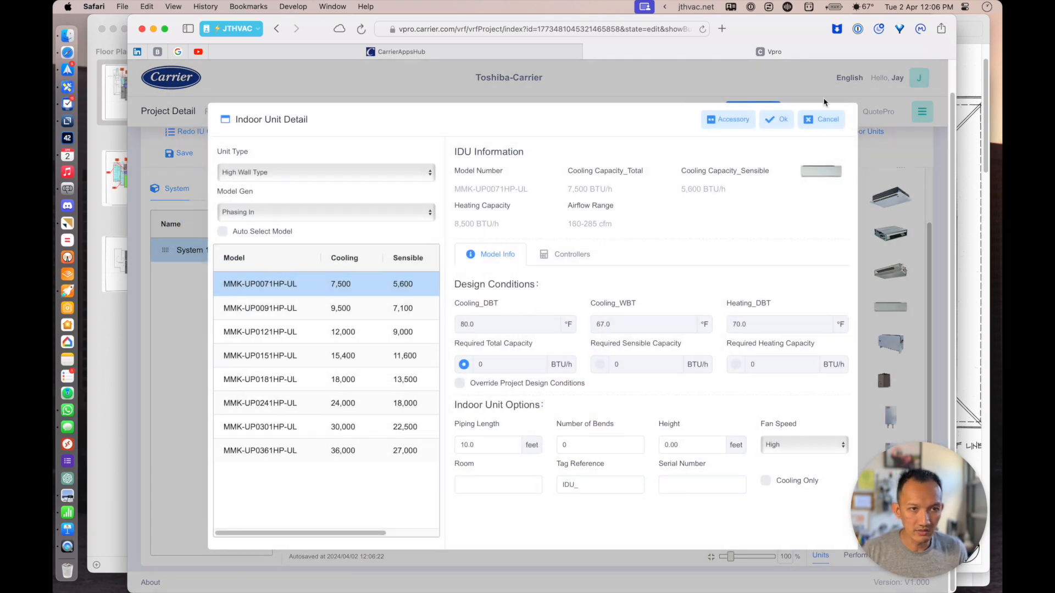
pyautogui.click(769, 121)
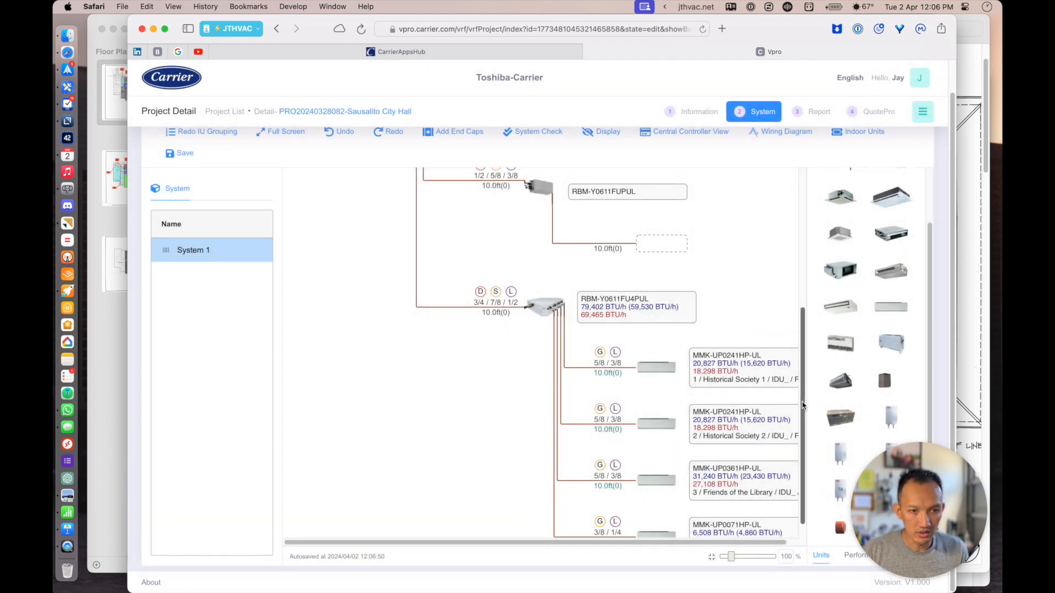
pyautogui.scroll(-1, 686, 511)
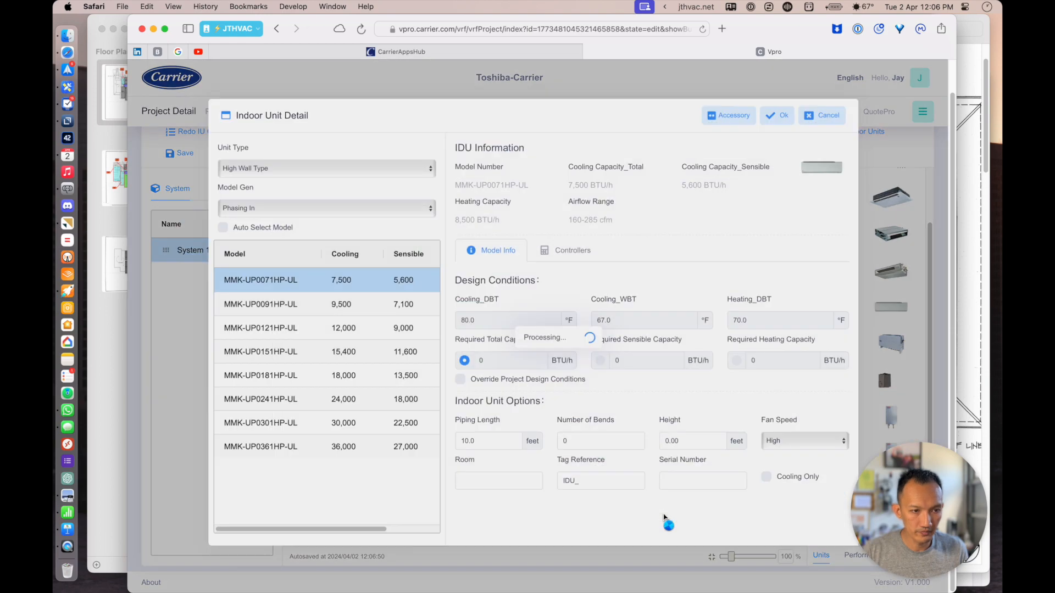
pyautogui.doubleClick(657, 517)
pyautogui.click(481, 487)
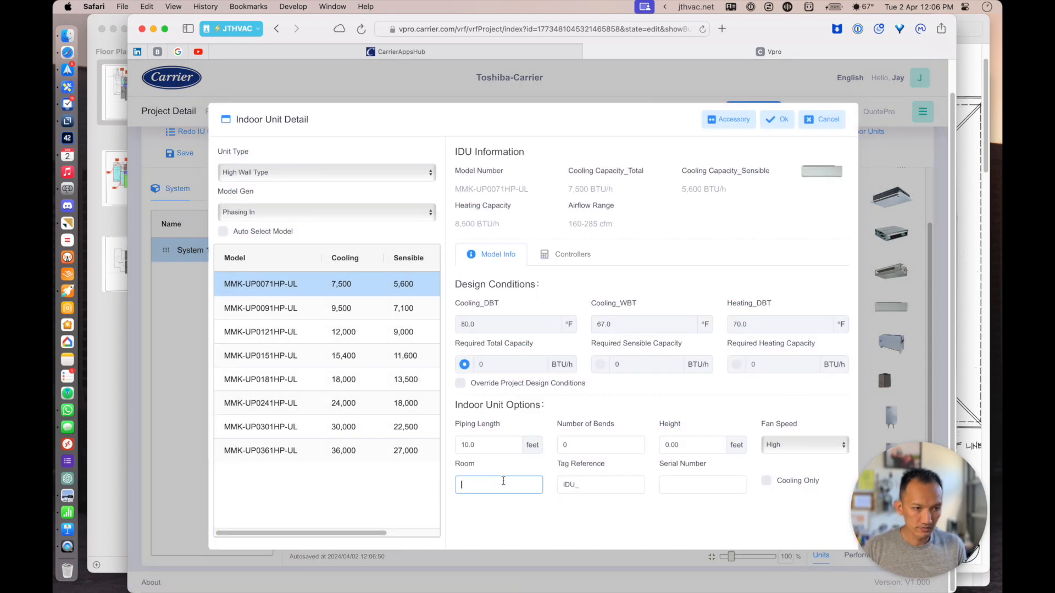
pyautogui.write('Lobby')
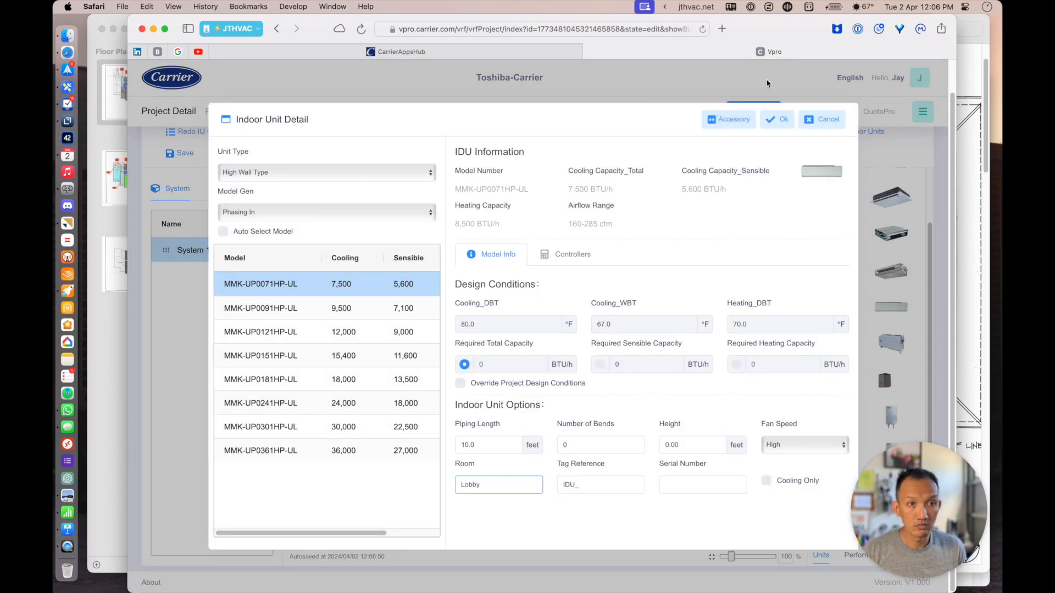
pyautogui.click(776, 119)
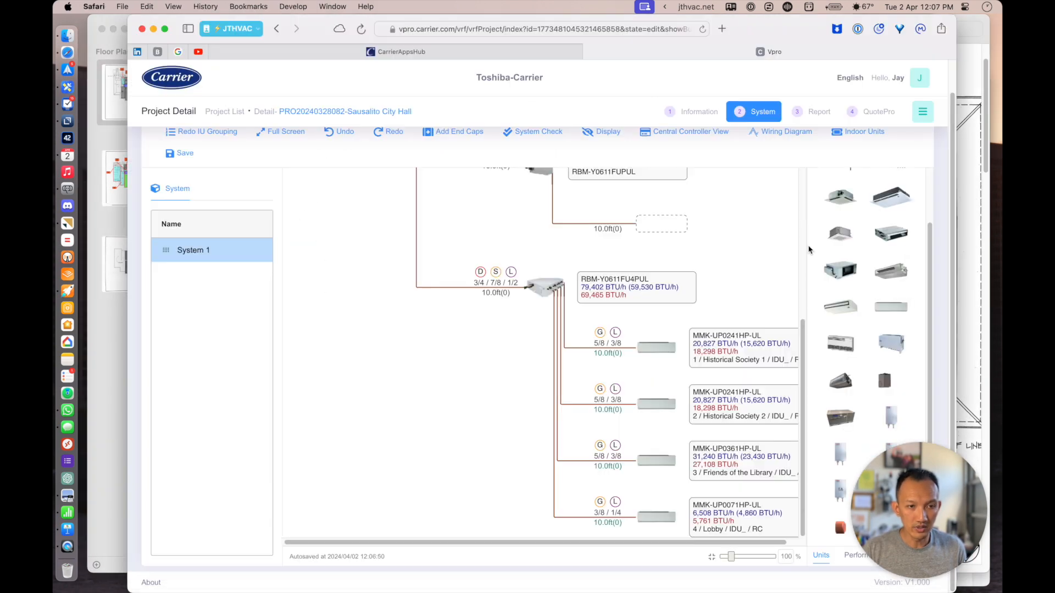
# - Add a High Wall Type unit MMK-UP0121HP-UL to the single-port RBM-Y0611FUPUL selector with the room name Hallway
pyautogui.moveTo(890, 311); pyautogui.dragTo(659, 226)
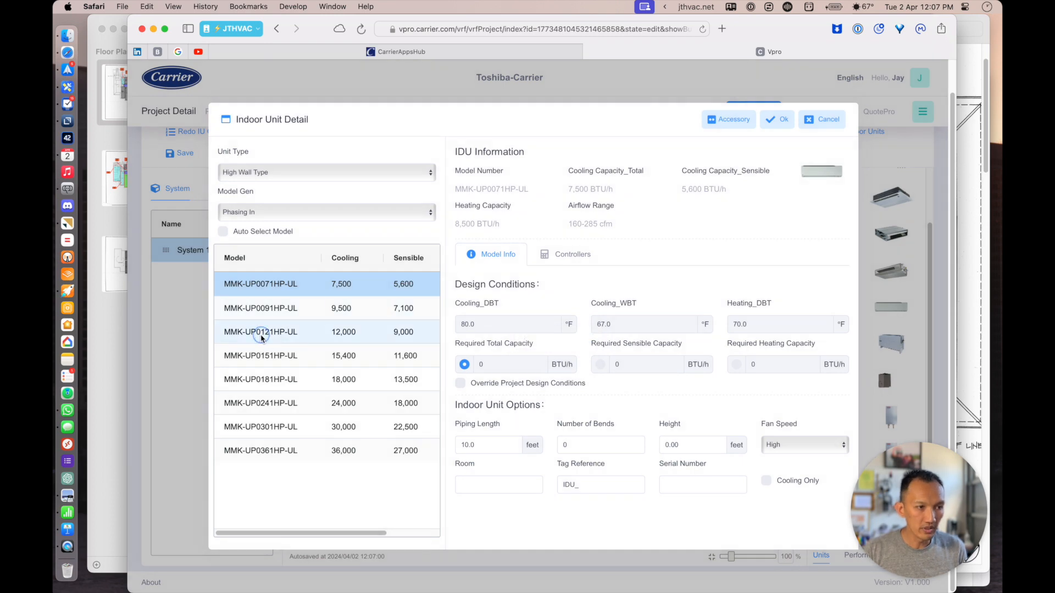
pyautogui.click(261, 337)
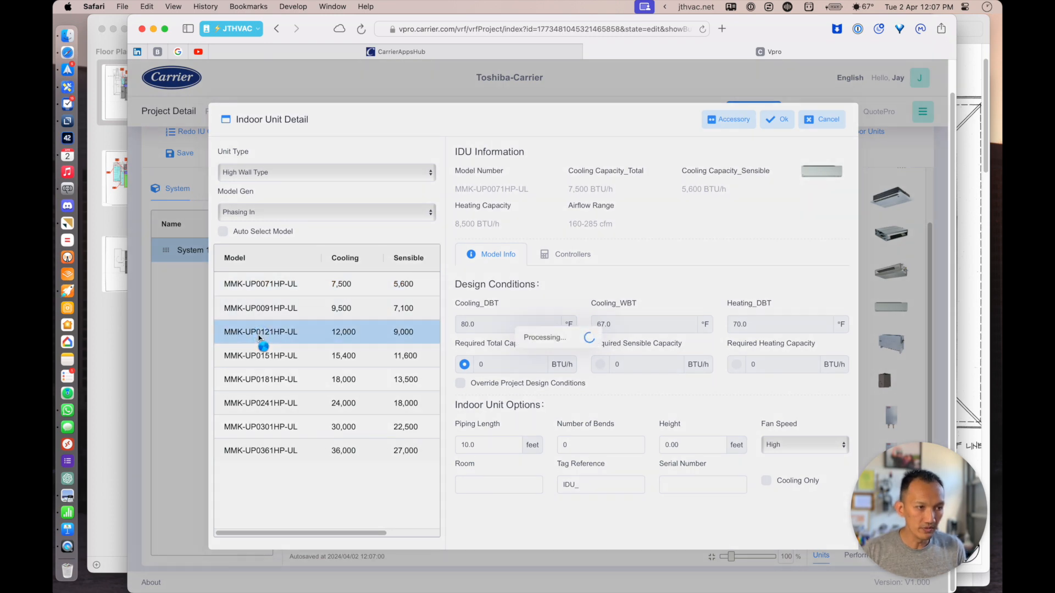
pyautogui.click(521, 485)
pyautogui.write('Hallway')
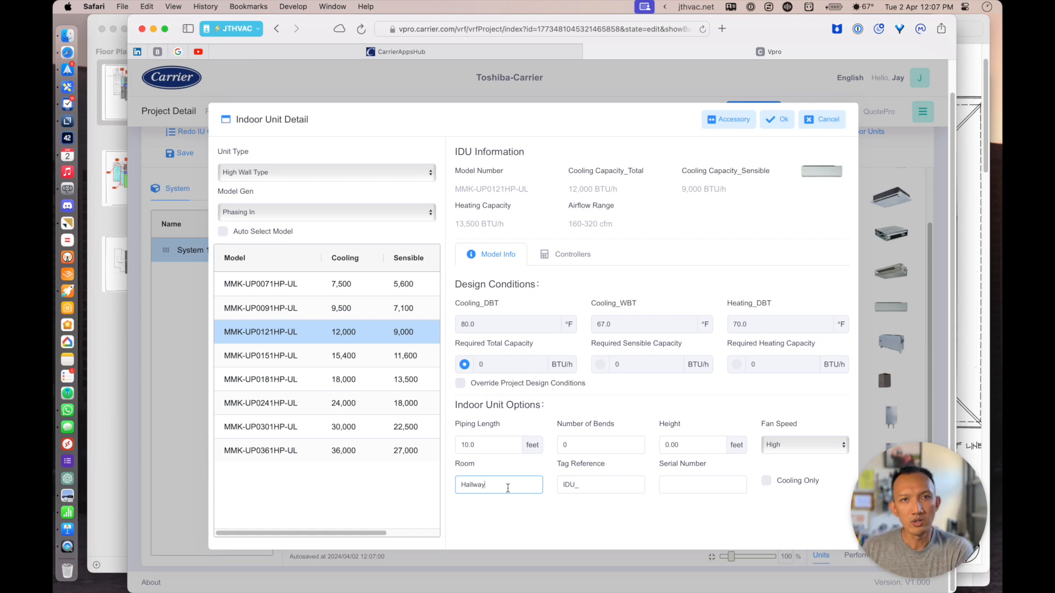
pyautogui.click(773, 121)
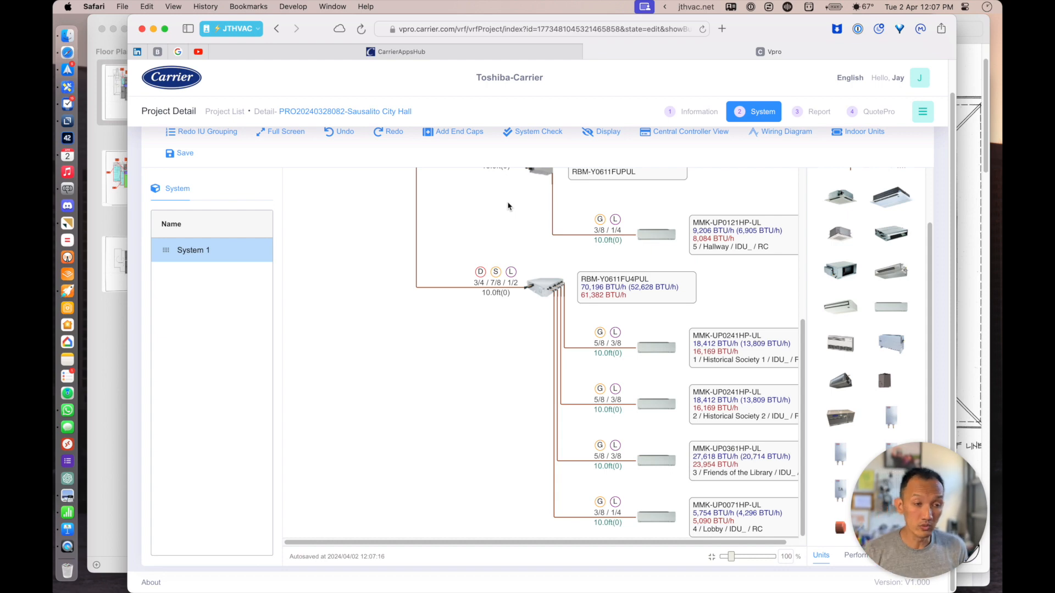
# - Save the project and run the system check on System 1
pyautogui.scroll(10, 762, 262)
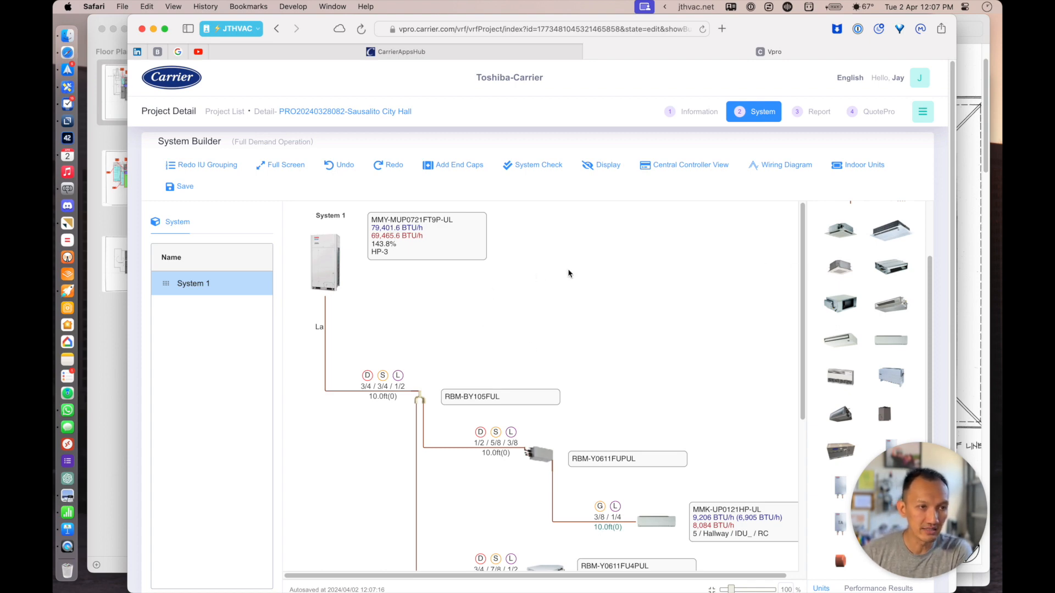
pyautogui.click(184, 187)
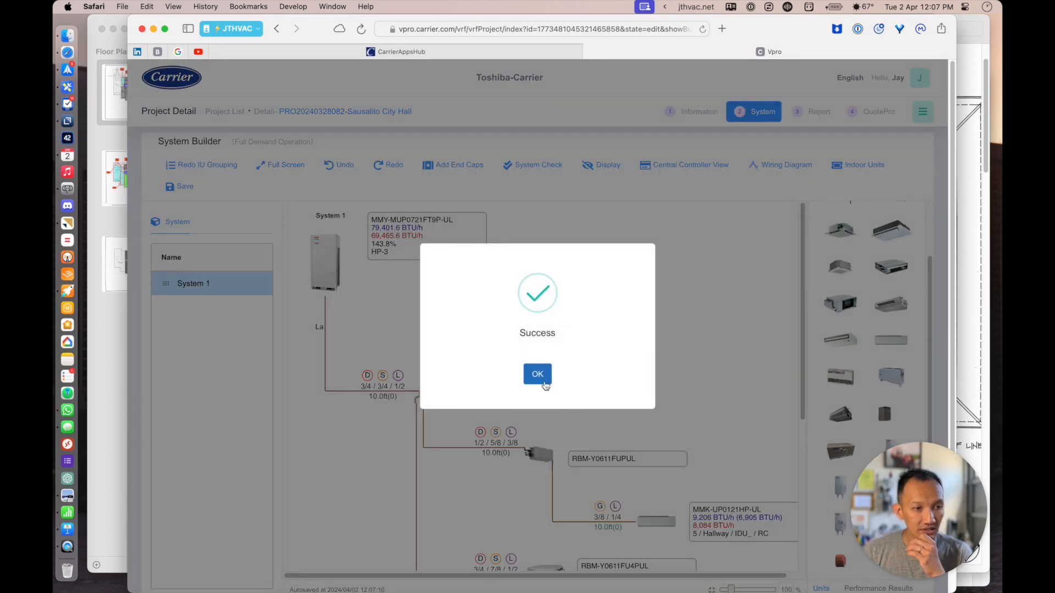
pyautogui.click(537, 374)
pyautogui.click(534, 166)
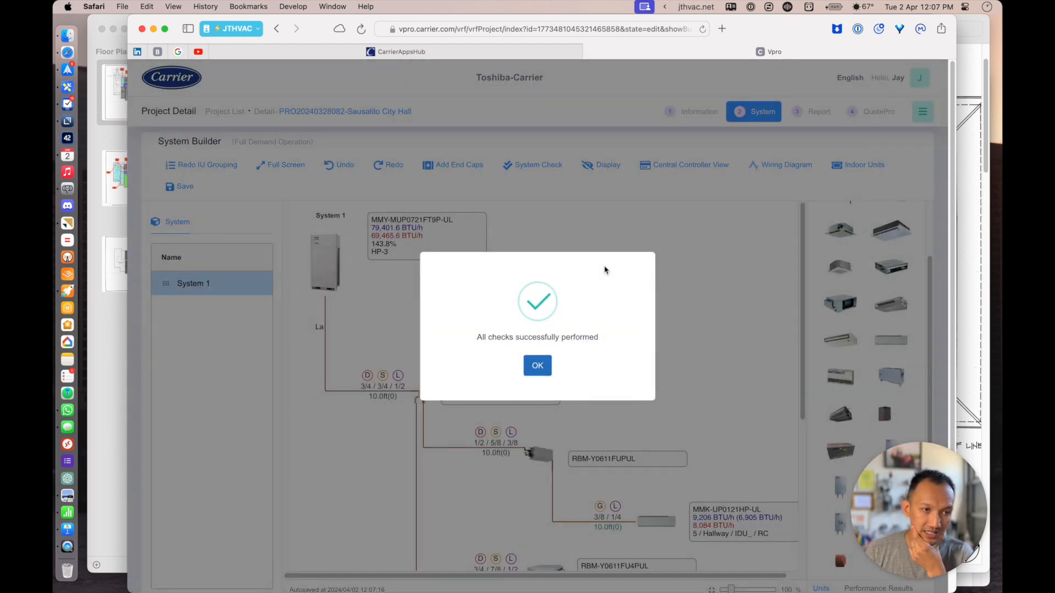
pyautogui.click(539, 367)
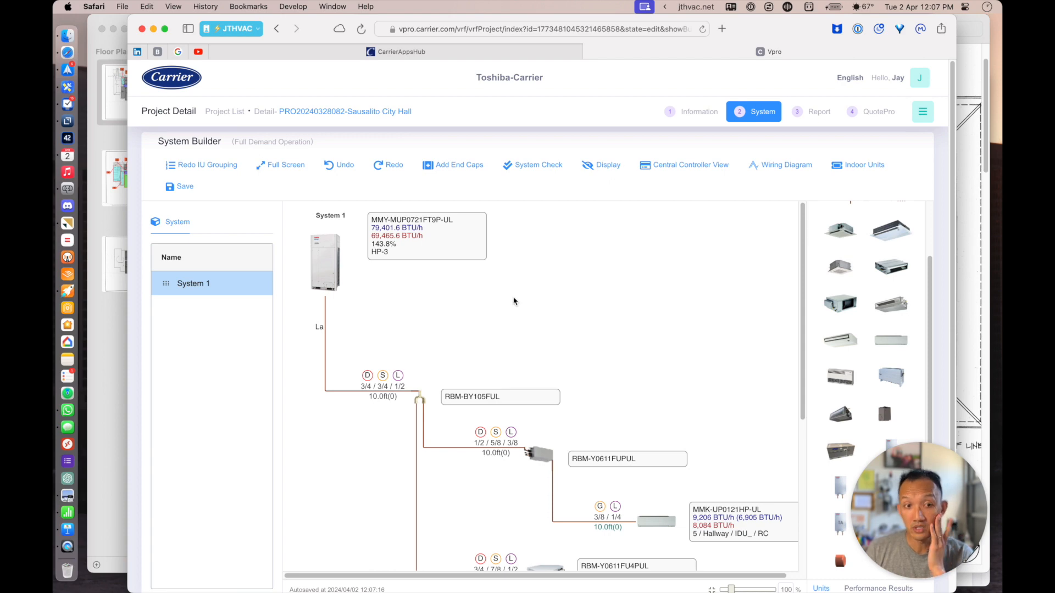
# - Review the piping layout and change the outdoor unit to model MMY-MUP0961FT9P-UL
pyautogui.scroll(-5, 593, 297)
pyautogui.scroll(-3, 593, 299)
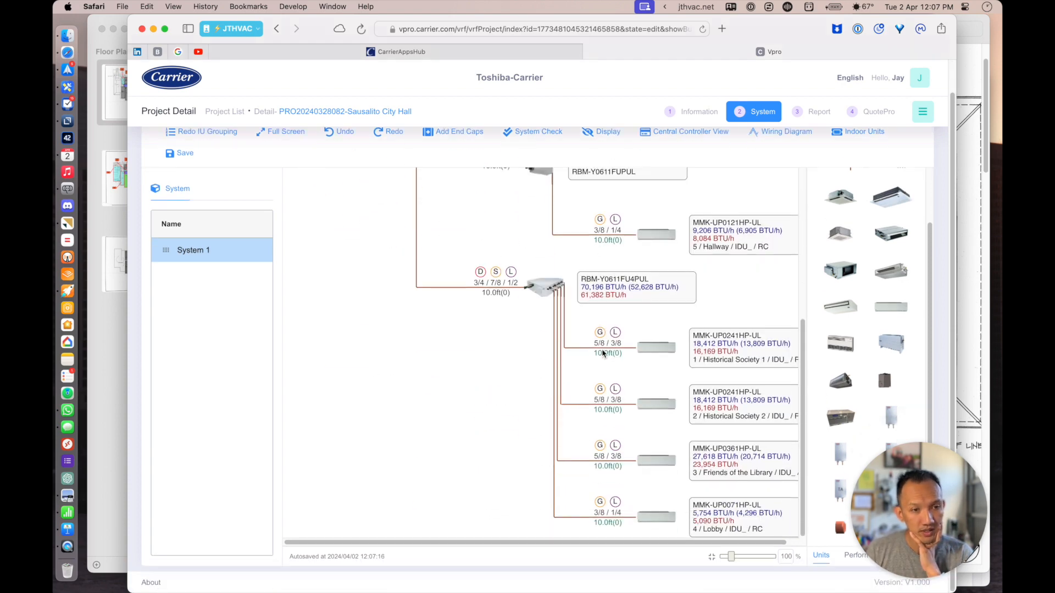
pyautogui.scroll(4, 551, 270)
pyautogui.scroll(3, 550, 271)
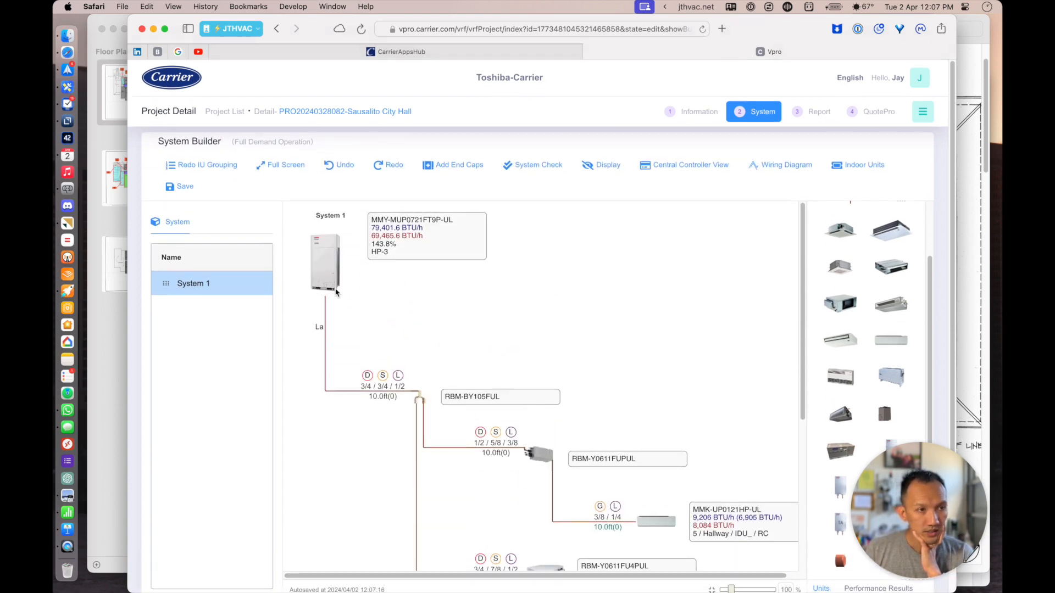
pyautogui.click(320, 267)
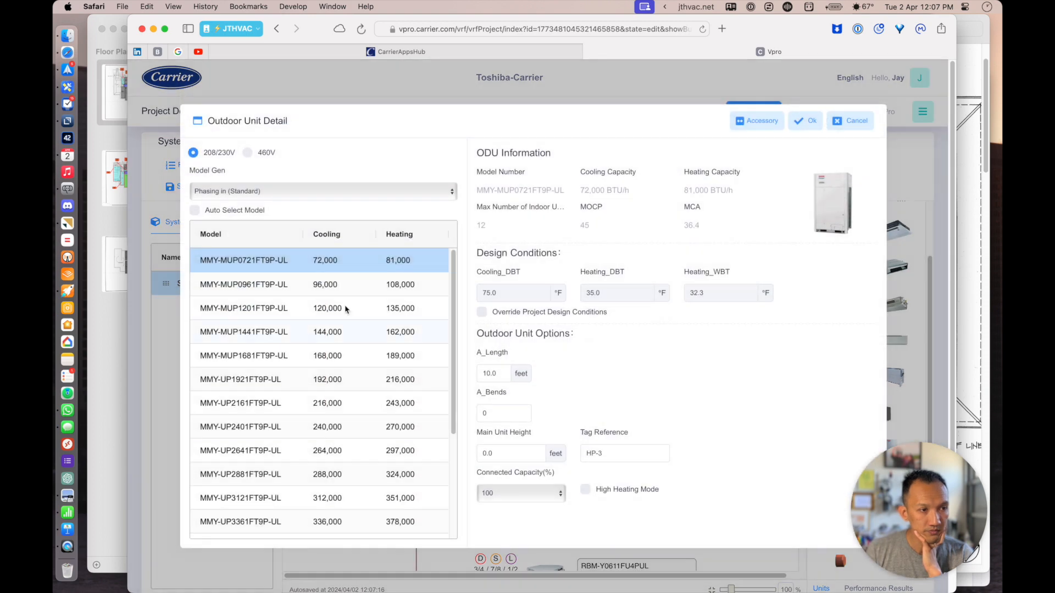
pyautogui.click(255, 286)
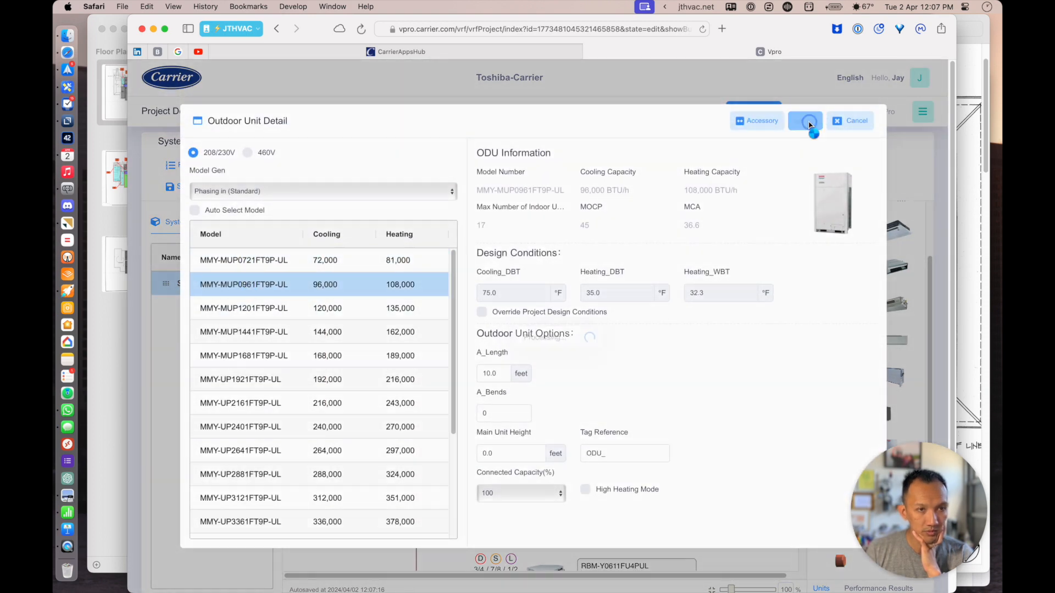
pyautogui.click(806, 121)
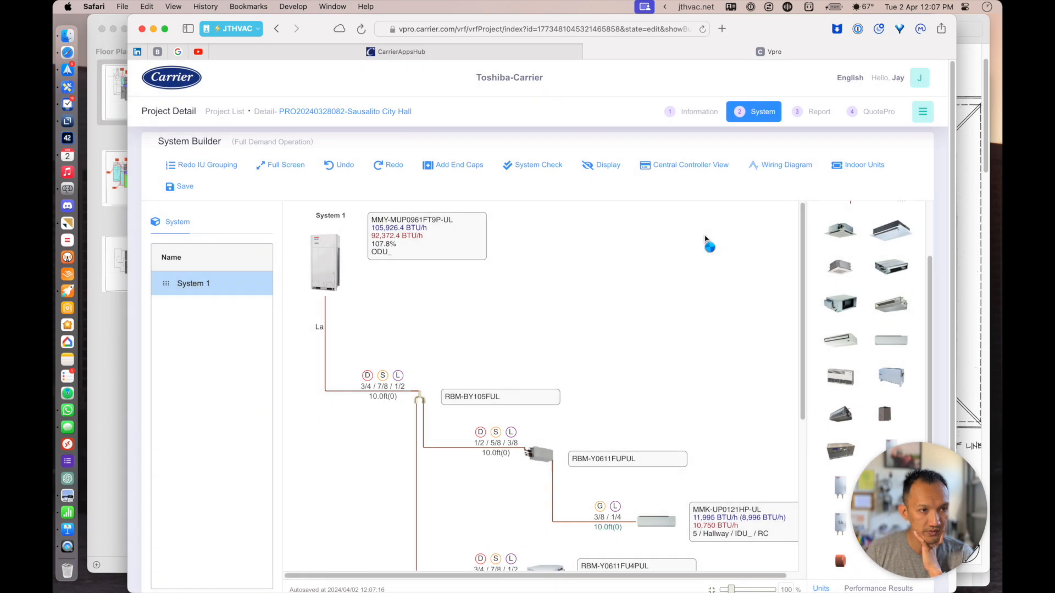
# - Set the outdoor unit's tag reference to HP-3
pyautogui.doubleClick(317, 267)
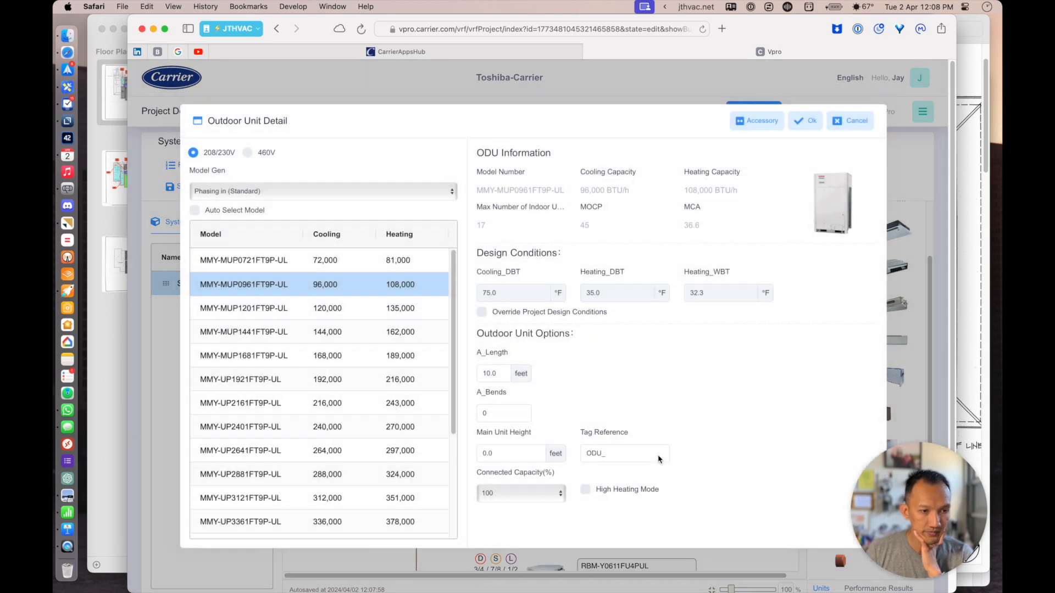
pyautogui.click(612, 453)
pyautogui.doubleClick(612, 453)
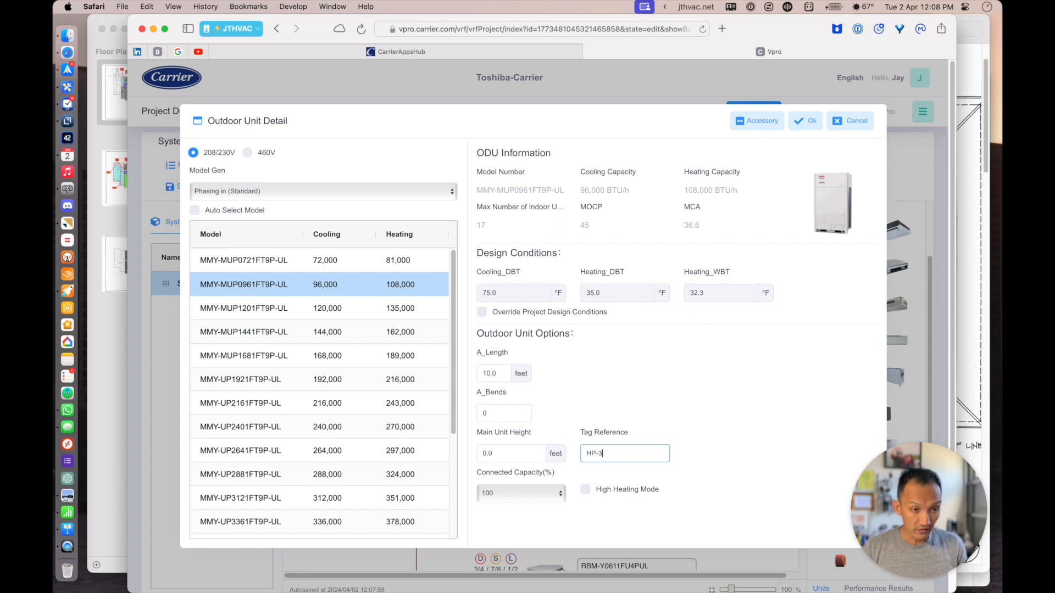
pyautogui.write('HP-3')
pyautogui.click(806, 120)
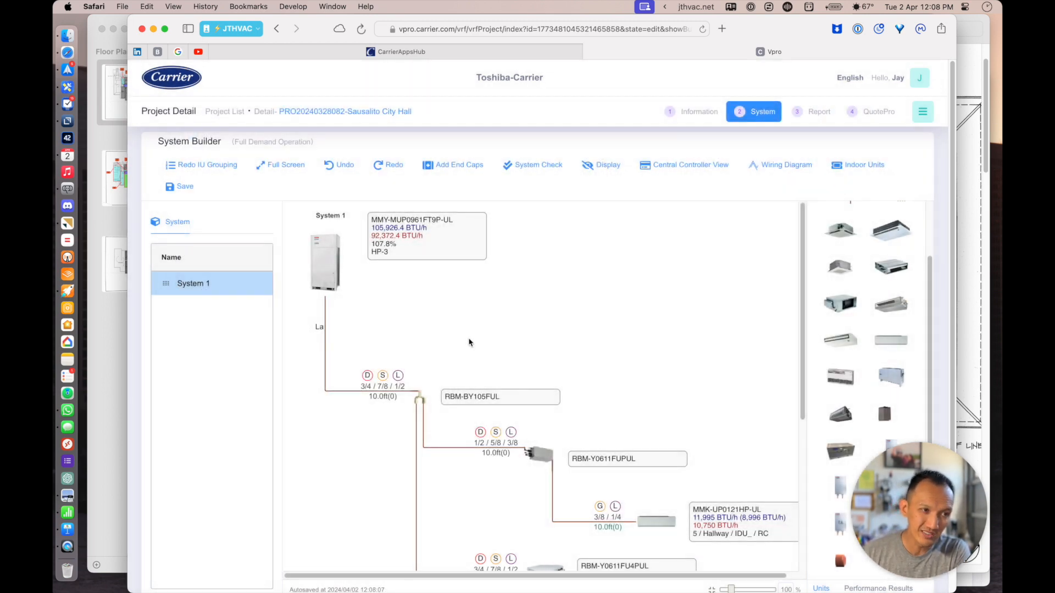
# - Rename System 1 in the system list to HP-3
pyautogui.scroll(-2, 593, 297)
pyautogui.scroll(-5, 592, 296)
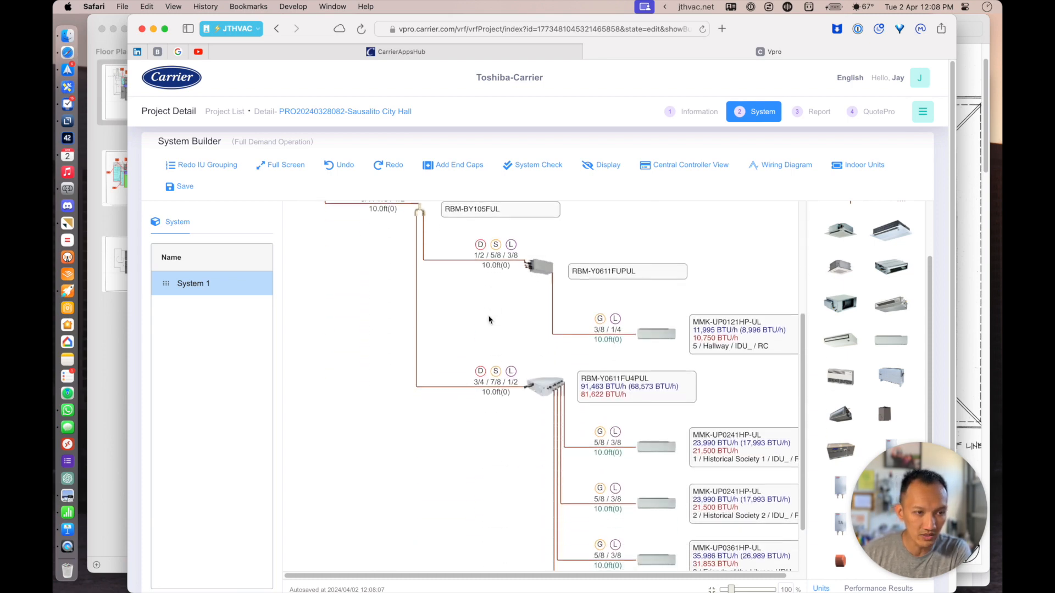
pyautogui.scroll(6, 390, 297)
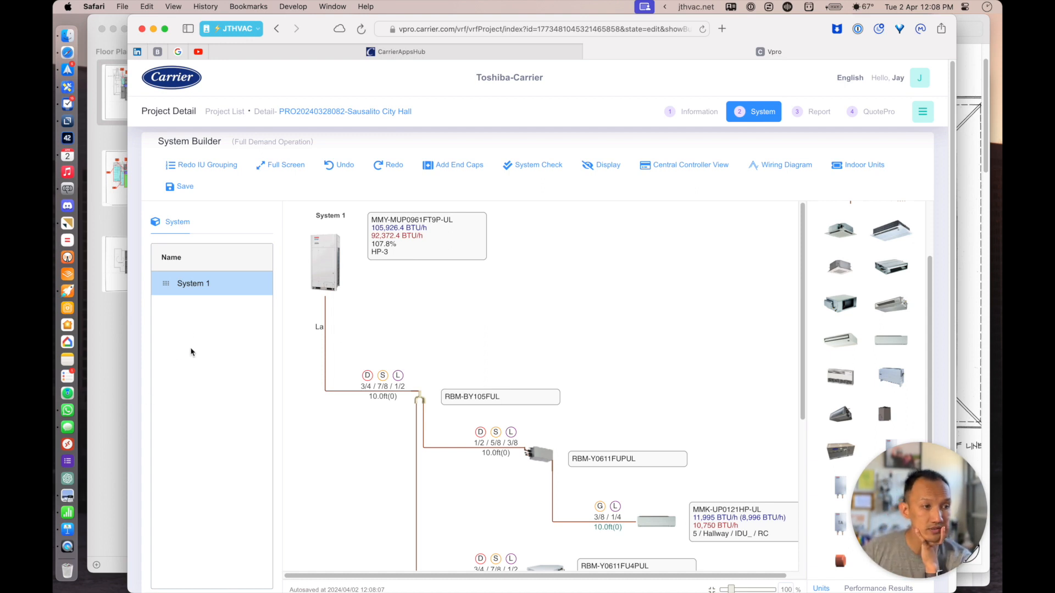
pyautogui.rightClick(200, 283)
pyautogui.click(261, 358)
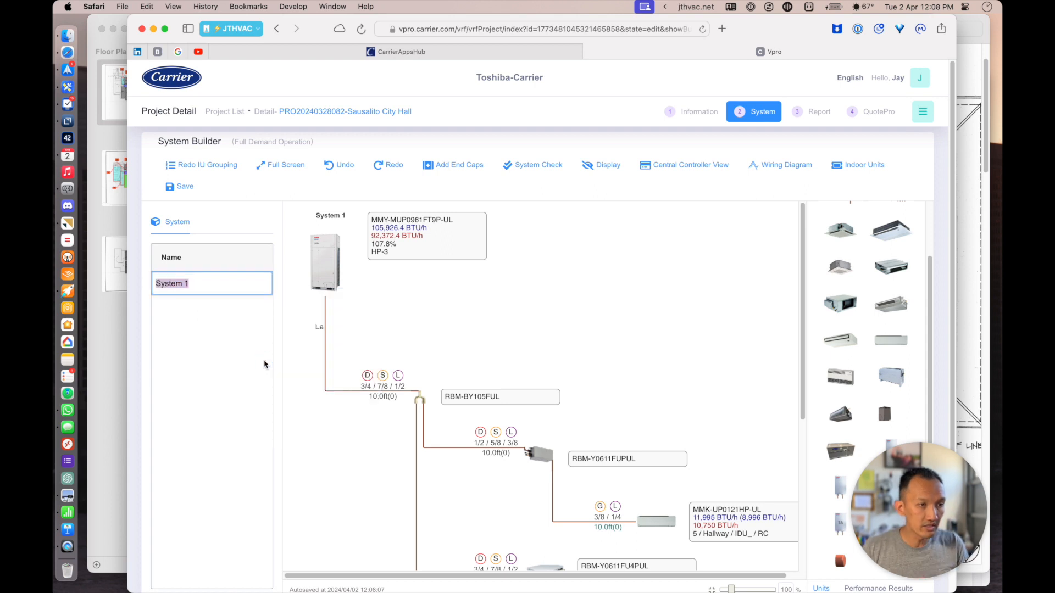
pyautogui.write('HP-3')
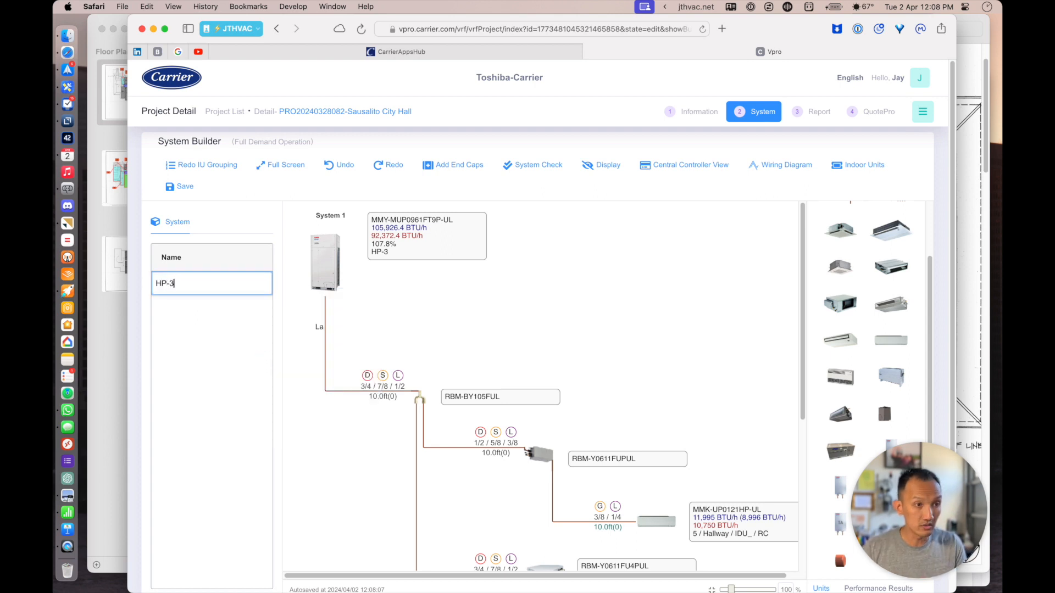
pyautogui.press('Return')
# - Add a new Heat Recovery (SHRM) system to the project's system list
pyautogui.rightClick(197, 327)
pyautogui.click(226, 335)
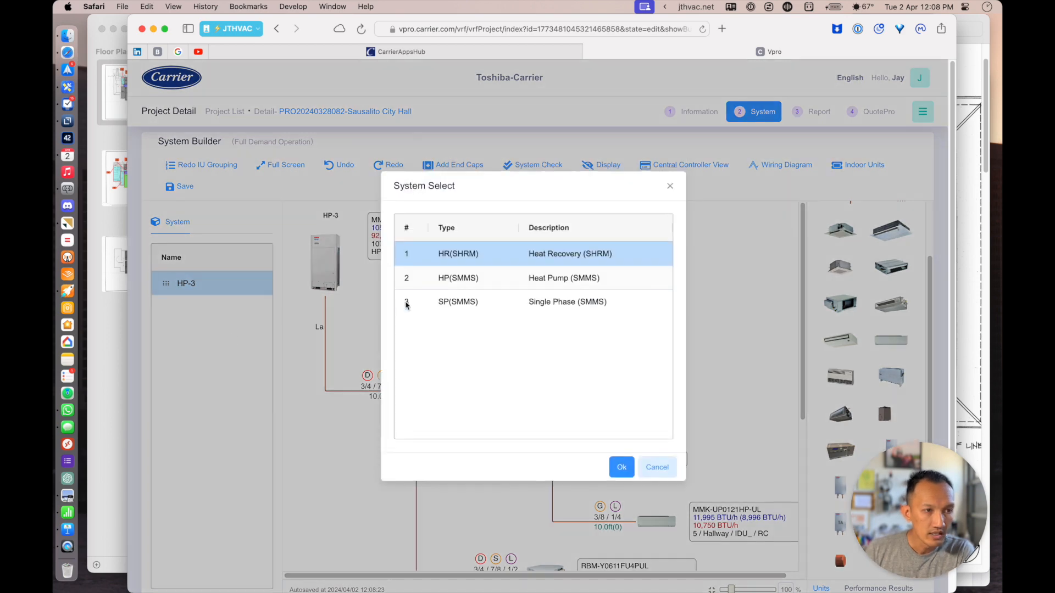
pyautogui.click(620, 467)
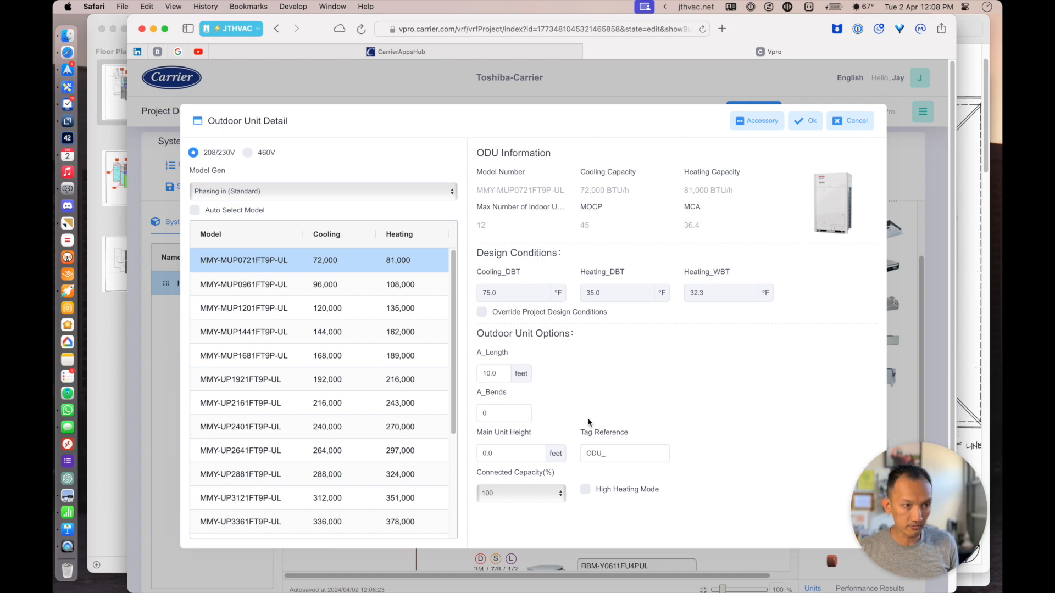
# - Look up the second floor's total capacity in the floor plans PDF in Preview, and return to VPro in Safari
pyautogui.press('super+Tab')
pyautogui.scroll(-10, 532, 302)
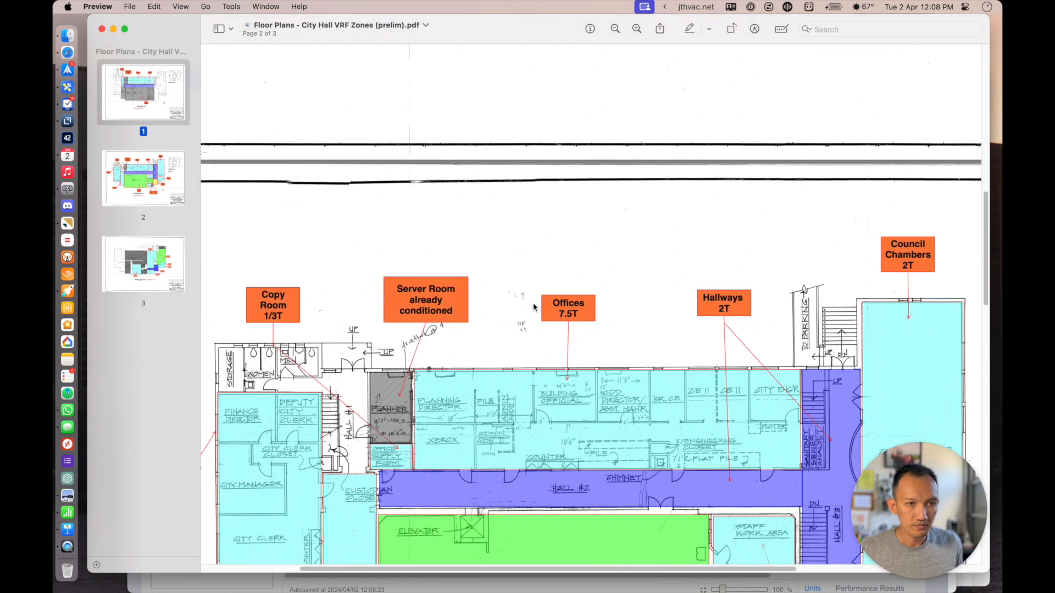
pyautogui.scroll(3, 532, 302)
pyautogui.scroll(-2, 533, 307)
pyautogui.scroll(-10, 533, 308)
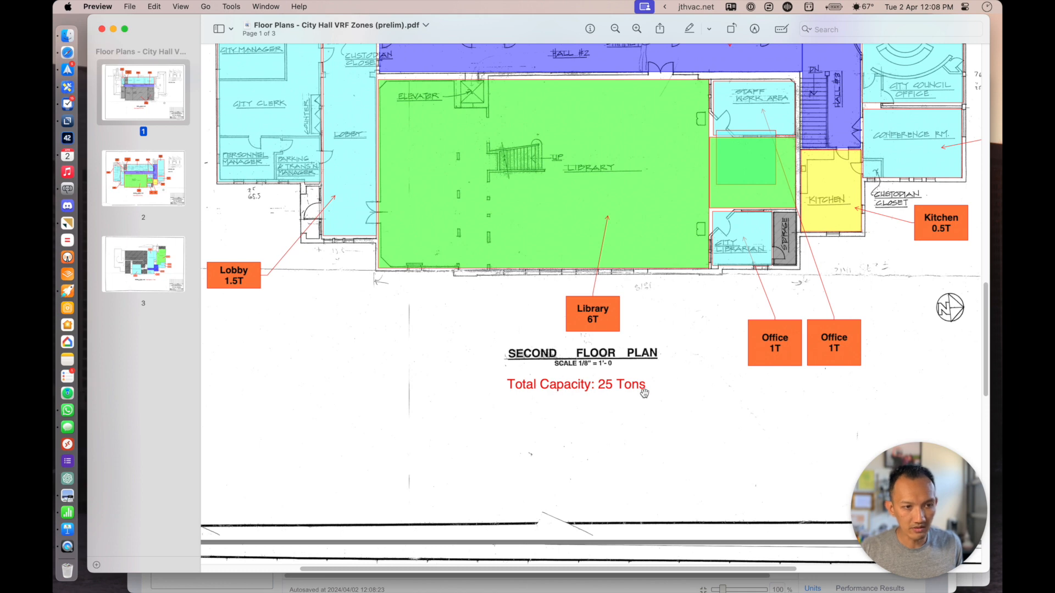
pyautogui.press('super+Tab')
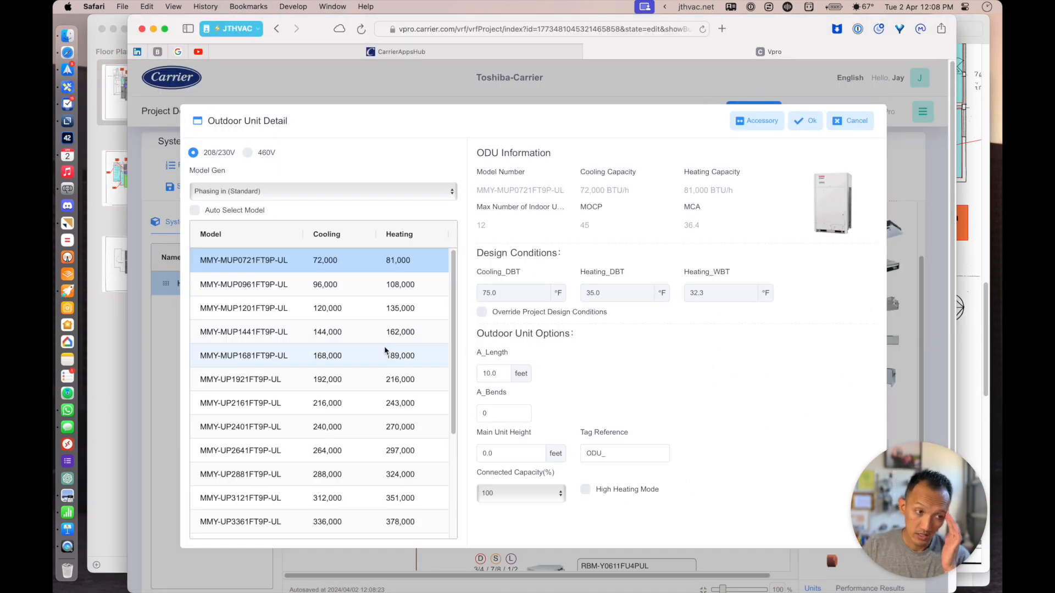
# - Calculate 25*12 to convert the second floor's tonnage into thousands of BTU/h
pyautogui.hotkey('alt', 'space')
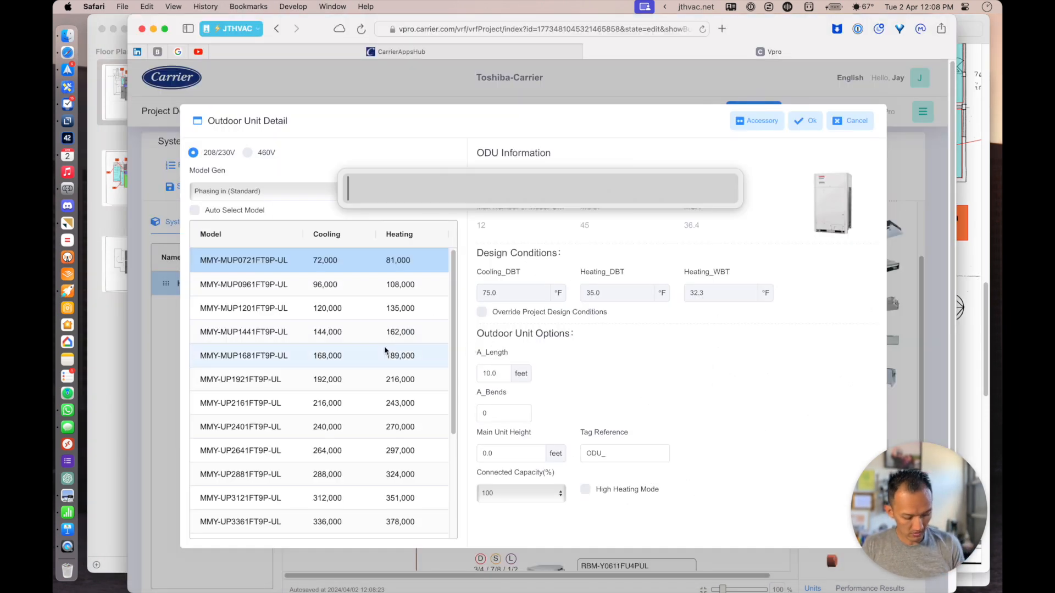
pyautogui.write('25/12')
pyautogui.press('BackSpace')
pyautogui.press('BackSpace')
pyautogui.press('BackSpace')
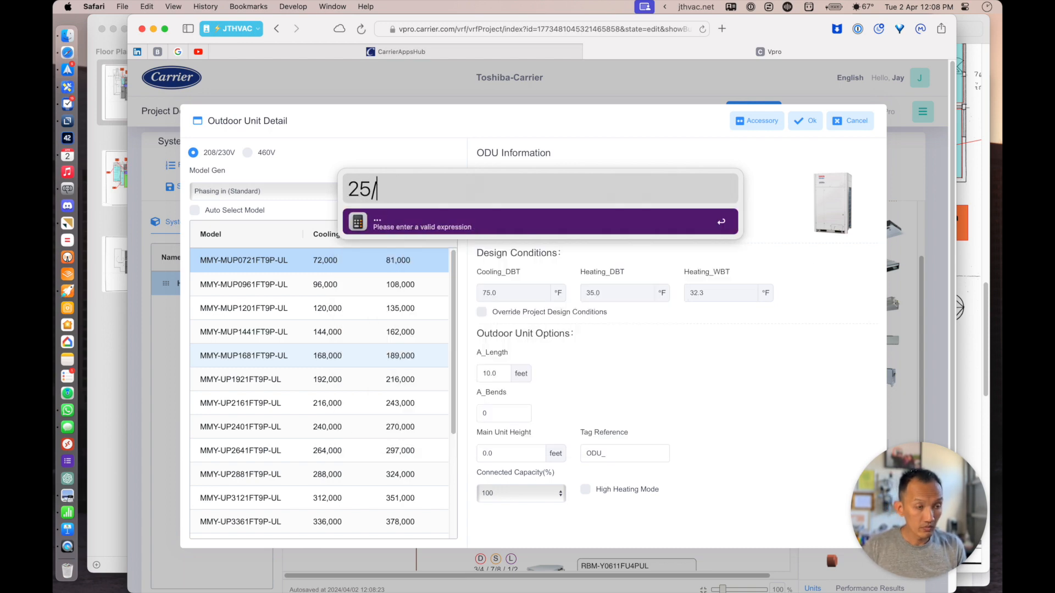
pyautogui.write('*12')
pyautogui.press('Return')
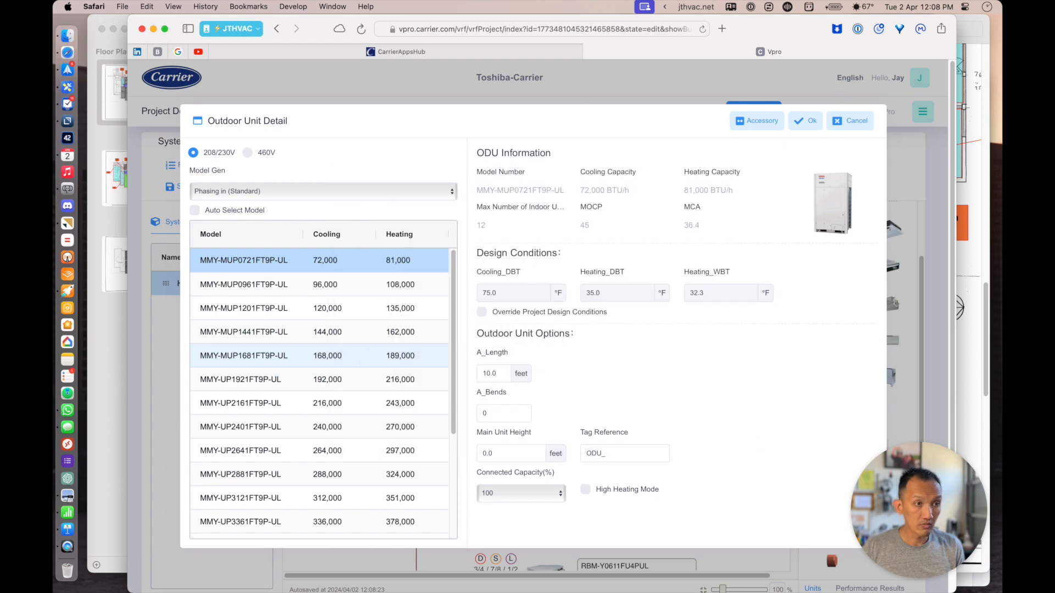
# - Choose outdoor unit model MMY-UP2881FT9P-UL for the new system and set its tag reference to HP-2
pyautogui.click(260, 477)
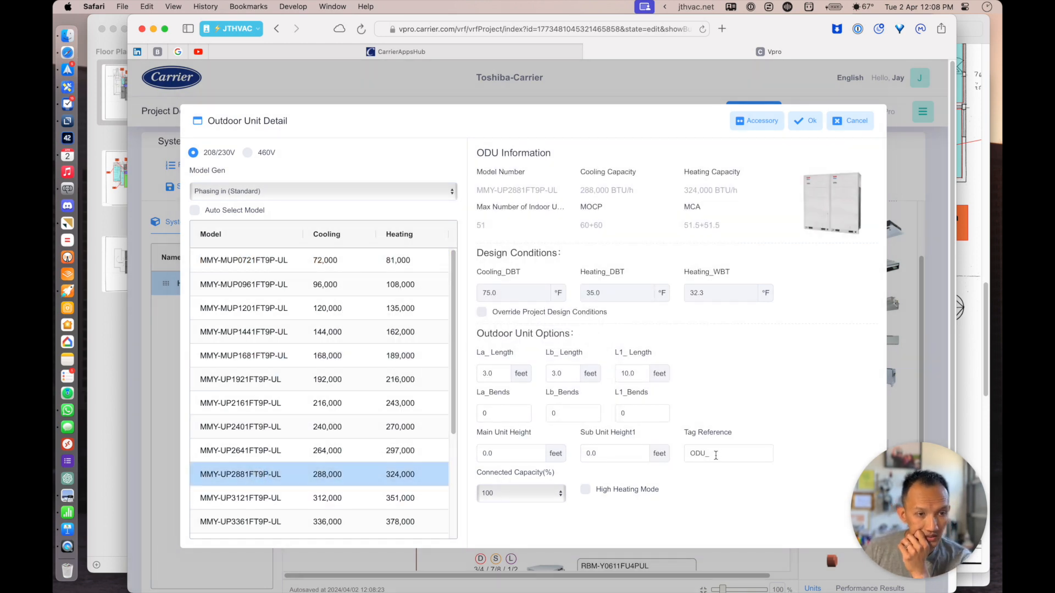
pyautogui.doubleClick(716, 455)
pyautogui.write('HP-3')
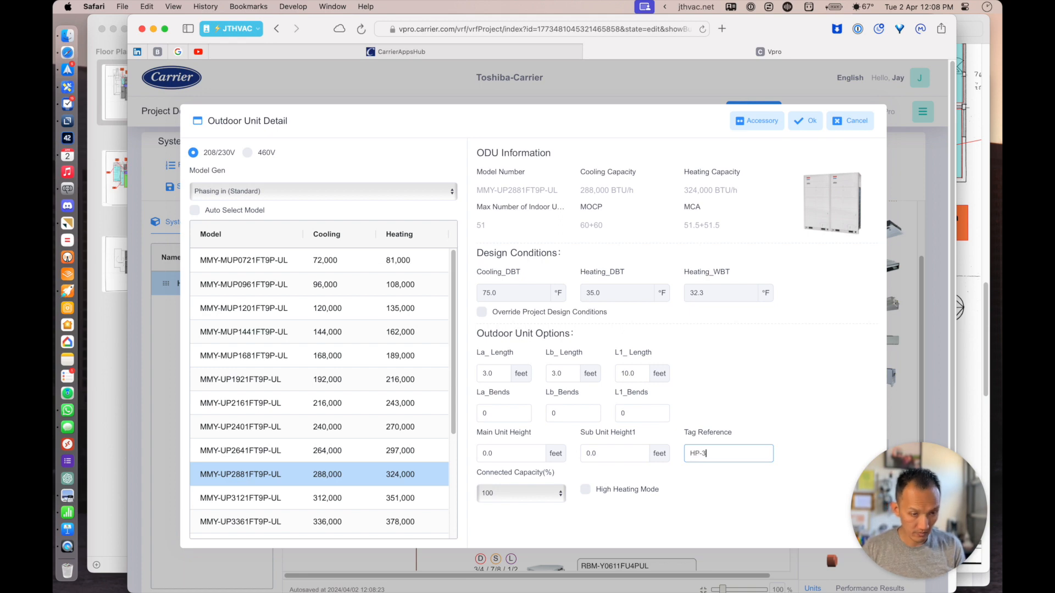
pyautogui.press('BackSpace')
pyautogui.write('2')
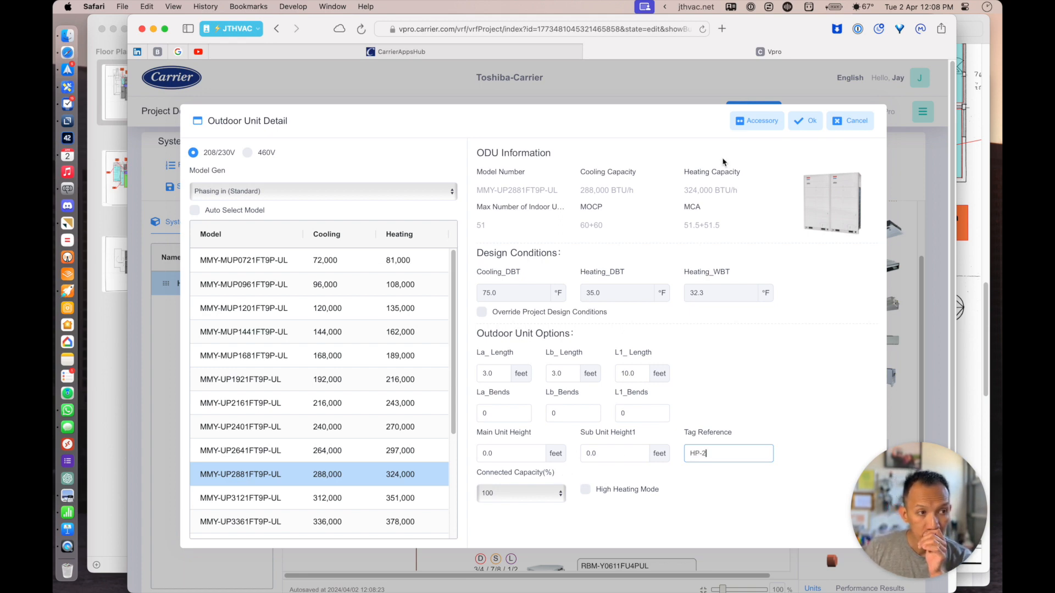
pyautogui.click(803, 121)
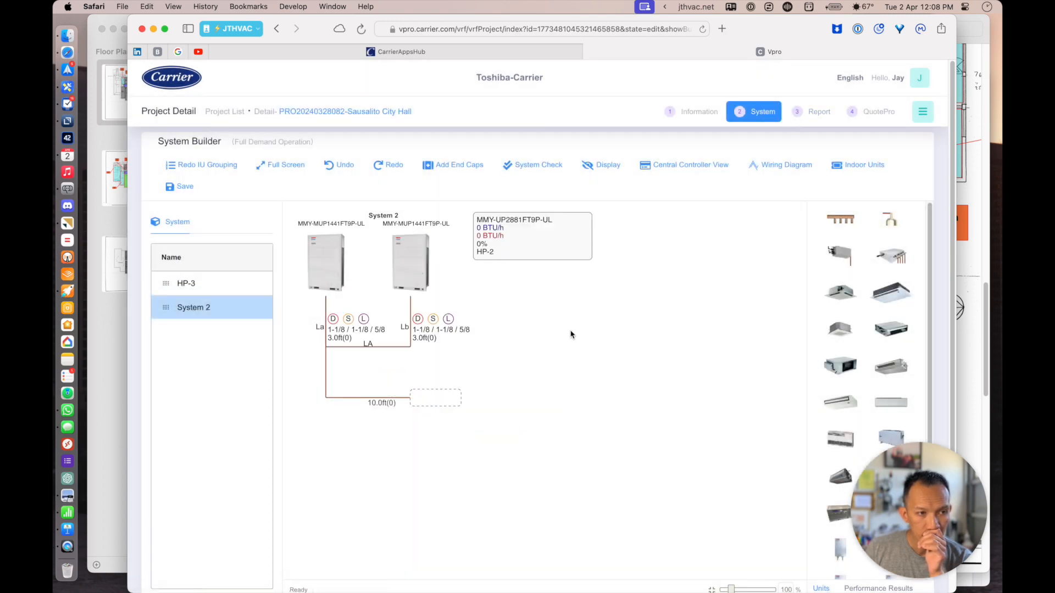
# - Switch to the floor plans PDF in Preview and review the second floor's zones with their labelled capacities
pyautogui.press('super+Tab')
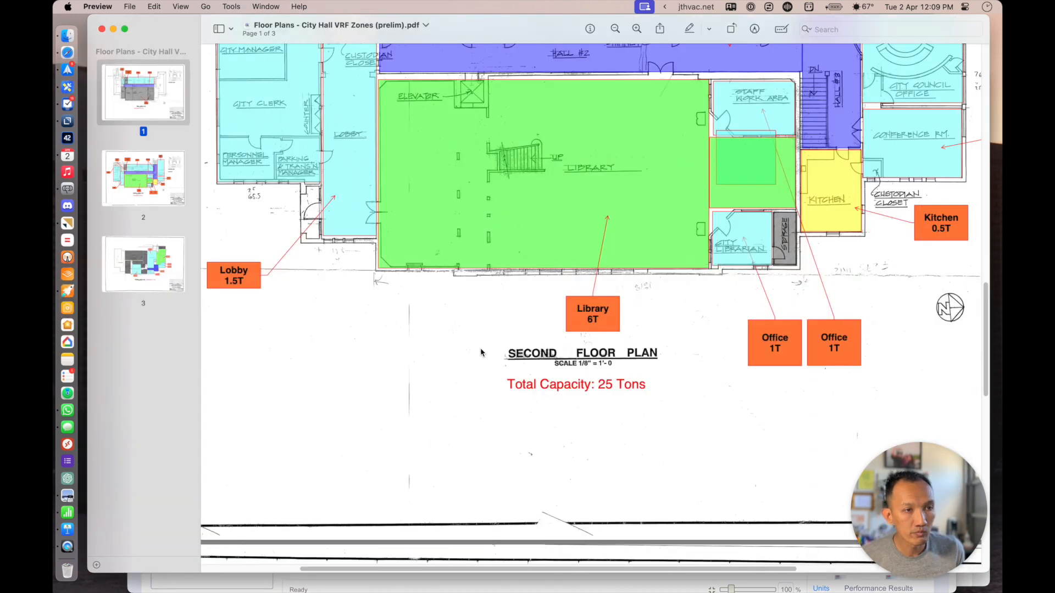
pyautogui.scroll(3, 440, 351)
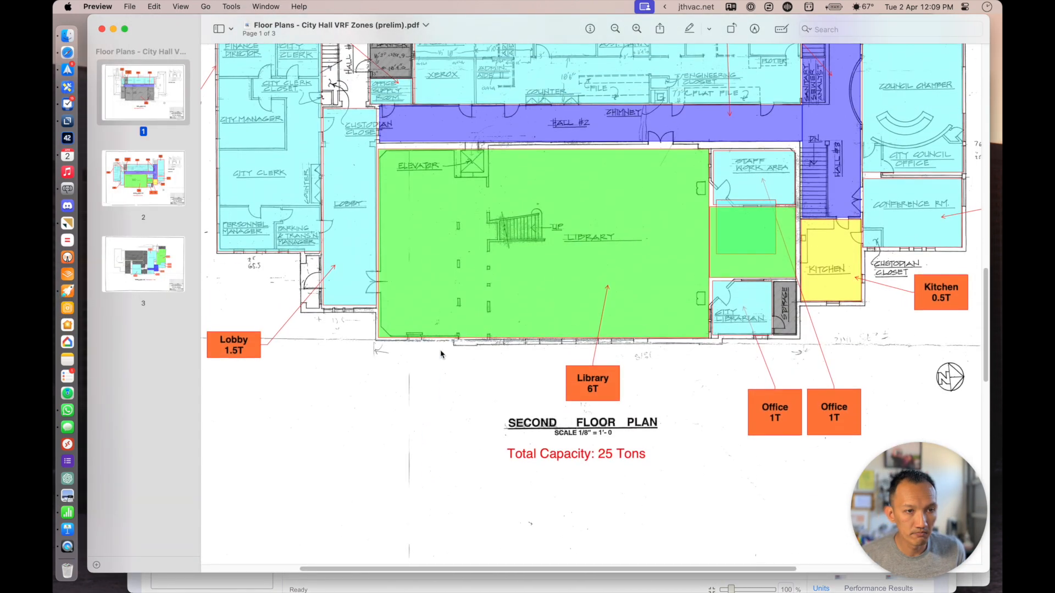
pyautogui.scroll(5, 440, 352)
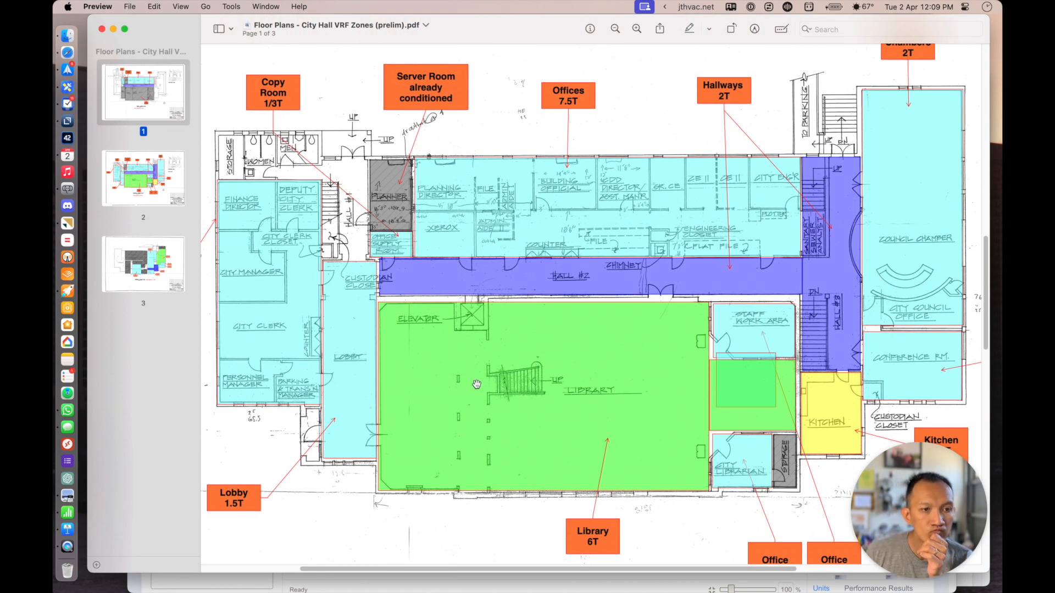
pyautogui.scroll(-2, 501, 384)
pyautogui.scroll(3, 501, 384)
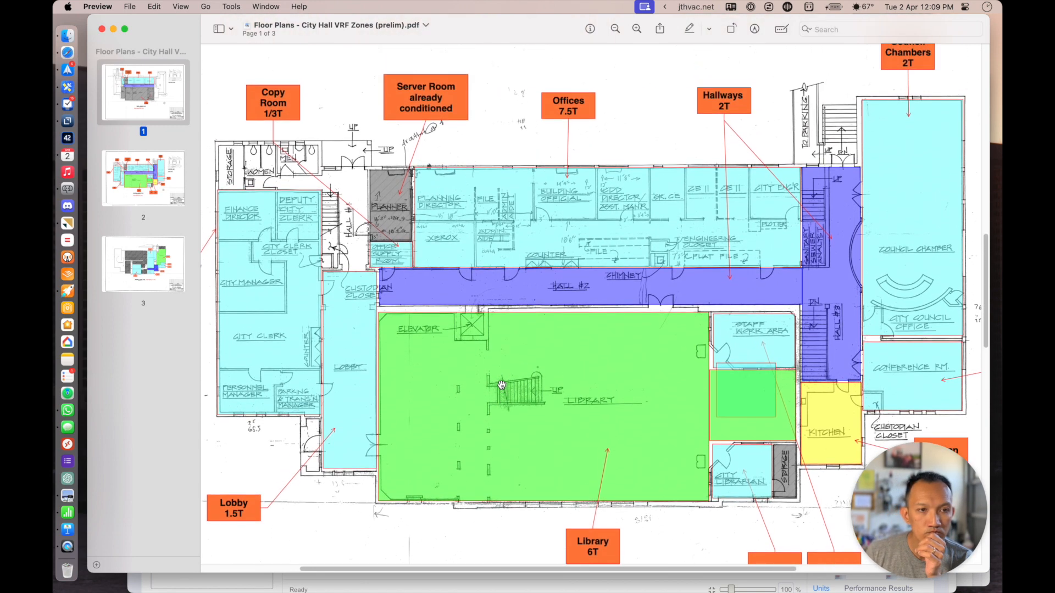
pyautogui.scroll(-4, 501, 384)
pyautogui.hscroll(5, 501, 384)
pyautogui.hscroll(-2, 502, 363)
pyautogui.scroll(4, 665, 315)
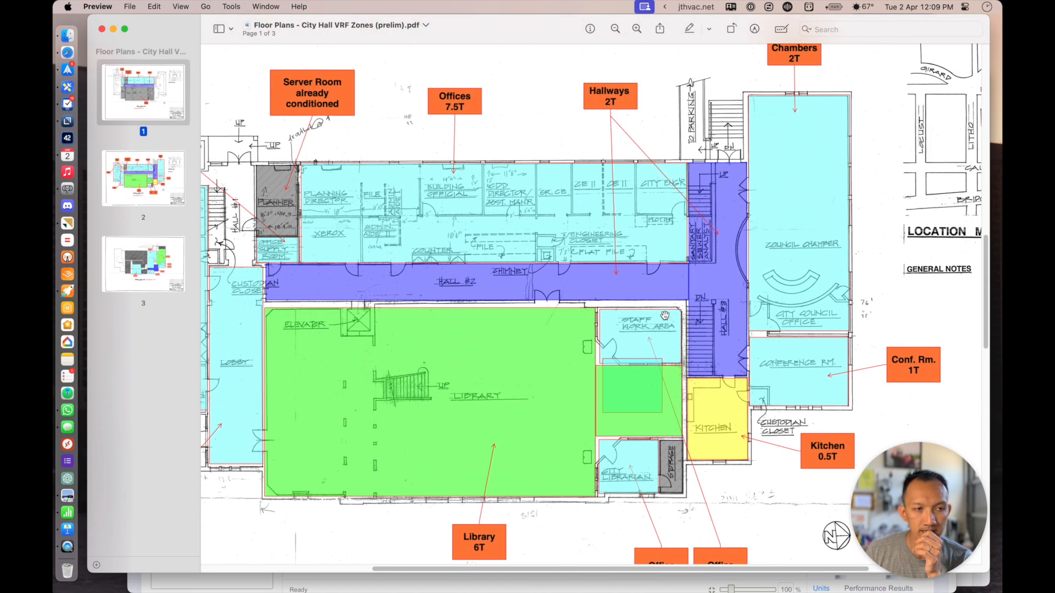
pyautogui.hscroll(-3, 663, 314)
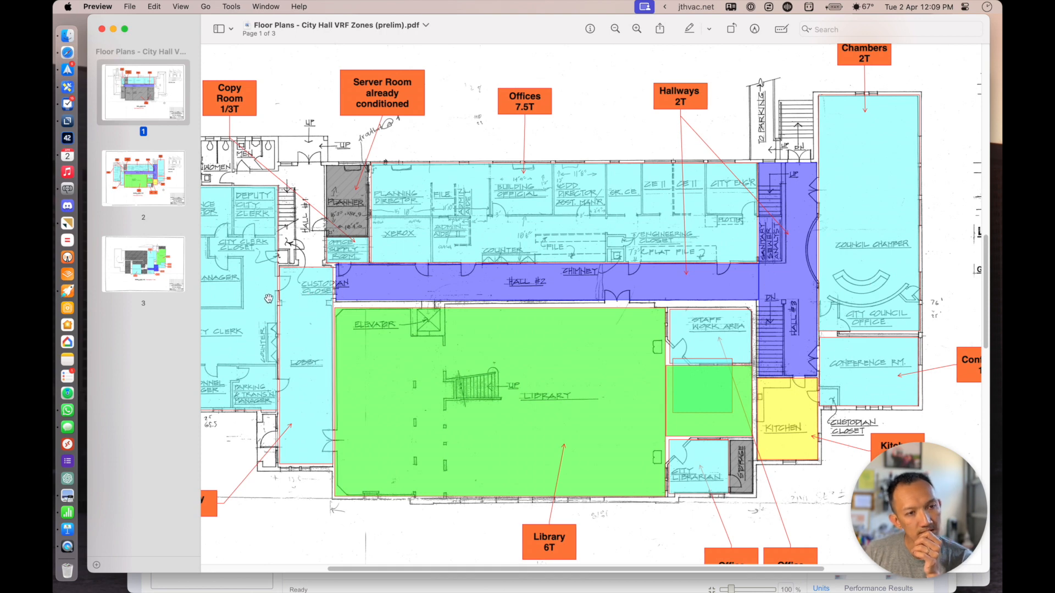
pyautogui.scroll(-3, 384, 309)
pyautogui.scroll(3, 385, 309)
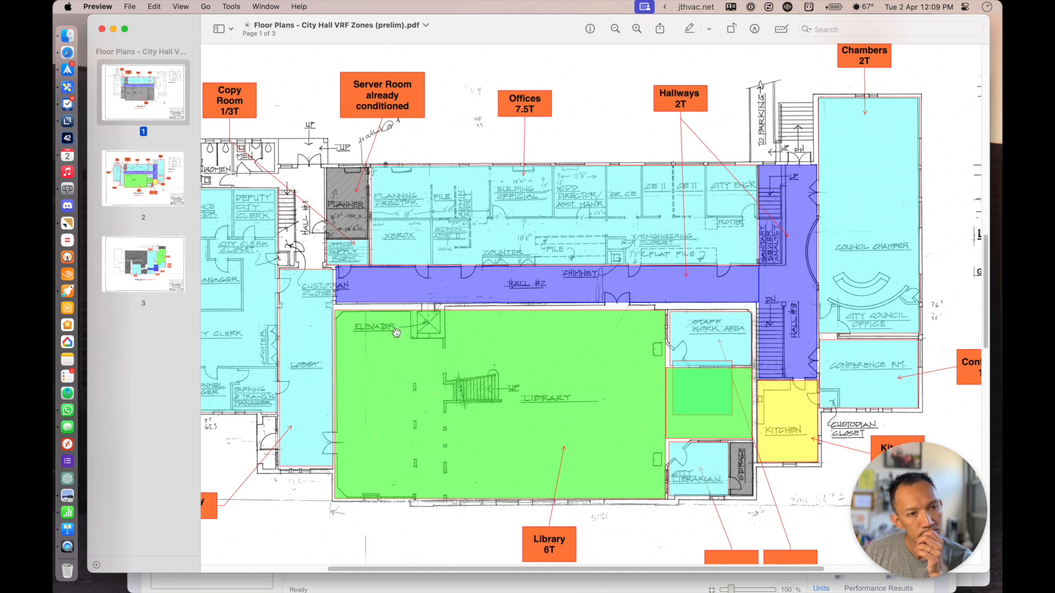
pyautogui.scroll(-1, 597, 323)
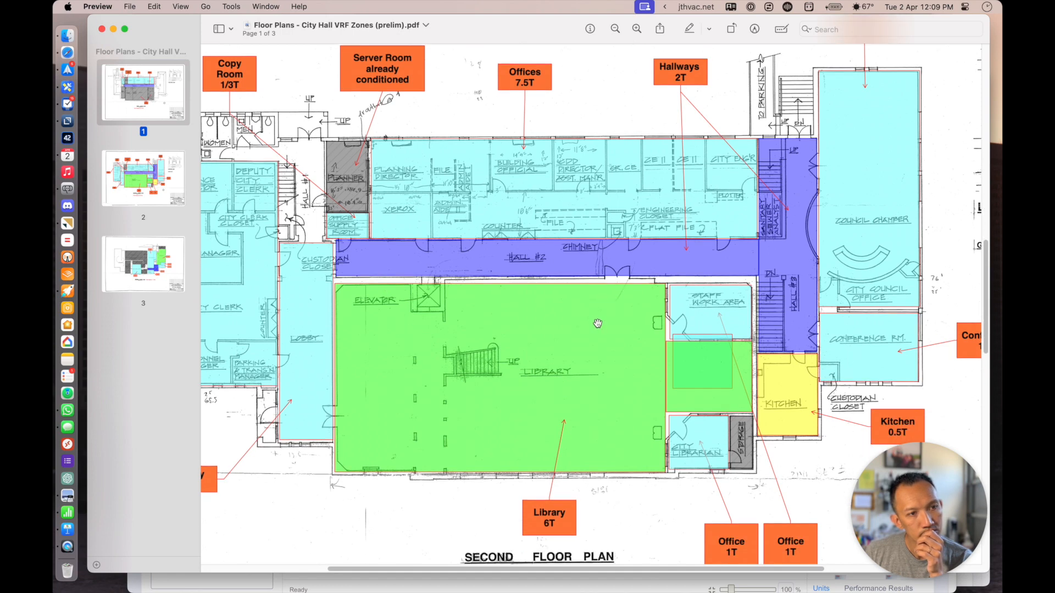
pyautogui.scroll(2, 599, 324)
pyautogui.scroll(-2, 599, 323)
pyautogui.hscroll(-2, 604, 318)
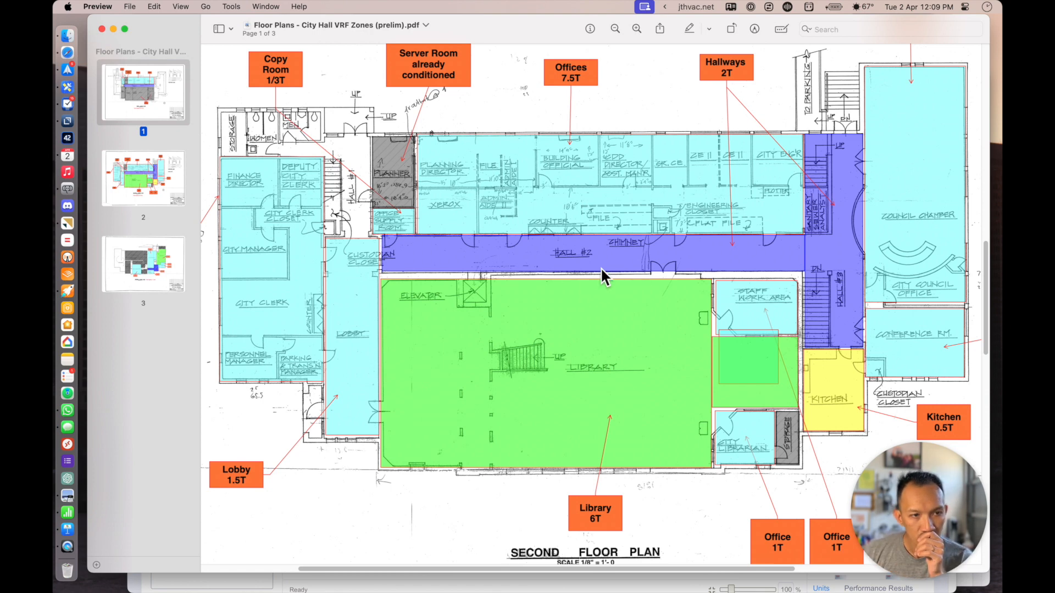
pyautogui.scroll(1, 637, 270)
pyautogui.scroll(-1, 637, 270)
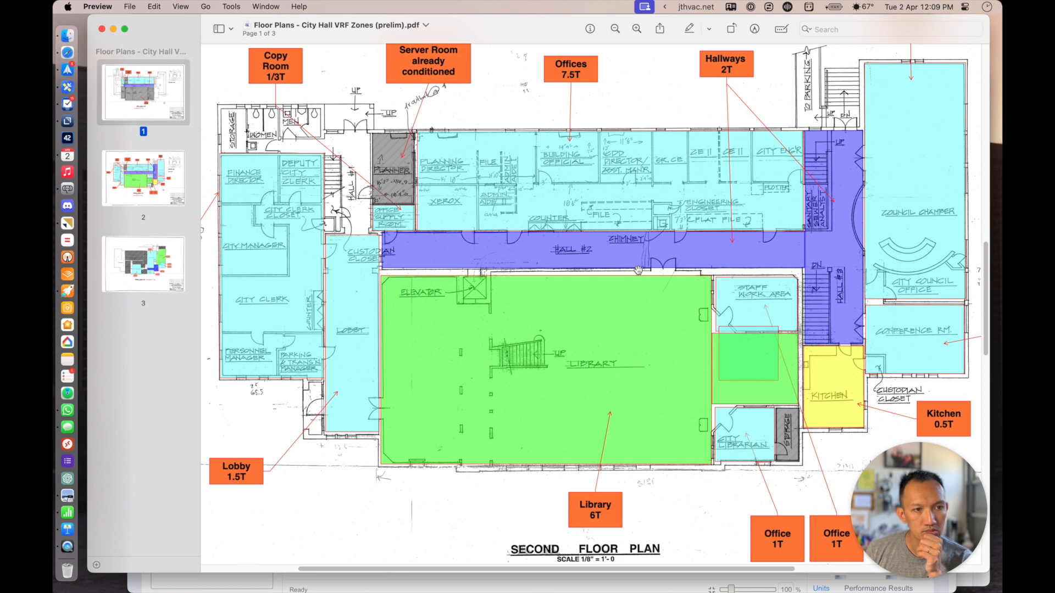
pyautogui.scroll(2, 637, 269)
pyautogui.scroll(-4, 638, 269)
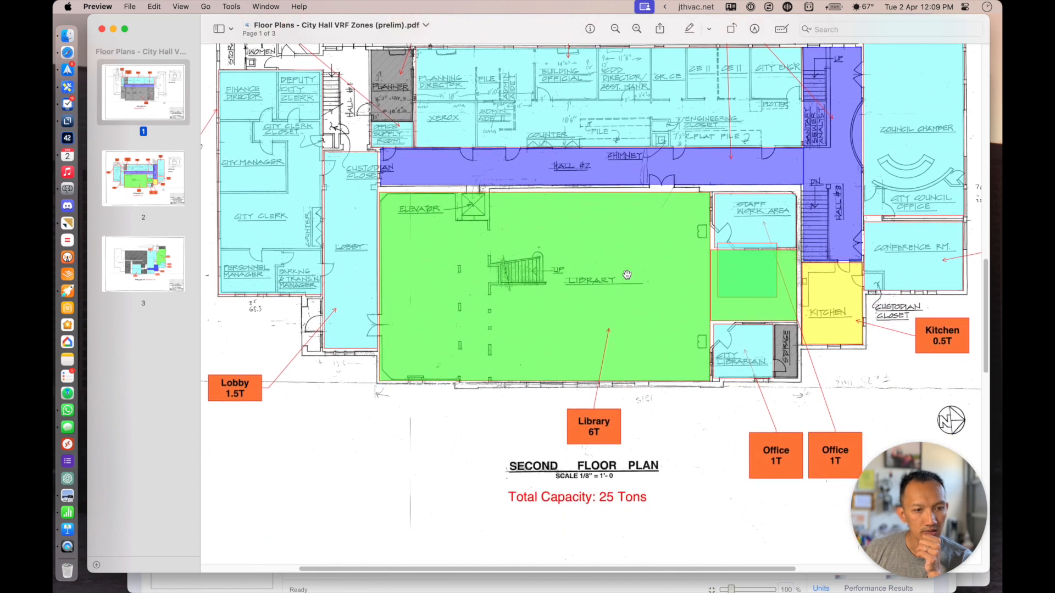
# - Examine the second floor's lobby, offices, library and conference room zones one by one against their capacity labels
pyautogui.click(348, 306)
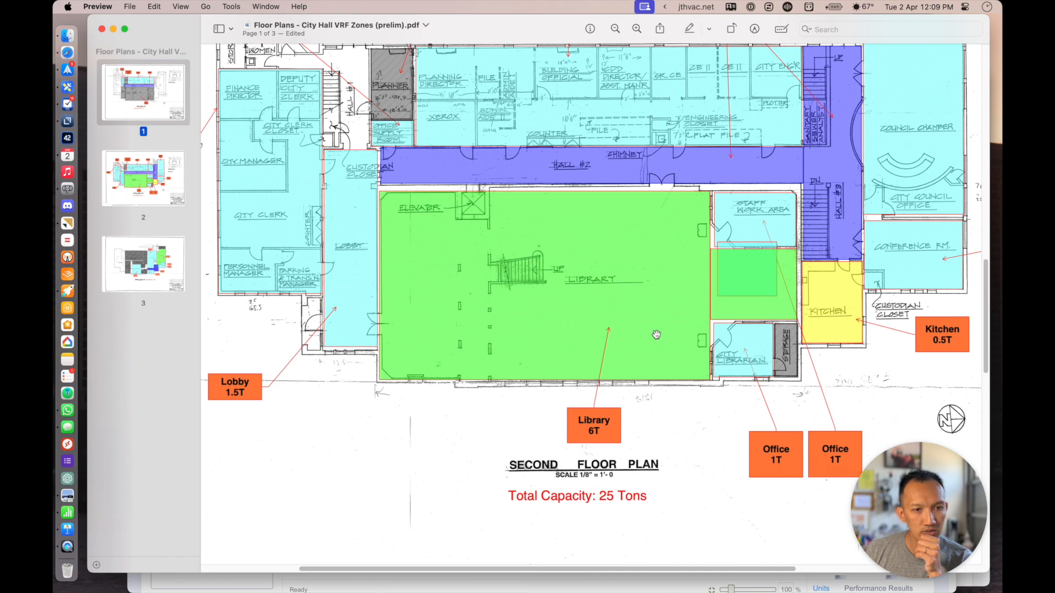
pyautogui.click(745, 347)
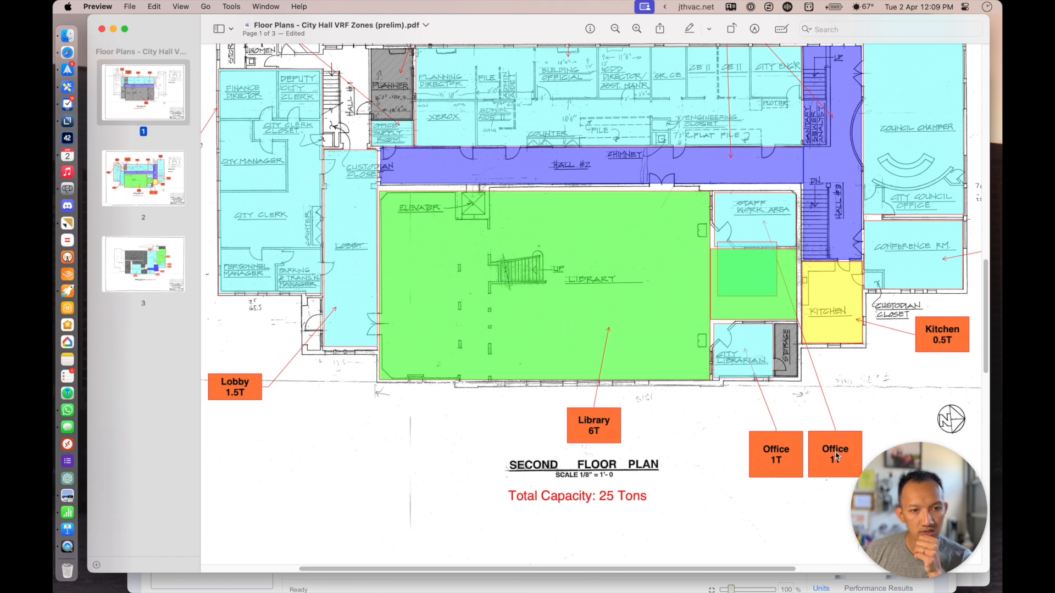
pyautogui.hscroll(2, 855, 281)
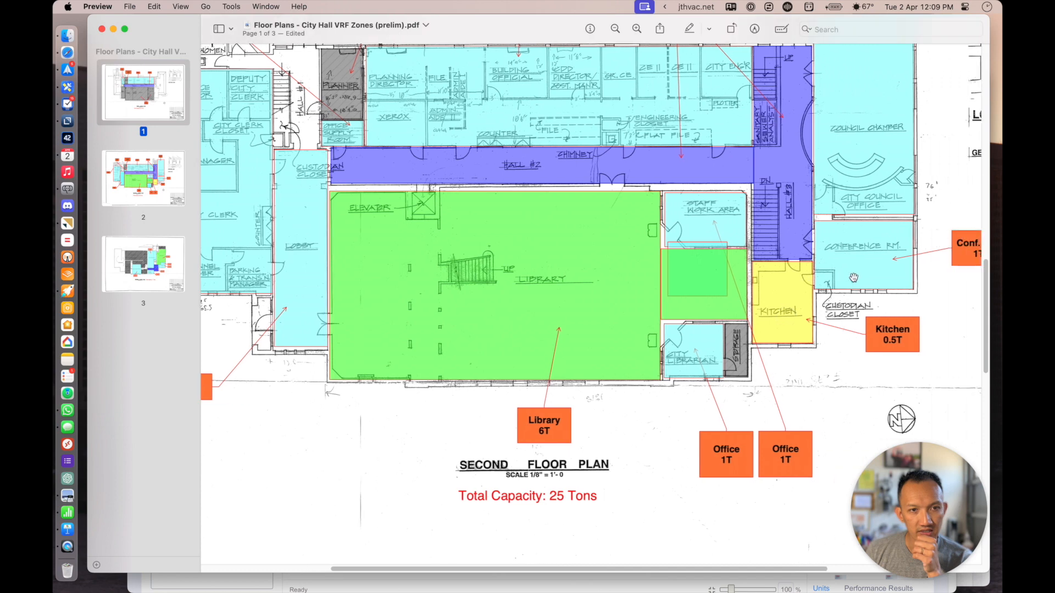
pyautogui.click(851, 269)
pyautogui.hscroll(2, 728, 297)
pyautogui.hscroll(1, 728, 297)
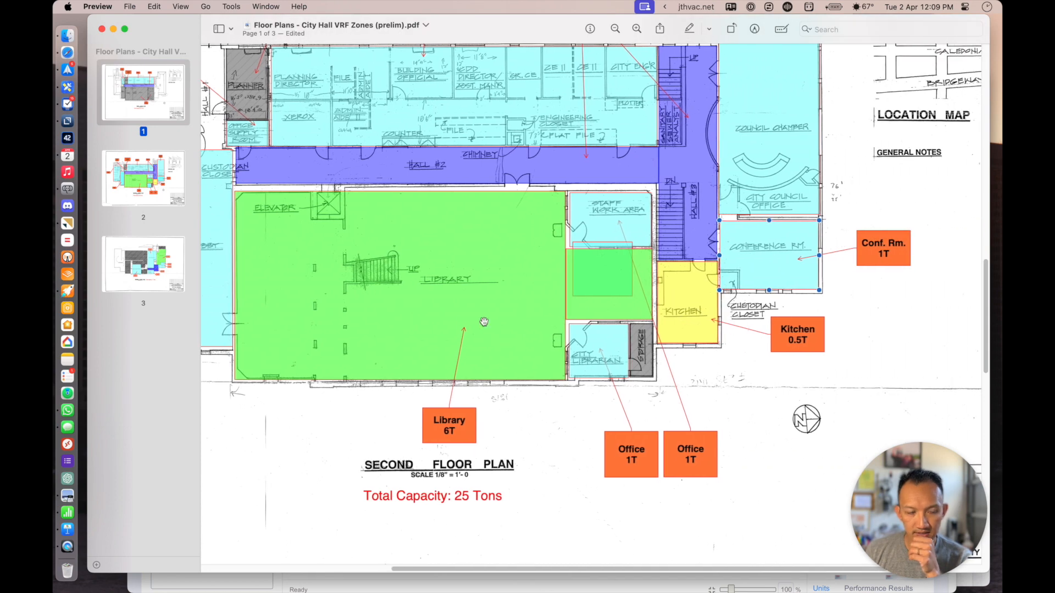
pyautogui.hscroll(-5, 446, 317)
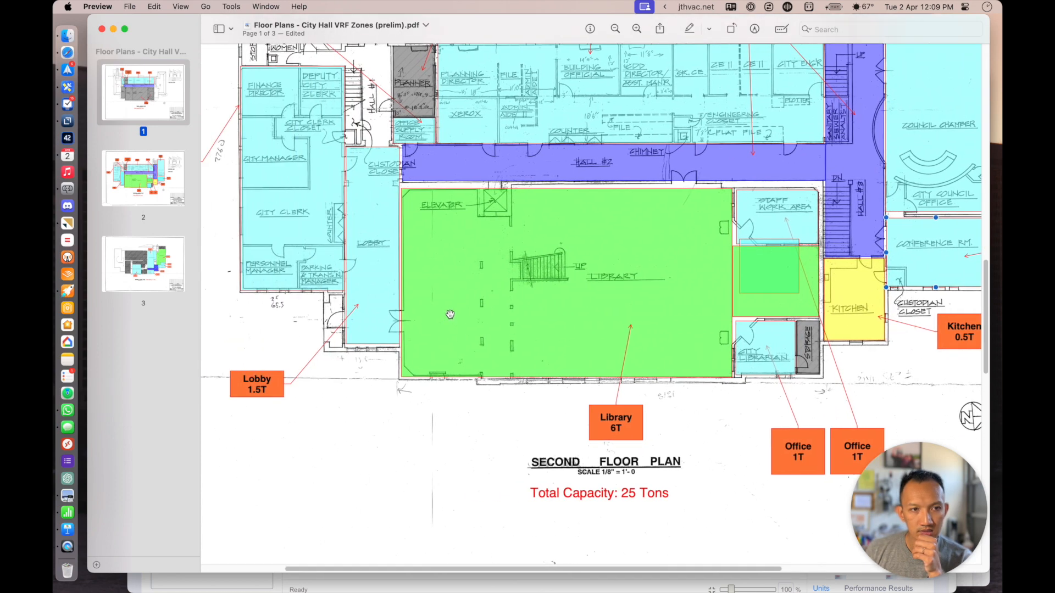
pyautogui.hscroll(-2, 455, 314)
pyautogui.scroll(2, 455, 314)
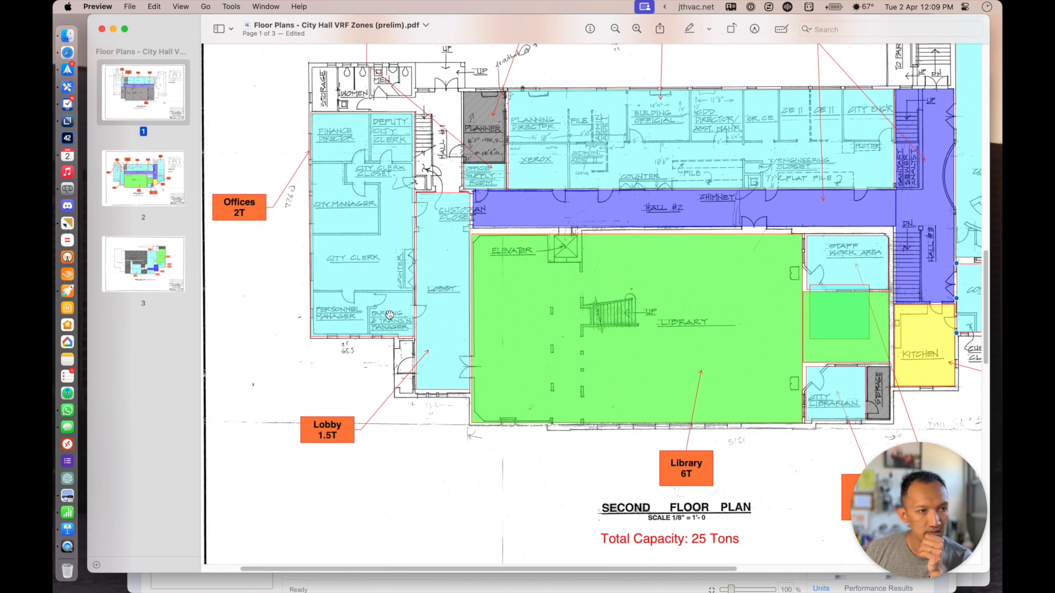
pyautogui.click(646, 339)
pyautogui.hscroll(4, 686, 338)
pyautogui.click(725, 339)
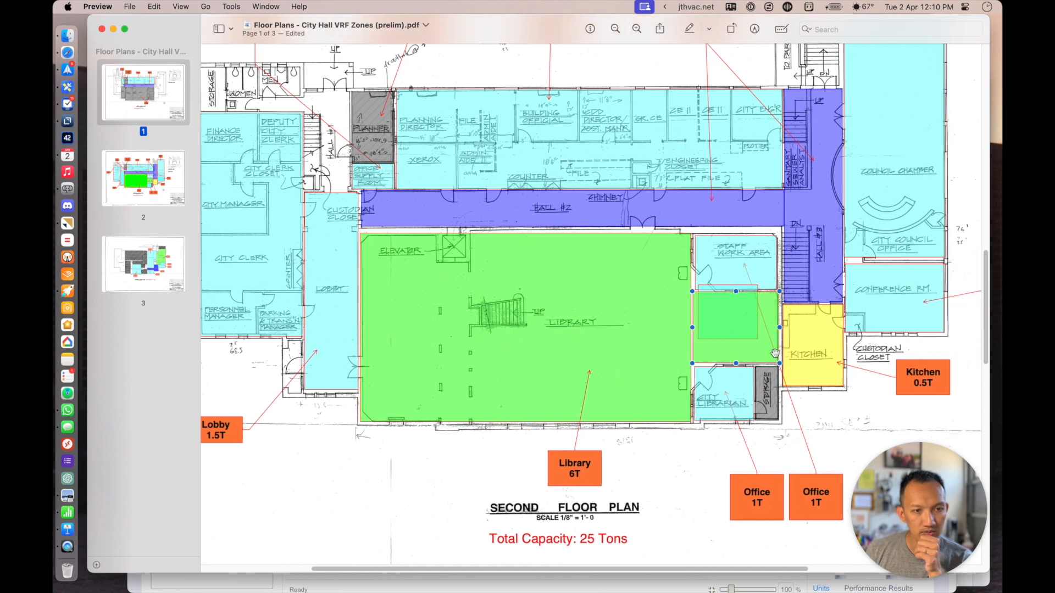
pyautogui.click(852, 327)
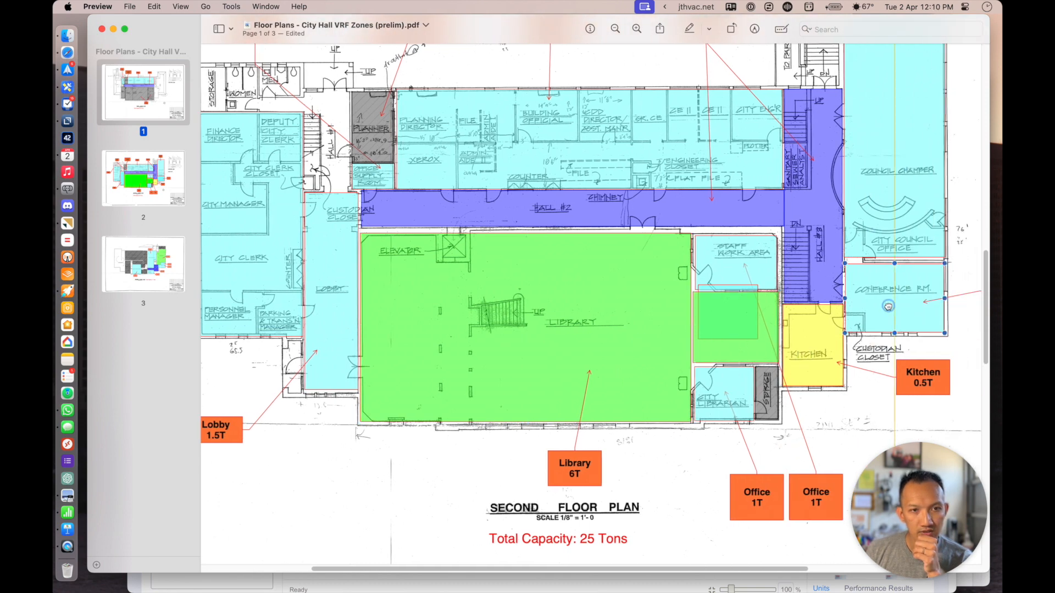
# - Go over the second-floor zones around the hallways again, from the lobby and library across to the conference room
pyautogui.scroll(5, 808, 307)
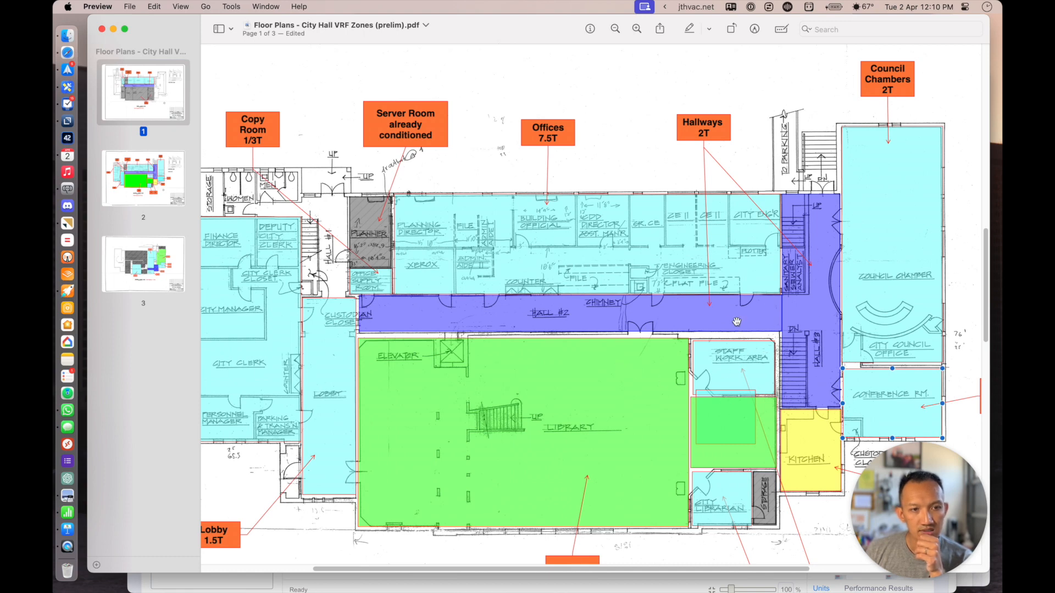
pyautogui.scroll(-3, 620, 337)
pyautogui.click(332, 393)
pyautogui.click(519, 395)
pyautogui.click(732, 461)
pyautogui.click(729, 311)
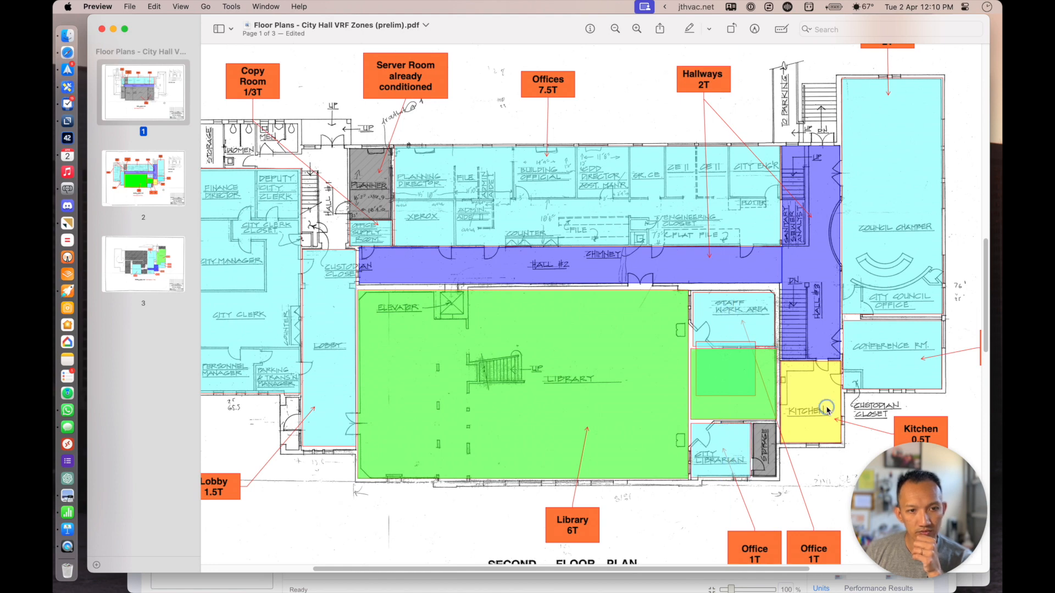
pyautogui.click(879, 365)
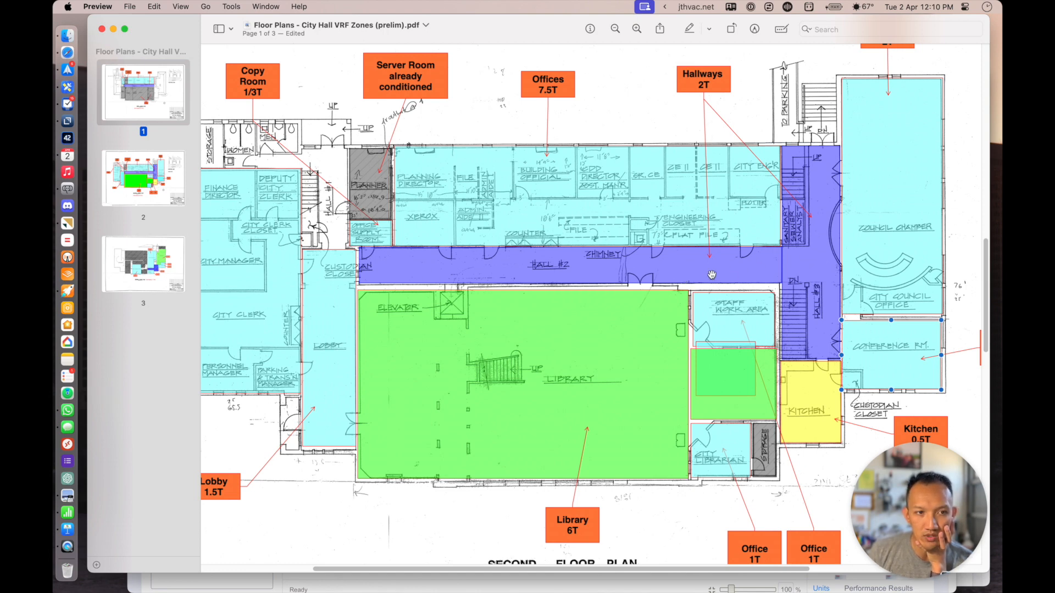
pyautogui.hscroll(-3, 703, 275)
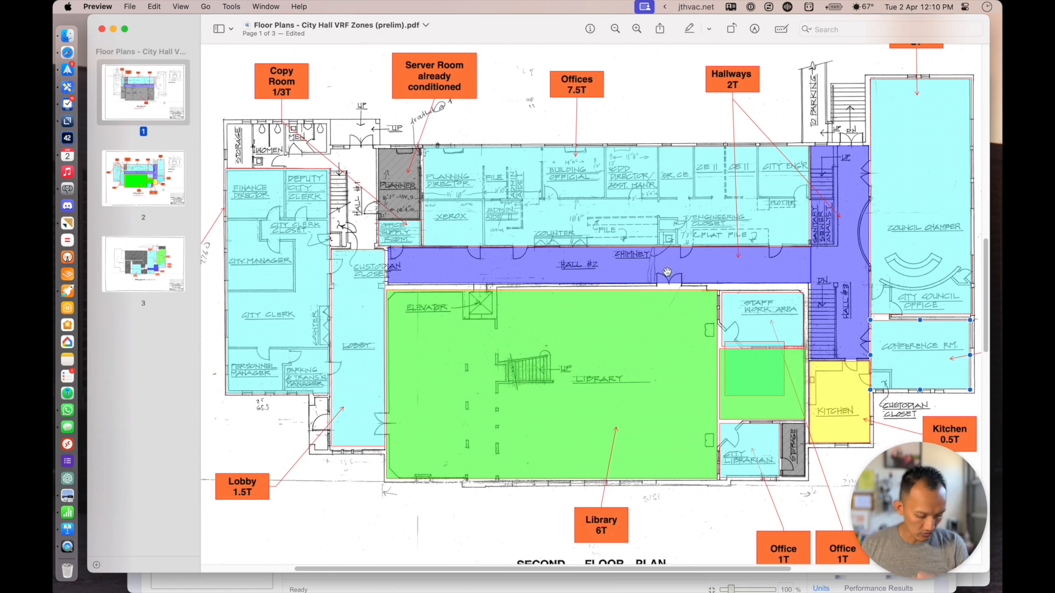
# - Switch to VPro in Safari and add a multi-port FS unit to the open connection below the HP-2 outdoor unit
pyautogui.press('super+Tab')
pyautogui.moveTo(890, 256); pyautogui.dragTo(445, 403)
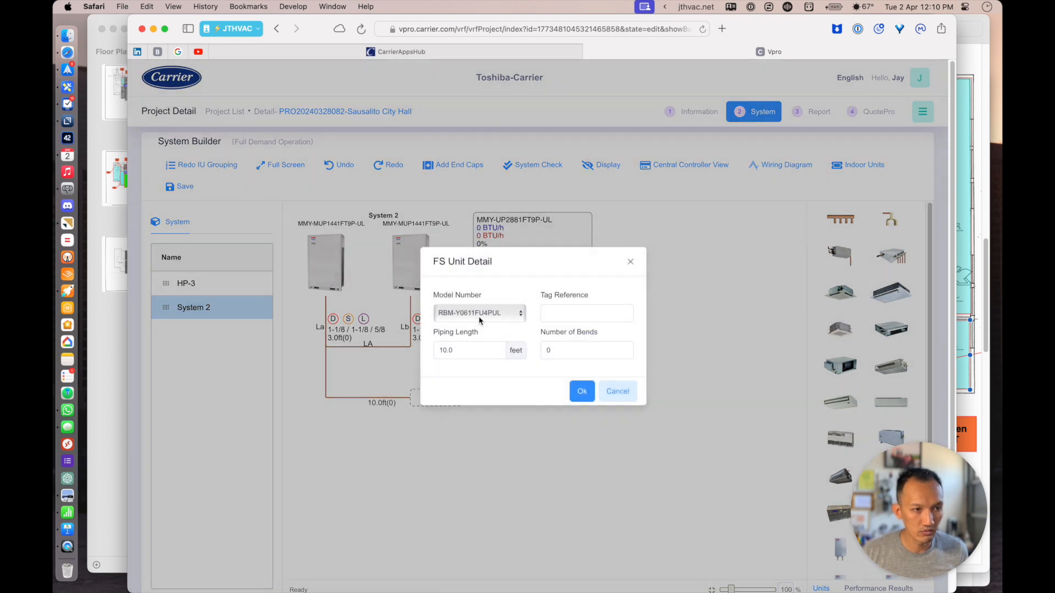
# - Switch to the floor plans PDF in Preview and go through the second-floor zones to determine how many FS unit ports are needed
pyautogui.press('super+Tab')
pyautogui.hscroll(-5, 489, 251)
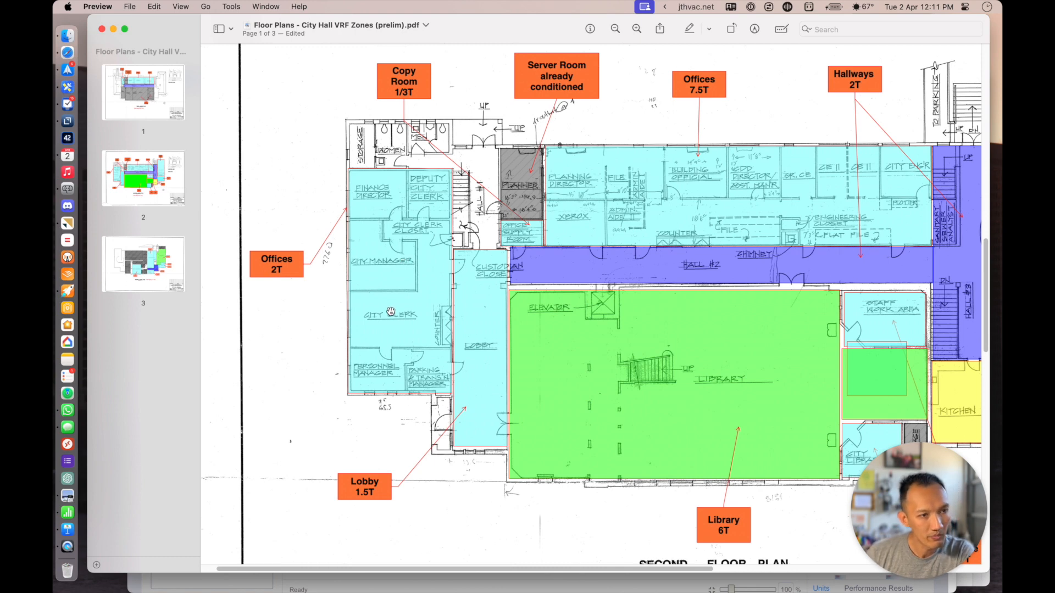
pyautogui.scroll(-2, 392, 312)
pyautogui.scroll(3, 391, 311)
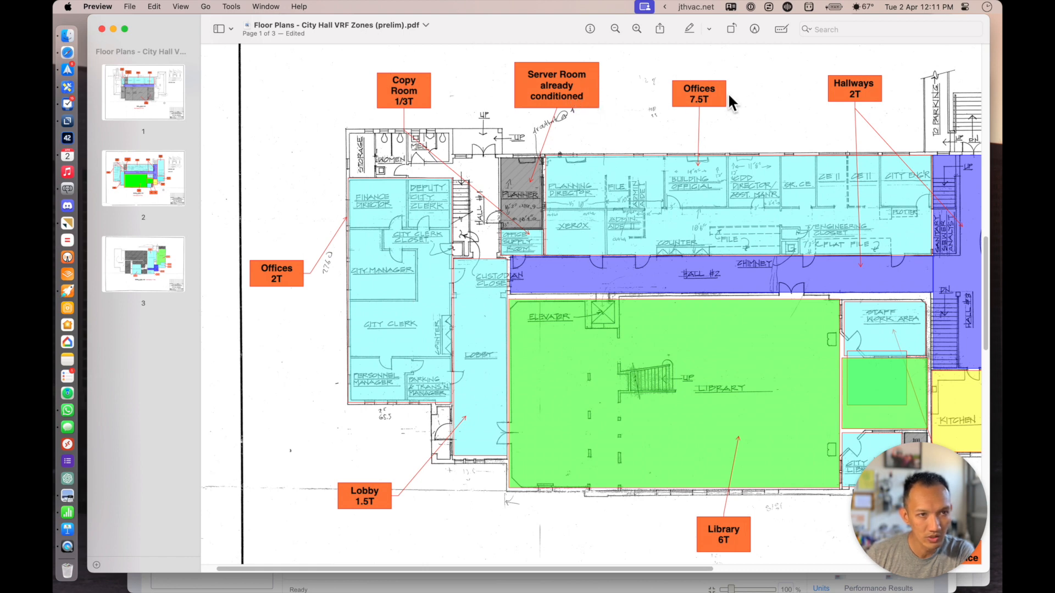
pyautogui.hscroll(4, 568, 219)
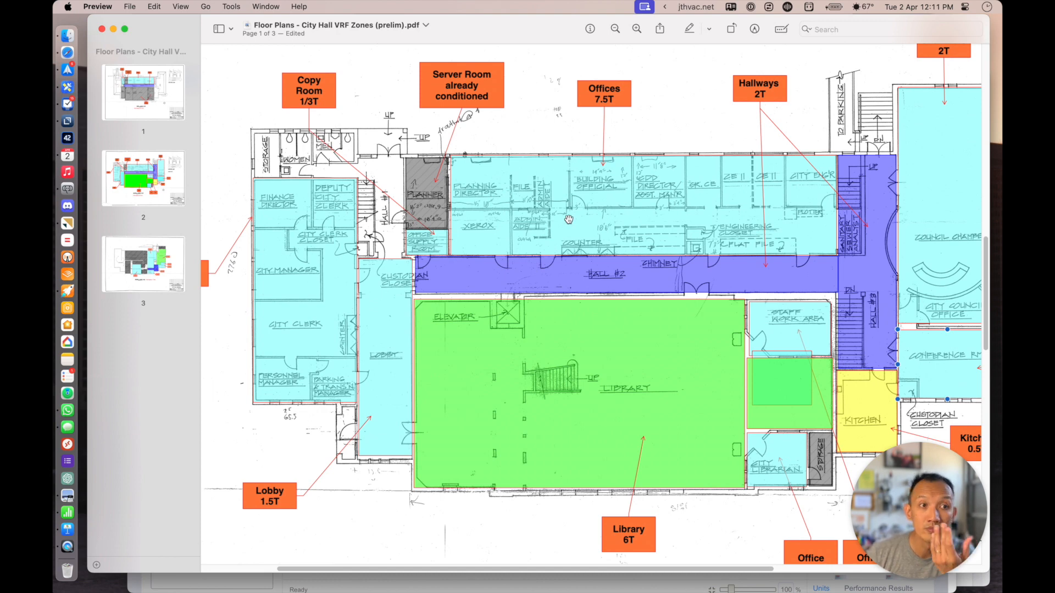
pyautogui.hscroll(6, 569, 219)
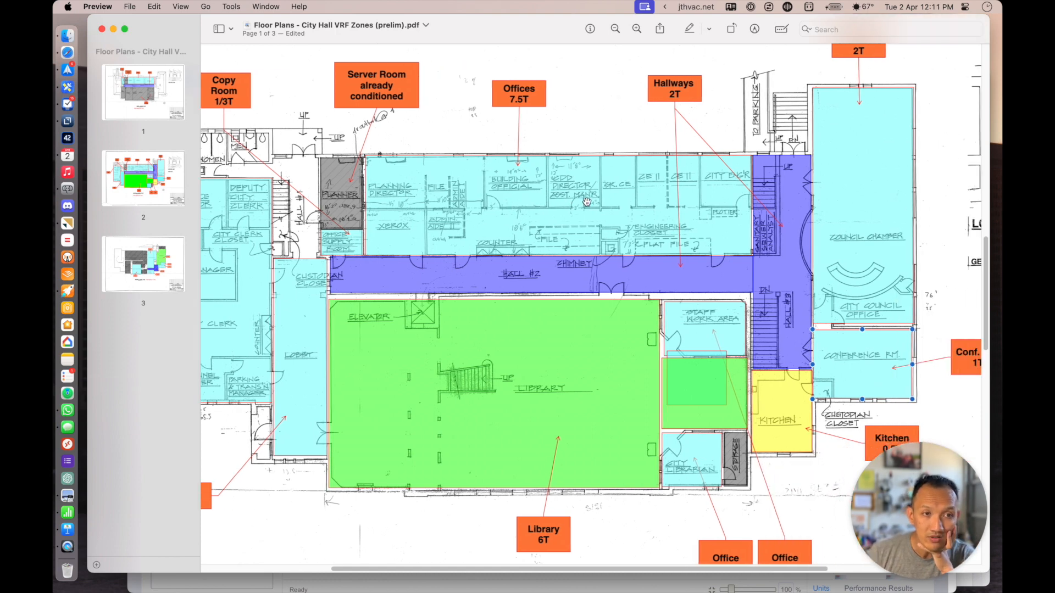
pyautogui.hscroll(-2, 587, 205)
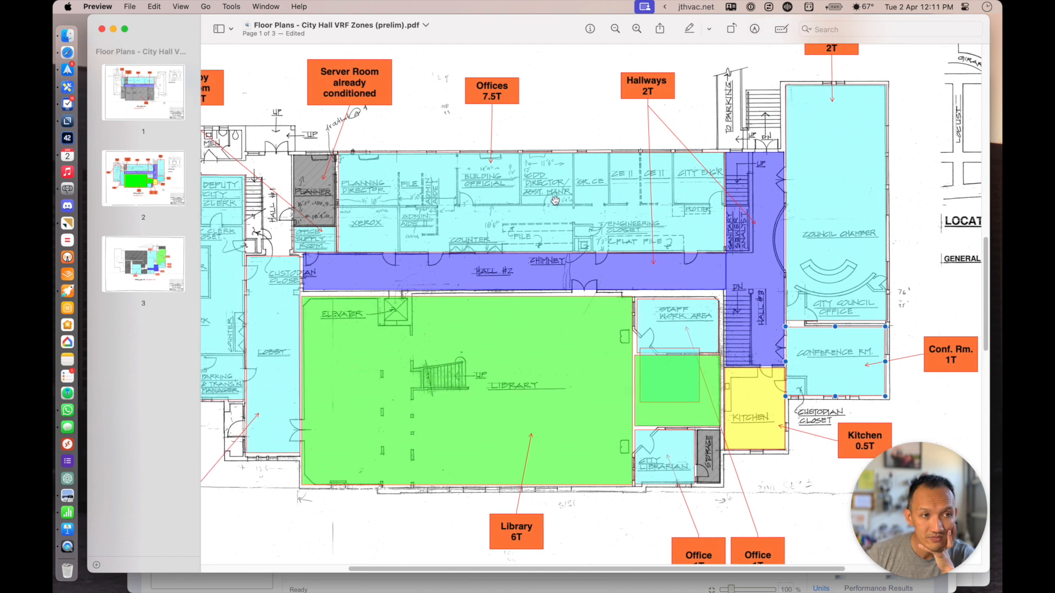
pyautogui.hscroll(3, 555, 201)
pyautogui.scroll(3, 555, 202)
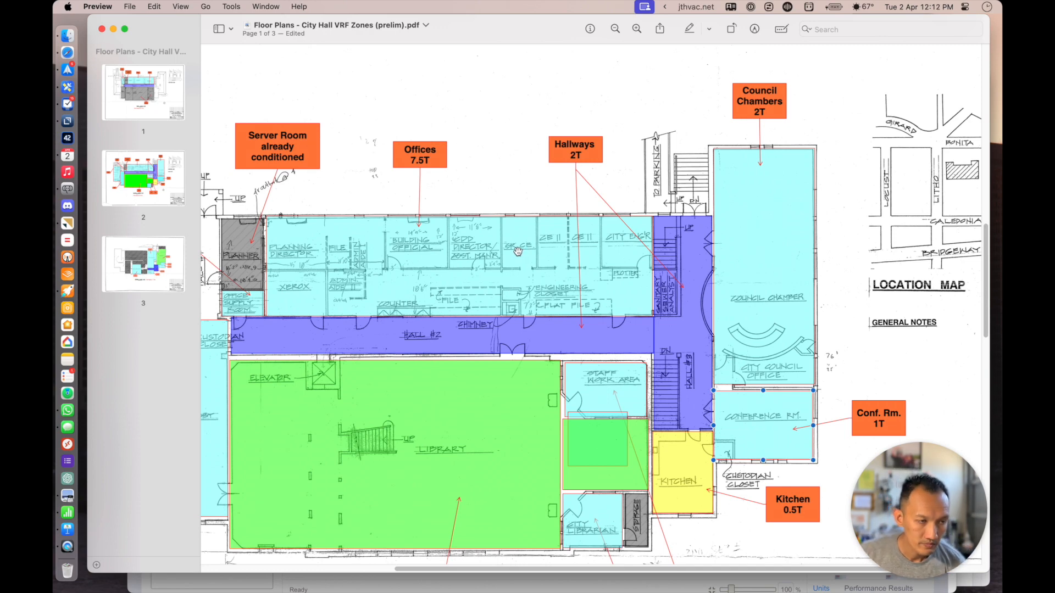
pyautogui.hscroll(-2, 517, 251)
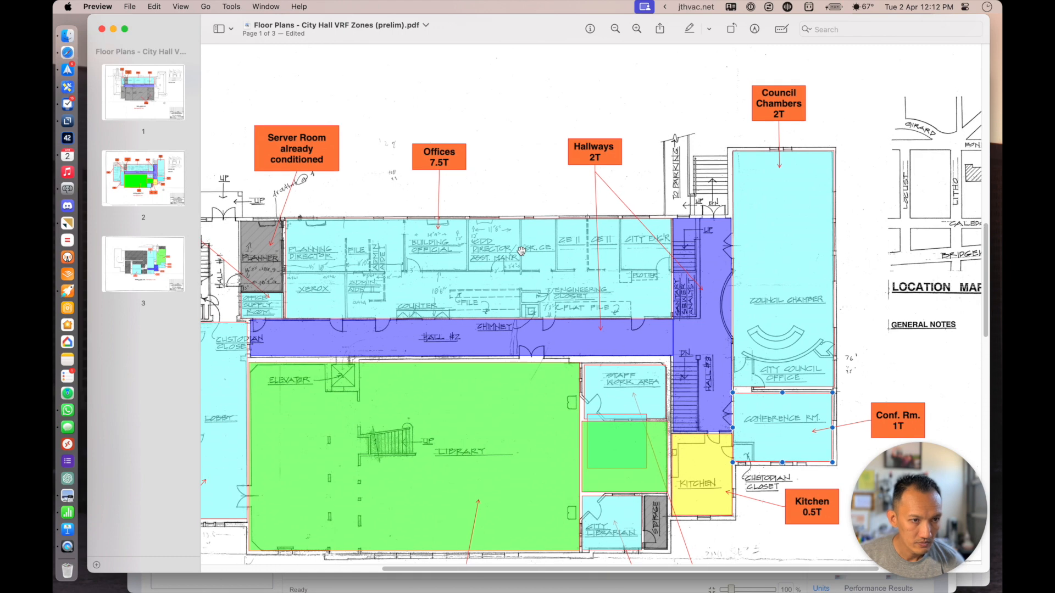
pyautogui.scroll(-3, 519, 251)
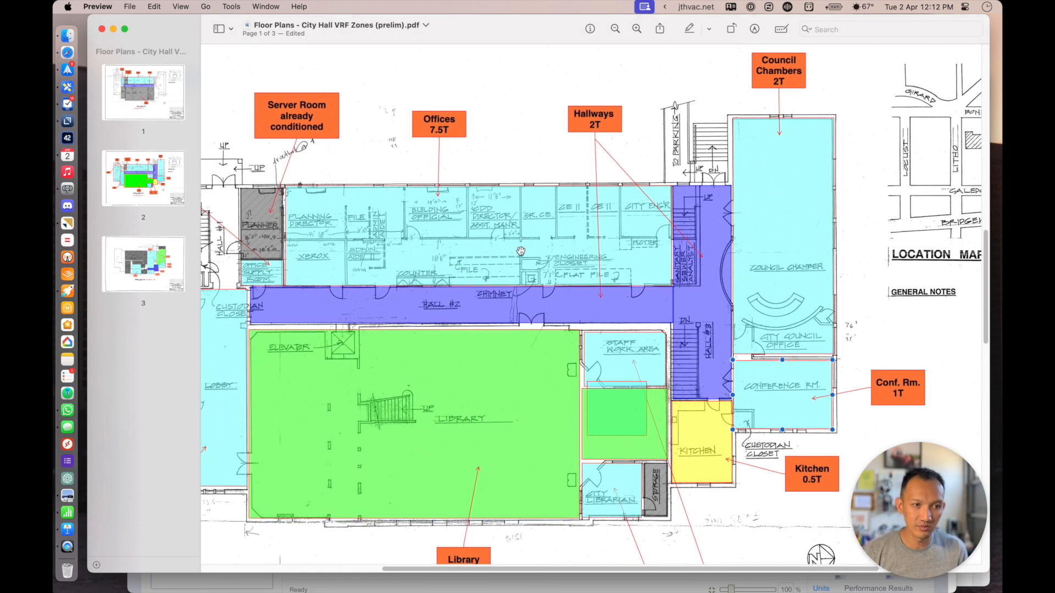
pyautogui.scroll(-5, 521, 251)
pyautogui.hscroll(-10, 522, 251)
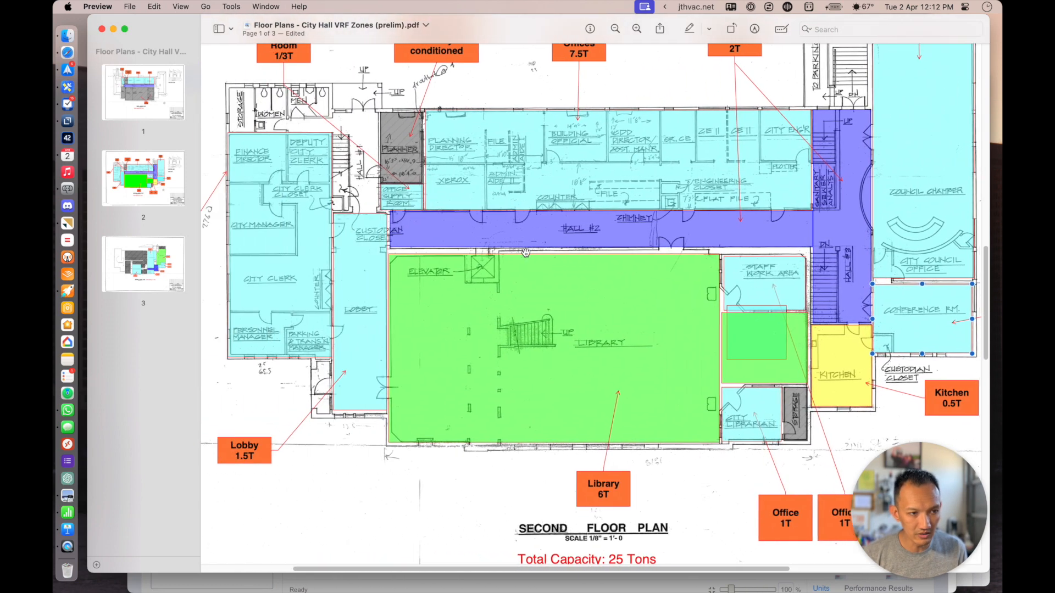
# - Switch back to VPro in Safari and set the FS unit's model number to RBM-Y0611FU8PUL
pyautogui.press('super+Tab')
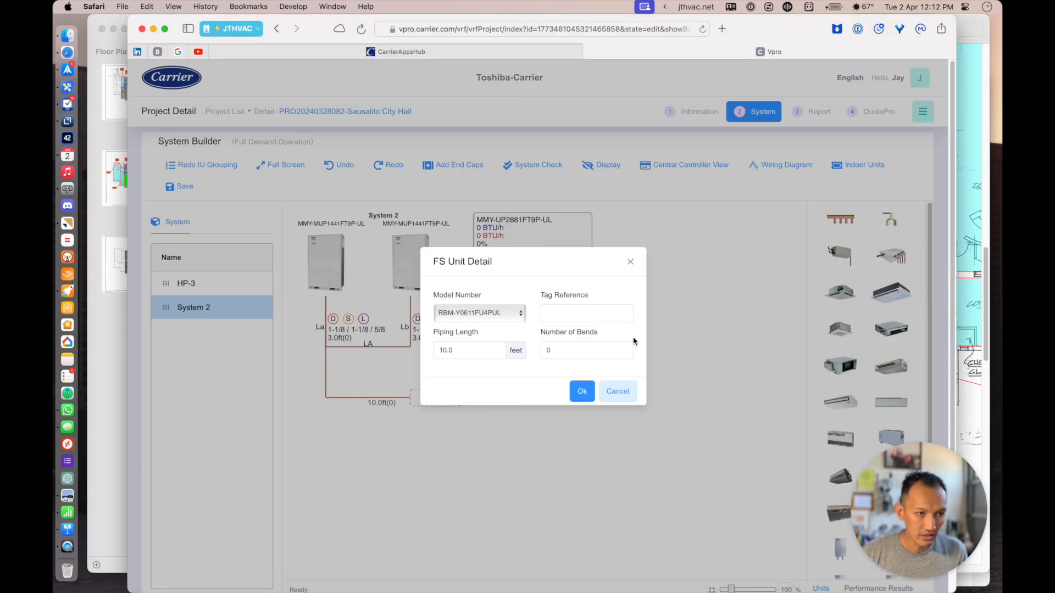
pyautogui.click(476, 314)
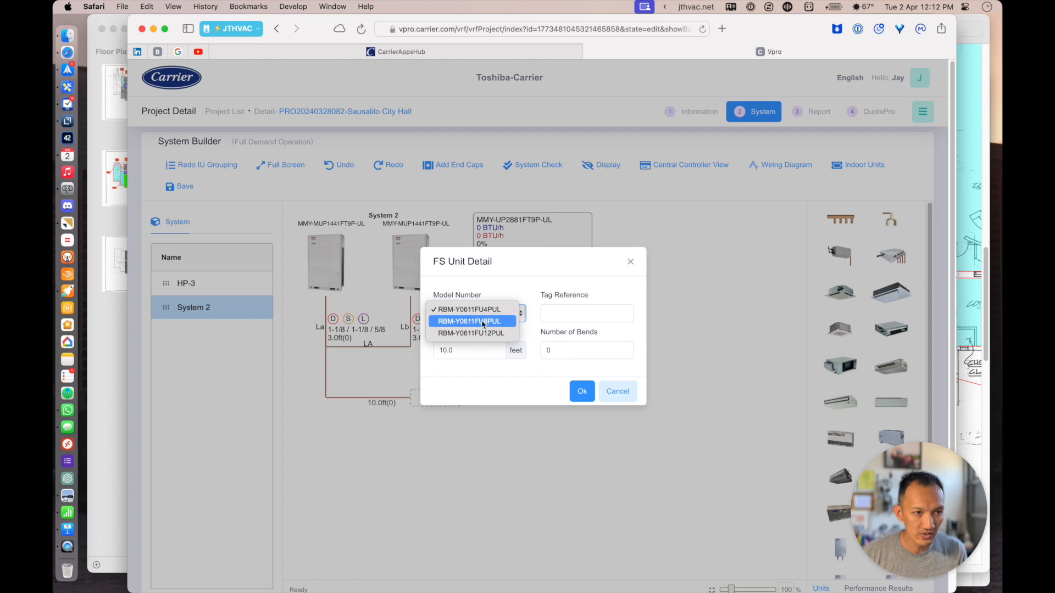
pyautogui.click(476, 314)
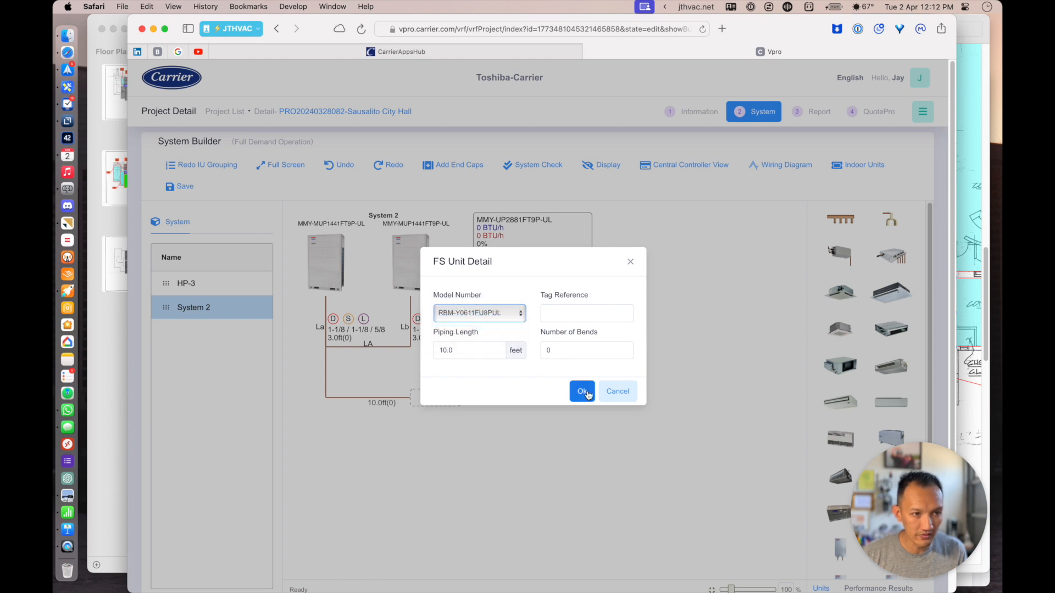
pyautogui.click(583, 391)
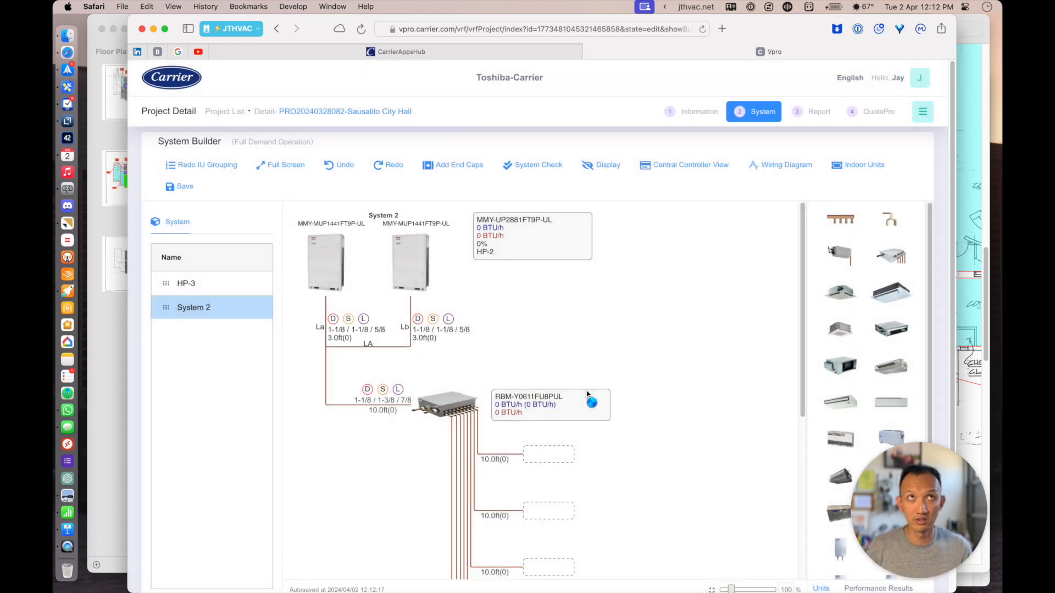
# - Add high wall indoor unit MMK-UP0181HP-UL to the FS unit's first port, with Lobby as its room, and check its controller settings
pyautogui.scroll(-3, 613, 357)
pyautogui.scroll(-1, 619, 355)
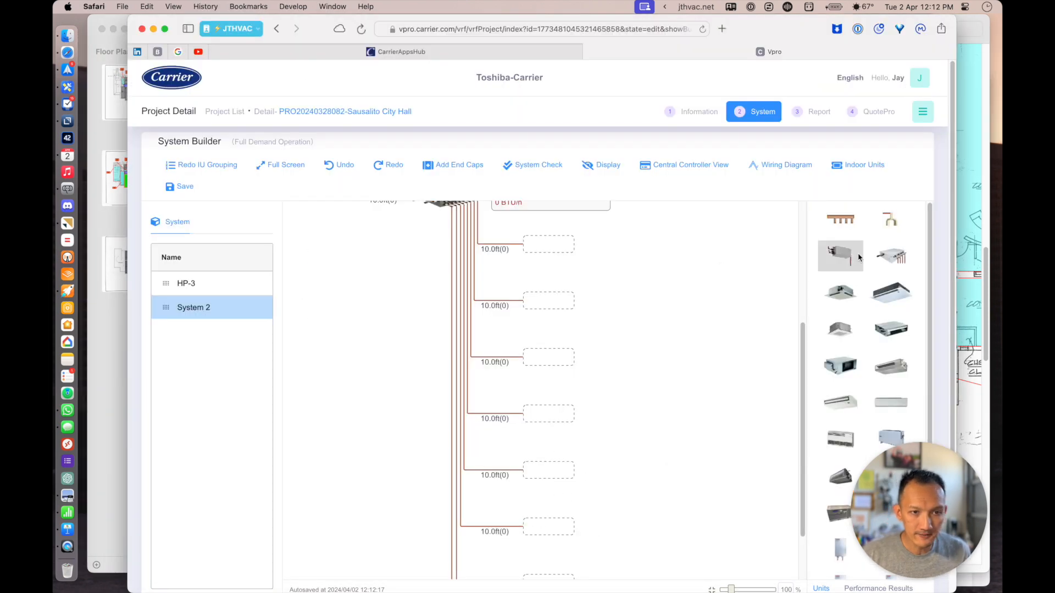
pyautogui.moveTo(887, 402); pyautogui.dragTo(543, 242)
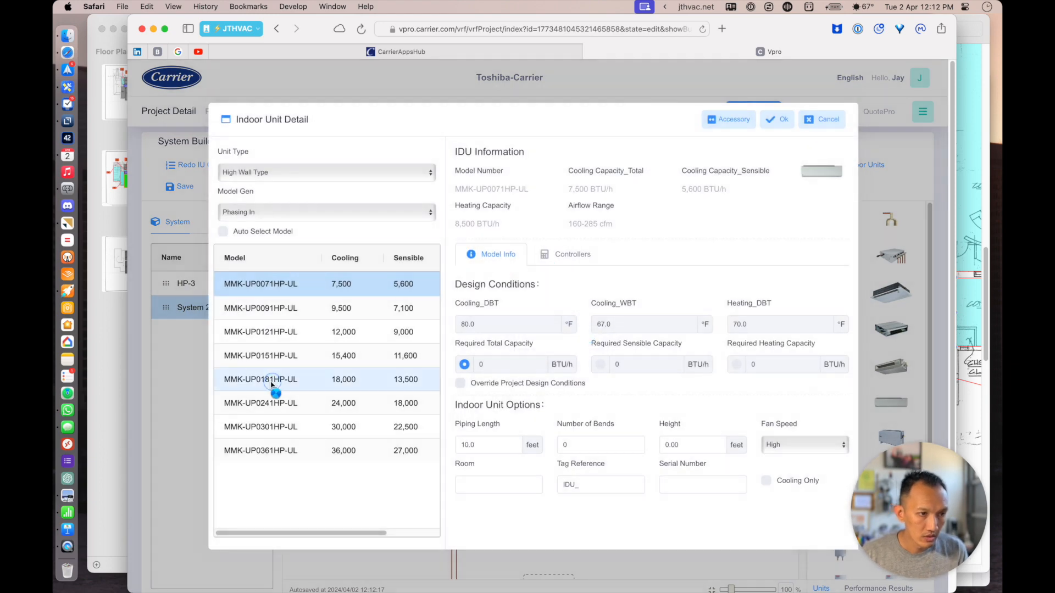
pyautogui.click(272, 385)
pyautogui.click(489, 484)
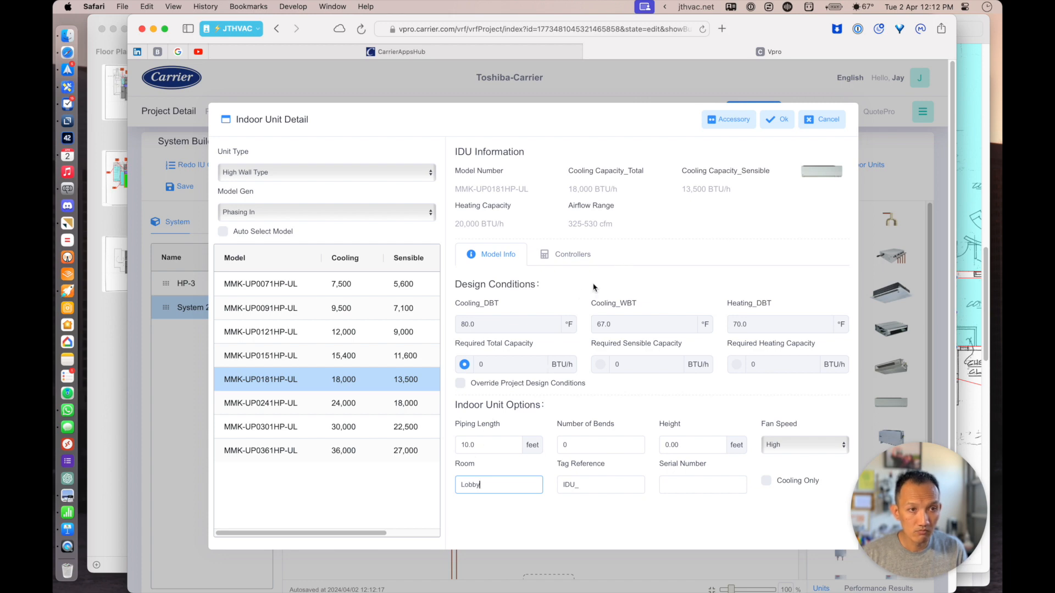
pyautogui.click(575, 256)
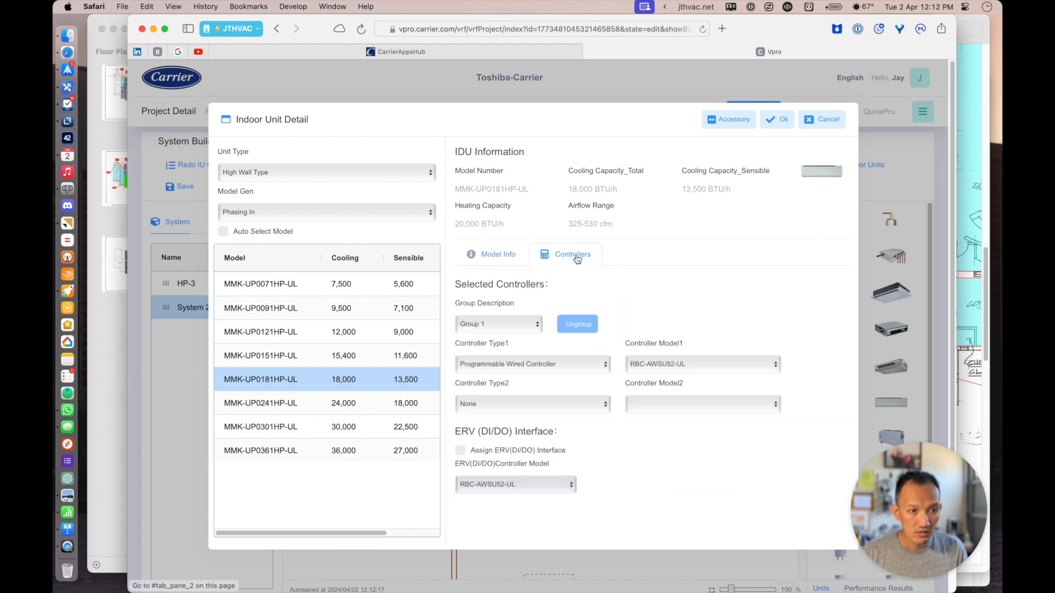
pyautogui.click(778, 120)
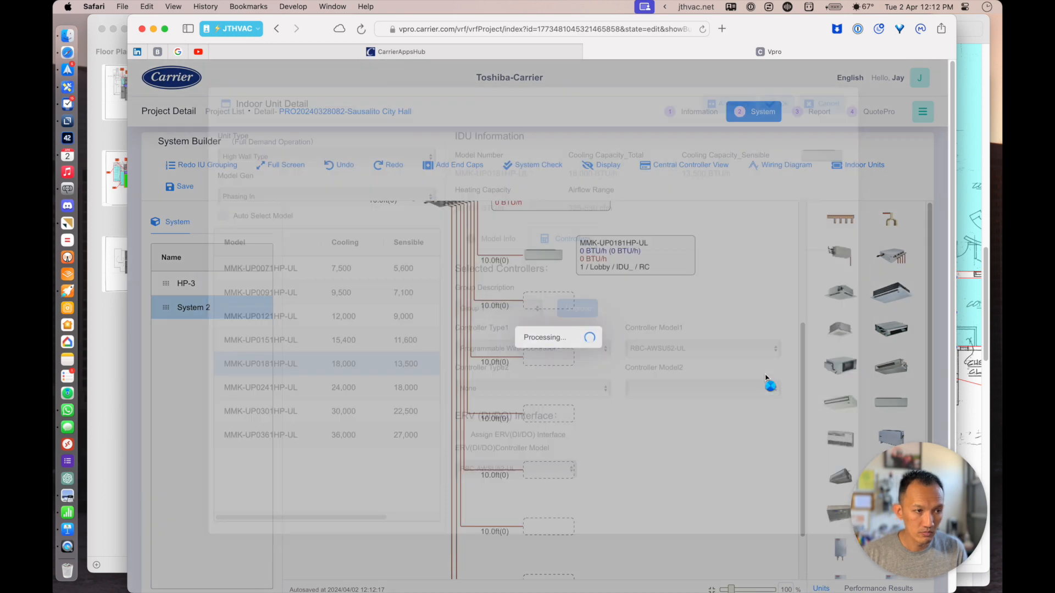
# - Switch to the floor plans PDF in Preview and examine the second-floor Library zone and adjacent offices against their capacity labels
pyautogui.press('super+Tab')
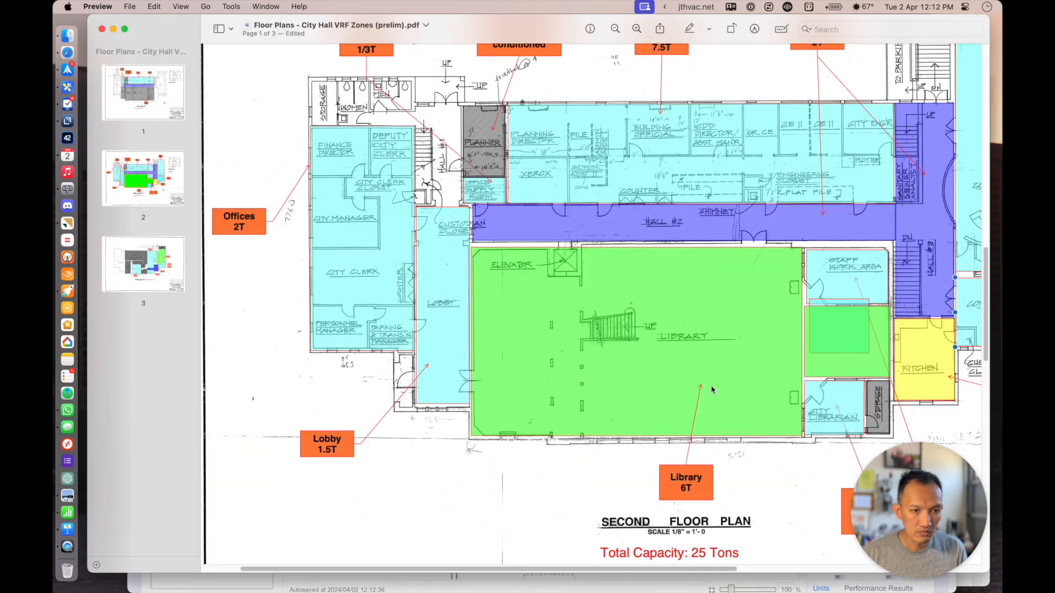
pyautogui.hscroll(2, 711, 390)
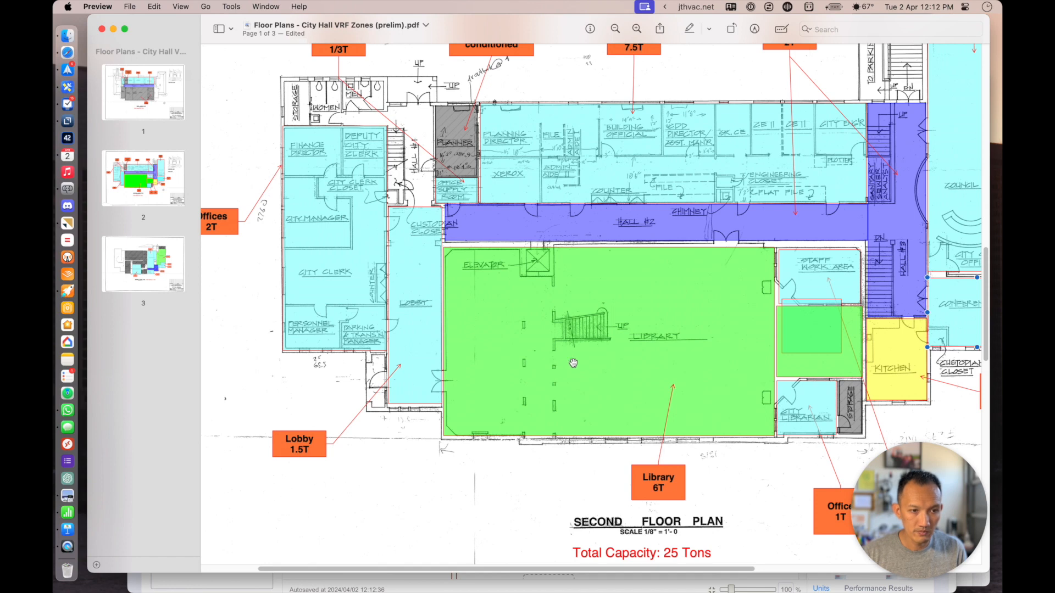
pyautogui.scroll(1, 572, 364)
pyautogui.press('super+Tab')
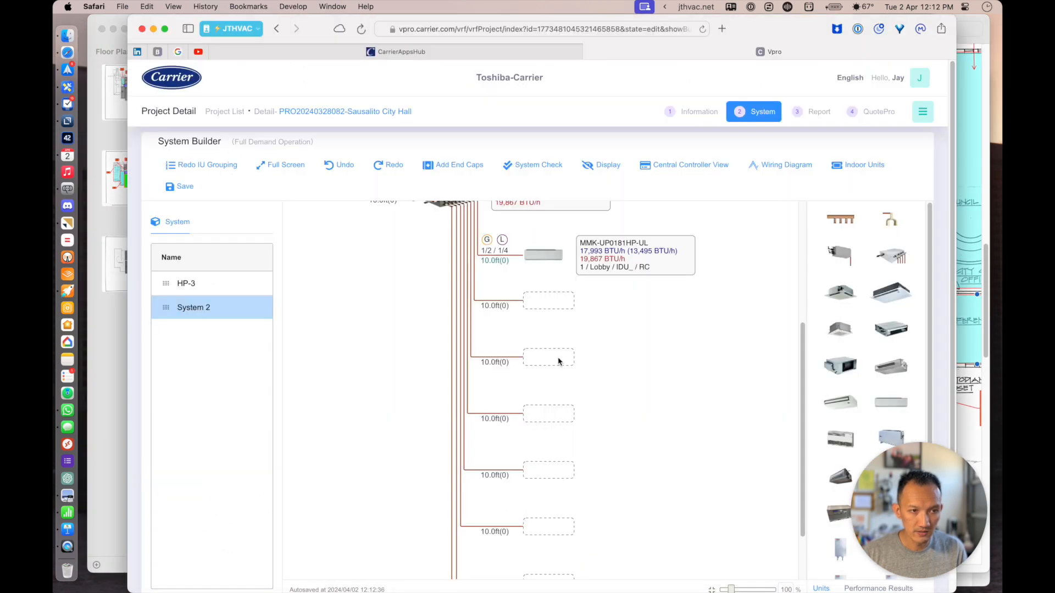
pyautogui.press('super+Tab')
pyautogui.scroll(-3, 708, 422)
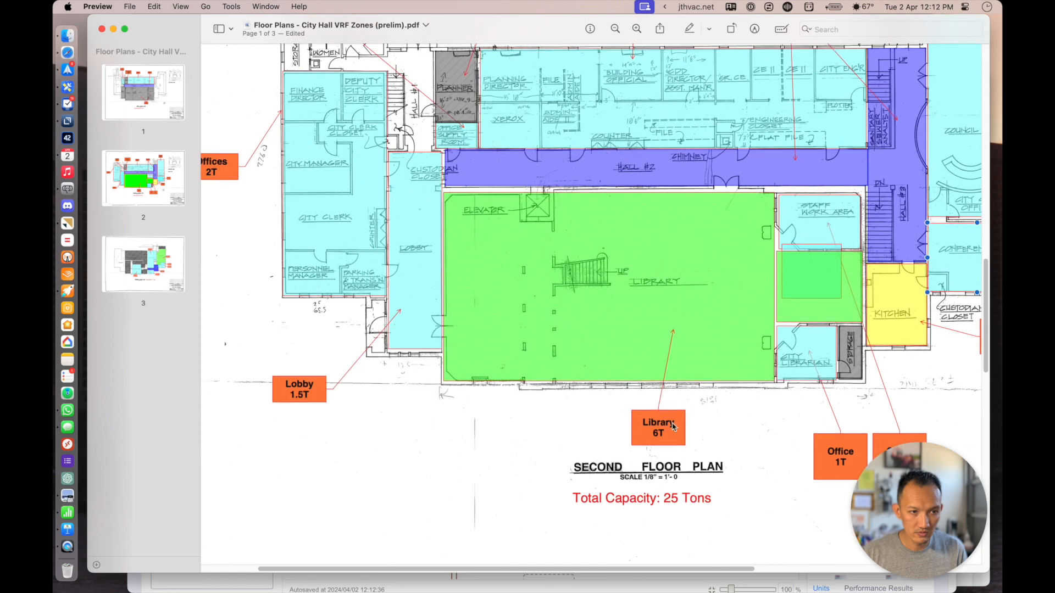
pyautogui.hscroll(1, 600, 348)
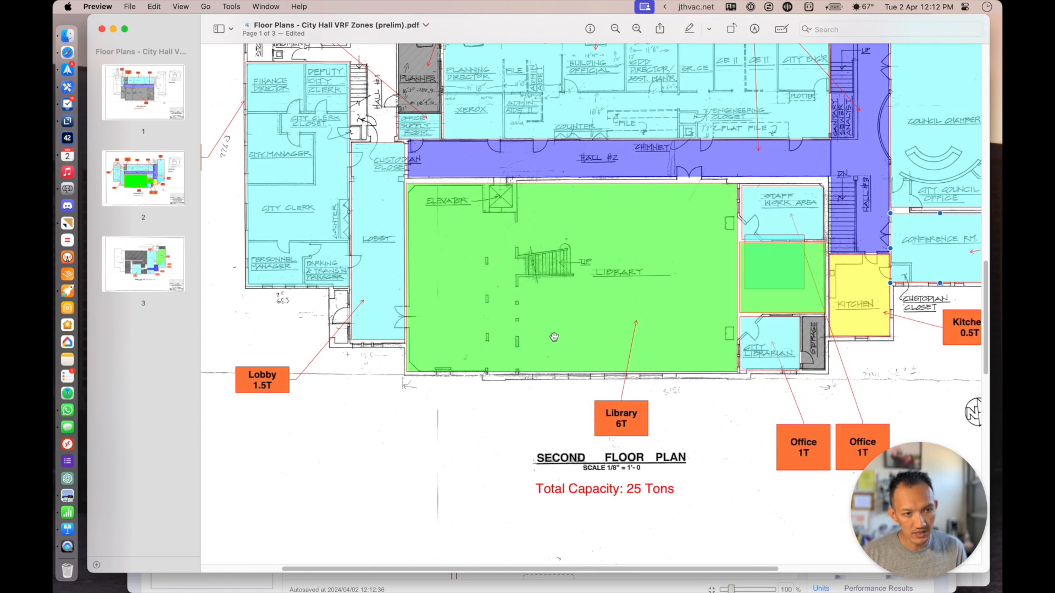
pyautogui.scroll(1, 566, 330)
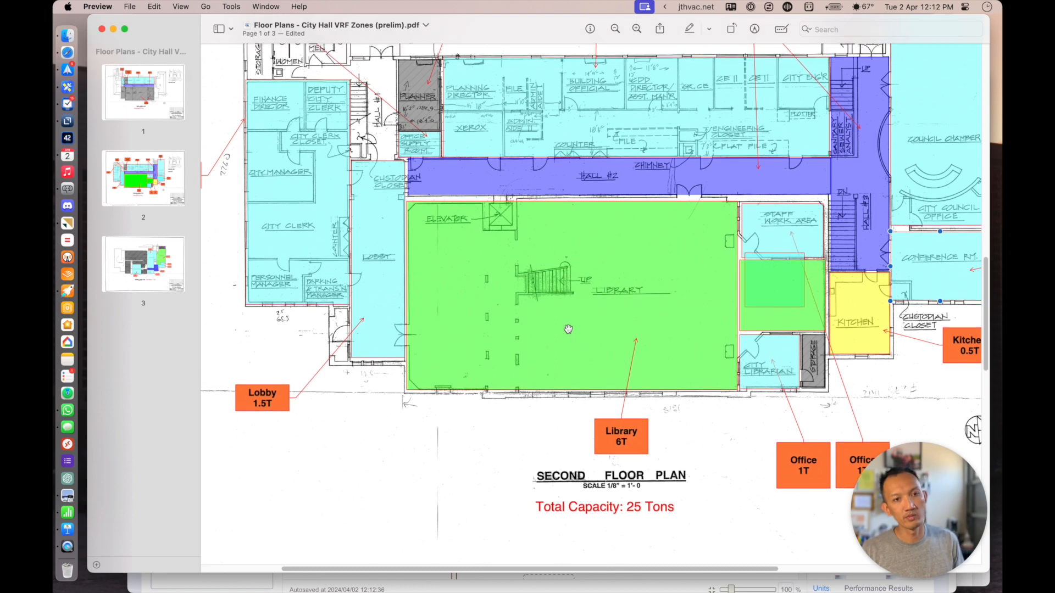
pyautogui.hscroll(2, 584, 305)
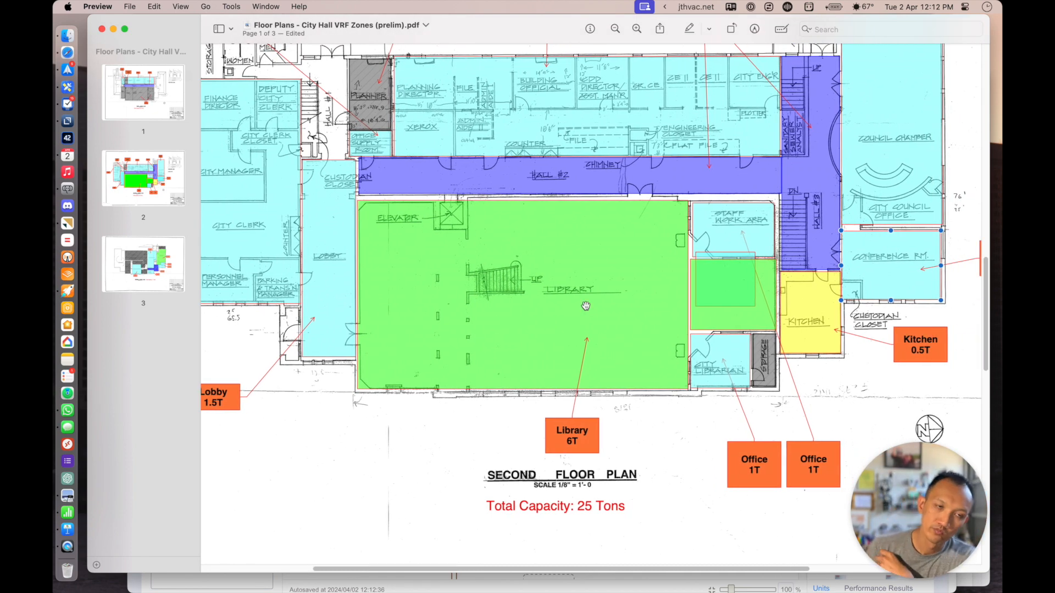
pyautogui.scroll(3, 587, 304)
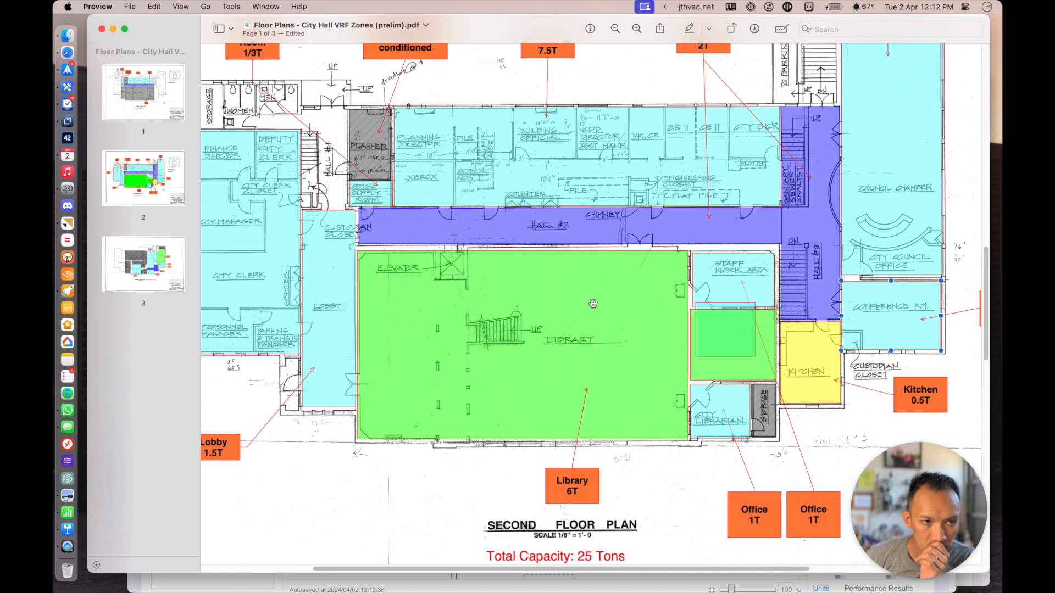
pyautogui.scroll(-2, 592, 304)
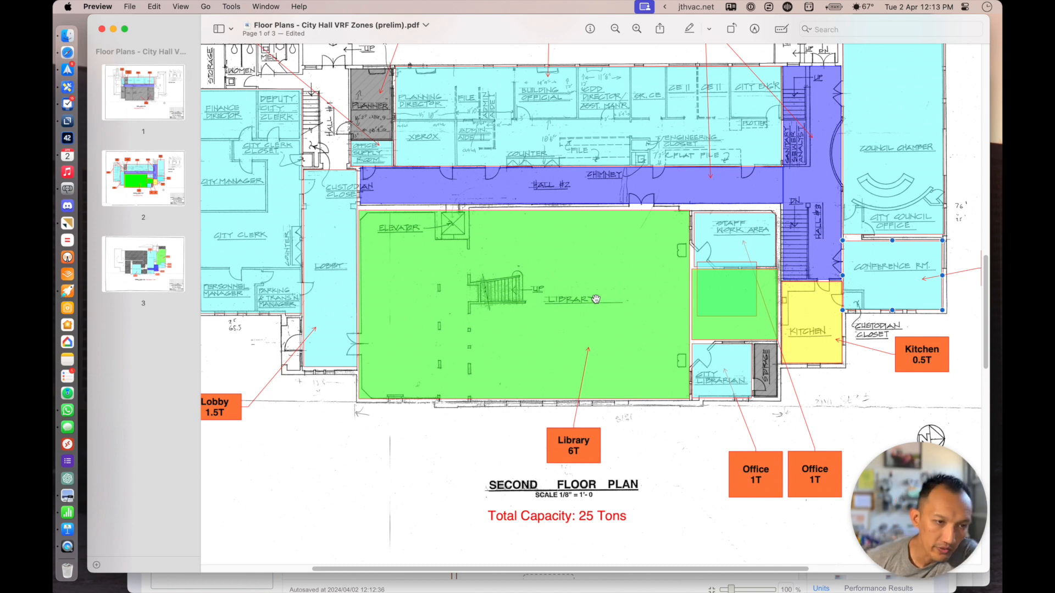
pyautogui.scroll(3, 577, 298)
pyautogui.hscroll(-1, 577, 298)
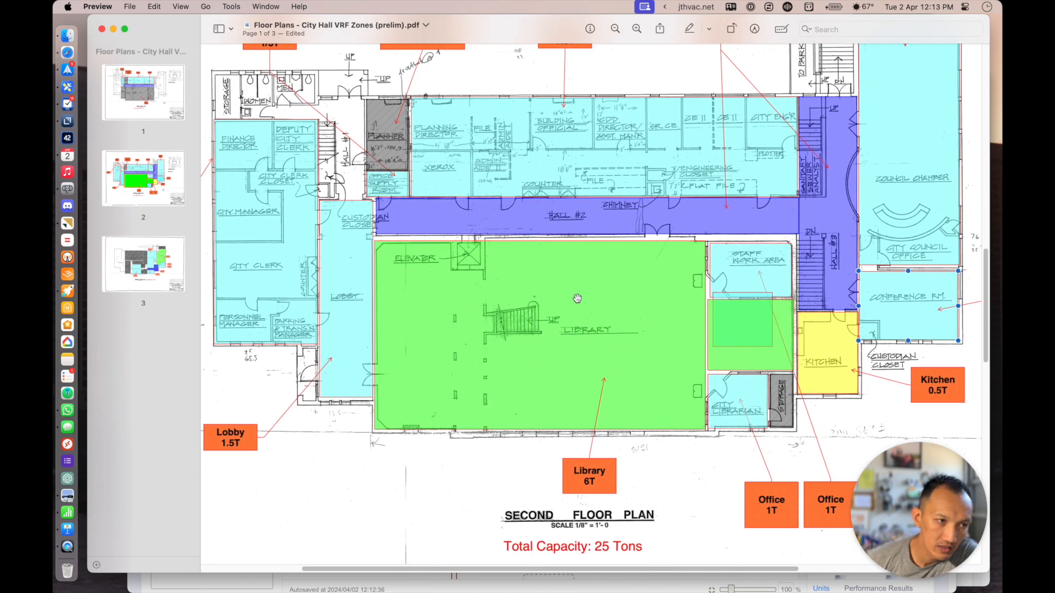
pyautogui.hscroll(-2, 577, 298)
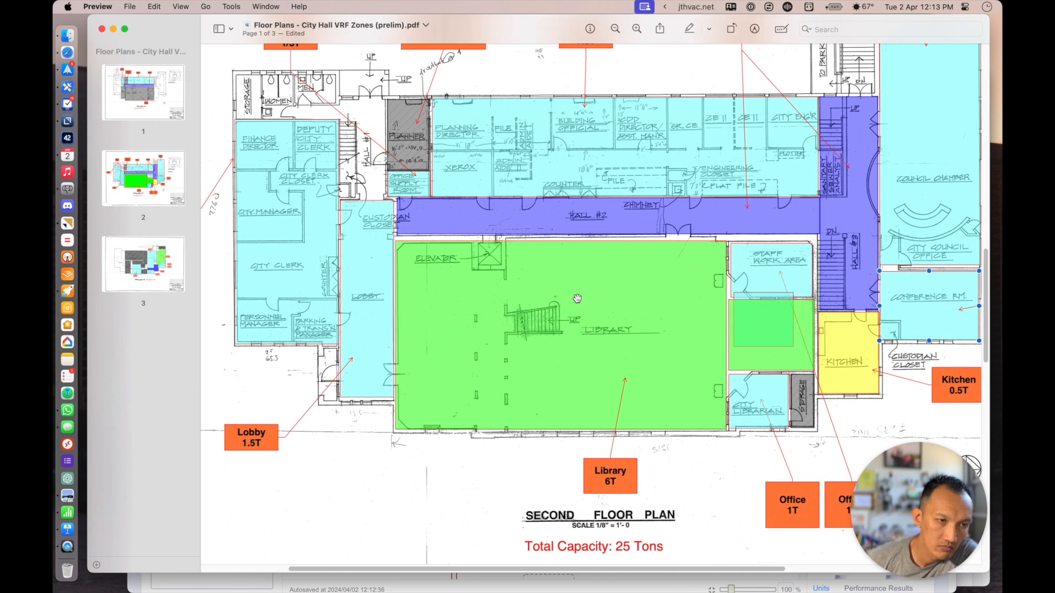
pyautogui.hscroll(3, 577, 302)
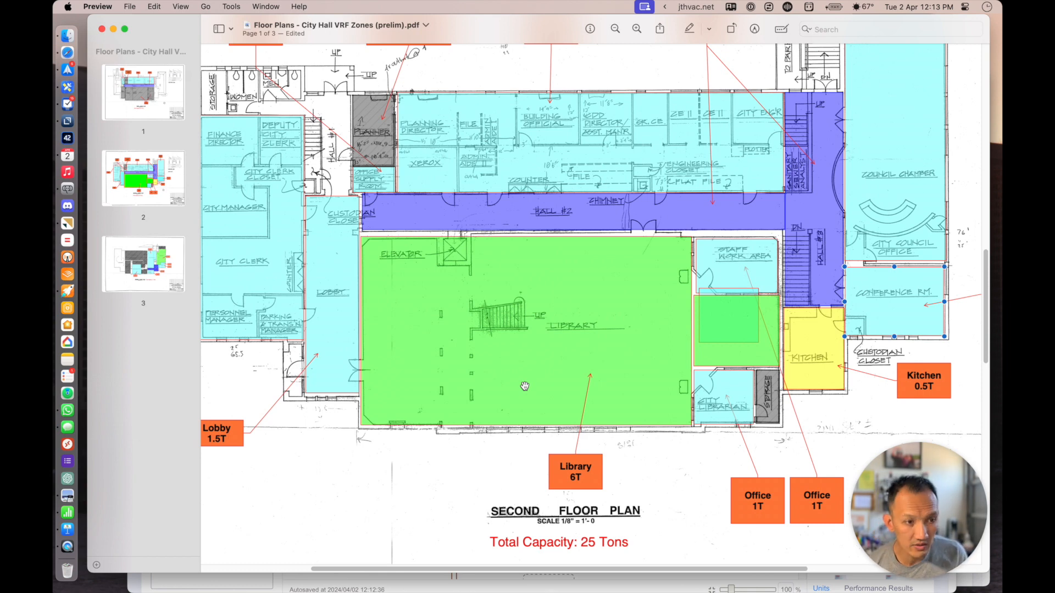
# - Switch back to VPro in Safari, split the FS unit's second port with a Y-branch joint, and recheck the Library zone on the floor plan
pyautogui.press('super+Tab')
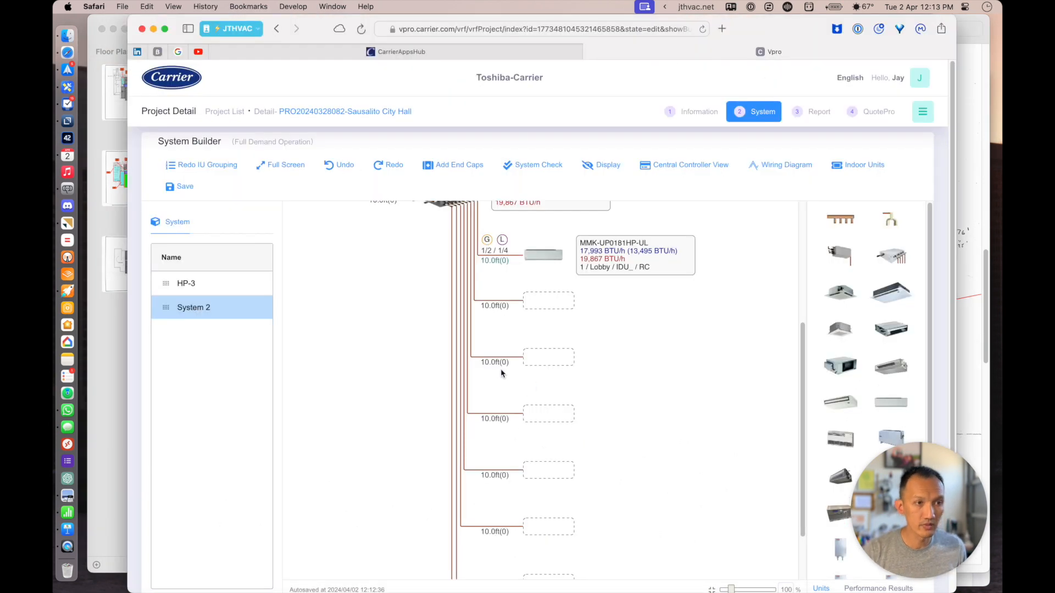
pyautogui.moveTo(890, 220); pyautogui.dragTo(545, 297)
pyautogui.click(581, 390)
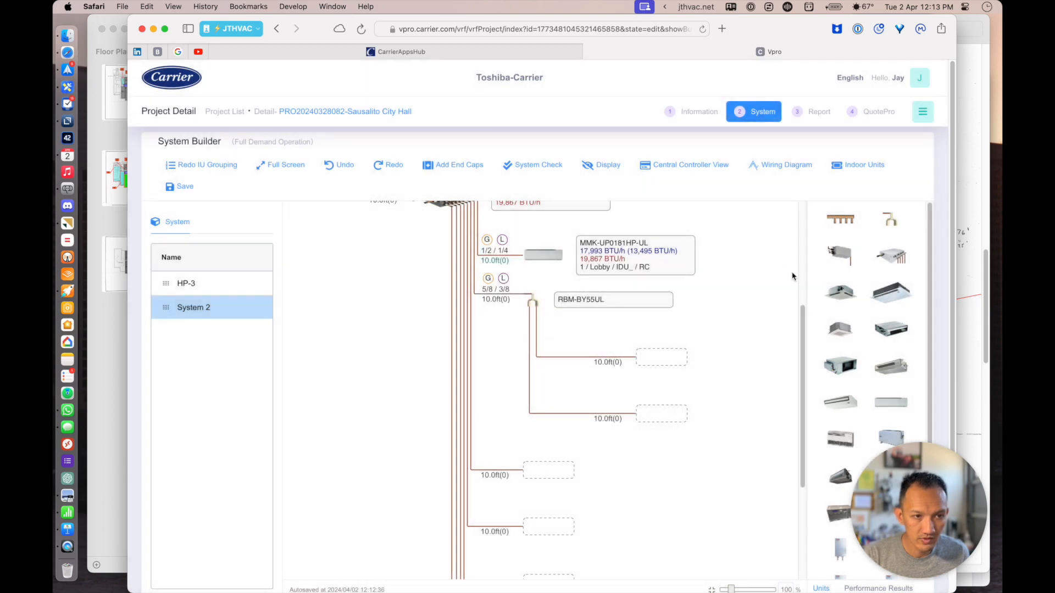
pyautogui.press('super+Tab')
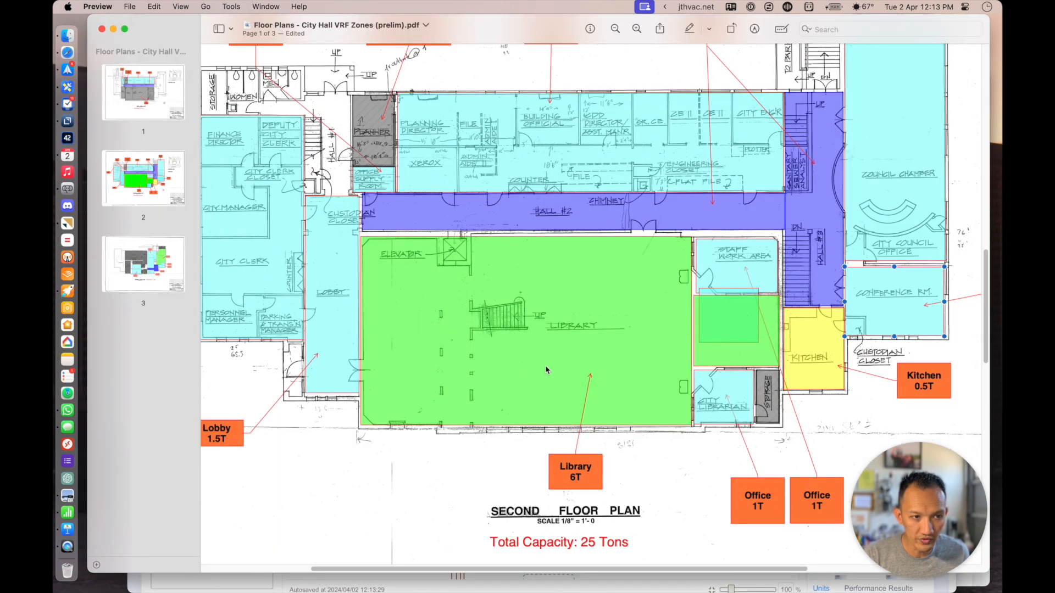
pyautogui.press('super+Tab')
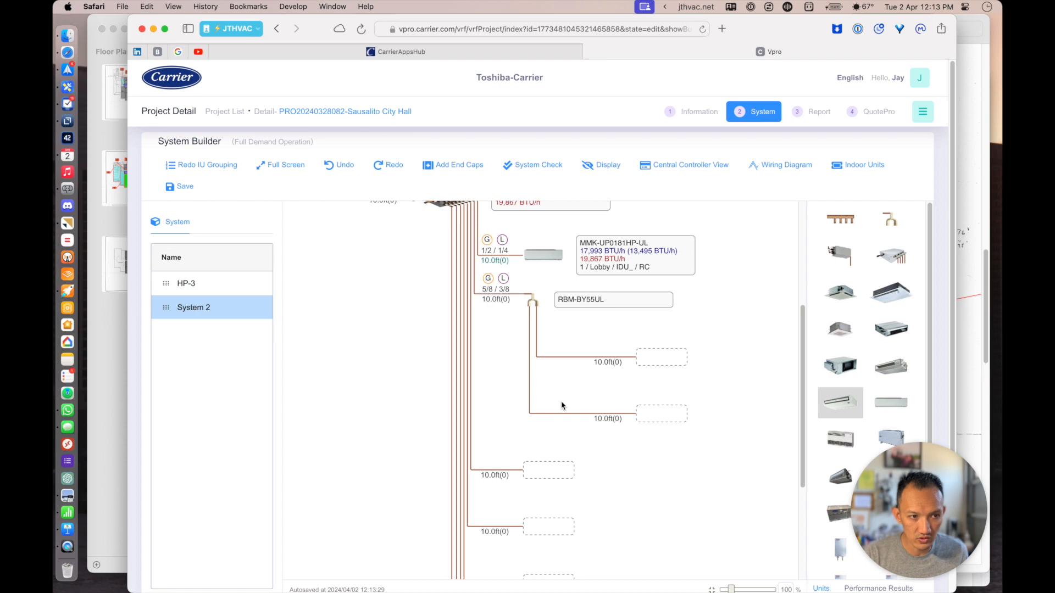
# - Check the Library zone on the Preview floor plan, return to VPro in Safari, and split the FS unit's third port with a Y-Joint
pyautogui.press('super+Tab')
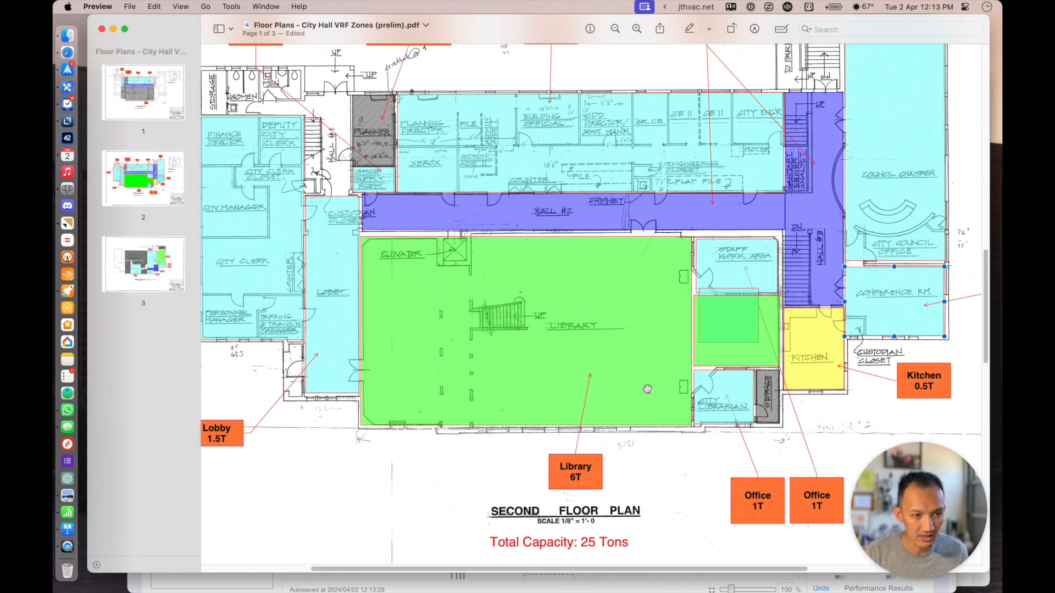
pyautogui.press('super+Tab')
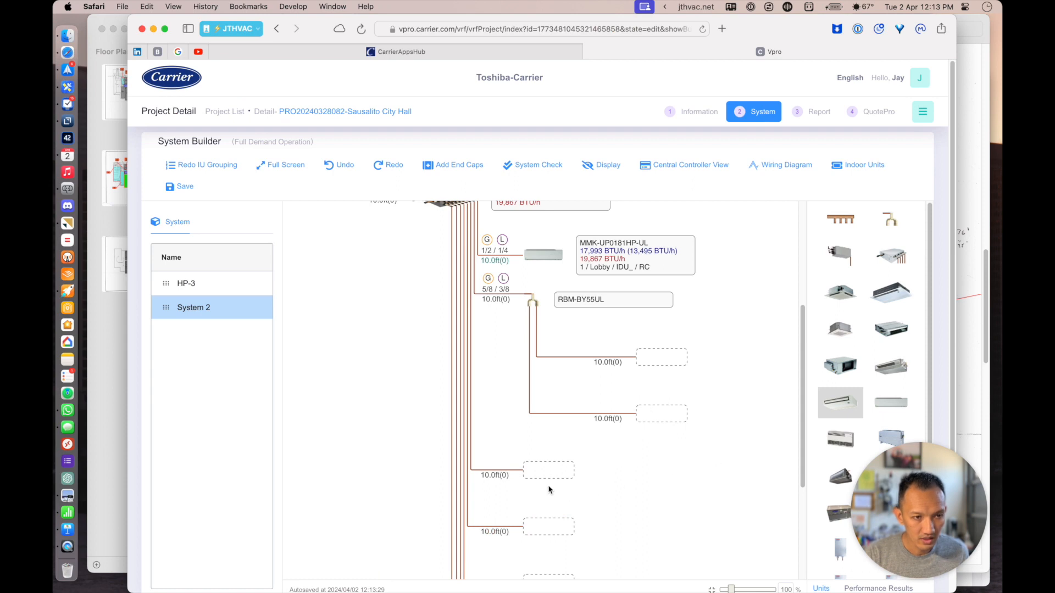
pyautogui.scroll(-2, 594, 408)
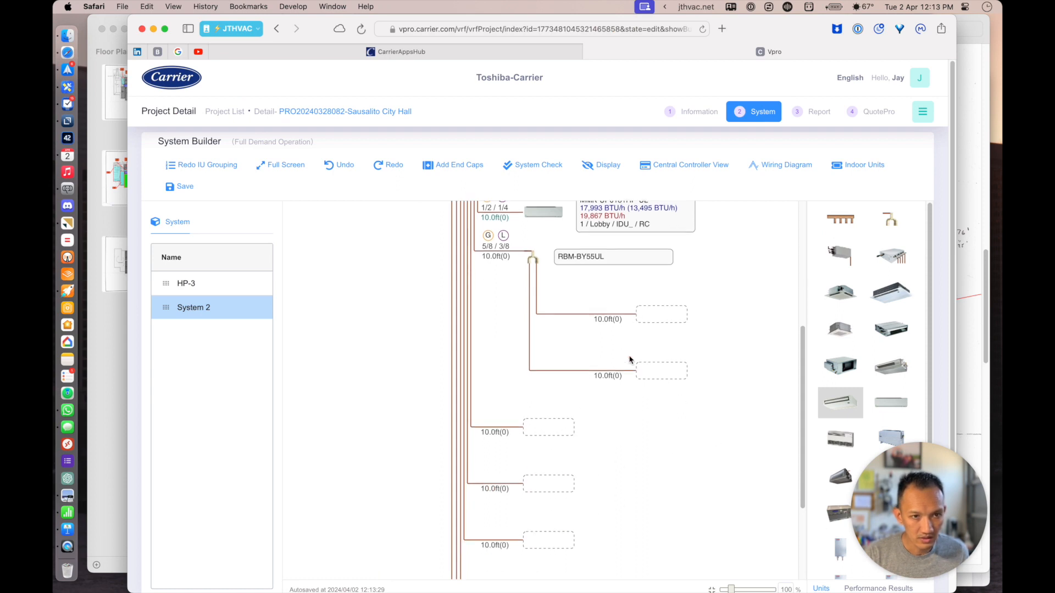
pyautogui.moveTo(890, 219); pyautogui.dragTo(552, 434)
pyautogui.click(581, 391)
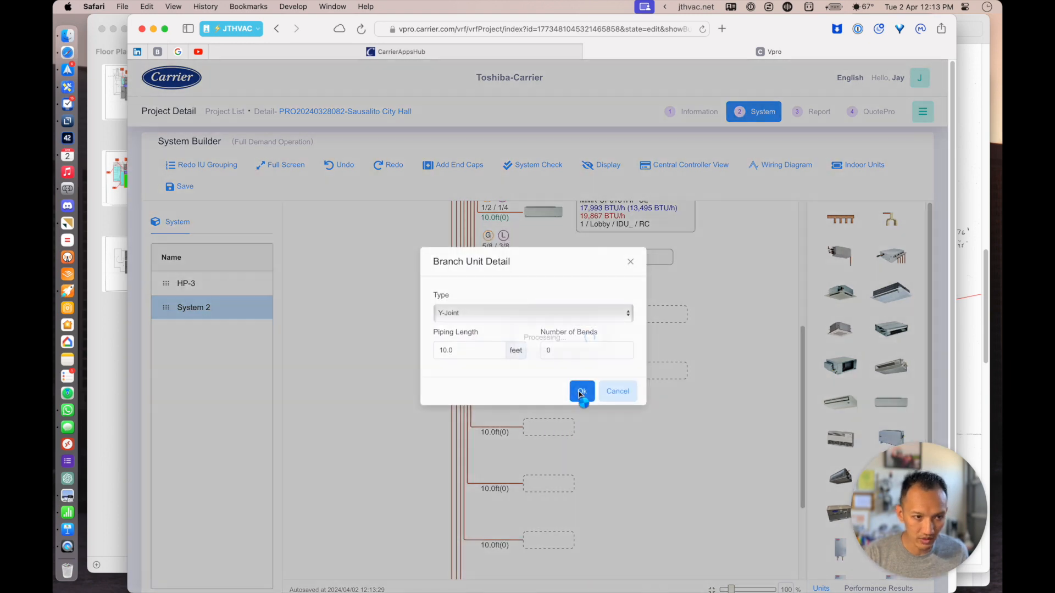
pyautogui.scroll(-1, 680, 400)
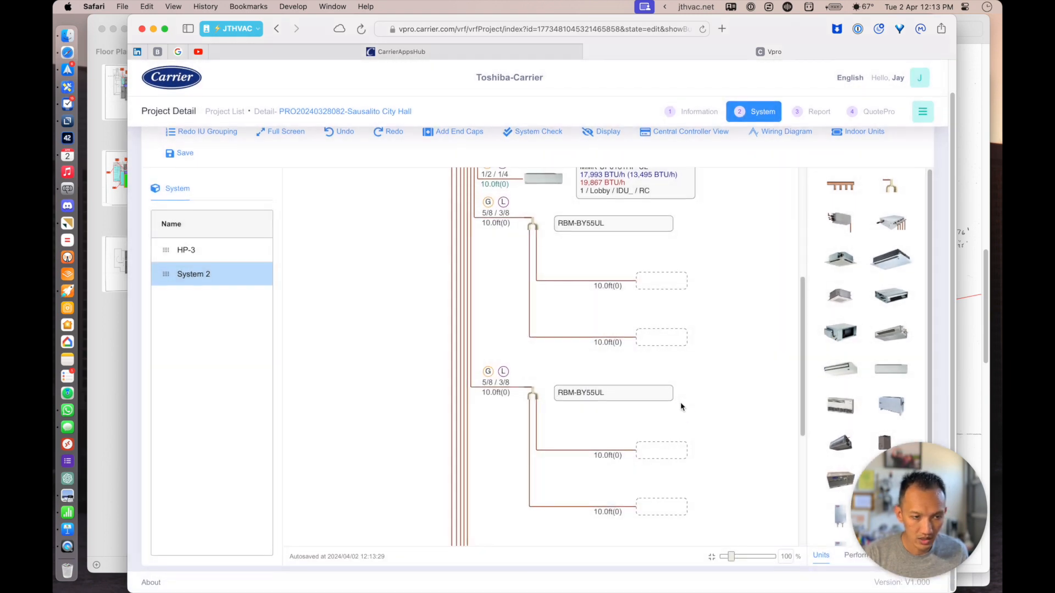
# - Recheck the Library zone in Preview, return to VPro in Safari, and remove the third port's Y-joint together with both its branches
pyautogui.press('super+Tab')
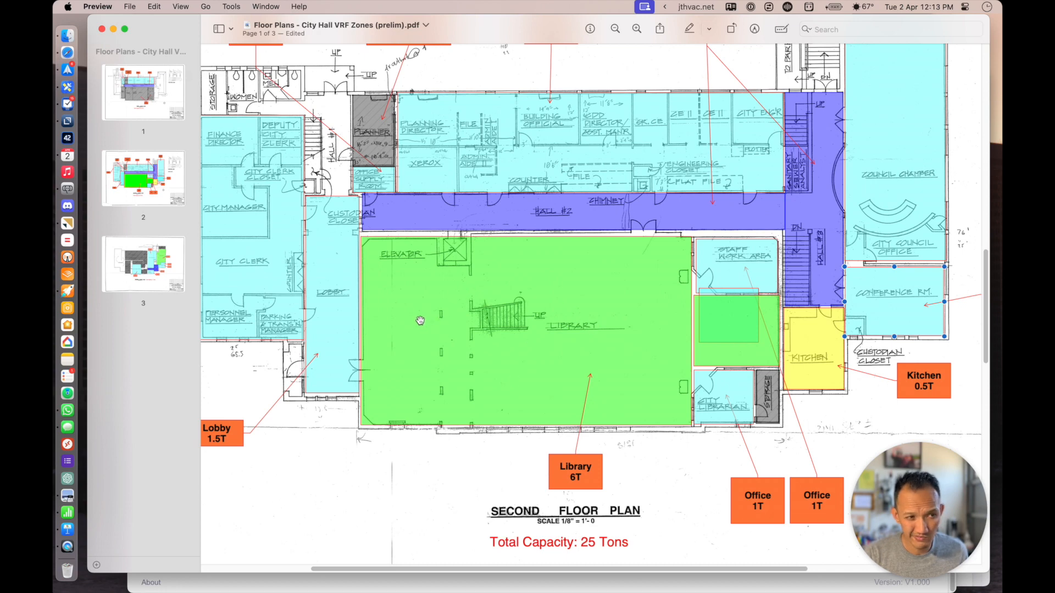
pyautogui.press('super+Tab')
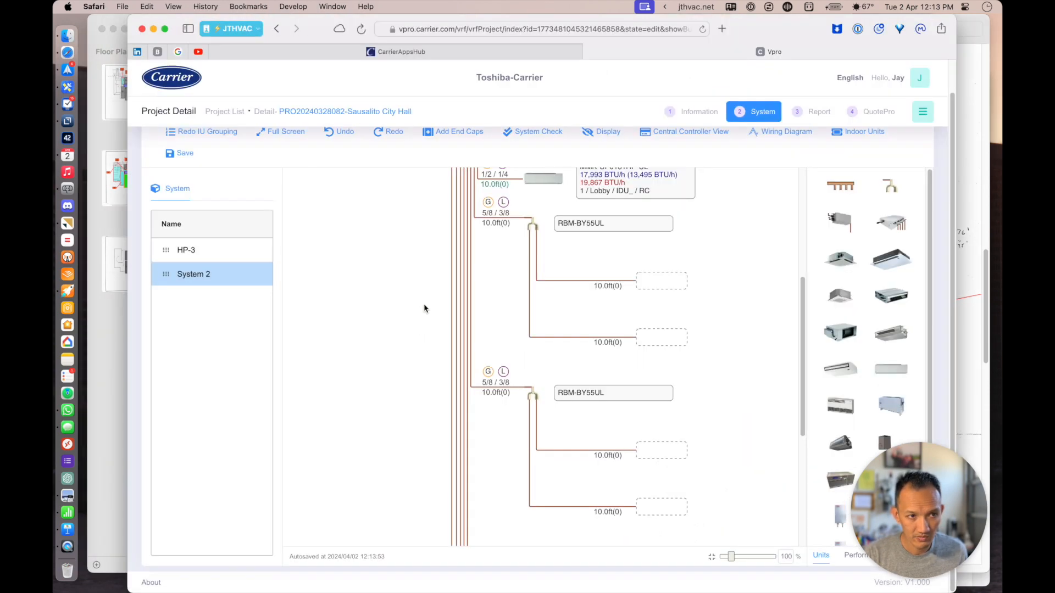
pyautogui.rightClick(531, 395)
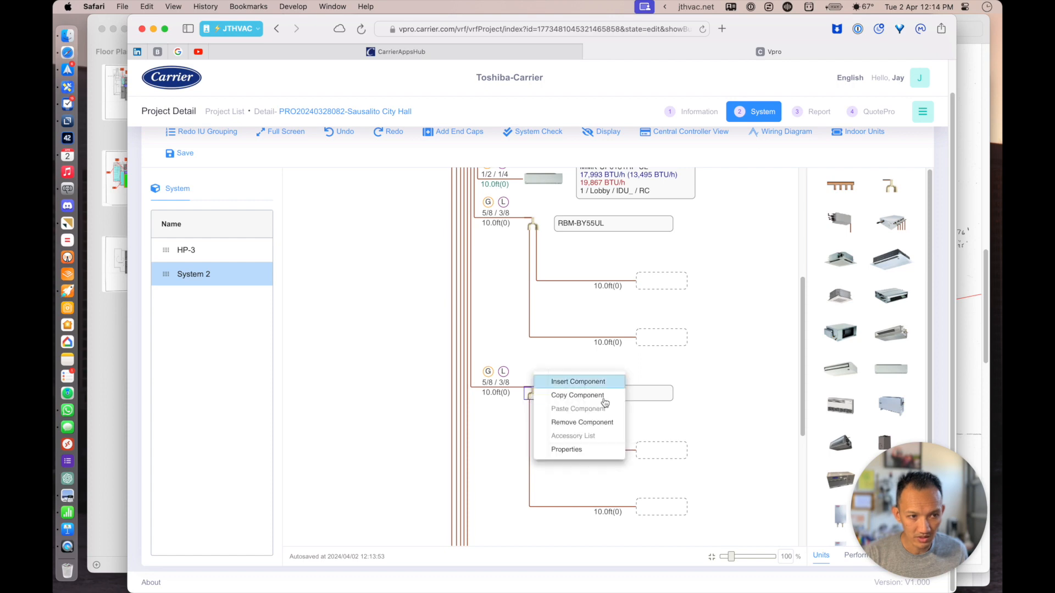
pyautogui.click(582, 422)
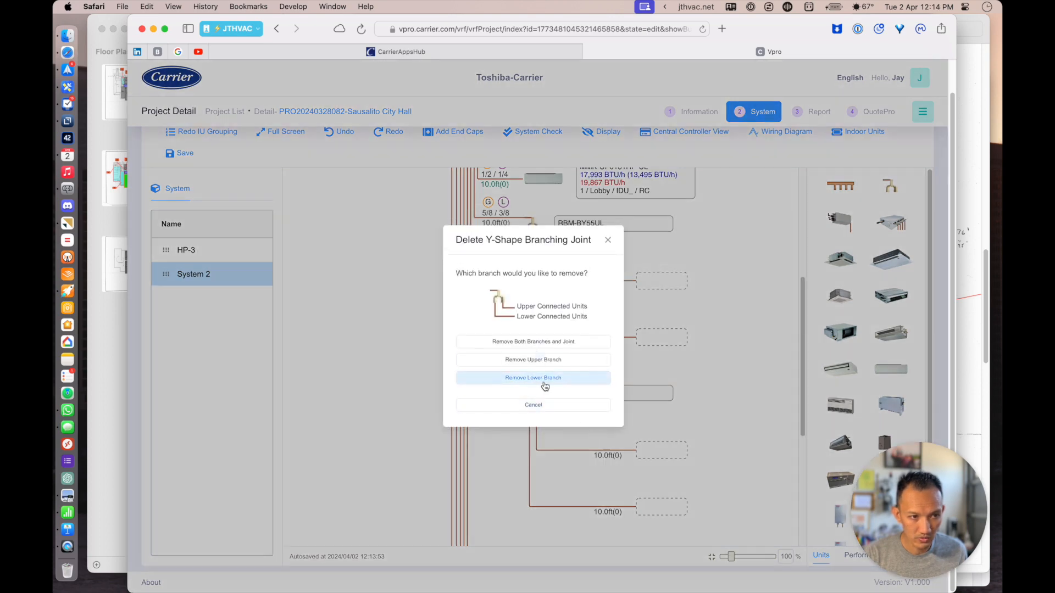
pyautogui.click(549, 342)
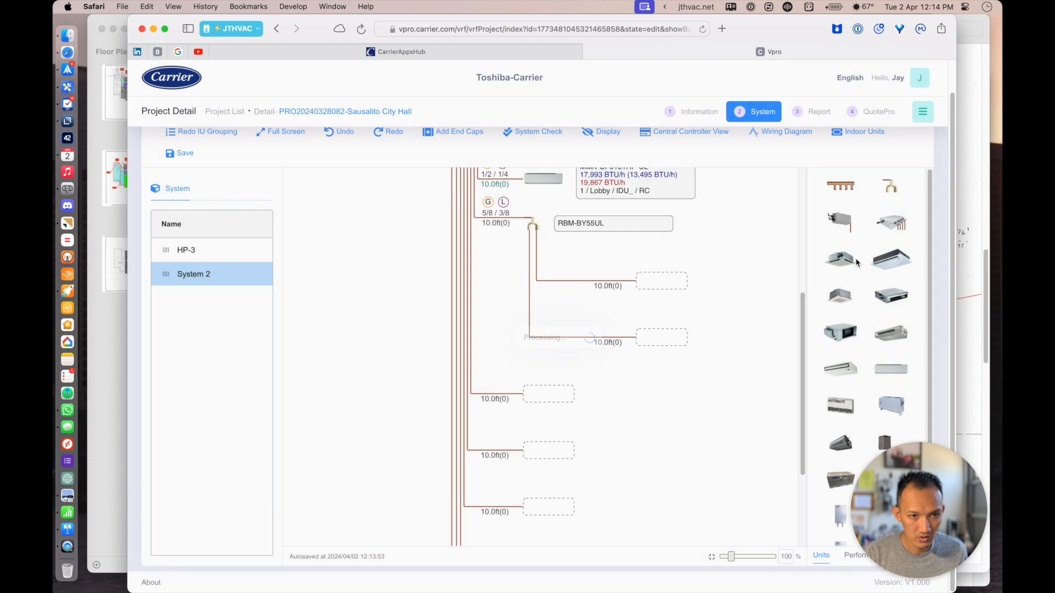
# - Split both the upper and lower branches of the second port's joint with additional Y-Joints
pyautogui.moveTo(895, 193); pyautogui.dragTo(668, 285)
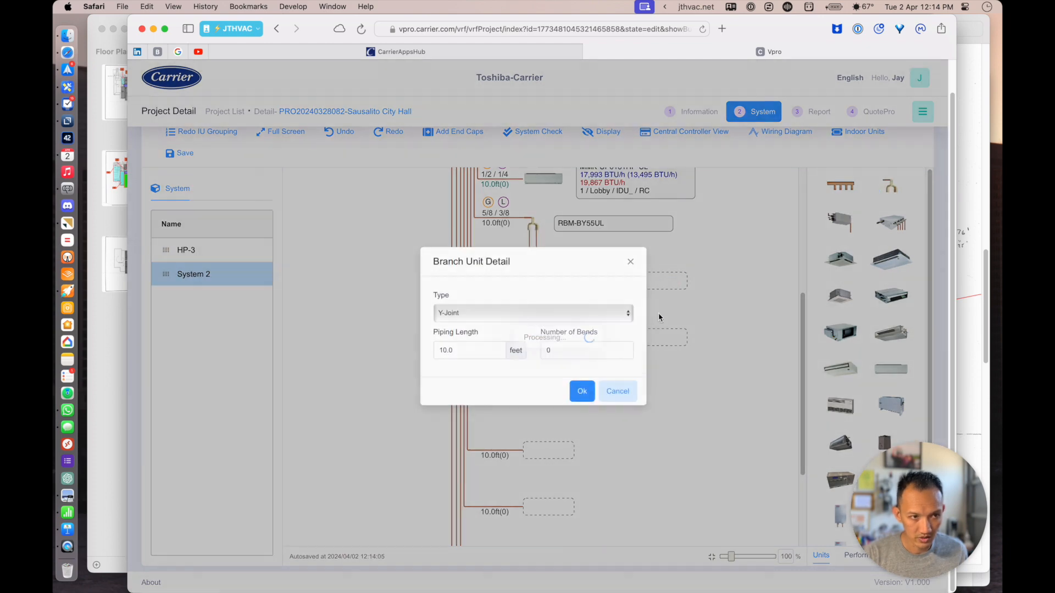
pyautogui.click(582, 391)
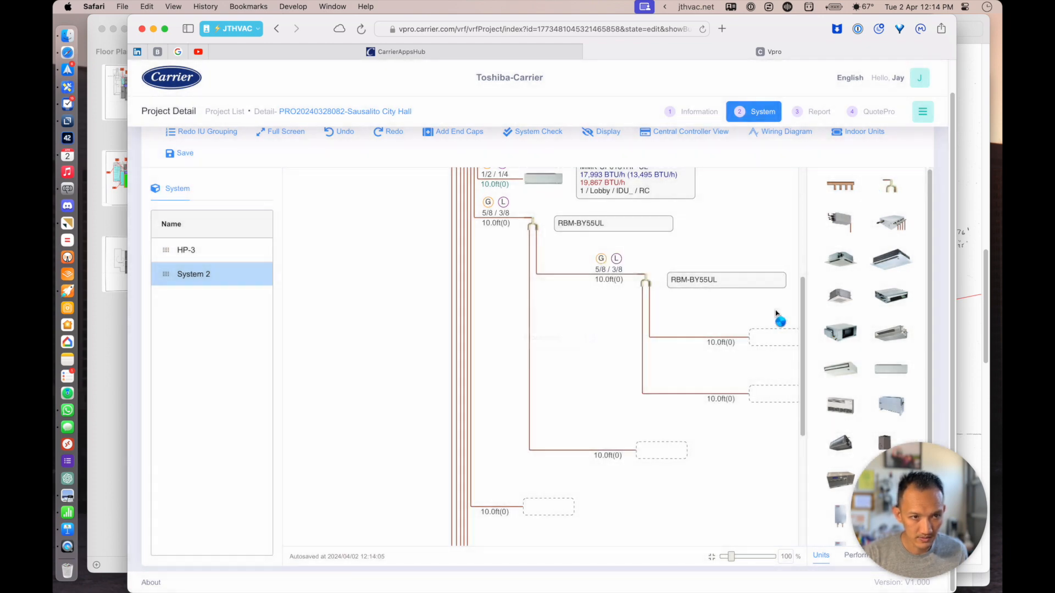
pyautogui.moveTo(896, 185); pyautogui.dragTo(668, 452)
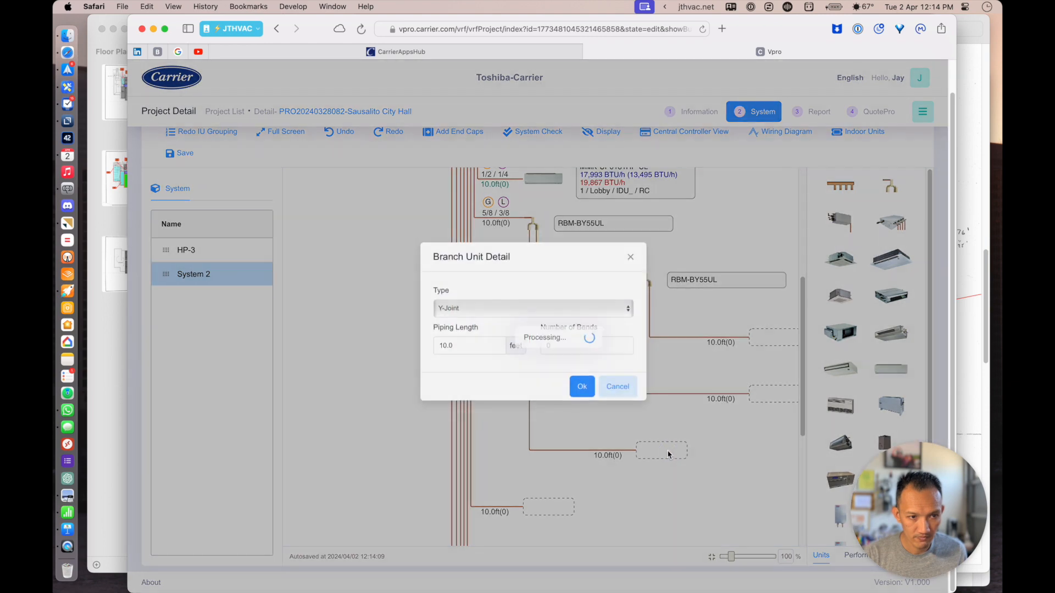
pyautogui.click(593, 399)
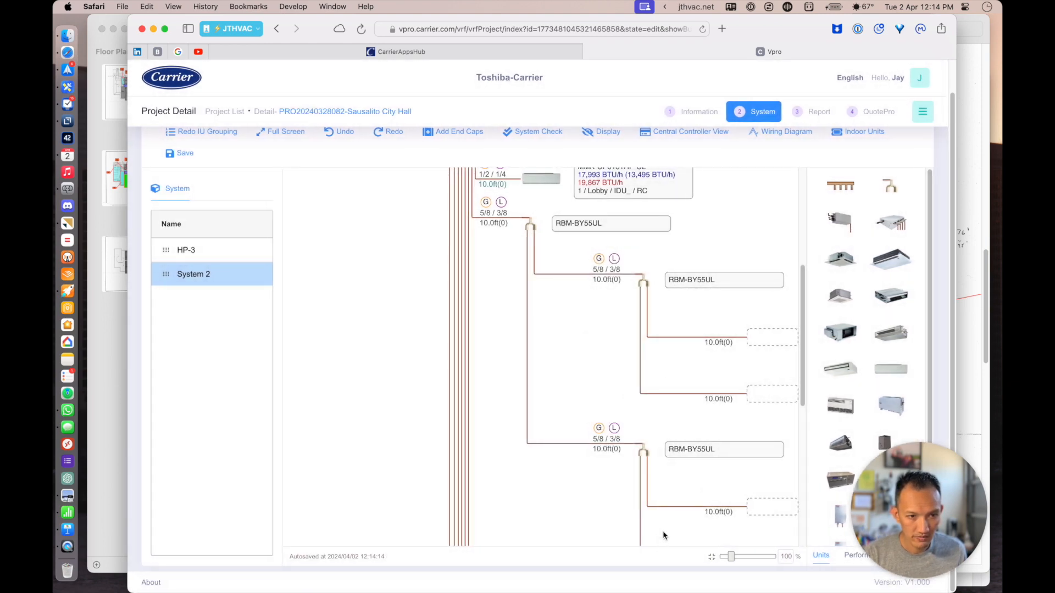
pyautogui.scroll(3, 558, 287)
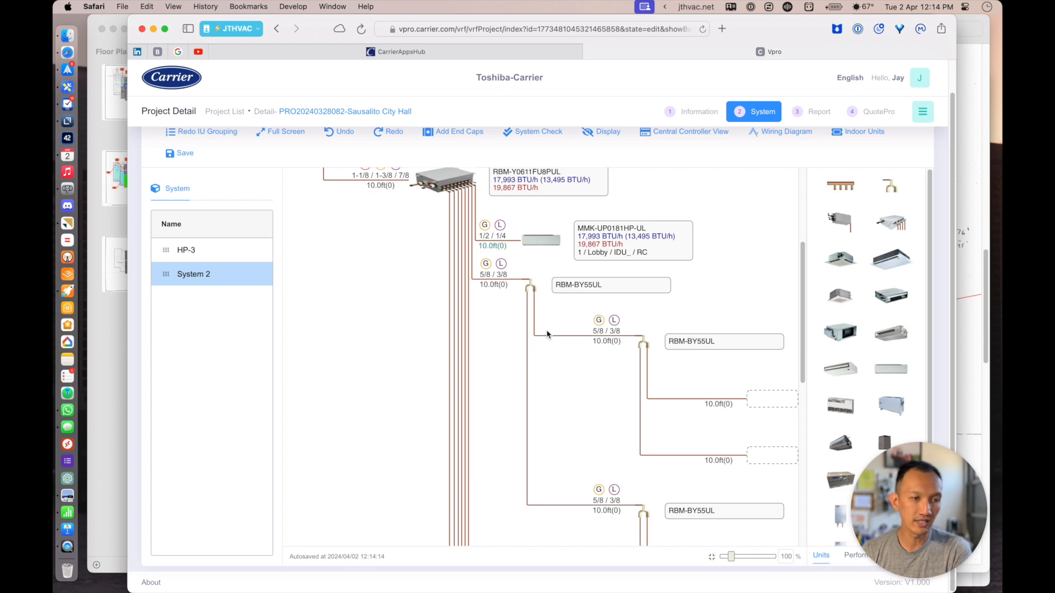
# - Recheck the Library zone in Preview, return to VPro in Safari, and undo the two additional Y-joints on the second port's branches
pyautogui.press('super+Tab')
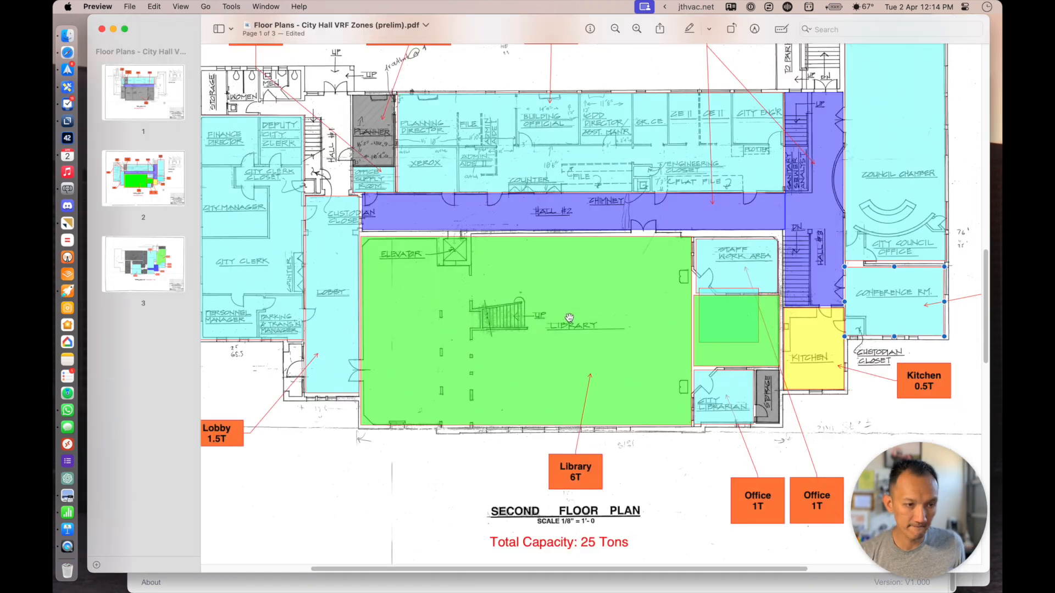
pyautogui.press('super+Tab')
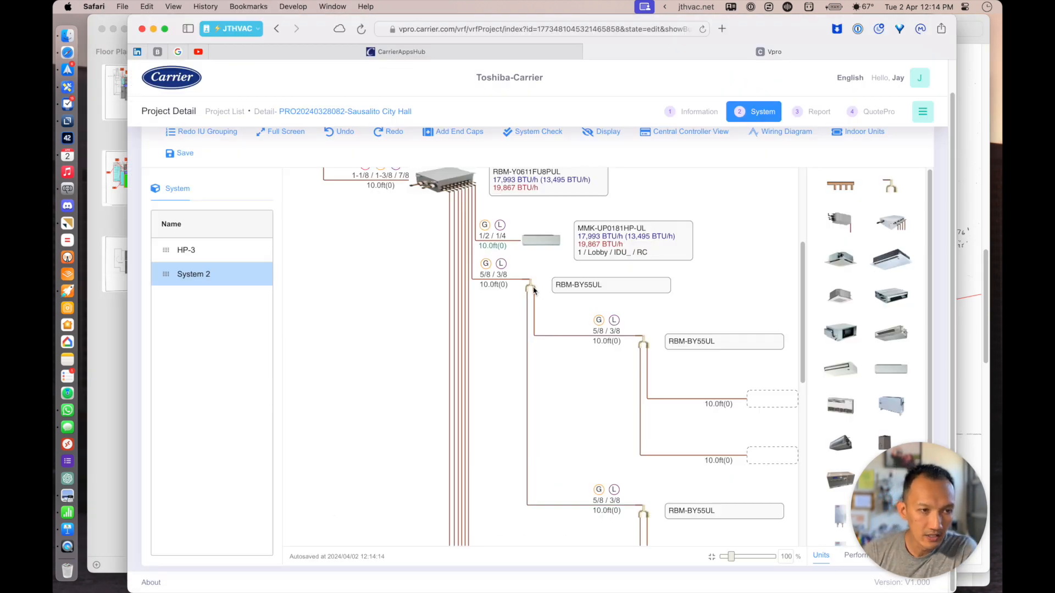
pyautogui.rightClick(533, 287)
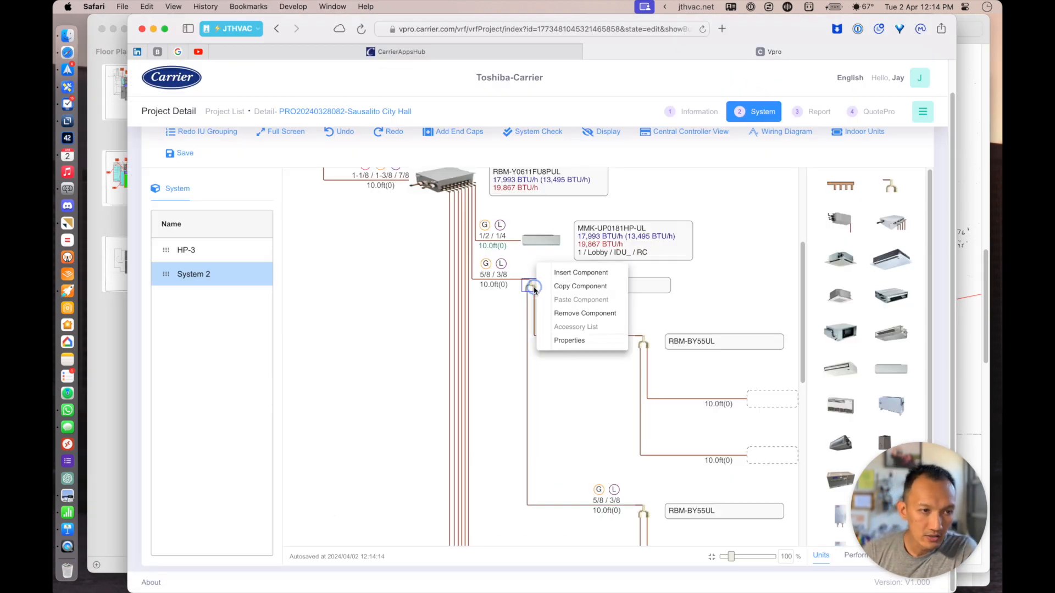
pyautogui.click(335, 133)
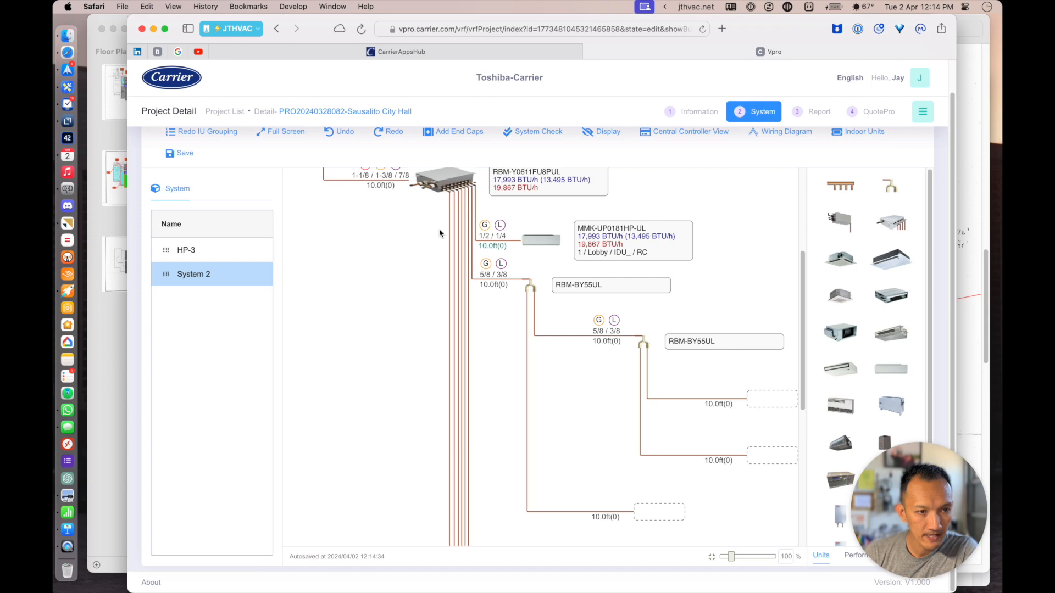
pyautogui.click(344, 134)
# - Add high wall indoor unit MMK-UP0361HP-UL to the second port's upper branch and copy it to the lower branch
pyautogui.moveTo(886, 379); pyautogui.dragTo(666, 341)
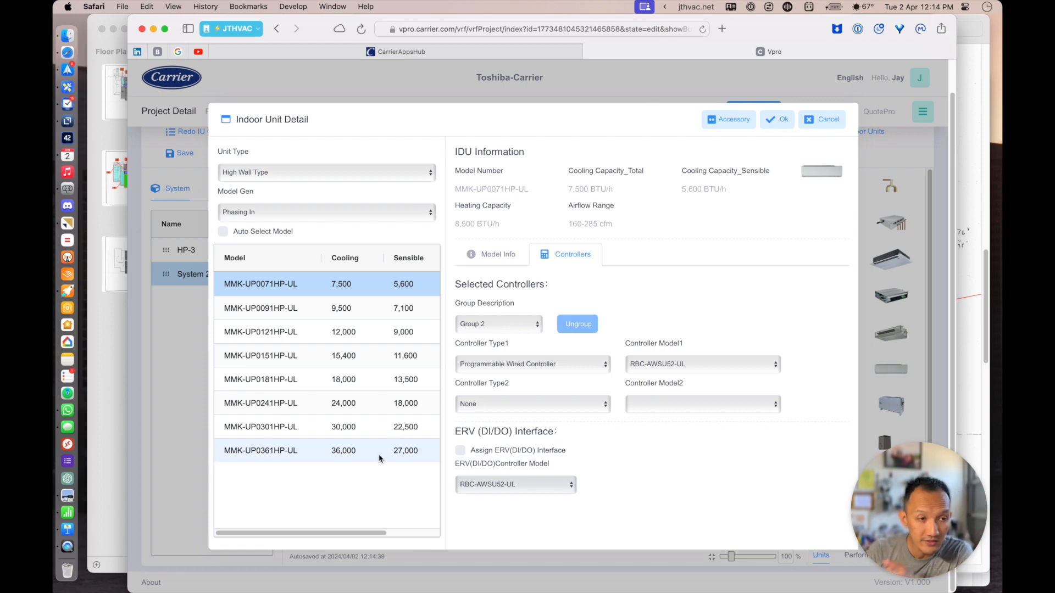
pyautogui.click(293, 450)
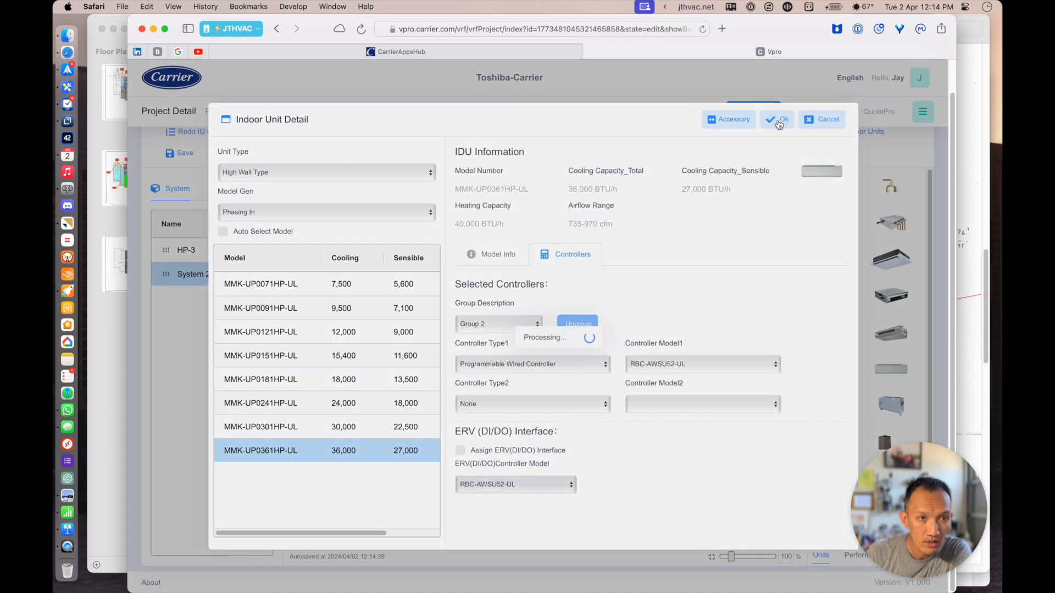
pyautogui.click(778, 121)
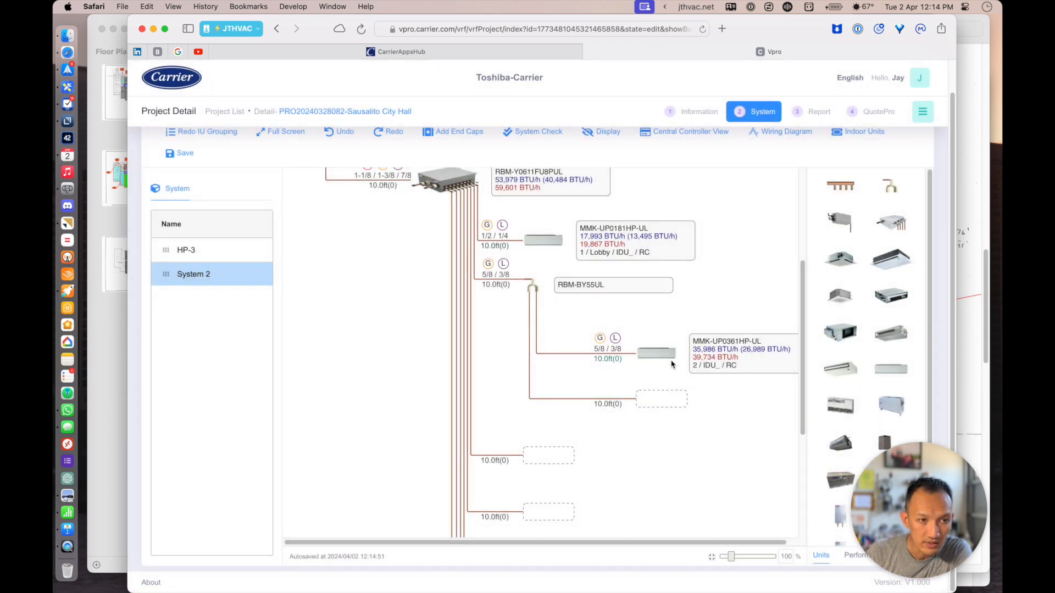
pyautogui.moveTo(655, 358); pyautogui.dragTo(657, 396)
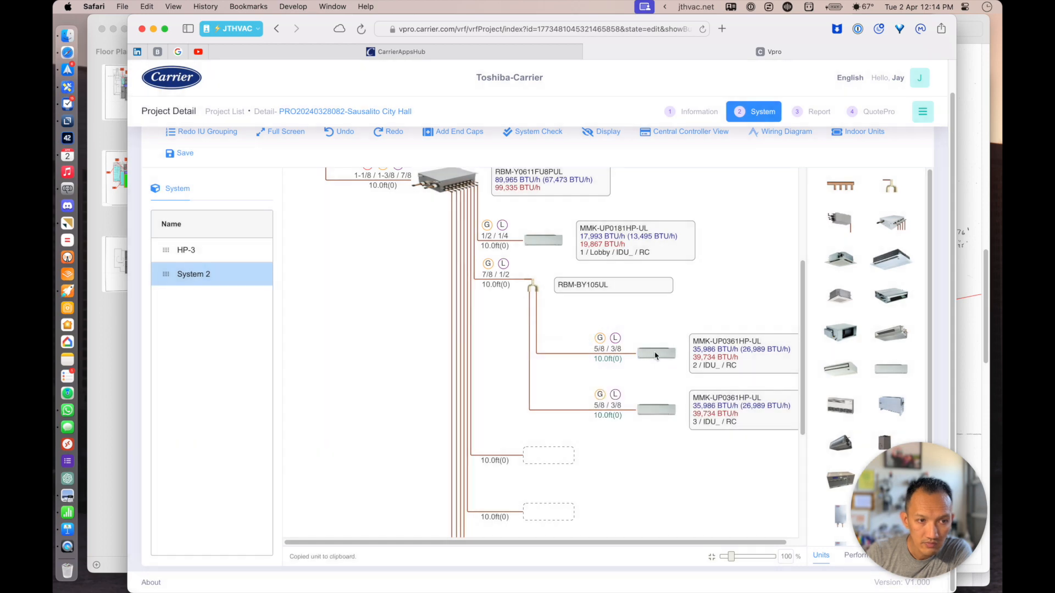
# - Set the room of the upper-branch MMK-UP0361HP-UL unit to Library A
pyautogui.click(656, 355)
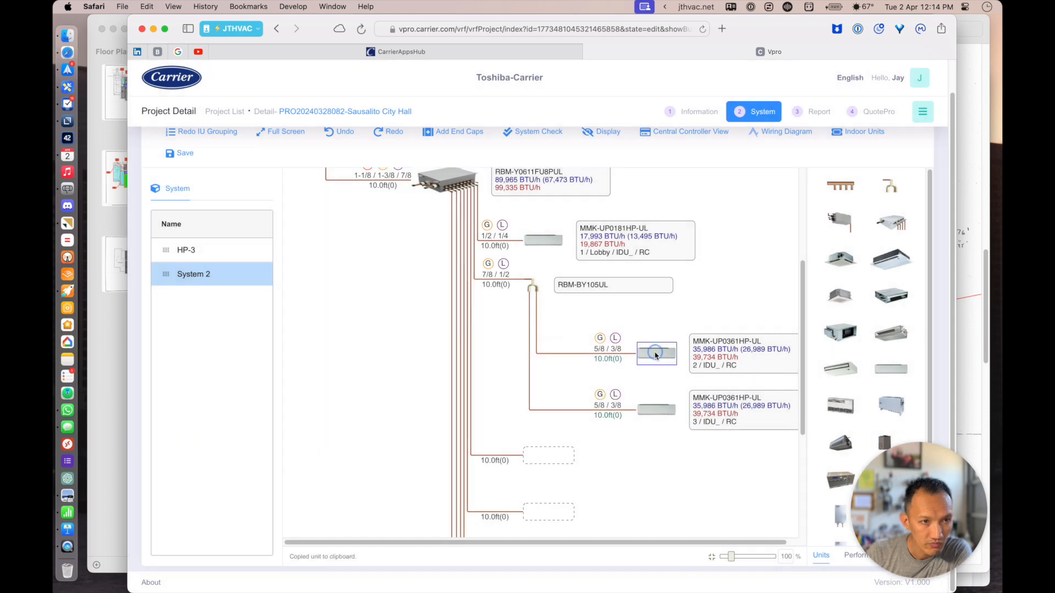
pyautogui.doubleClick(655, 356)
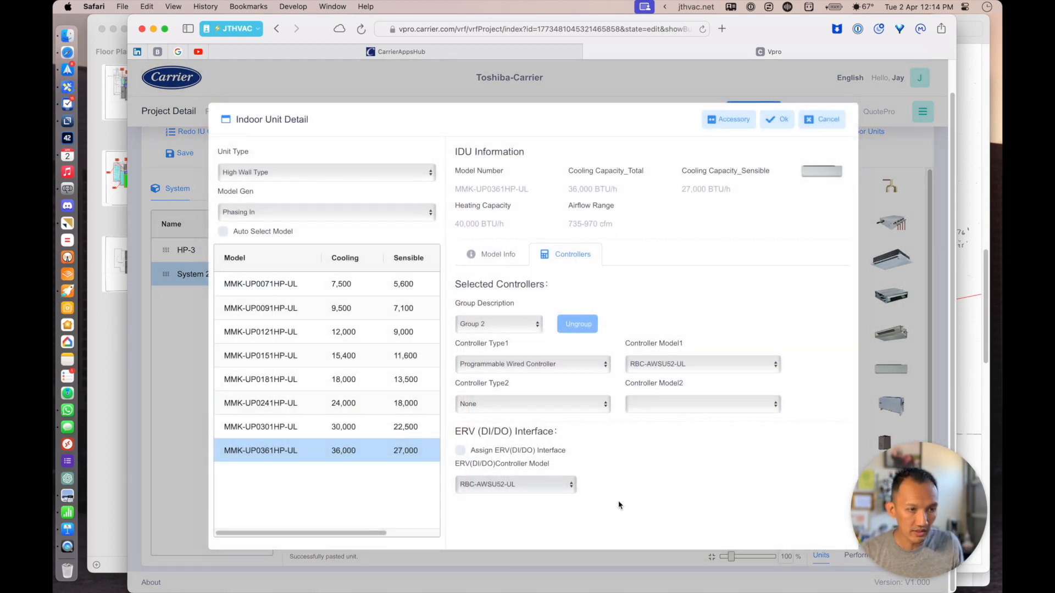
pyautogui.click(495, 254)
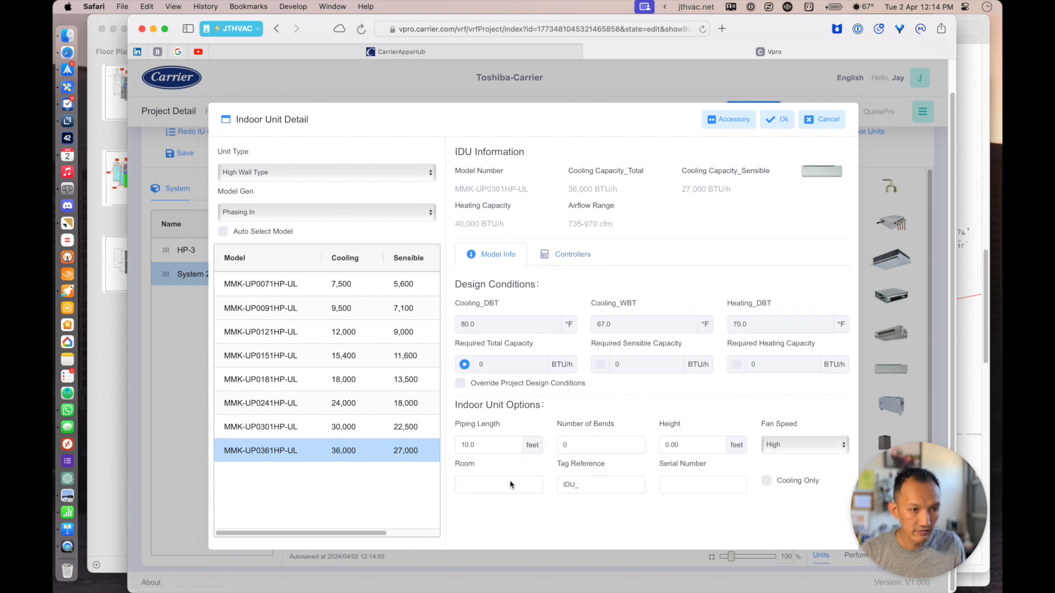
pyautogui.click(499, 484)
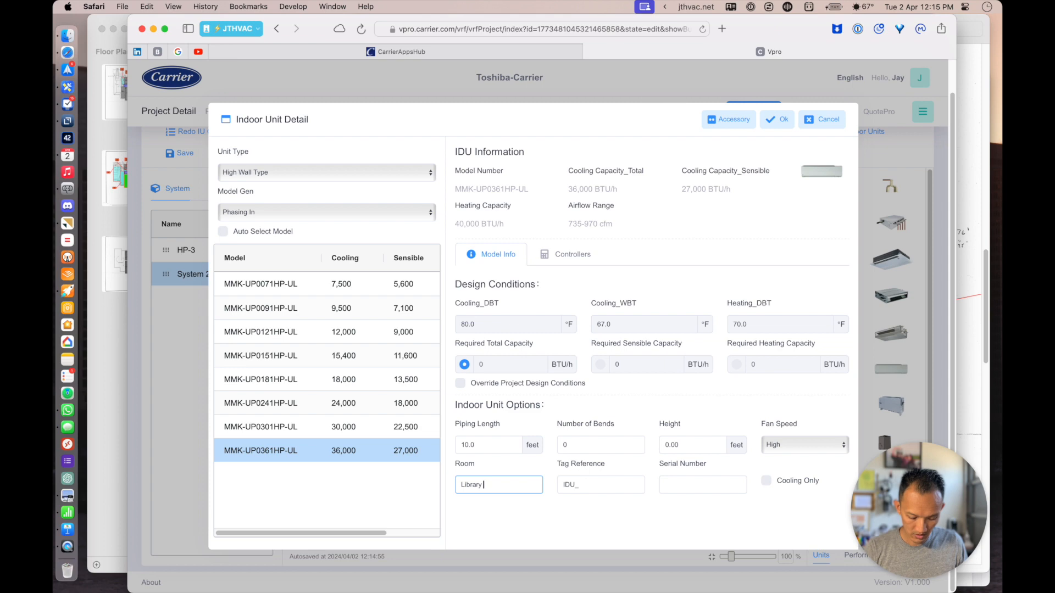
pyautogui.click(778, 120)
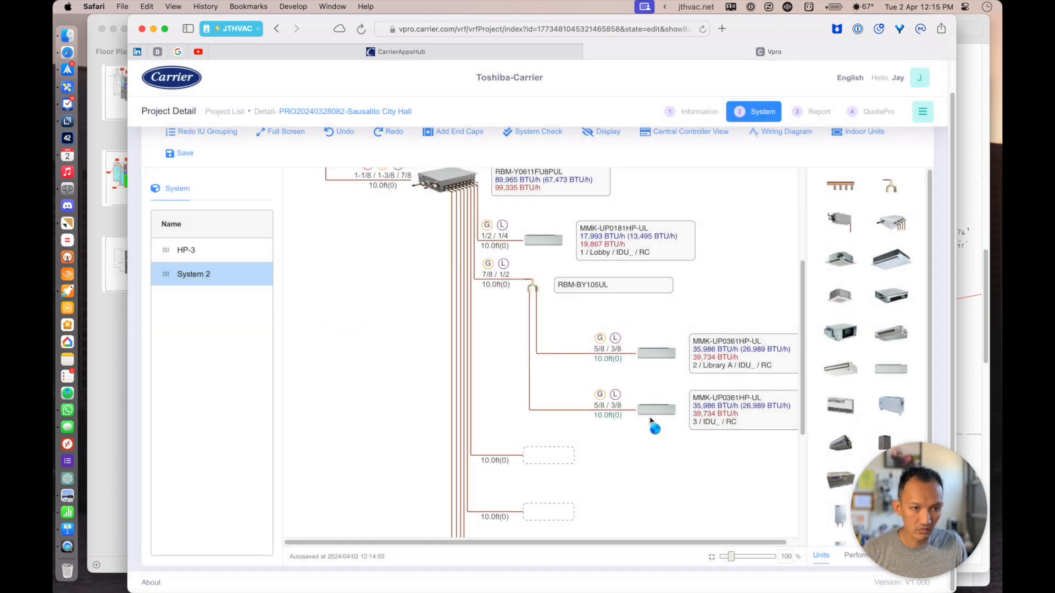
# - Set the room of the lower-branch MMK-UP0361HP-UL unit to Library B
pyautogui.click(647, 412)
pyautogui.doubleClick(638, 412)
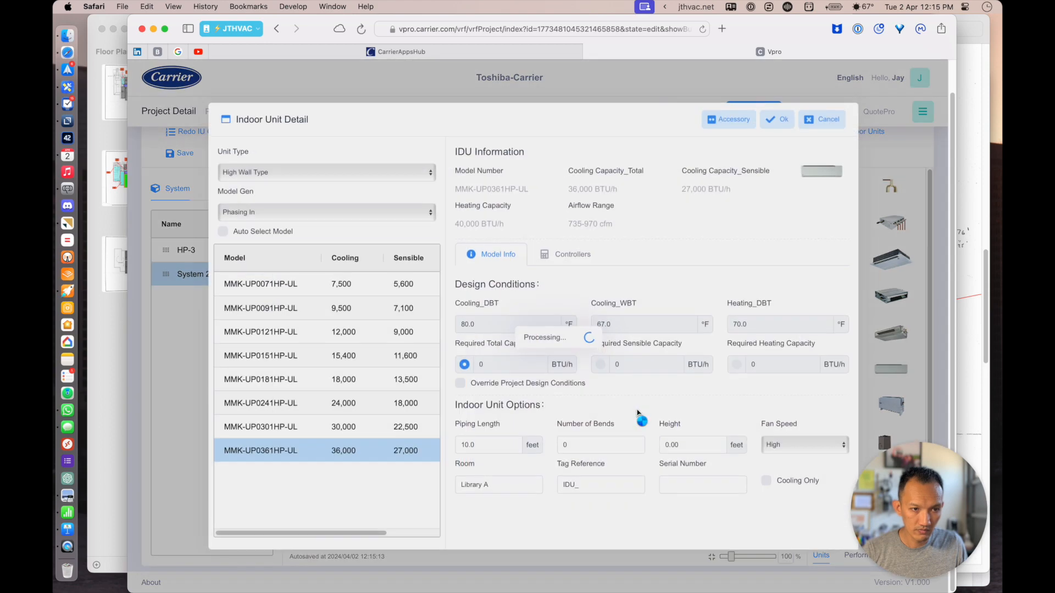
pyautogui.click(503, 484)
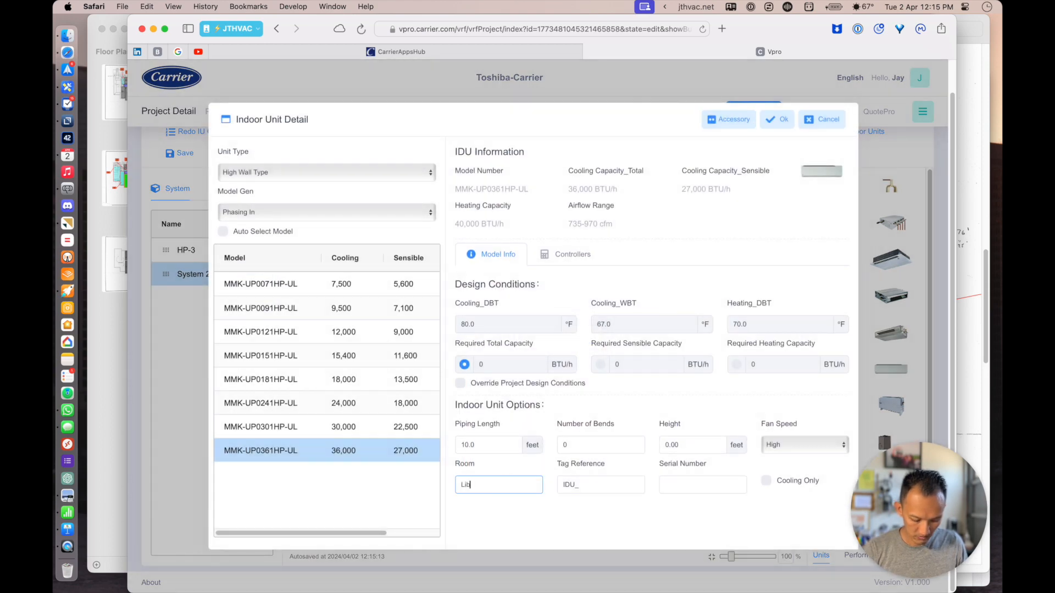
pyautogui.write('Library B')
pyautogui.click(778, 119)
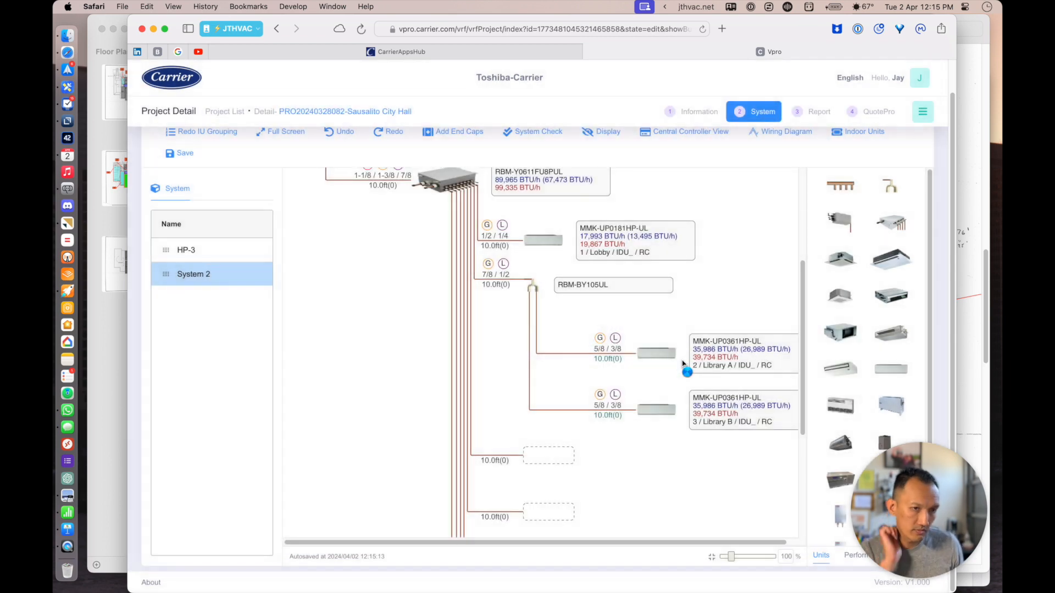
# - Check the remaining second-floor zones in Preview, then in VPro in Safari place high wall unit MMK-UP0121HP-UL on the FS unit's third port
pyautogui.press('super+Tab')
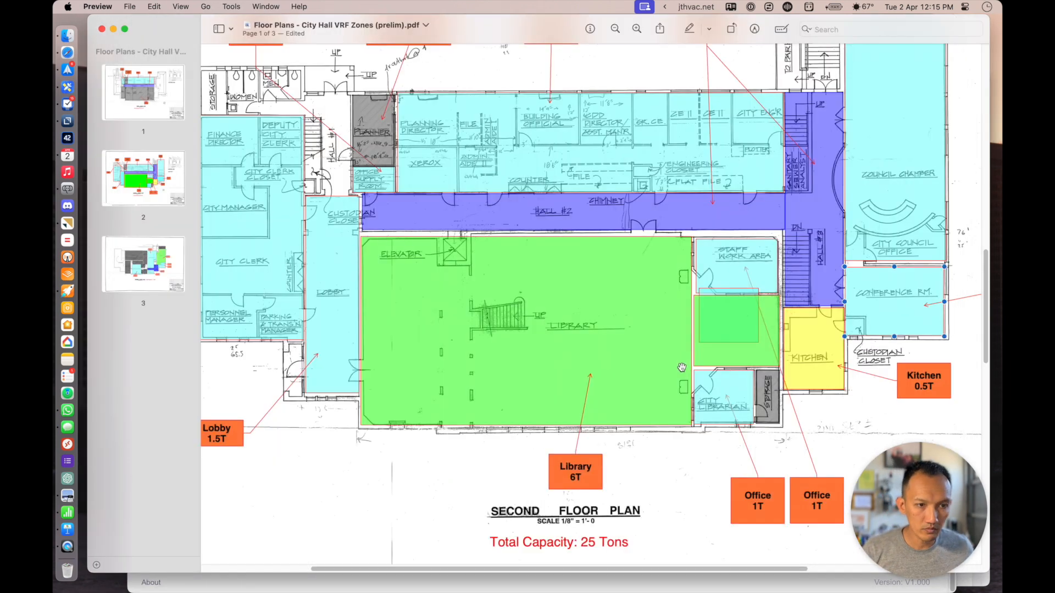
pyautogui.hscroll(3, 693, 376)
pyautogui.press('super+Tab')
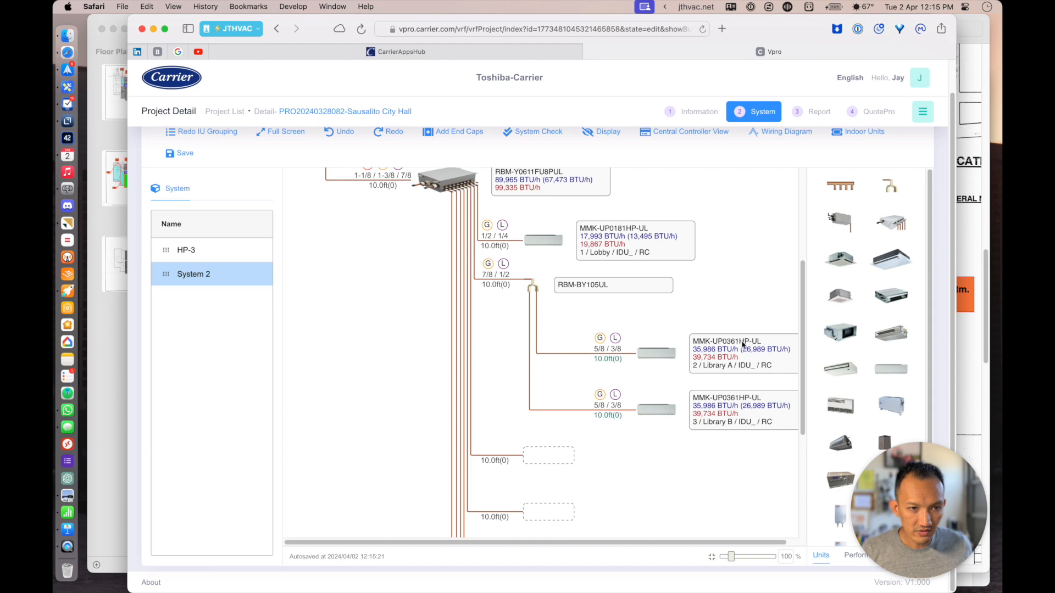
pyautogui.moveTo(891, 373); pyautogui.dragTo(553, 464)
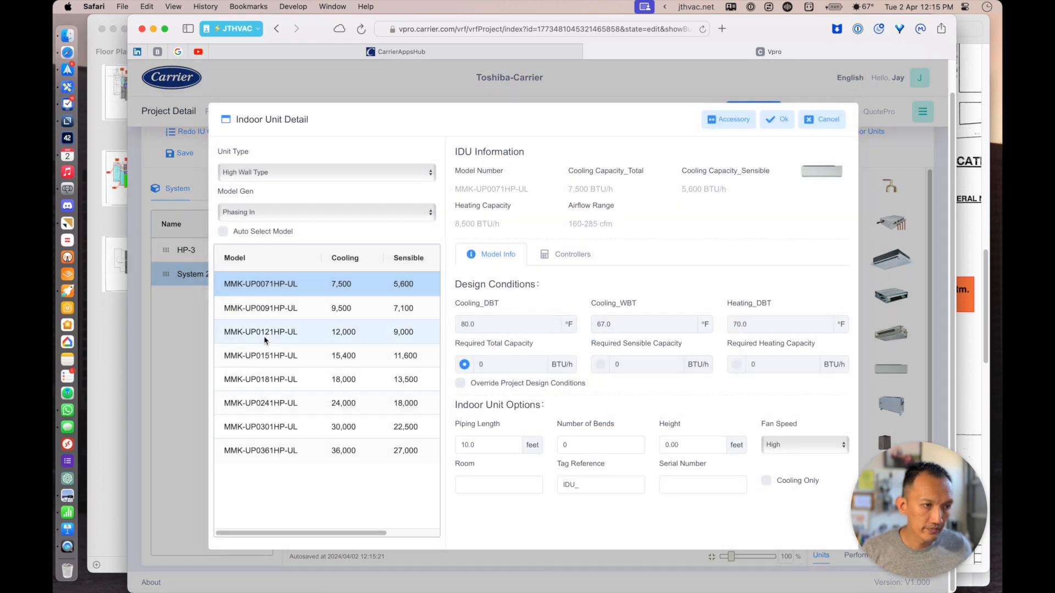
pyautogui.click(264, 339)
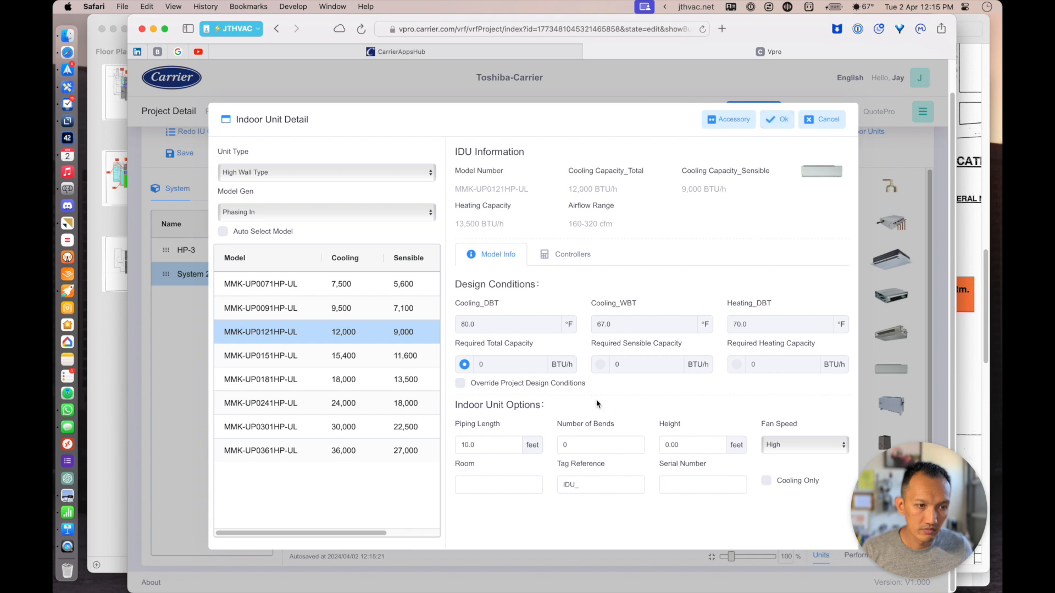
# - Look up the office's room name on the floor plan in Preview and set the new MMK-UP0121HP-UL unit's room to City Librarian in VPro
pyautogui.click(504, 491)
pyautogui.press('super+Tab')
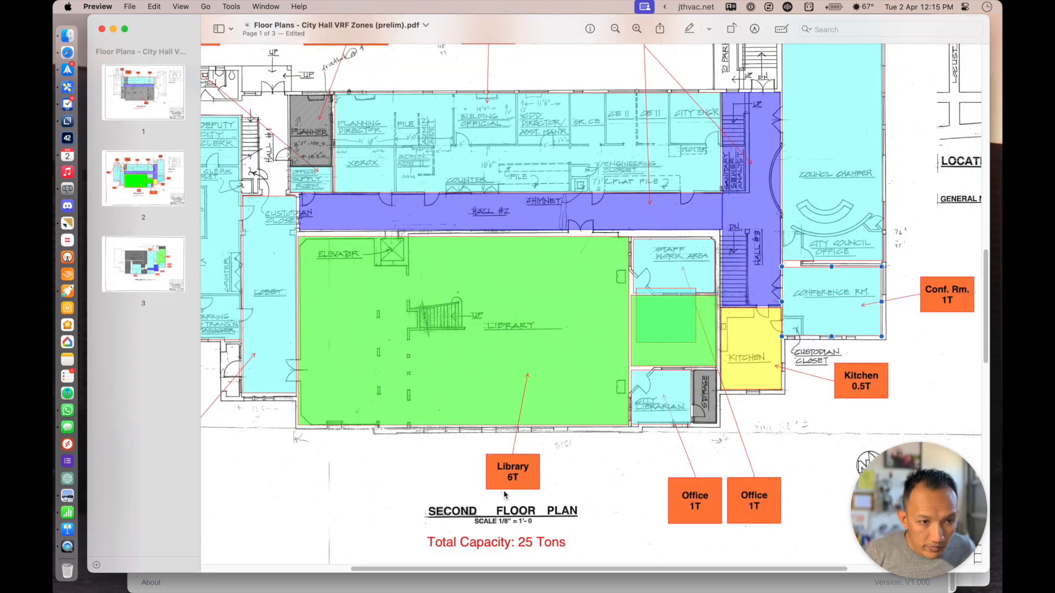
pyautogui.press('super+Tab')
pyautogui.write('City')
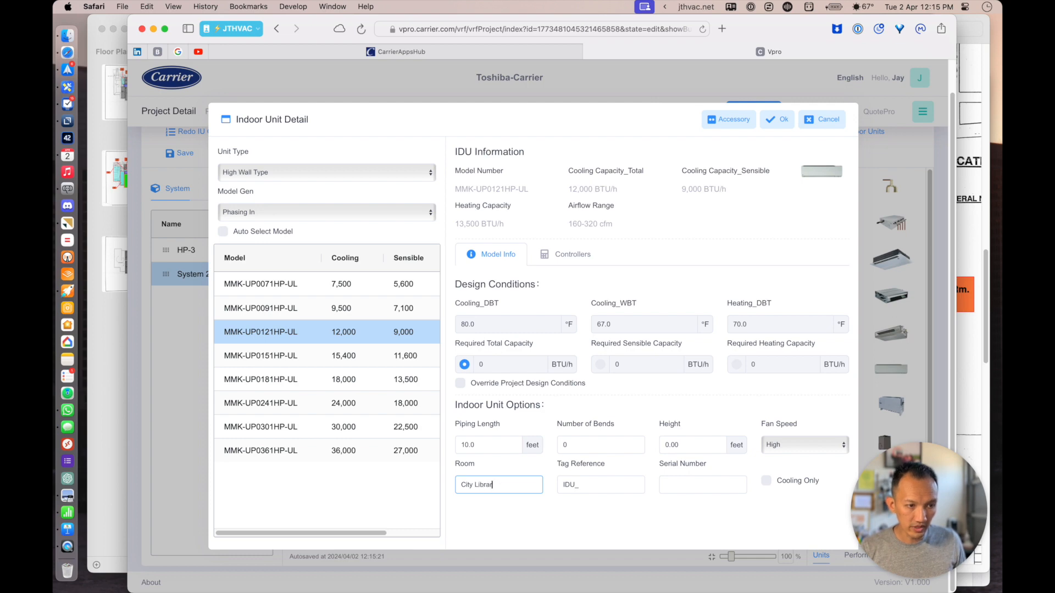
pyautogui.click(777, 119)
# - Recheck the second-floor offices in Preview, return to VPro, and copy the City Librarian unit to the FS unit's fourth port
pyautogui.press('super+Tab')
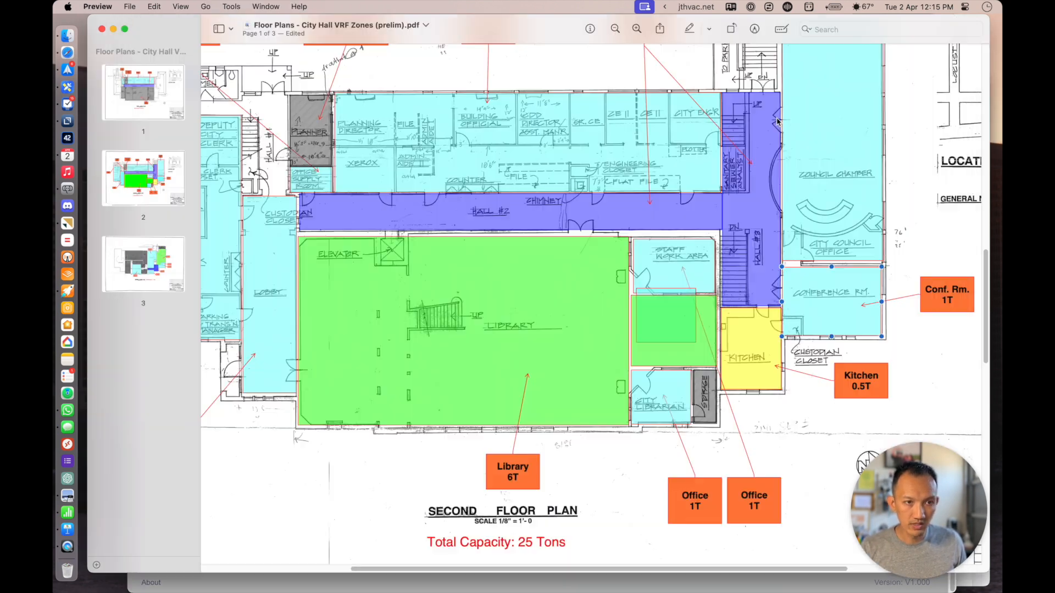
pyautogui.press('super+Tab')
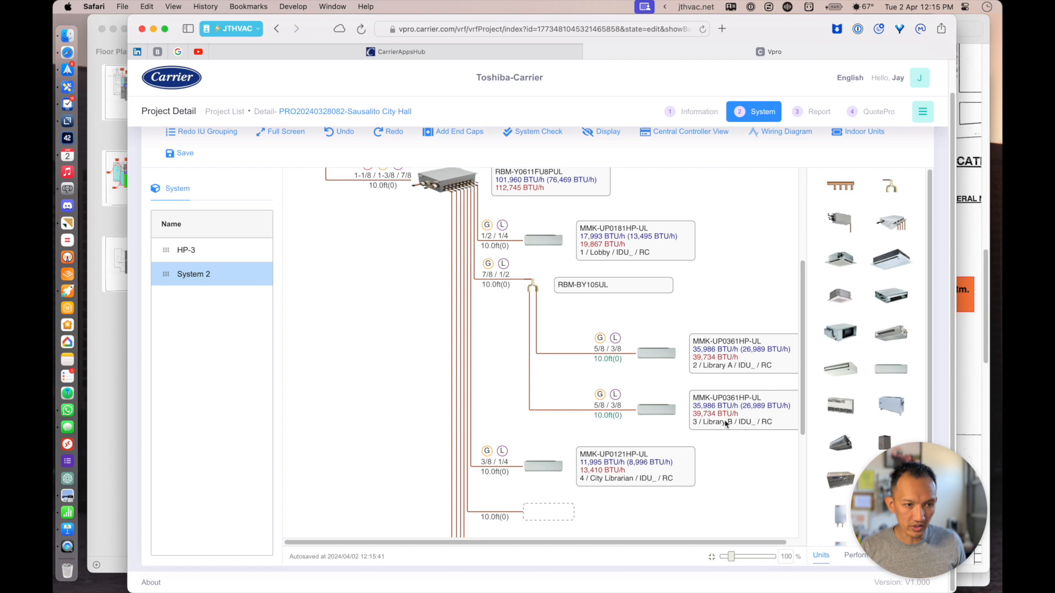
pyautogui.moveTo(542, 467); pyautogui.dragTo(540, 520)
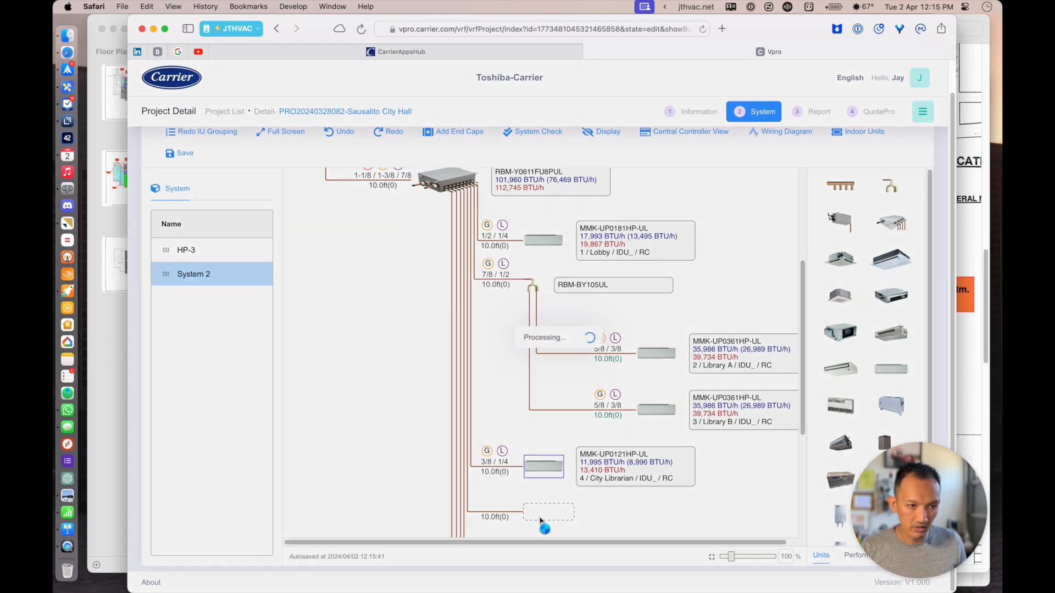
pyautogui.scroll(-2, 755, 479)
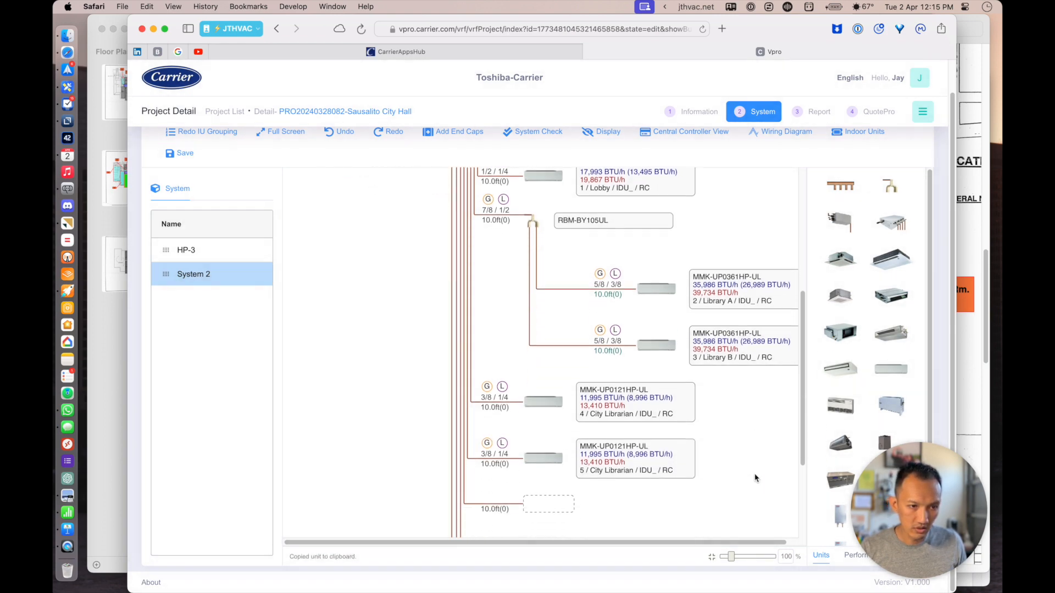
# - Set the room of the copied MMK-UP0121HP-UL unit on the fourth port to Staff Work Area
pyautogui.doubleClick(548, 455)
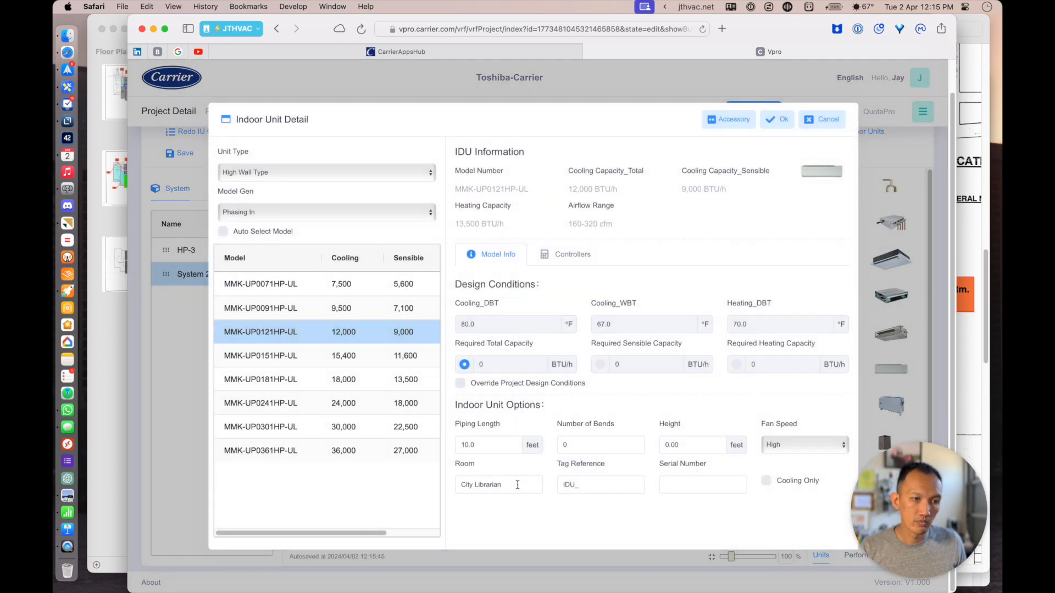
pyautogui.tripleClick(514, 486)
pyautogui.write('Staff Work Area')
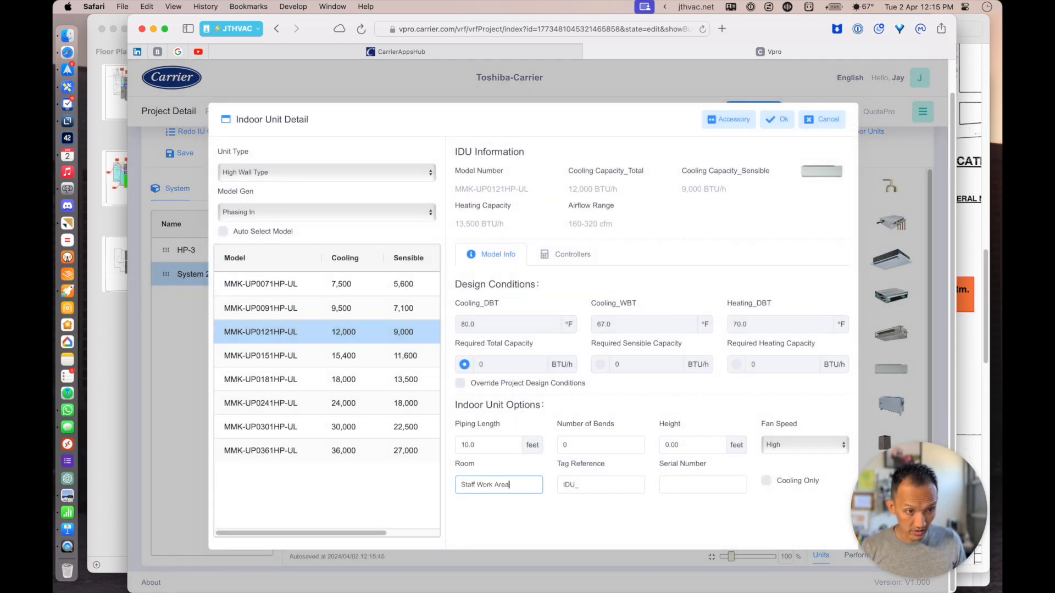
pyautogui.click(778, 119)
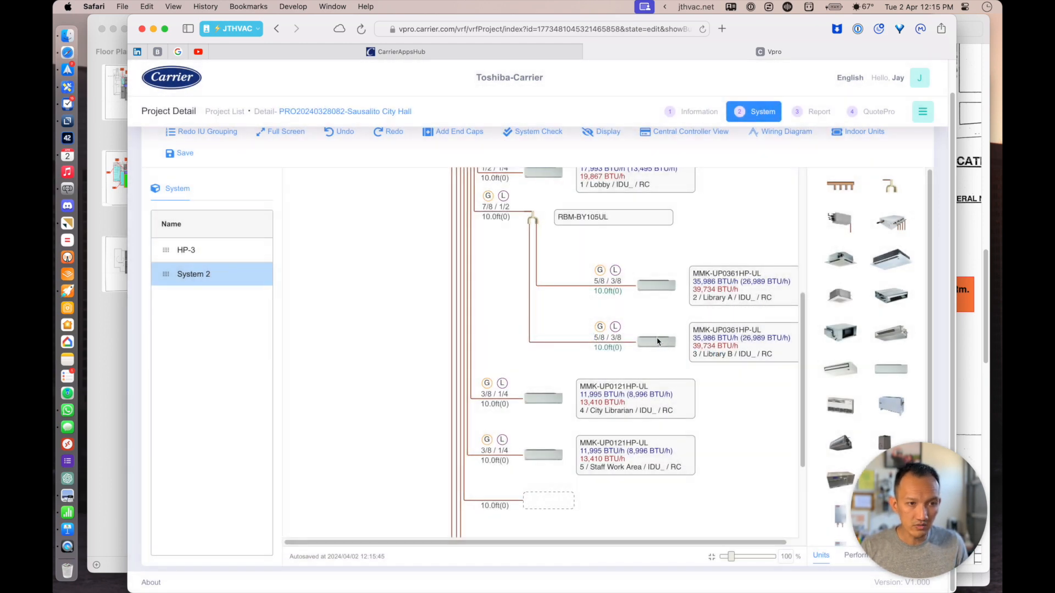
# - Open the details of the Library B indoor unit
pyautogui.click(667, 344)
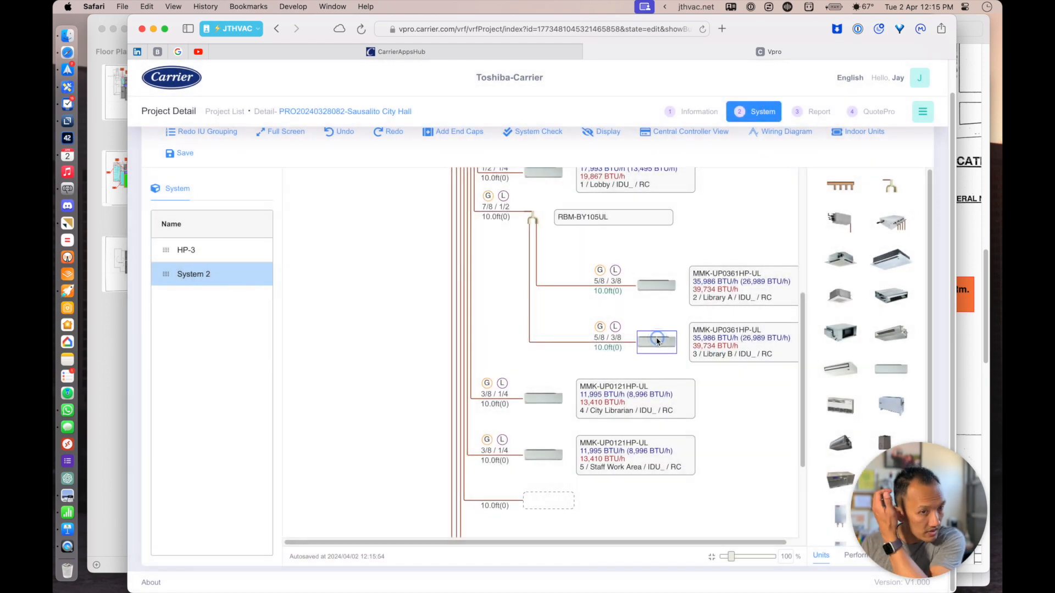
pyautogui.doubleClick(667, 344)
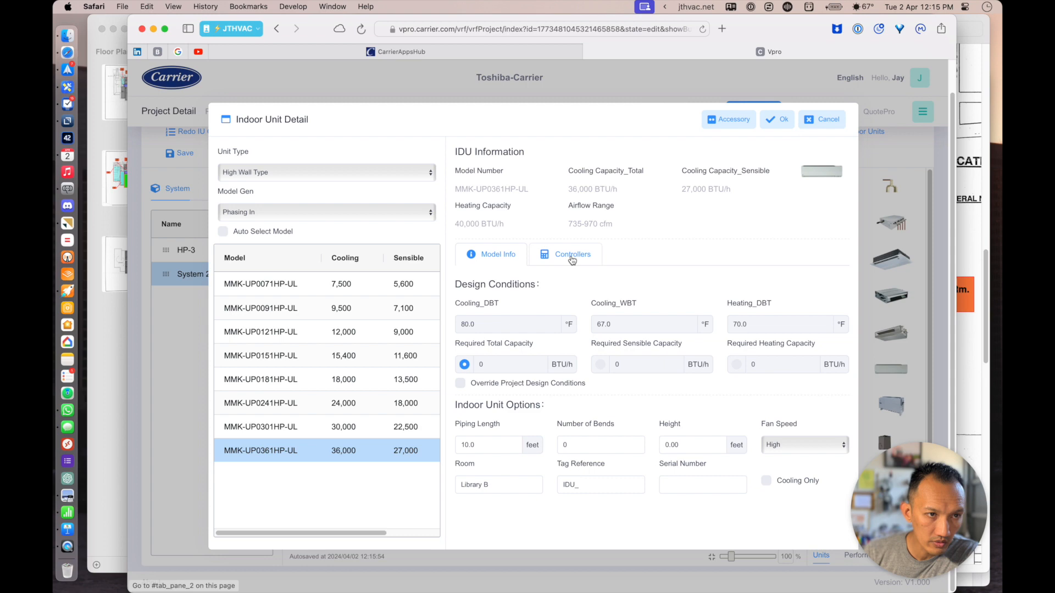
# - Assign the Library B indoor unit to controller Group 2 and accept the unit details
pyautogui.click(572, 258)
pyautogui.click(497, 324)
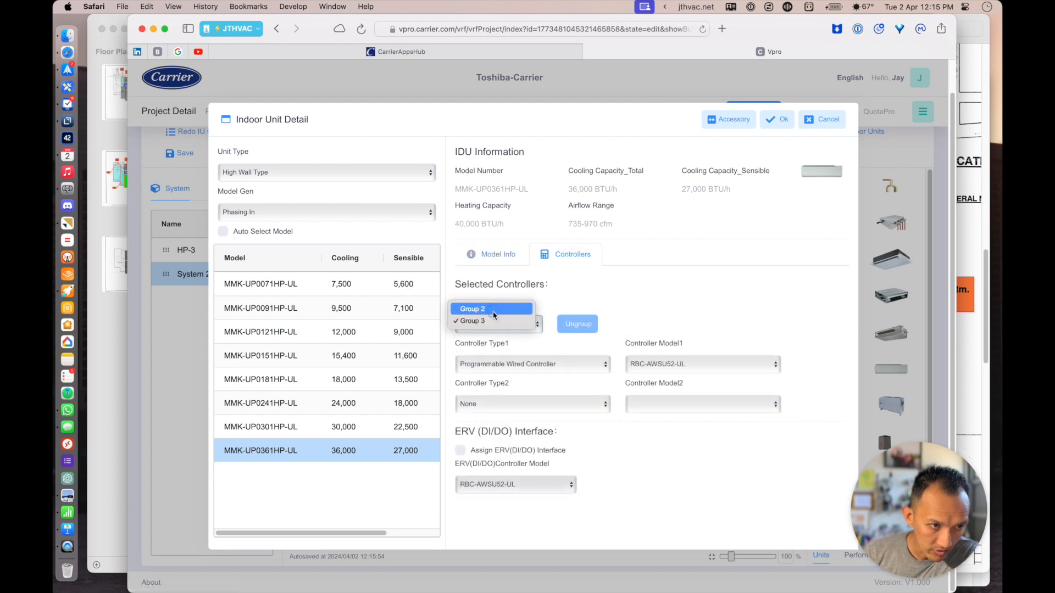
pyautogui.click(491, 315)
pyautogui.click(777, 120)
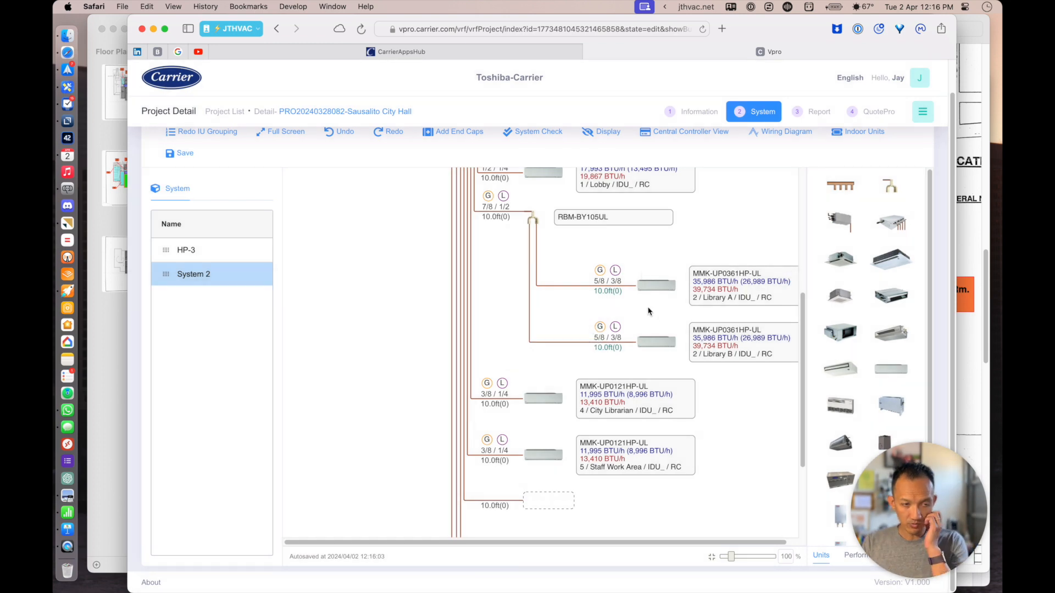
# - Check the floor plan, then place a high wall unit, model MMK-UP0071HP-UL, on the first empty branch with room name Kitchen
pyautogui.scroll(-4, 734, 391)
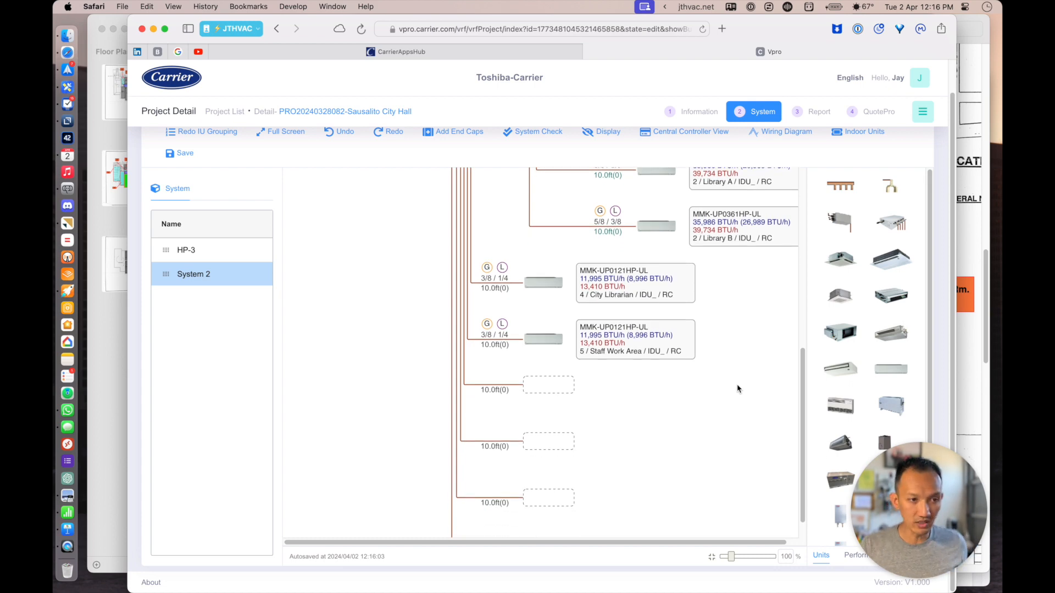
pyautogui.press('super+Tab')
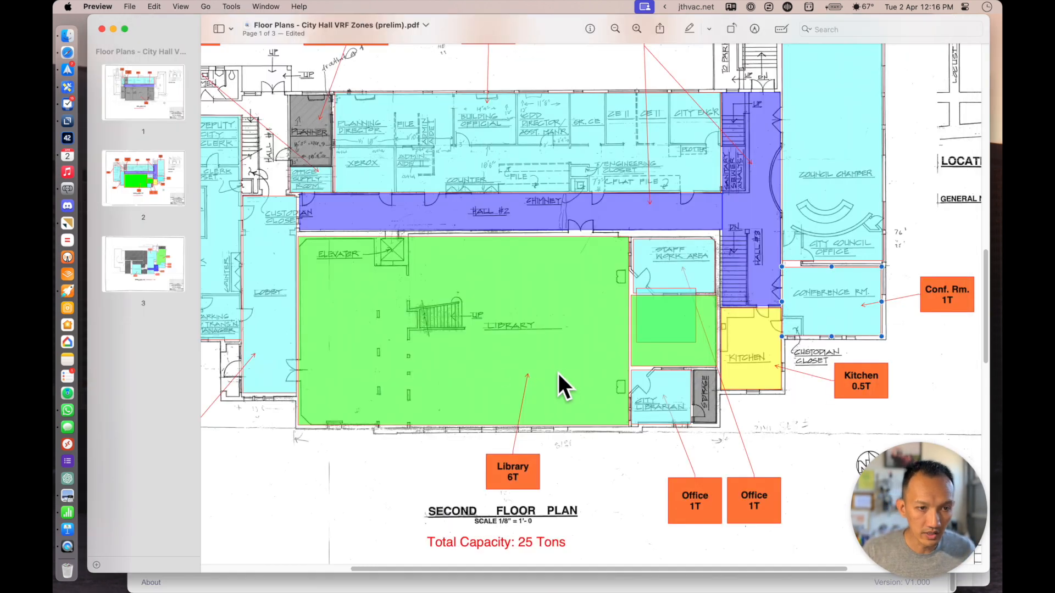
pyautogui.hscroll(3, 710, 383)
pyautogui.press('super+Tab')
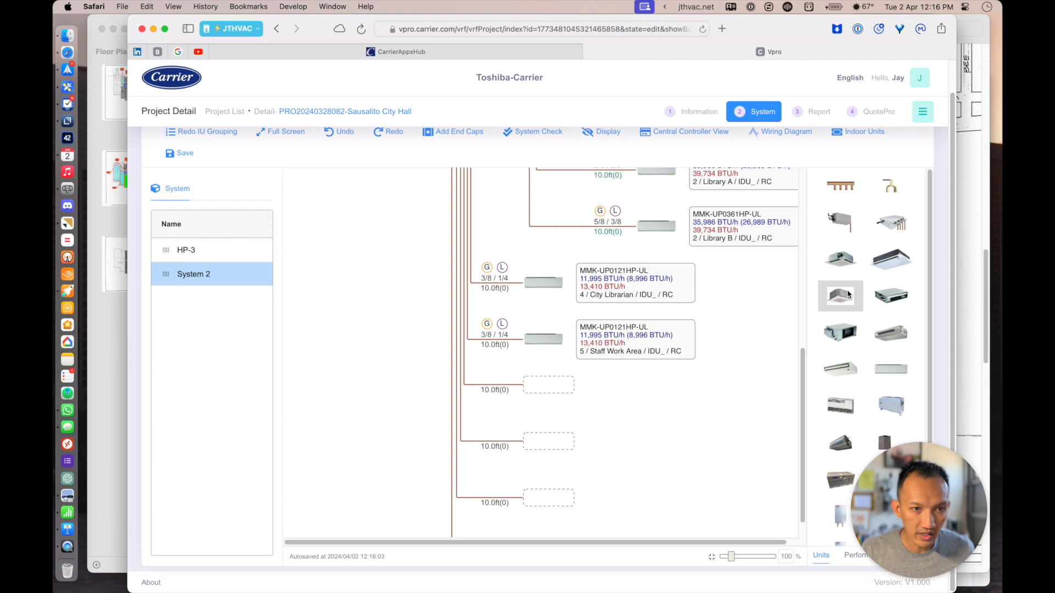
pyautogui.moveTo(893, 377); pyautogui.dragTo(549, 387)
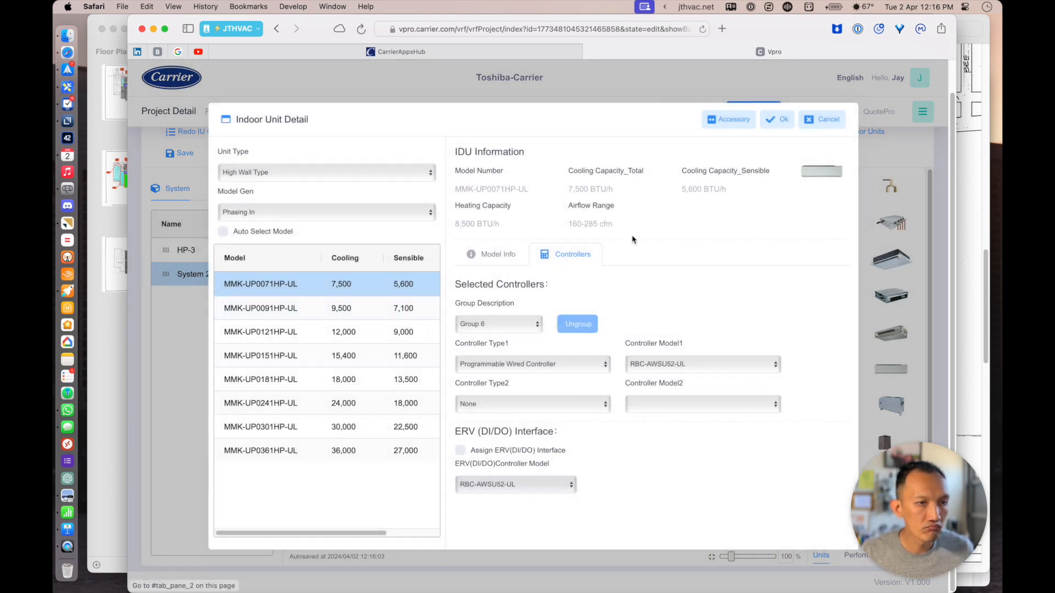
pyautogui.click(492, 254)
pyautogui.click(504, 485)
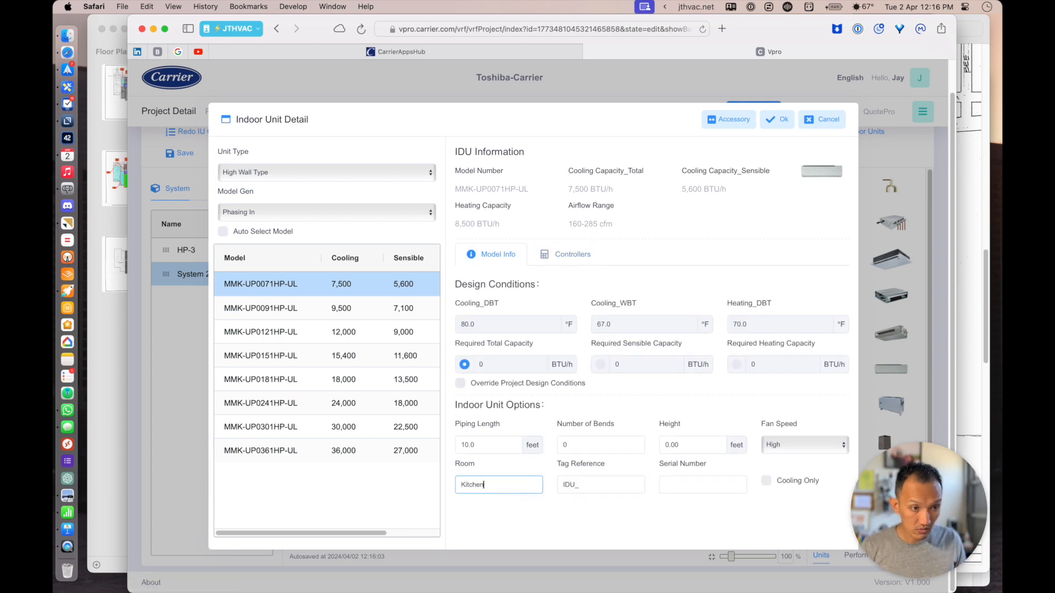
pyautogui.click(777, 119)
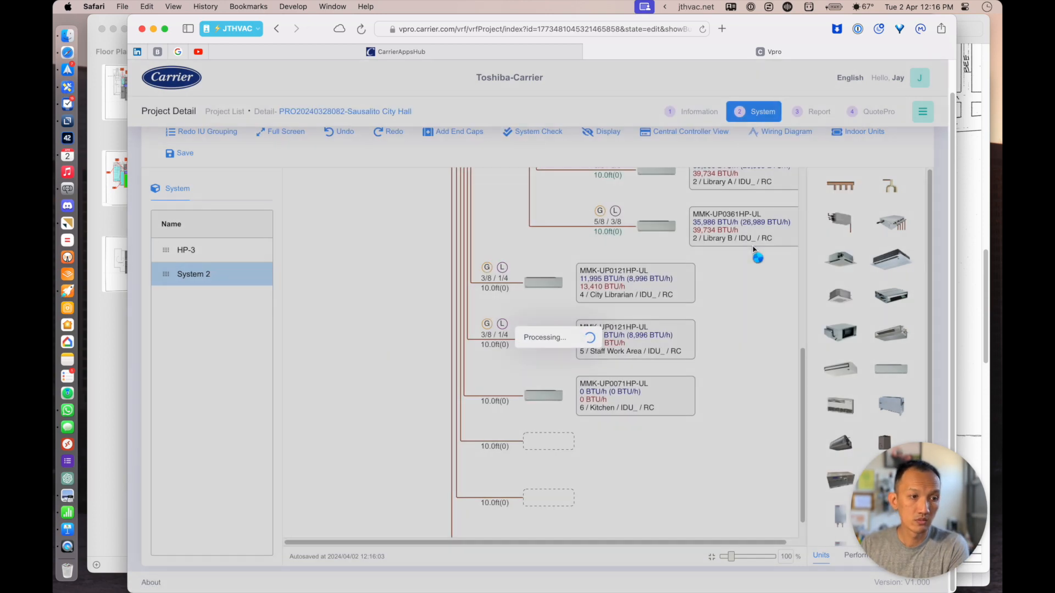
# - Check the floor plan, then place a high wall unit, model MMK-UP0121HP-UL, below the Kitchen unit with room name Conference Room
pyautogui.press('super+Tab')
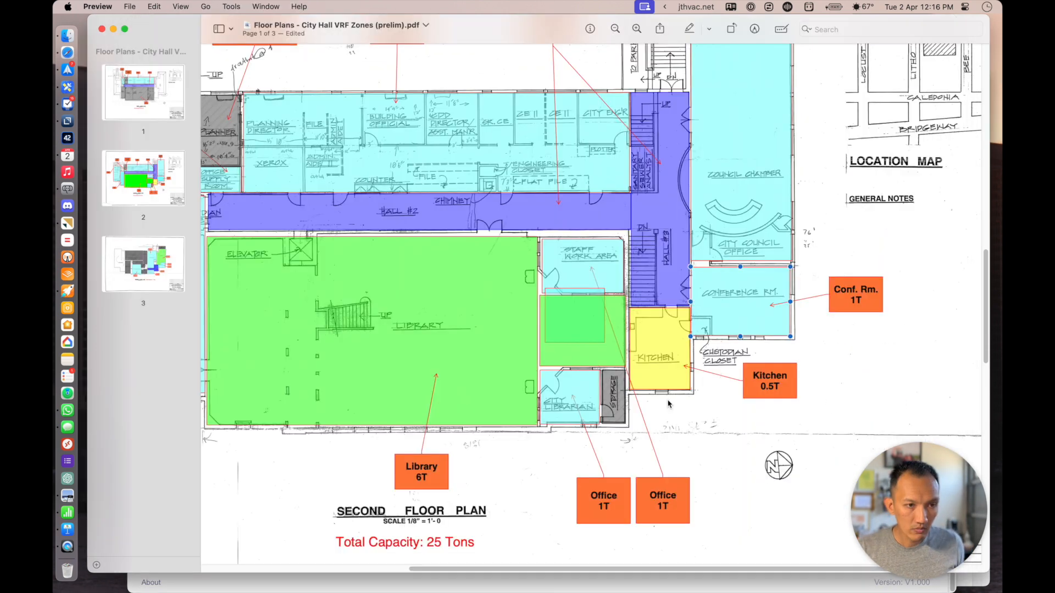
pyautogui.scroll(2, 834, 275)
pyautogui.press('super+Tab')
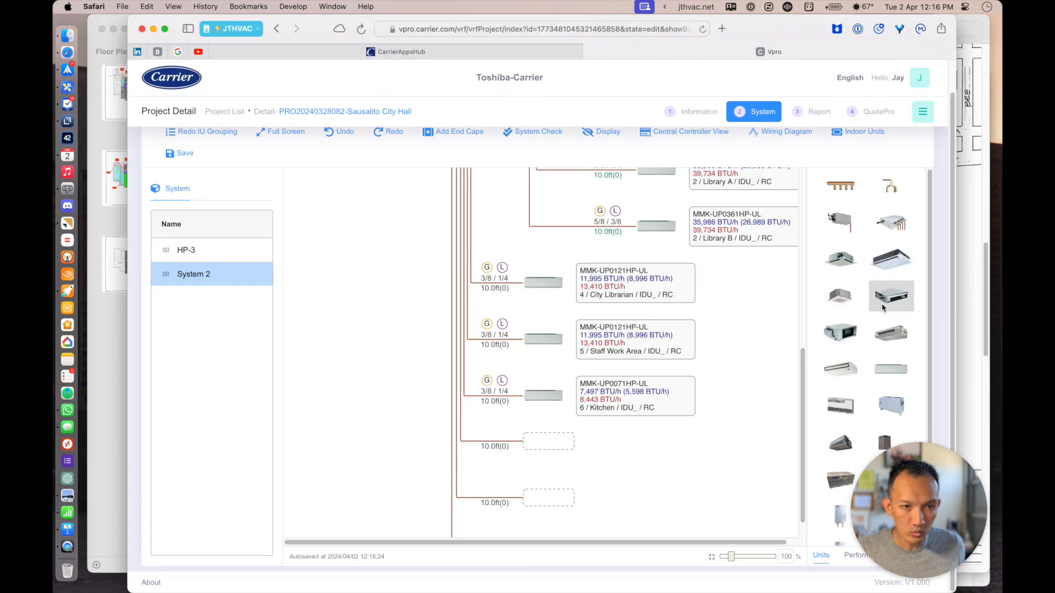
pyautogui.moveTo(894, 370); pyautogui.dragTo(535, 444)
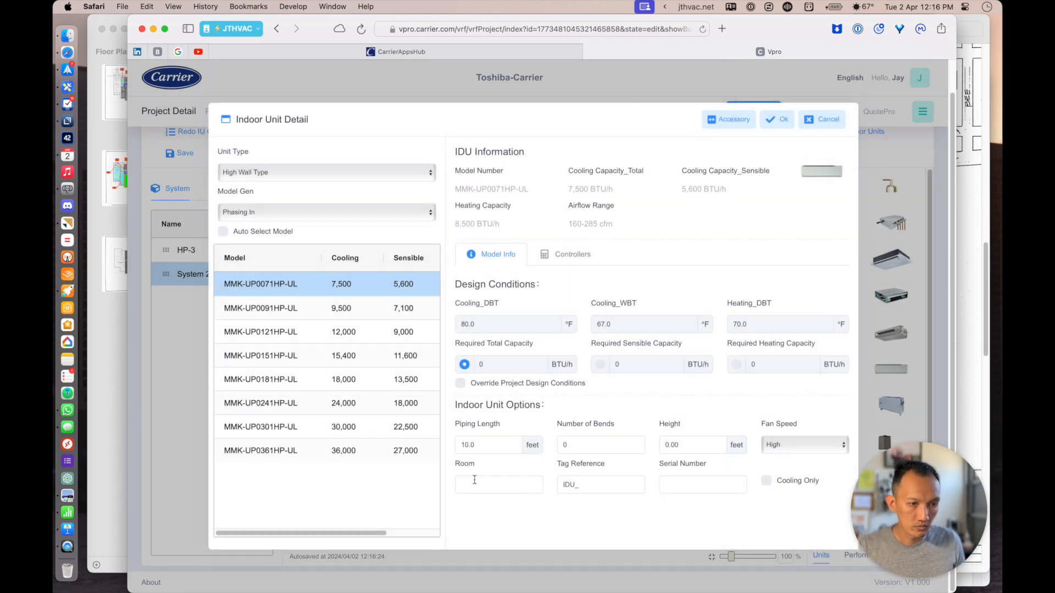
pyautogui.click(283, 352)
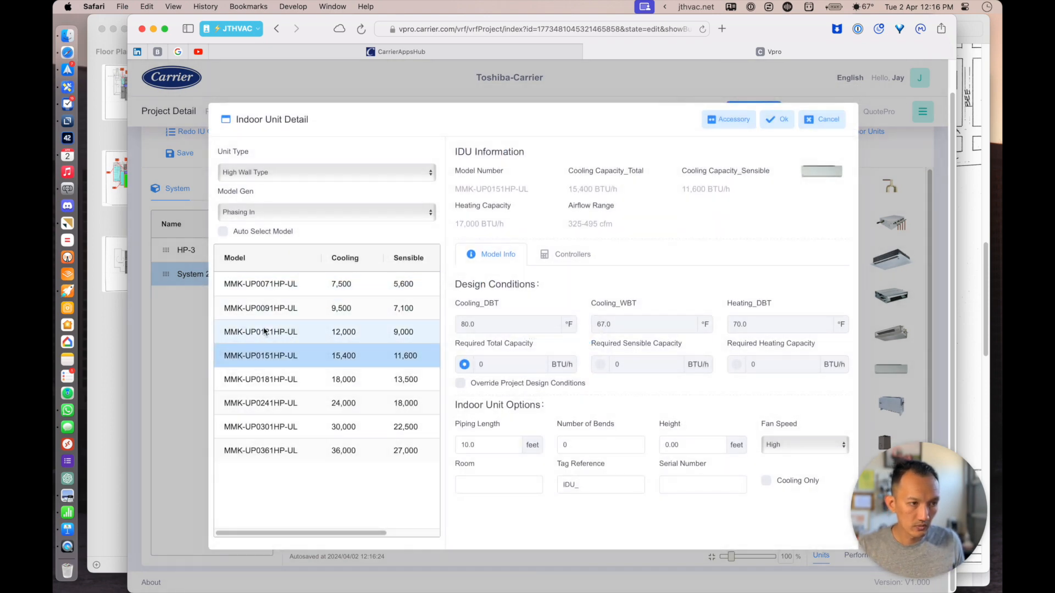
pyautogui.click(262, 334)
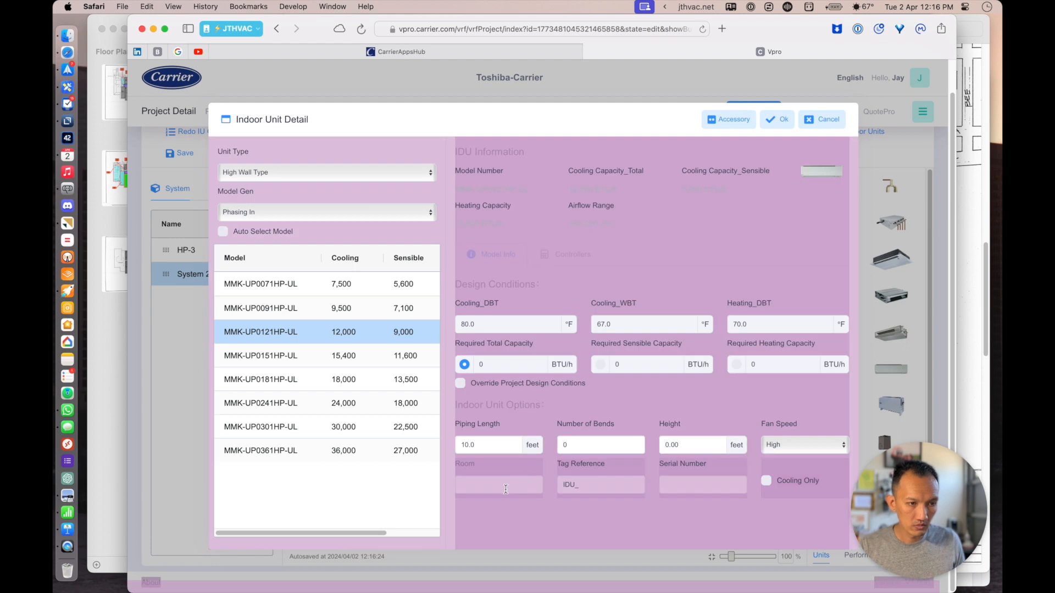
pyautogui.click(510, 488)
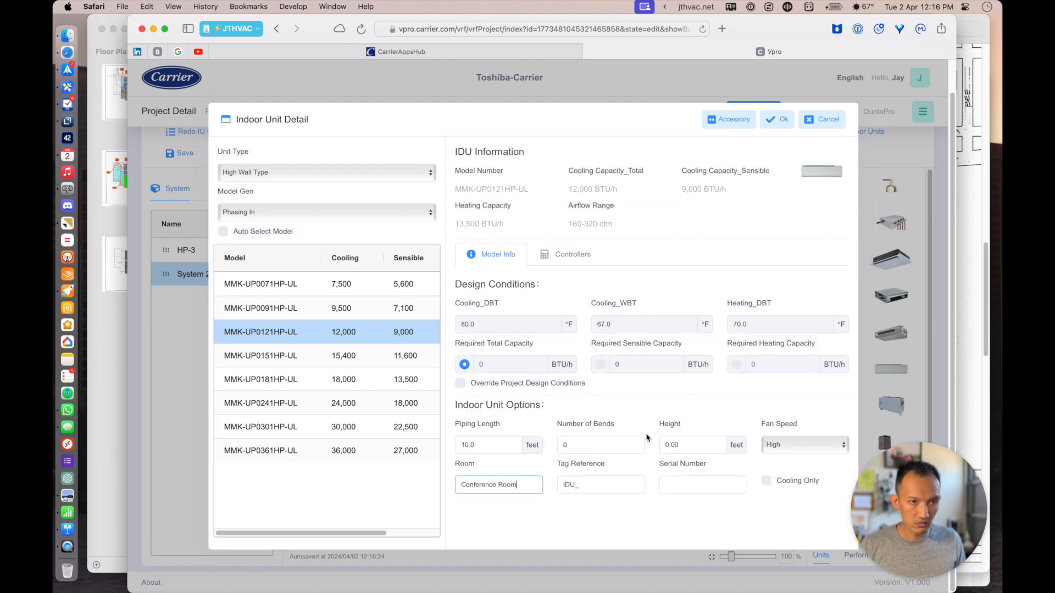
pyautogui.click(777, 119)
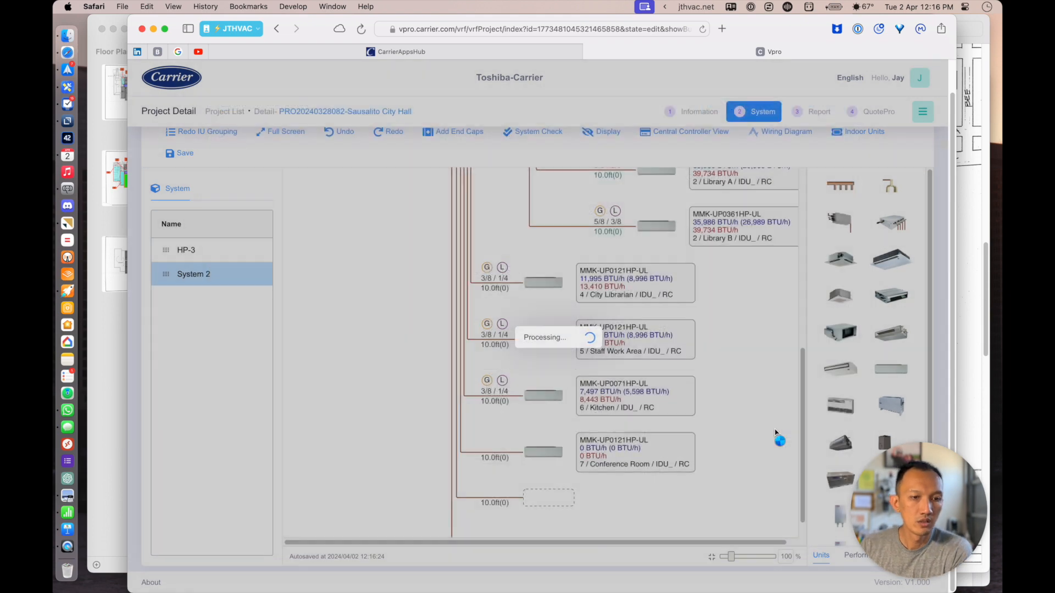
# - Check the floor plan's hallway zones, then place a high wall MMK-UP0121HP-UL unit below the Conference Room unit with room name Hallway a
pyautogui.press('super+Tab')
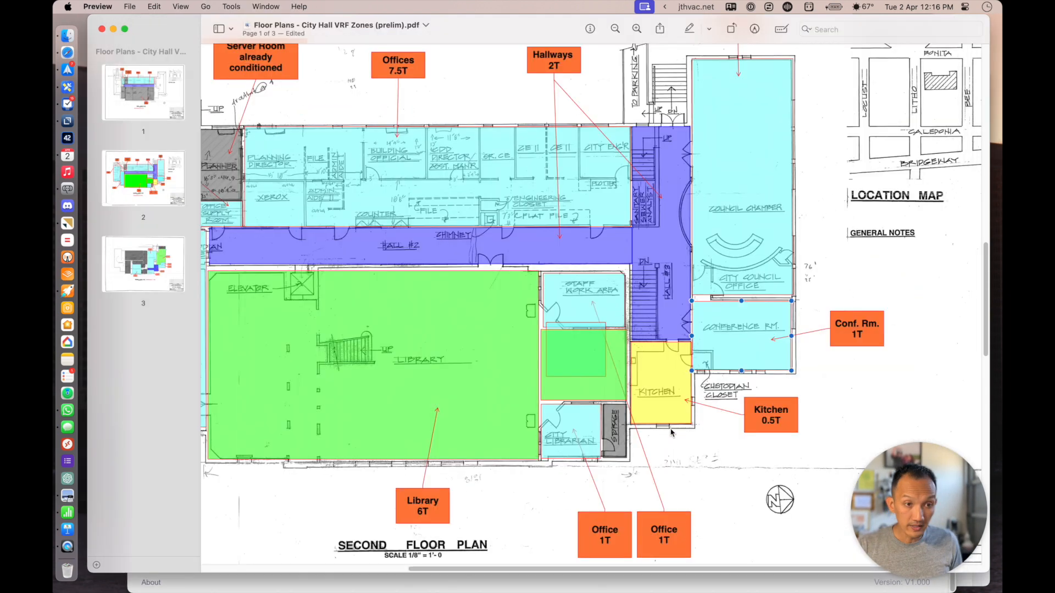
pyautogui.scroll(5, 625, 330)
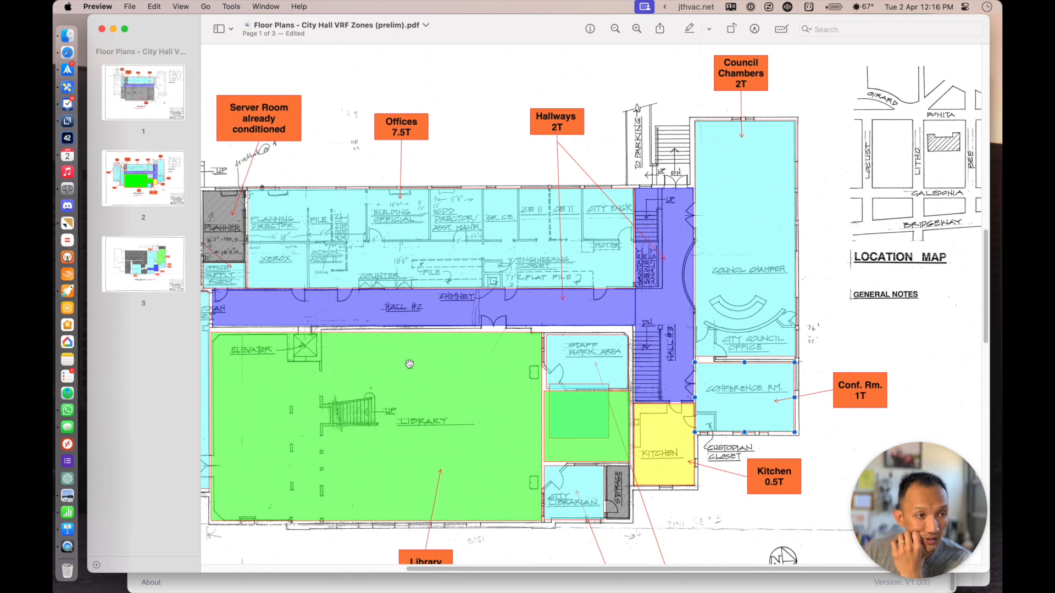
pyautogui.press('super+Tab')
pyautogui.scroll(-1, 712, 425)
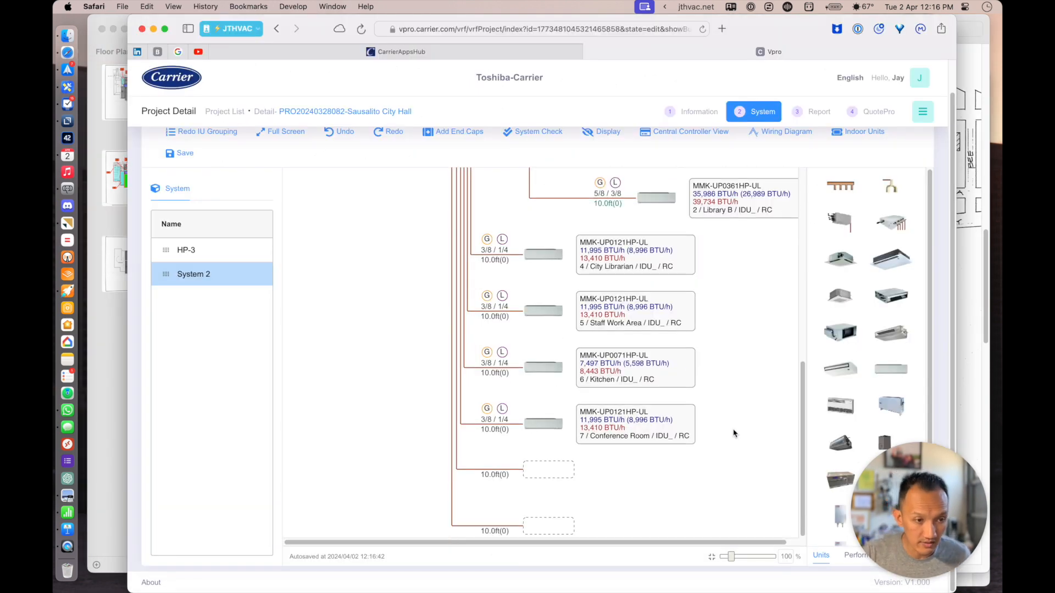
pyautogui.moveTo(895, 373); pyautogui.dragTo(550, 474)
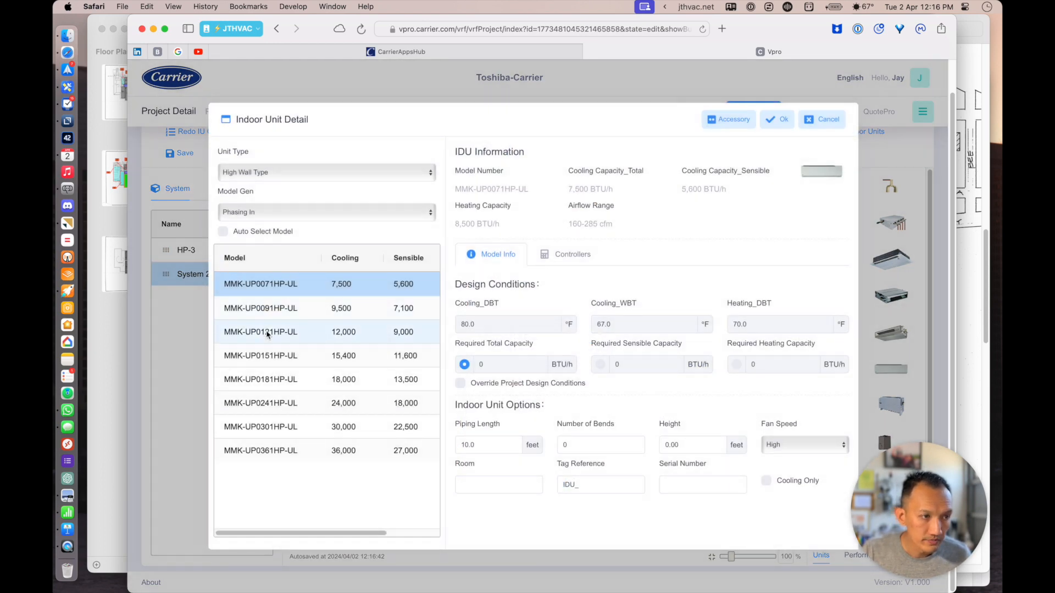
pyautogui.press('super+Tab')
pyautogui.press('super+Tab')
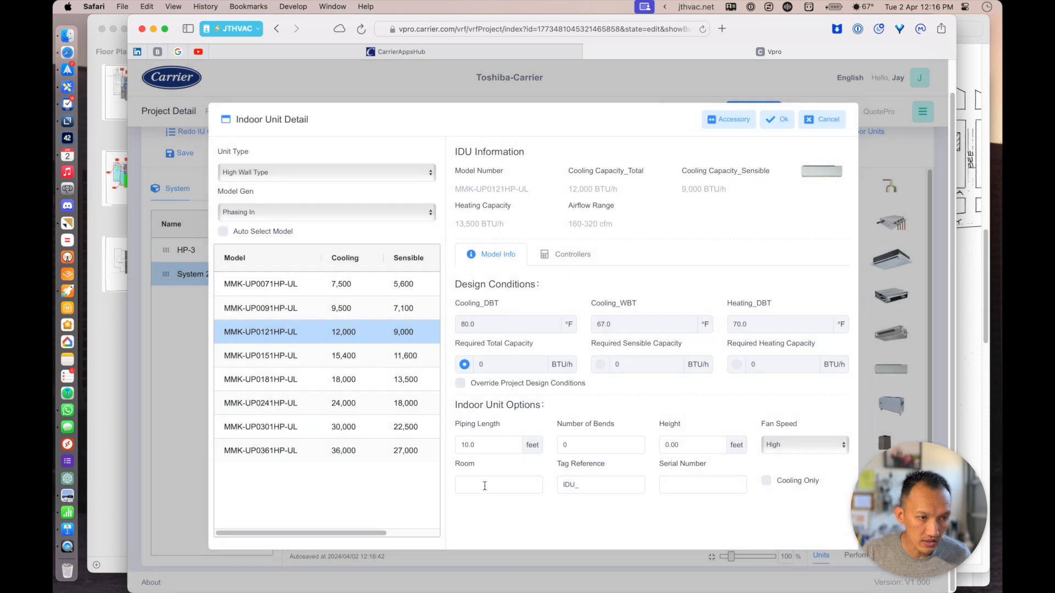
pyautogui.click(485, 486)
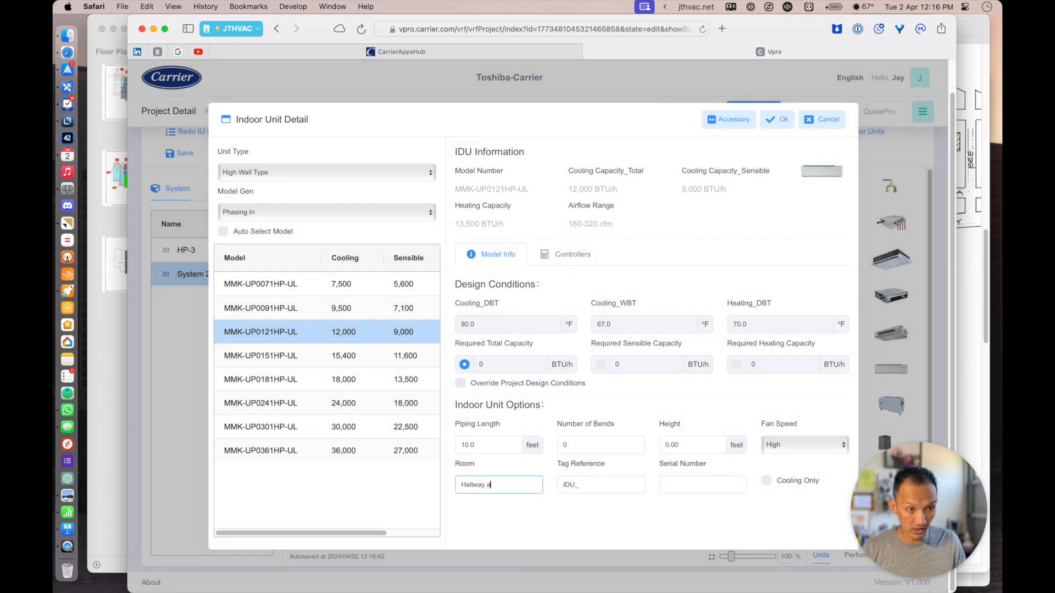
pyautogui.click(777, 119)
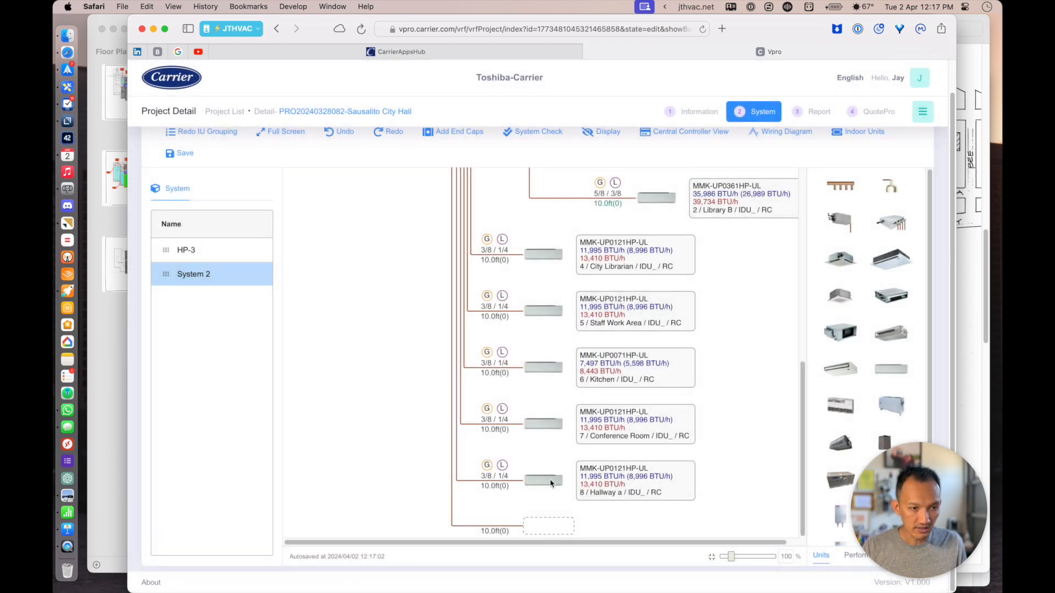
# - Copy the Hallway a unit onto the last empty branch and set the copy's room name to Hallway b
pyautogui.moveTo(550, 481); pyautogui.dragTo(542, 531)
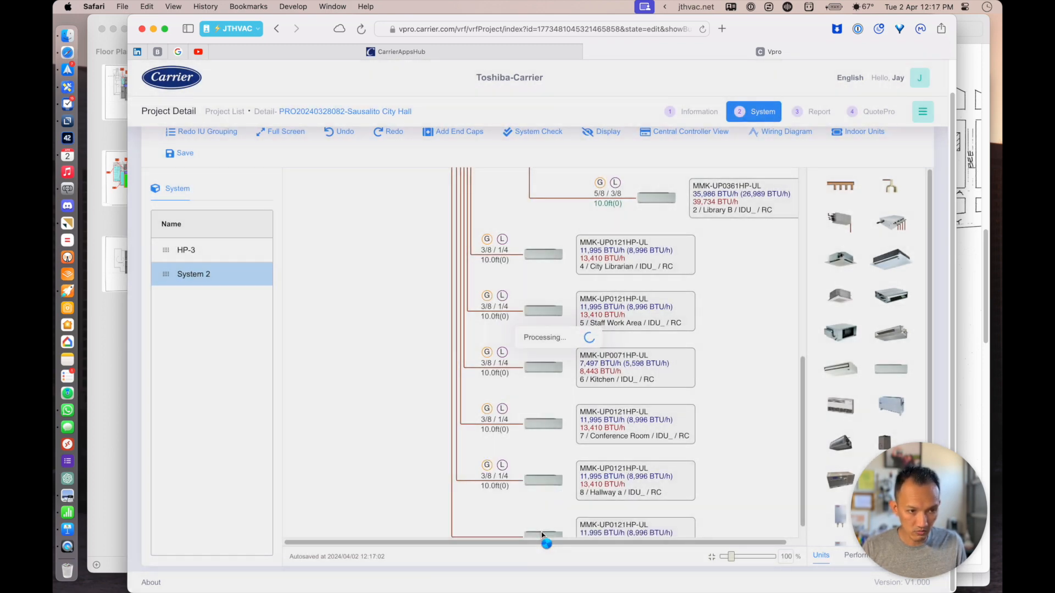
pyautogui.scroll(-1, 745, 436)
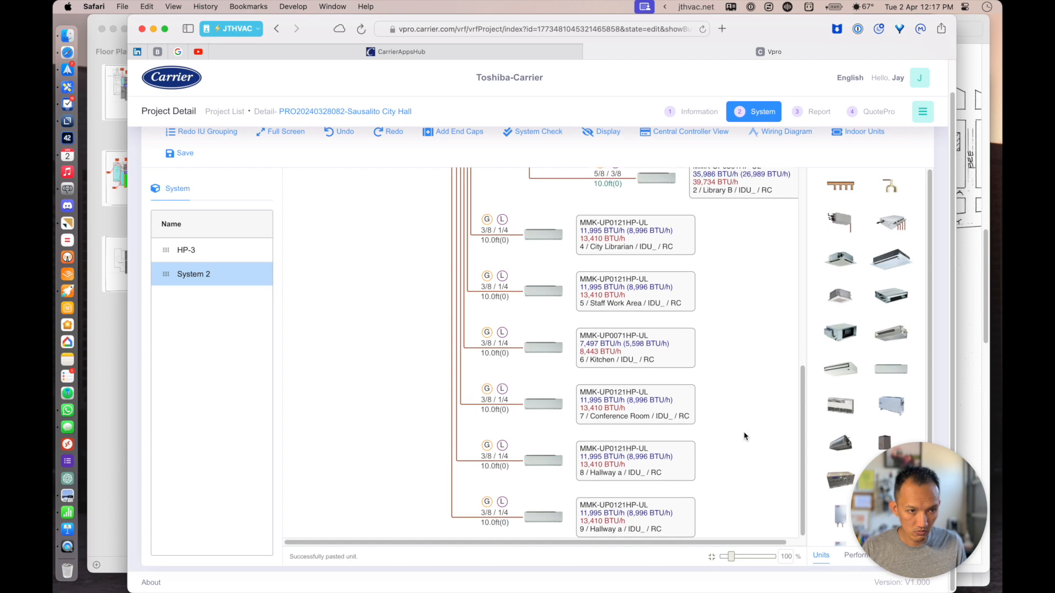
pyautogui.doubleClick(549, 515)
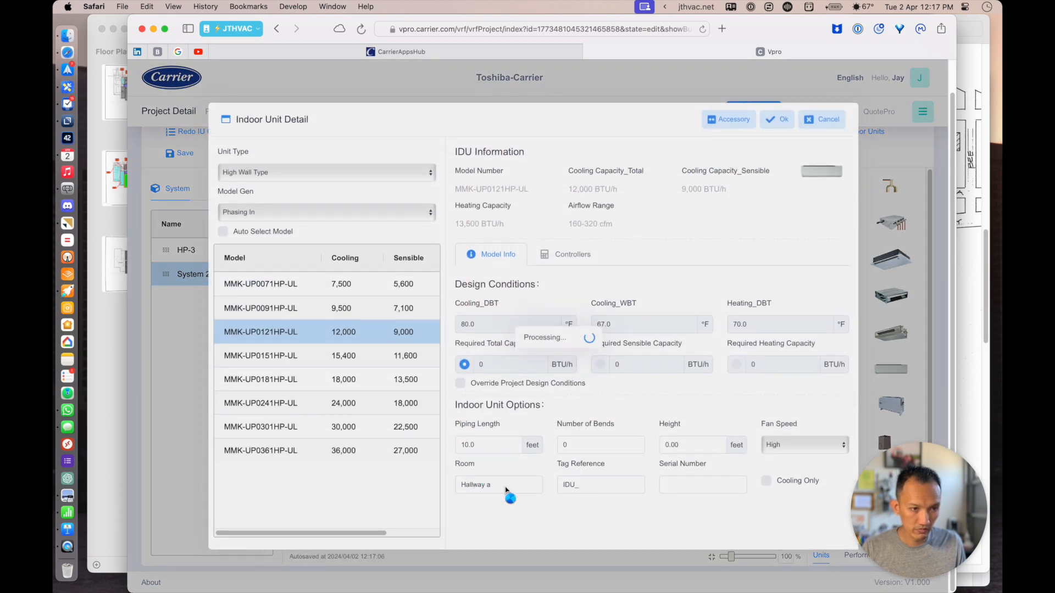
pyautogui.click(500, 483)
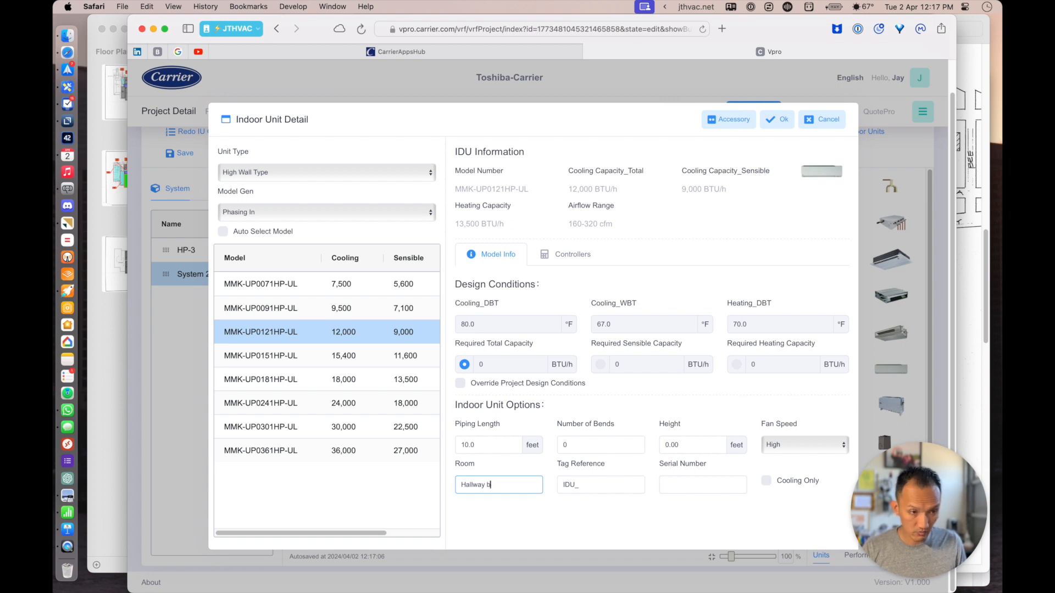
# - Try to choose another controller group for the Hallway b unit and accept its details
pyautogui.click(568, 259)
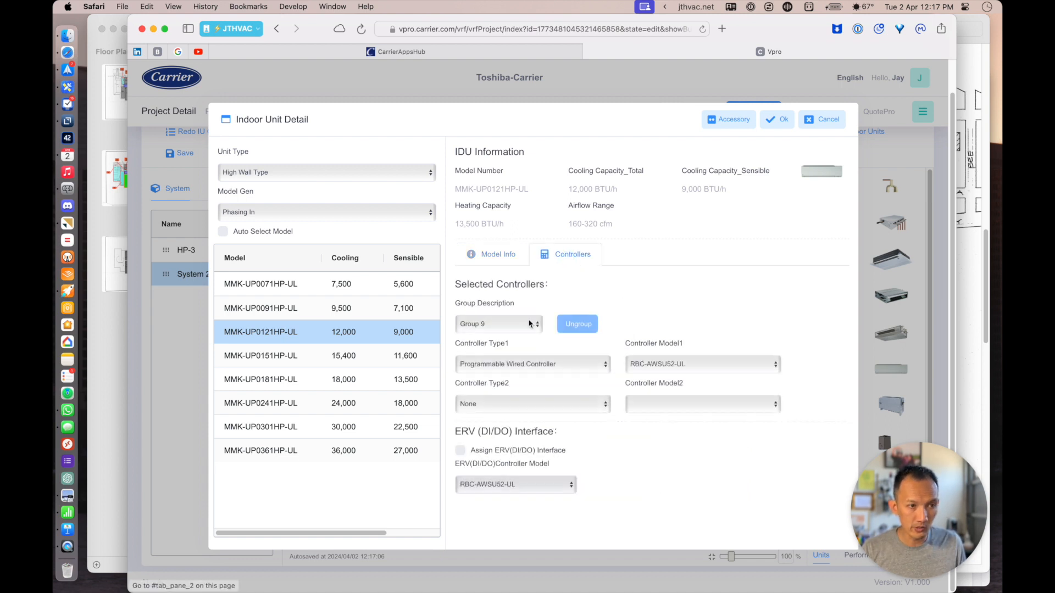
pyautogui.click(517, 327)
pyautogui.click(513, 323)
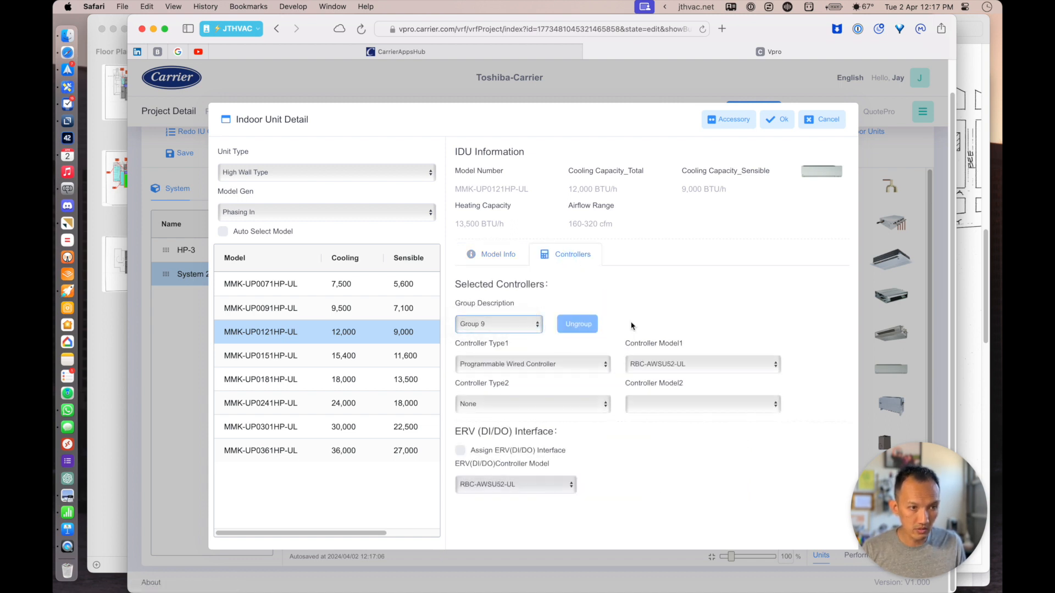
pyautogui.click(535, 327)
pyautogui.click(583, 298)
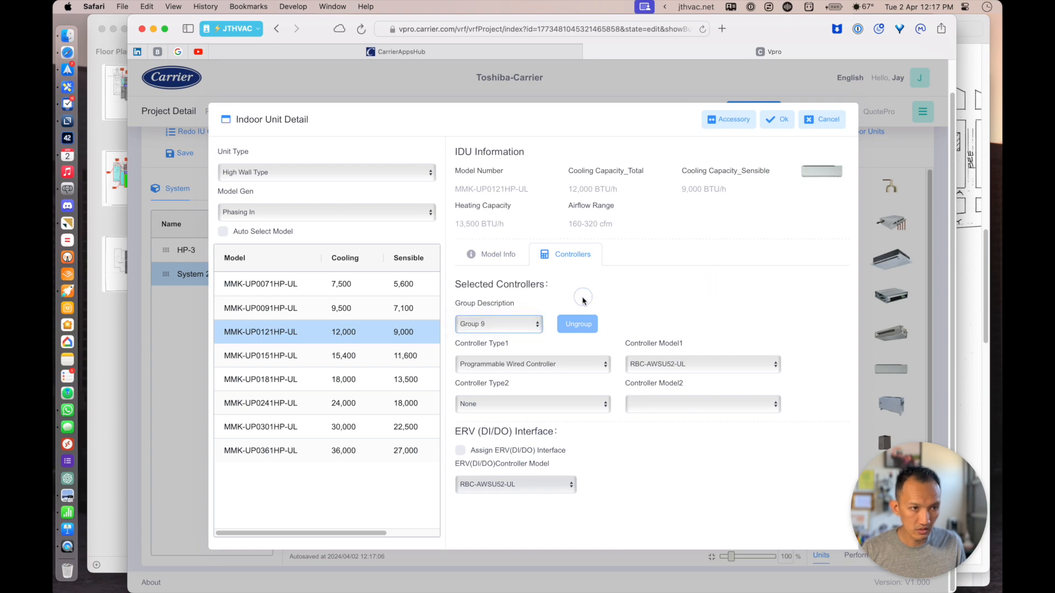
pyautogui.click(777, 119)
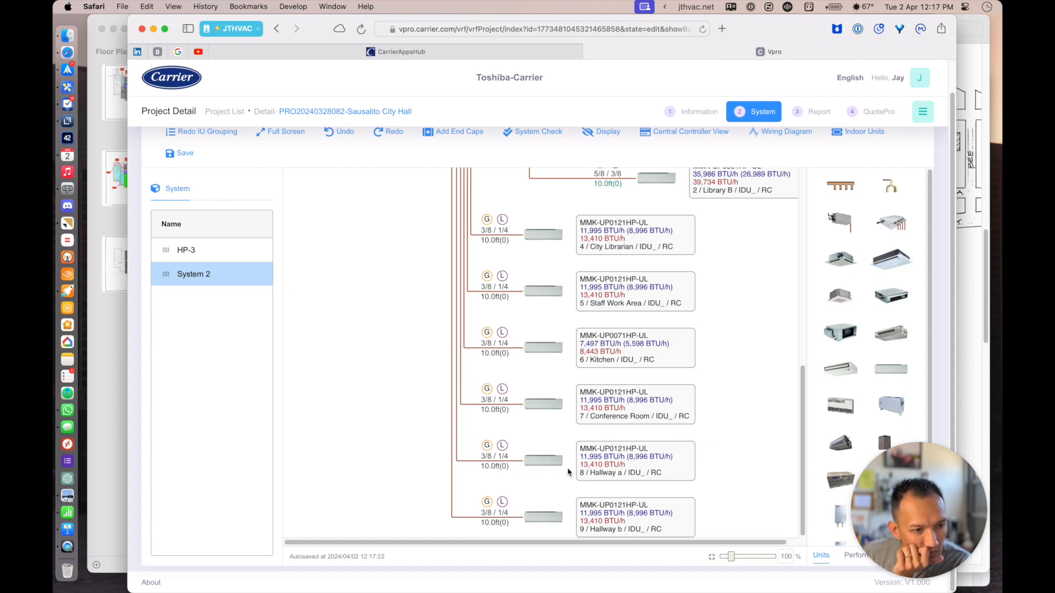
# - Remove the Hallway b unit from the last branch
pyautogui.rightClick(548, 524)
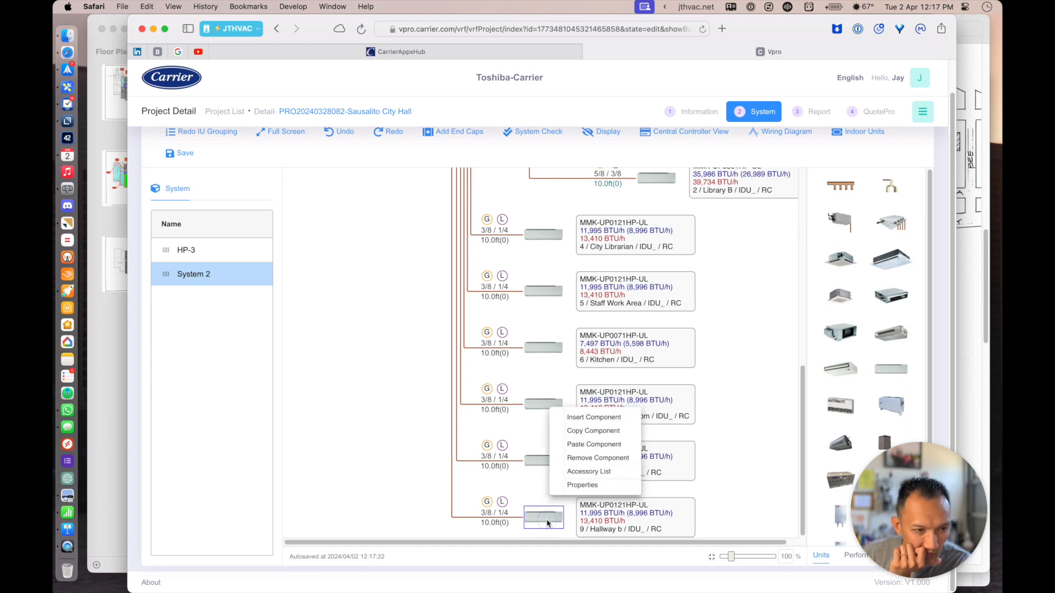
pyautogui.click(585, 463)
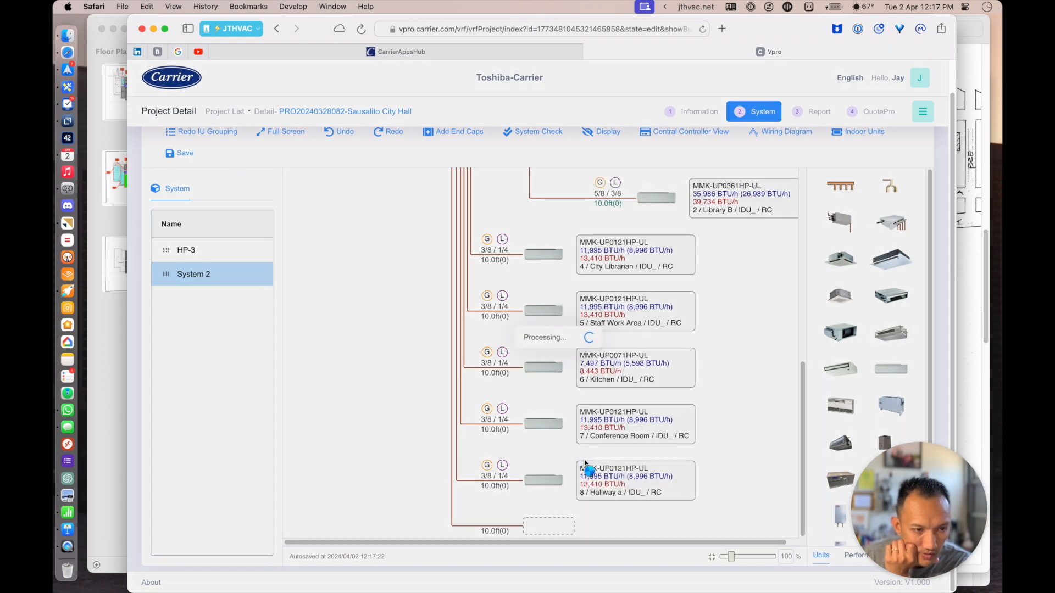
# - Insert a branch ahead of the Hallway a unit and place a high wall MMK-UP0121HP-UL unit on its empty leg
pyautogui.rightClick(544, 485)
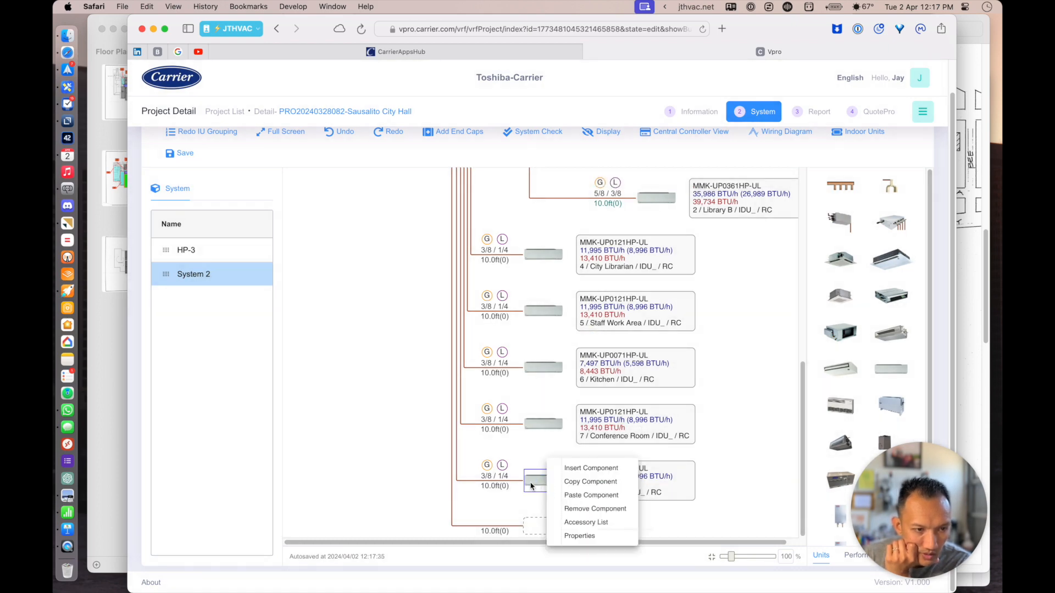
pyautogui.click(573, 467)
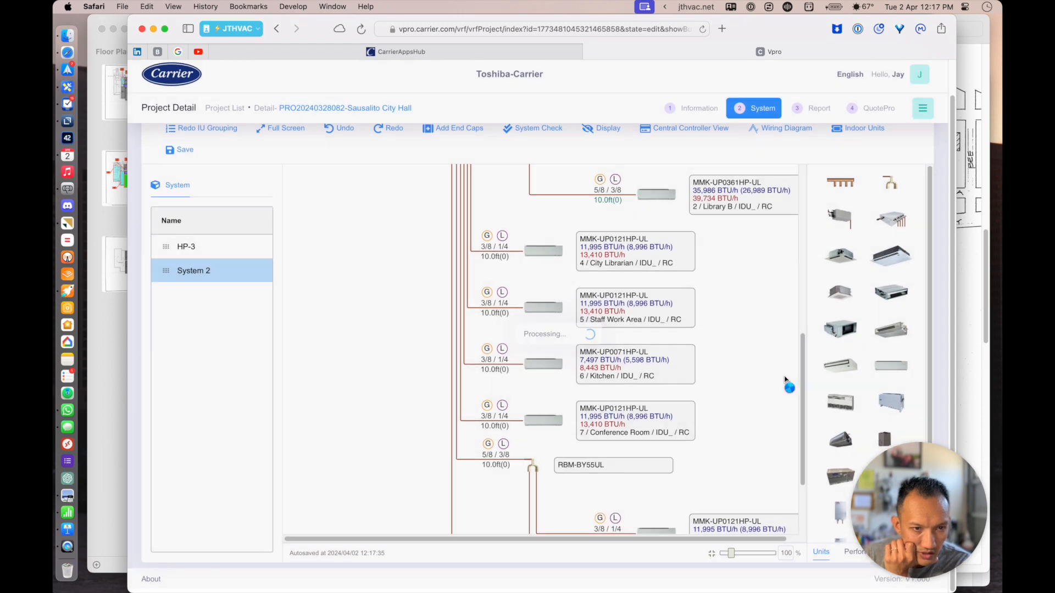
pyautogui.moveTo(802, 367); pyautogui.dragTo(805, 498)
pyautogui.moveTo(894, 383); pyautogui.dragTo(644, 475)
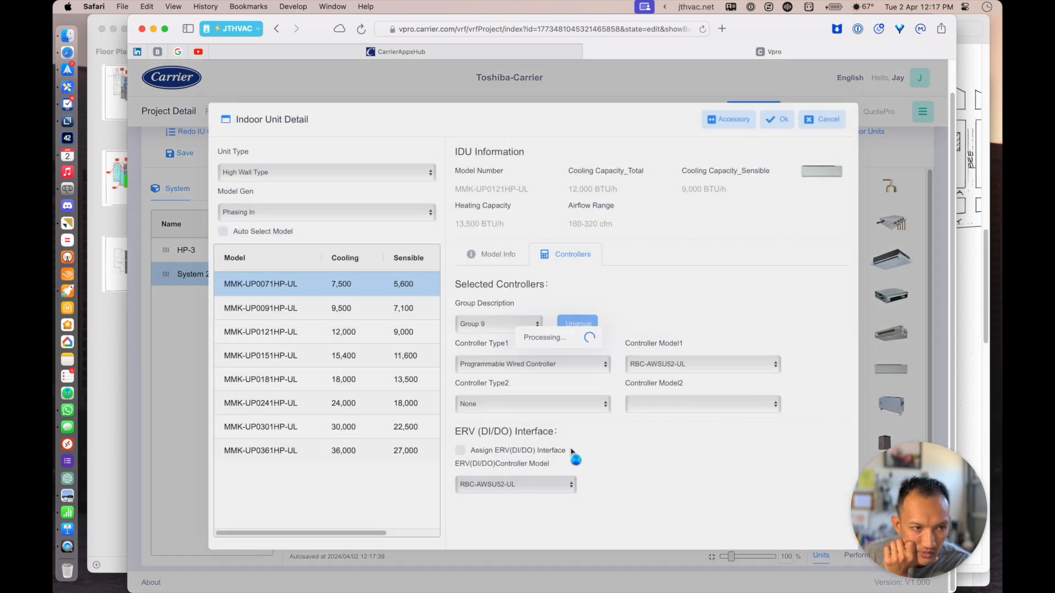
pyautogui.click(273, 336)
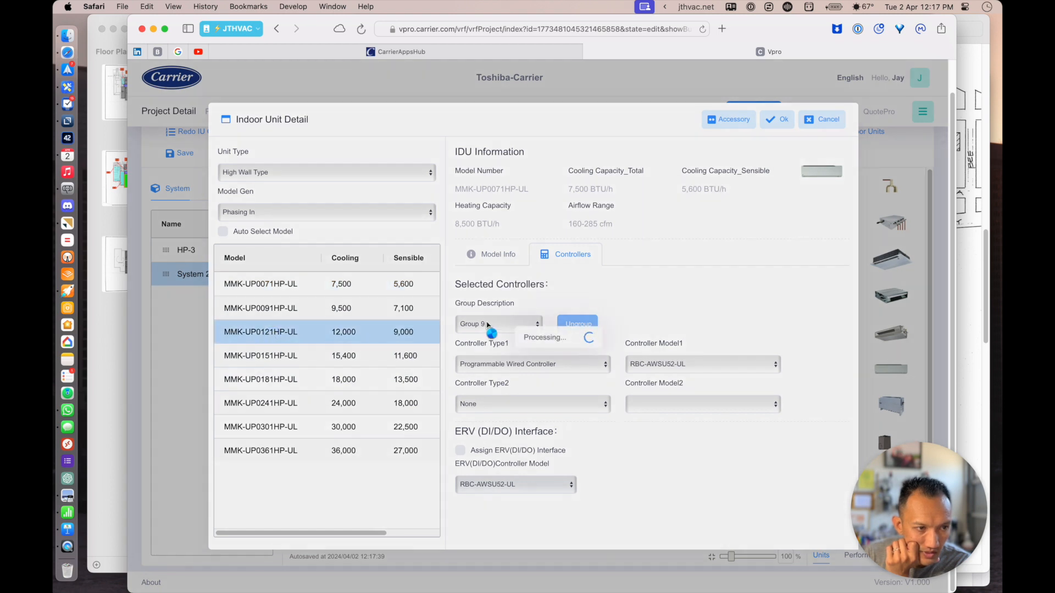
# - Assign the new unit to controller Group 8, set its room name to Hallway b and accept the details
pyautogui.click(526, 322)
pyautogui.click(486, 311)
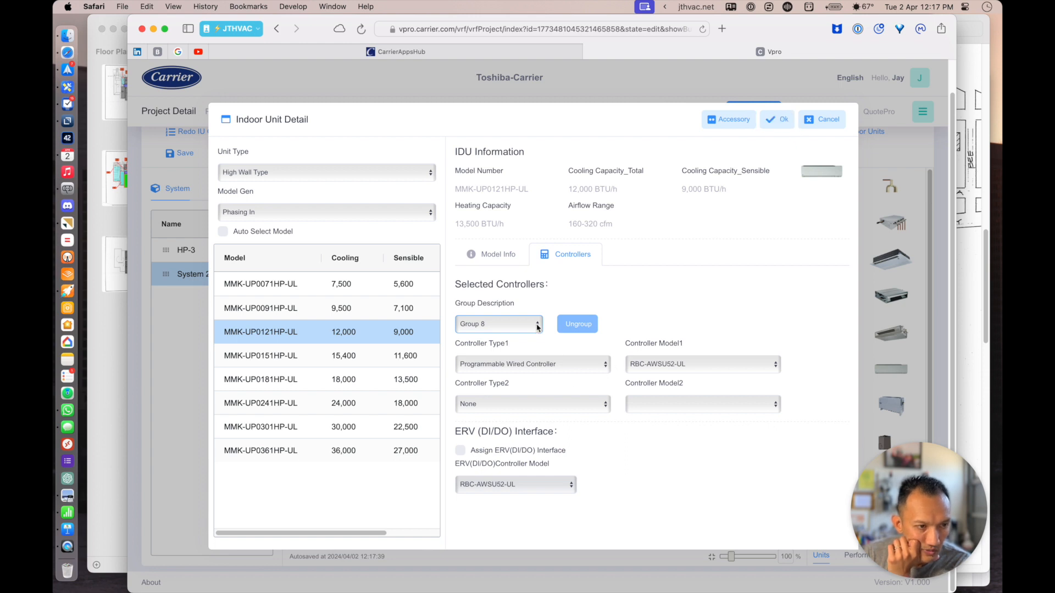
pyautogui.click(487, 255)
pyautogui.click(490, 494)
pyautogui.click(493, 487)
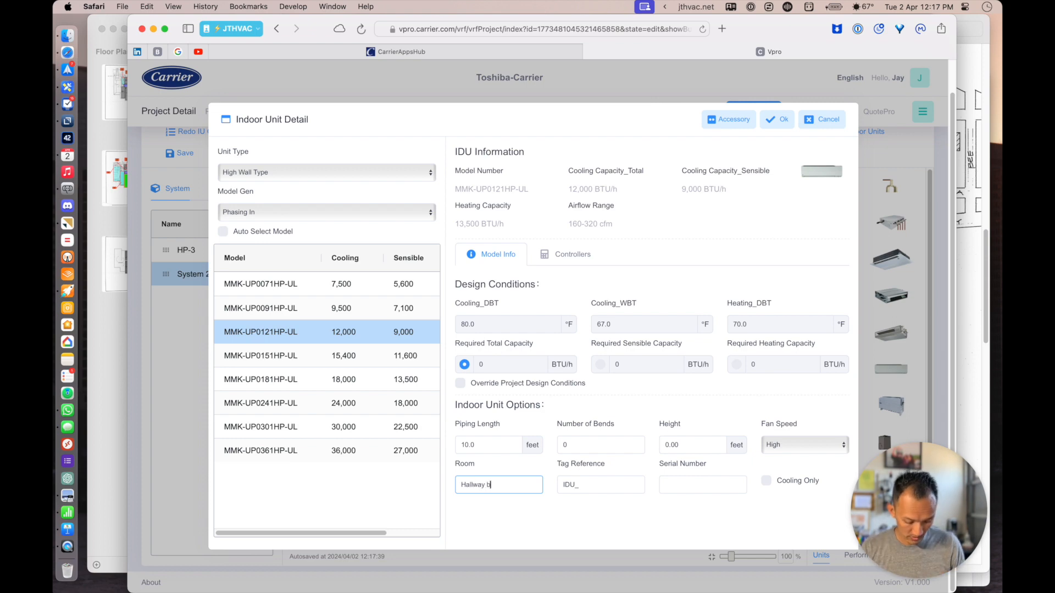
pyautogui.click(777, 119)
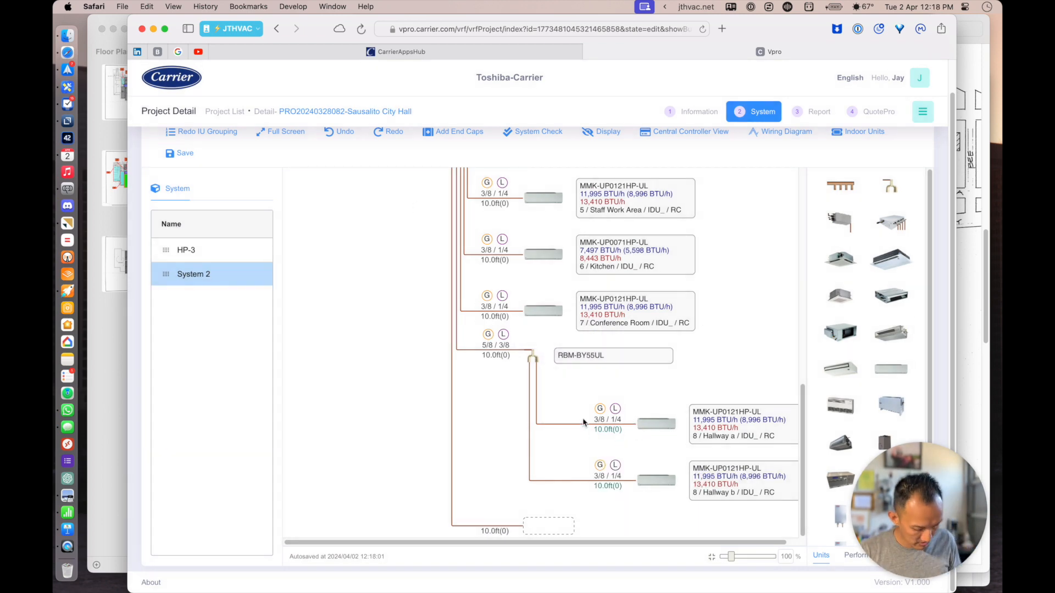
# - Switch to the floor plan in Preview and examine the room zones and tonnages from the lobby across to Council Chambers
pyautogui.press('super+Tab')
pyautogui.hscroll(-3, 483, 375)
pyautogui.hscroll(-15, 482, 375)
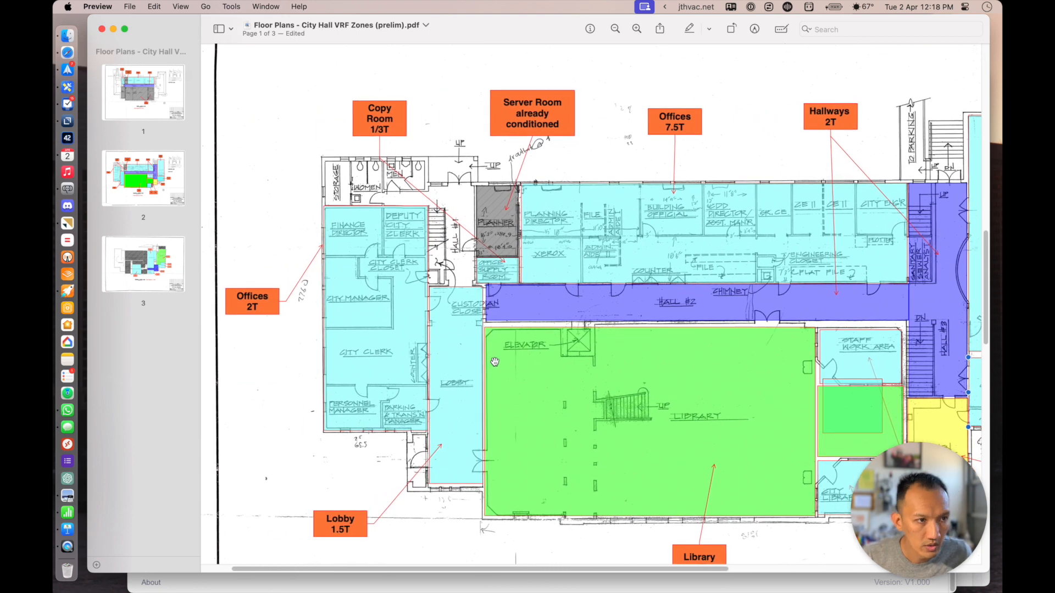
pyautogui.hscroll(13, 610, 354)
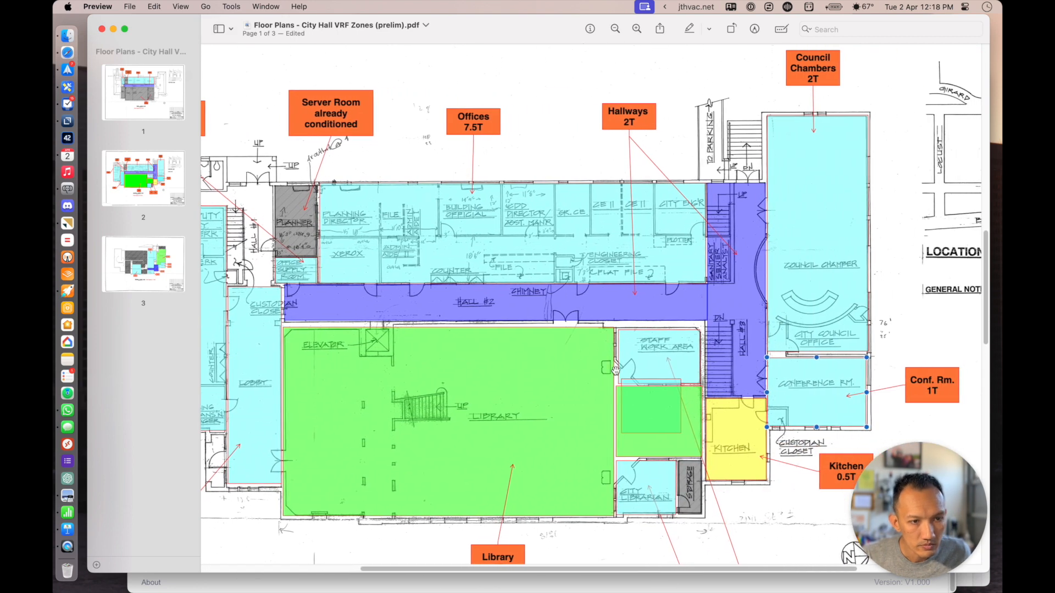
pyautogui.hscroll(5, 609, 354)
pyautogui.scroll(2, 604, 372)
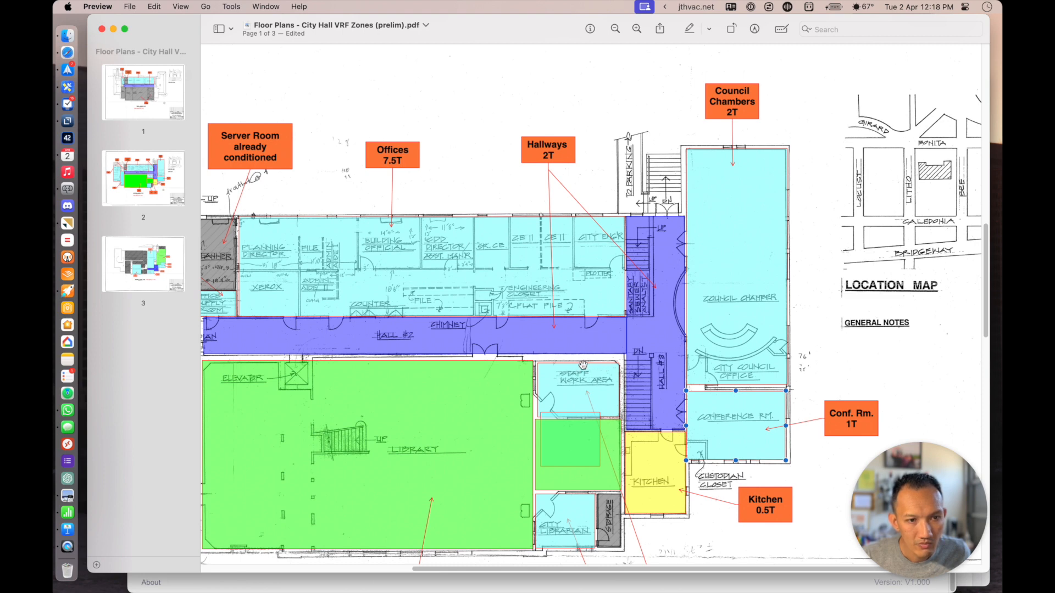
pyautogui.hscroll(-3, 452, 370)
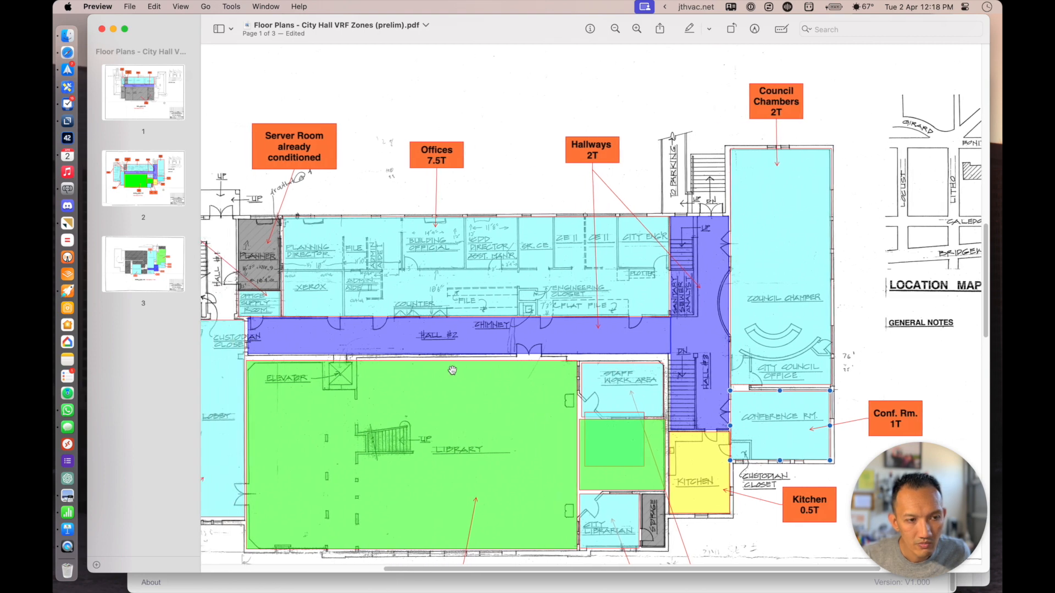
pyautogui.hscroll(-5, 452, 370)
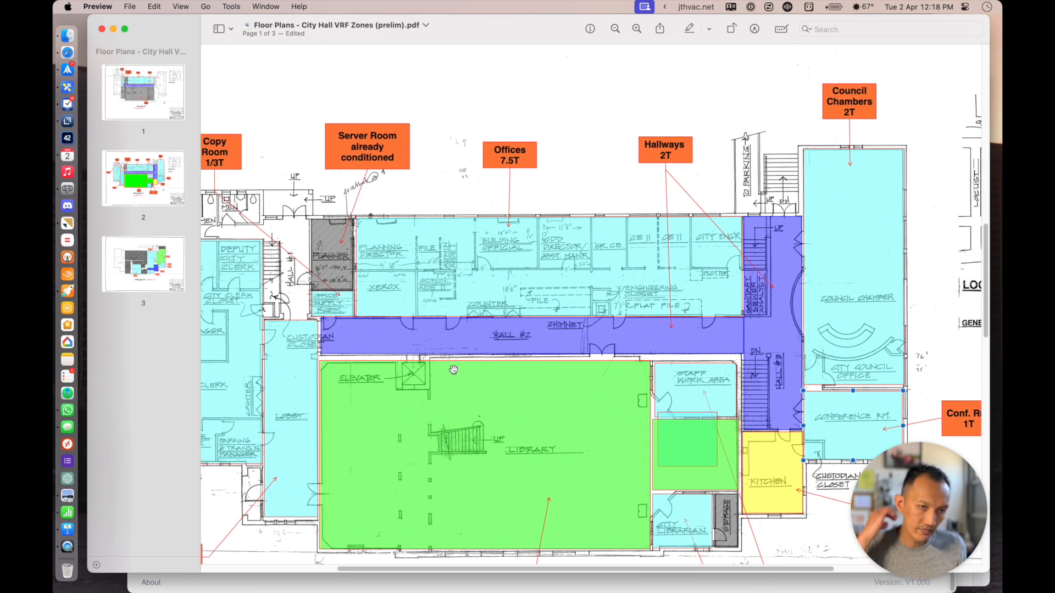
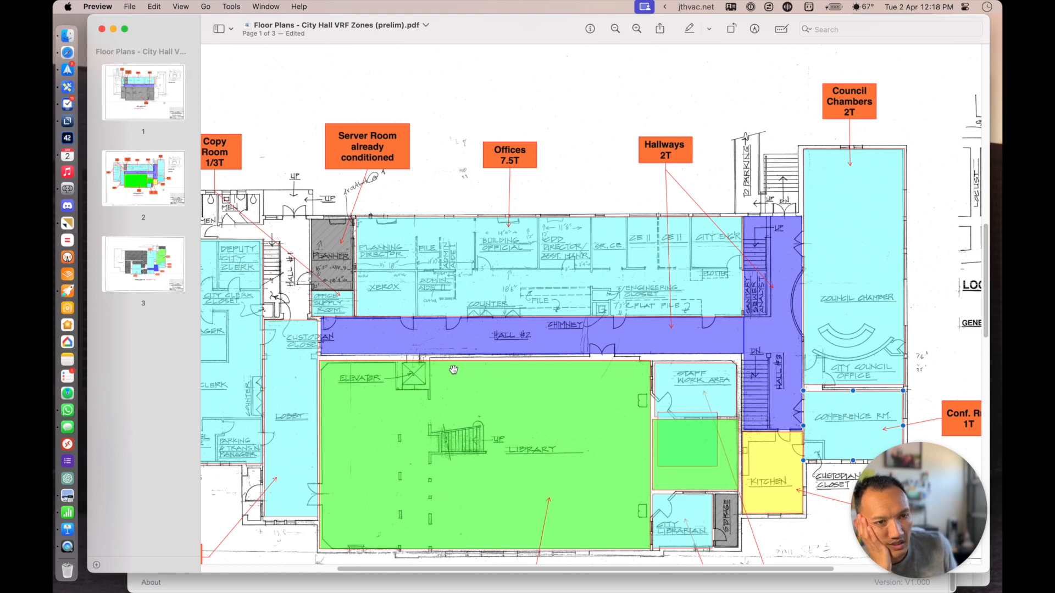
# - Return to the system builder in Safari and place a high wall MMK-UP0241HP-UL unit with room name Council Chambers on the last empty branch
pyautogui.press('super+Tab')
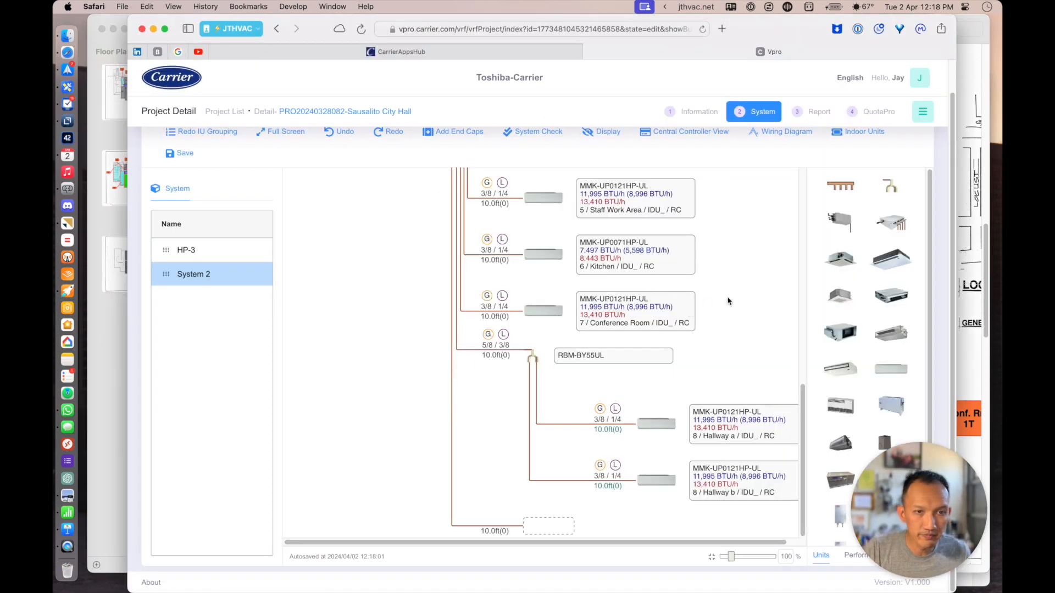
pyautogui.moveTo(891, 368); pyautogui.dragTo(552, 531)
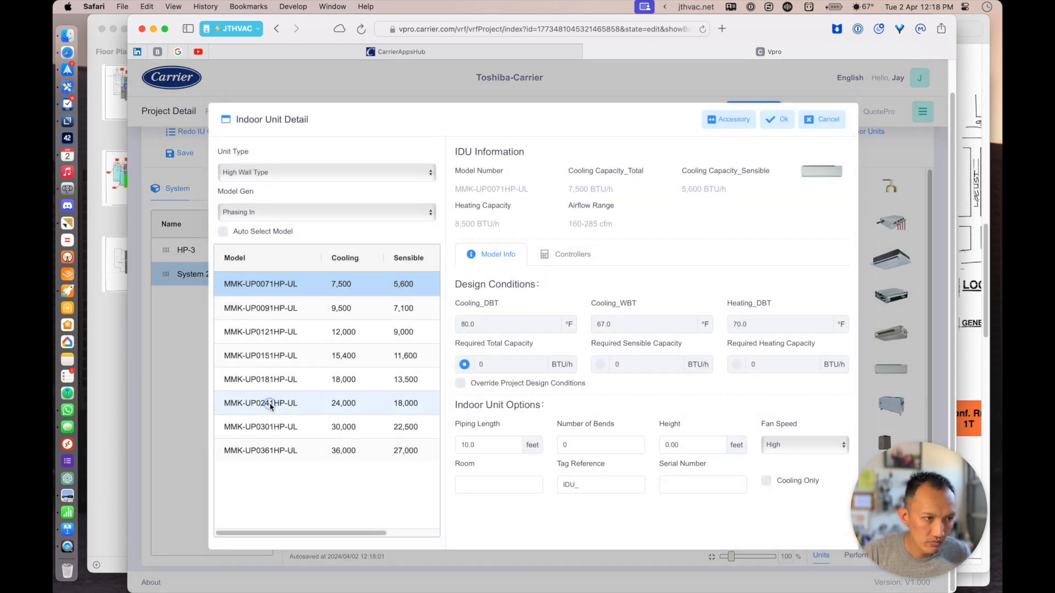
pyautogui.click(270, 404)
pyautogui.click(489, 485)
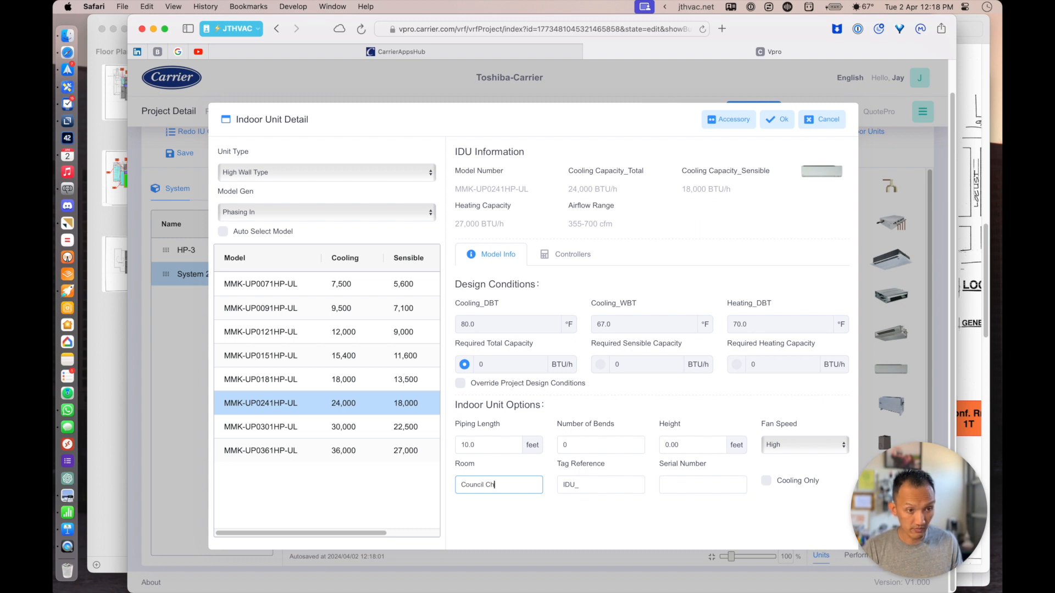
pyautogui.press('BackSpace')
pyautogui.press('BackSpace')
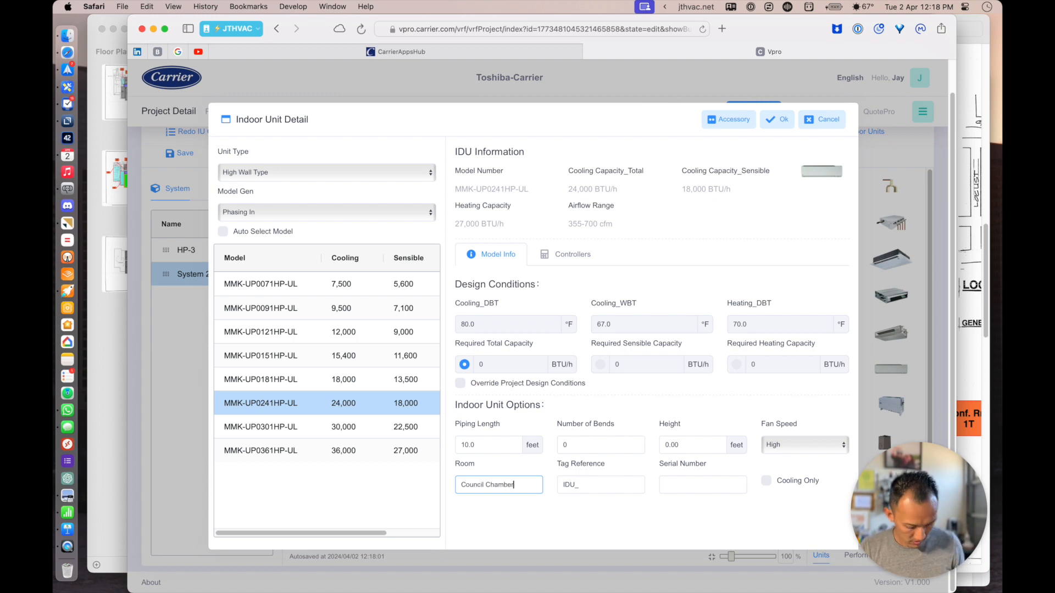
pyautogui.click(776, 119)
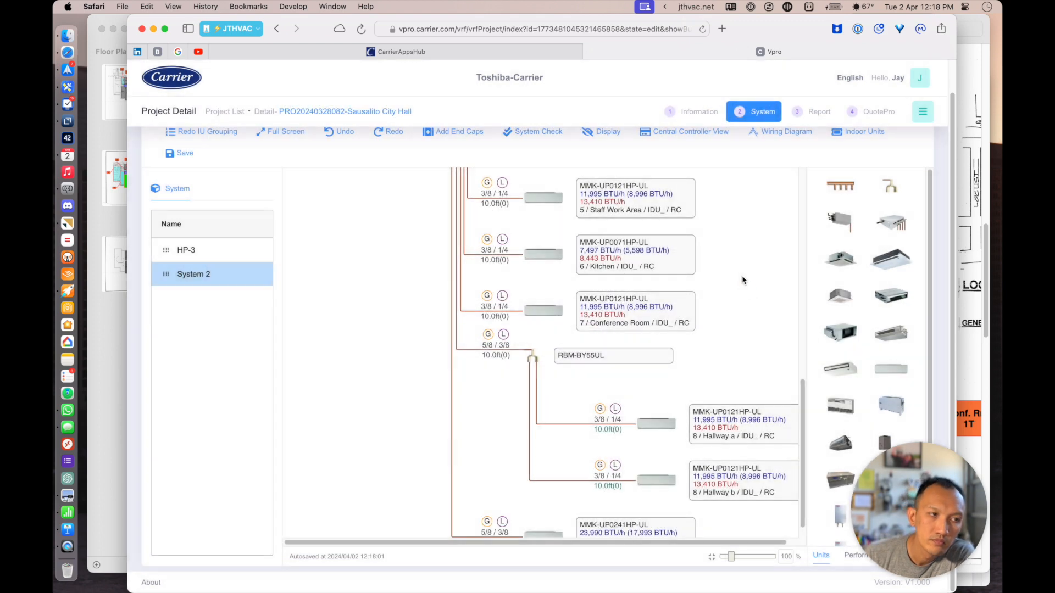
# - Review the outdoor units and flow selector of System 2, then check the office and copy room zones on the floor plan in Preview
pyautogui.scroll(10, 742, 280)
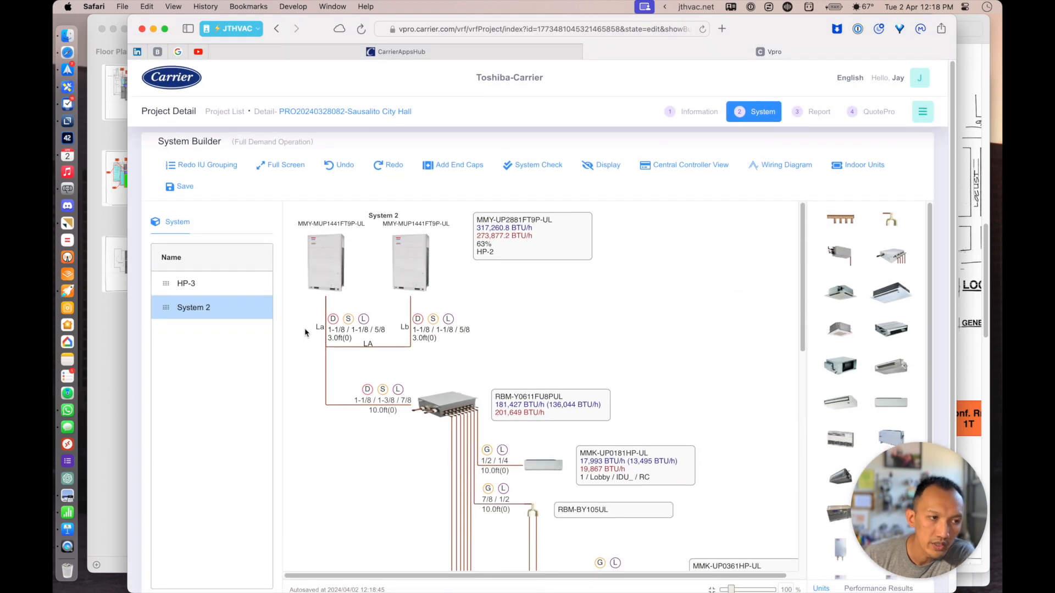
pyautogui.scroll(-3, 586, 358)
pyautogui.scroll(3, 586, 356)
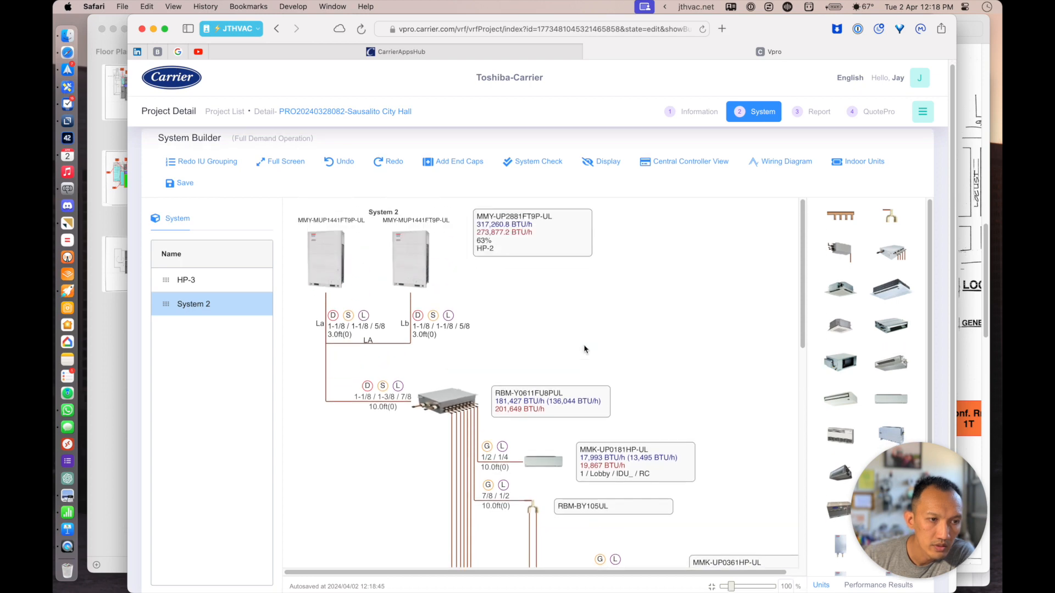
pyautogui.press('super+Tab')
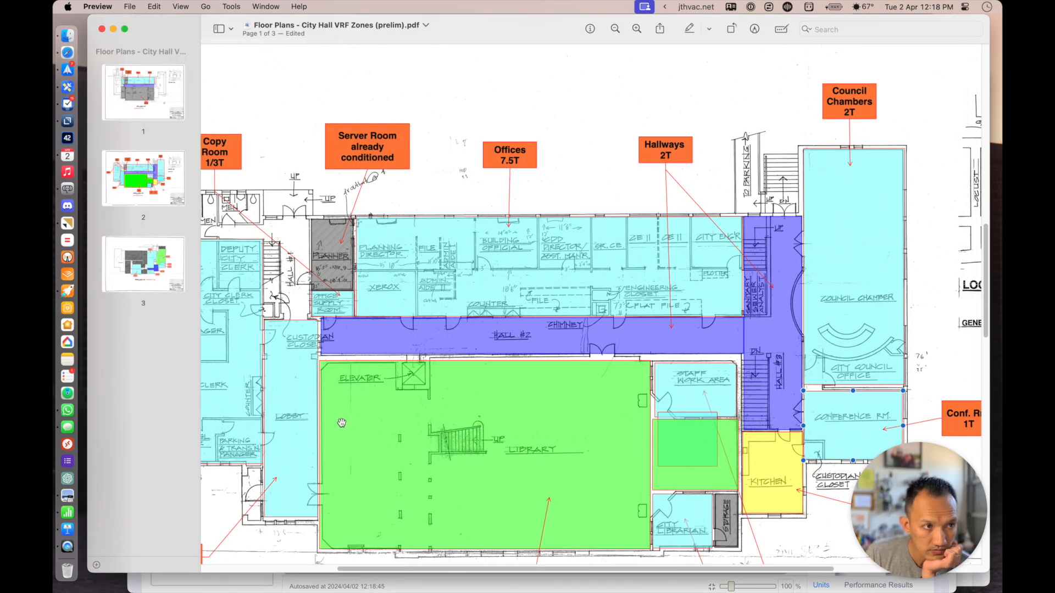
pyautogui.hscroll(-10, 345, 423)
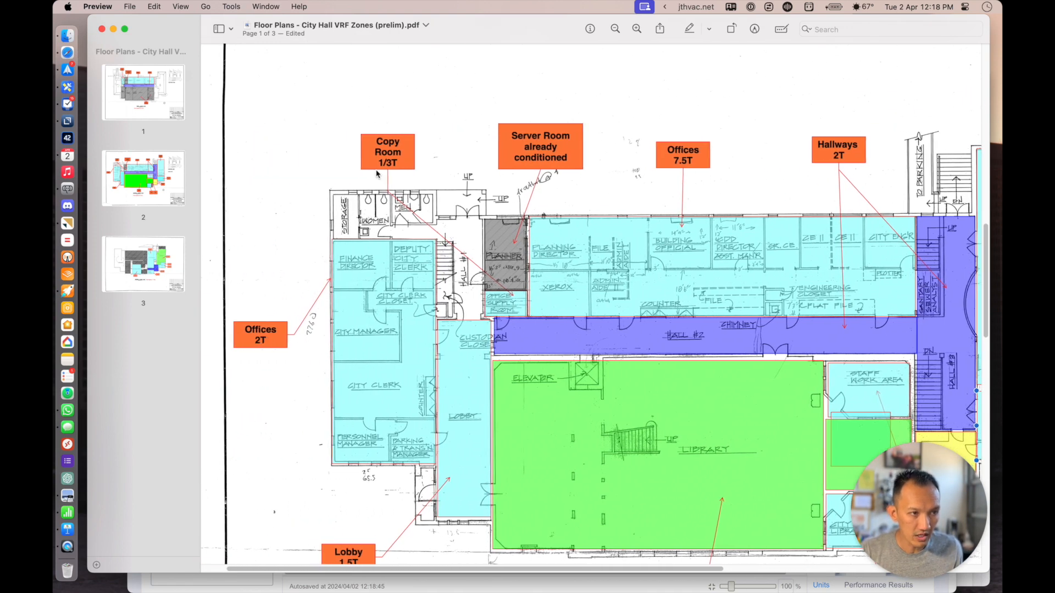
pyautogui.hscroll(10, 395, 148)
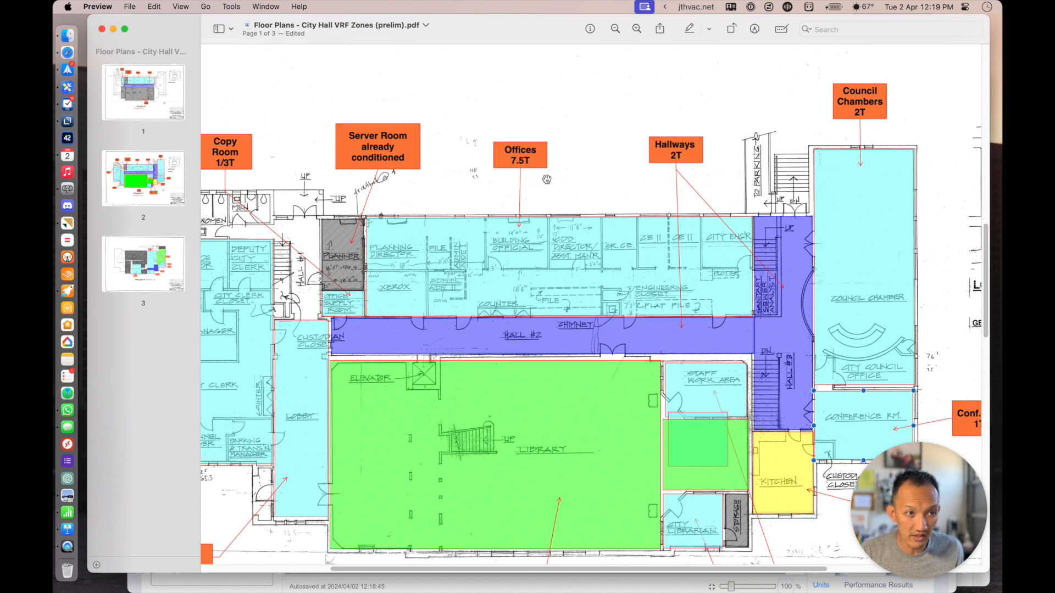
pyautogui.hscroll(-10, 456, 275)
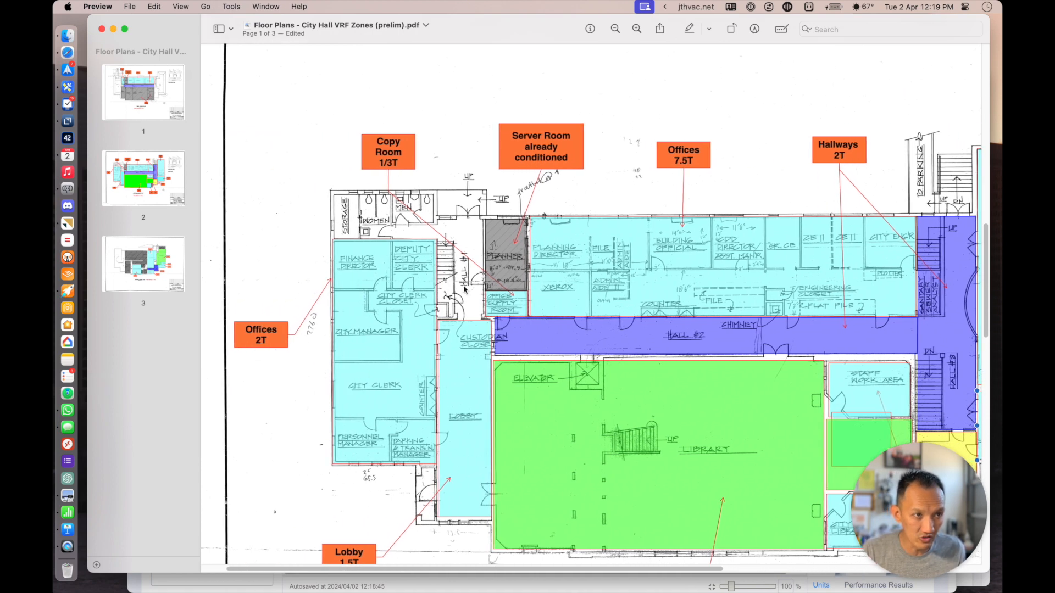
# - Return to the system builder in Safari and insert a branch ahead of the RBM-Y0611FU8PUL flow selector
pyautogui.press('super+Tab')
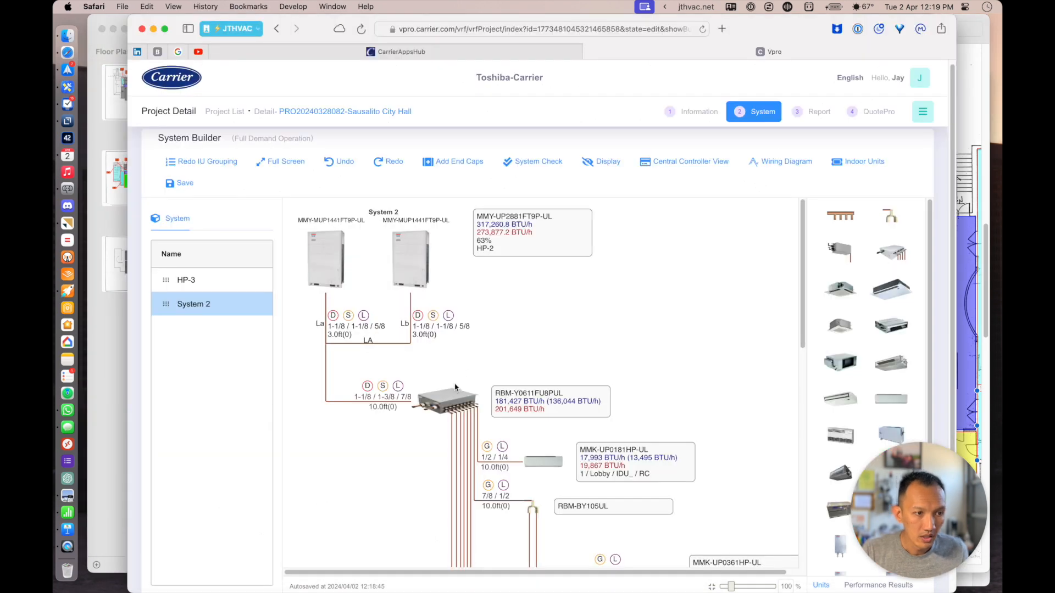
pyautogui.rightClick(449, 398)
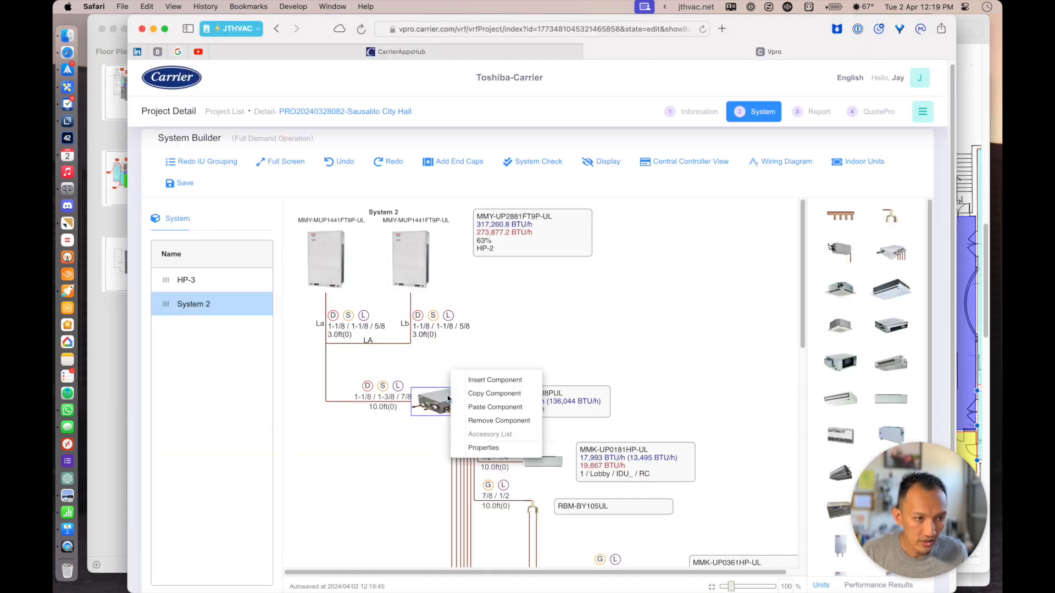
pyautogui.click(494, 380)
pyautogui.scroll(-1, 505, 372)
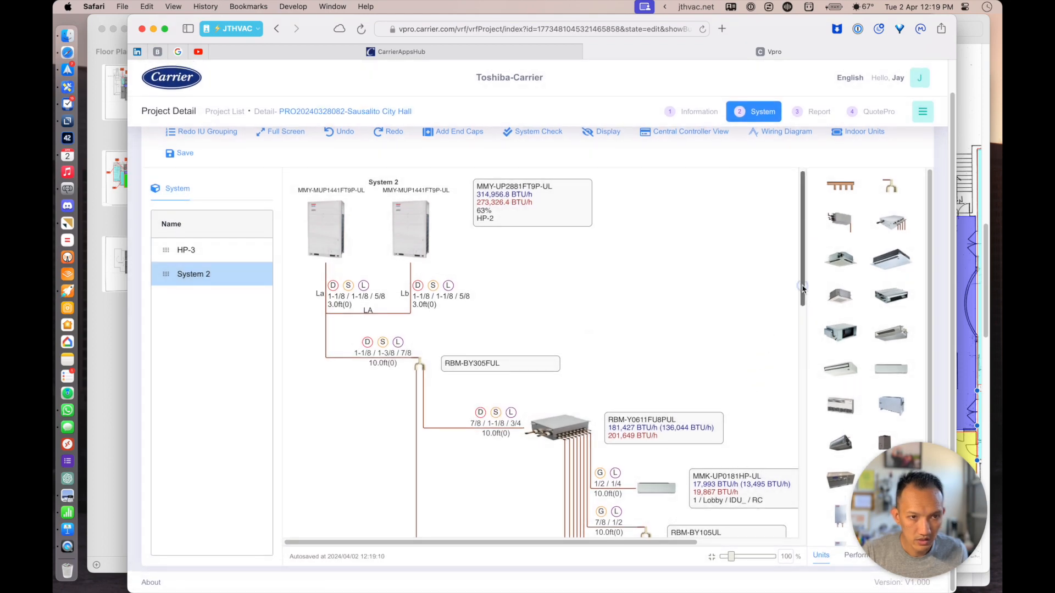
pyautogui.moveTo(803, 288); pyautogui.dragTo(796, 574)
# - Check the office zones on the floor plan, then place an RBM-Y0611FU4PUL flow selector with 10.0 feet of piping on the new empty branch
pyautogui.press('super+Tab')
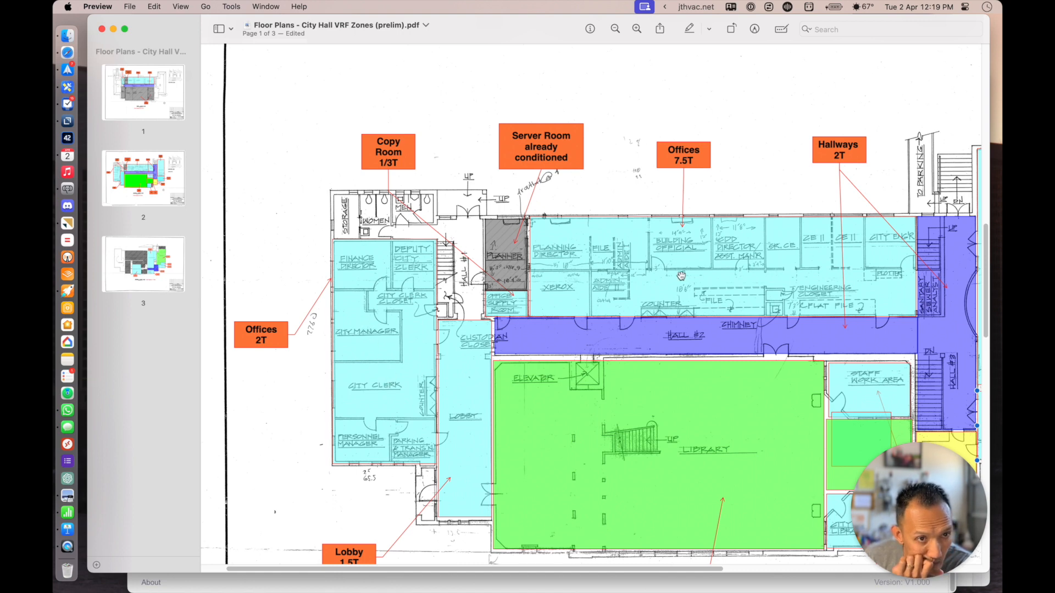
pyautogui.press('super+Tab')
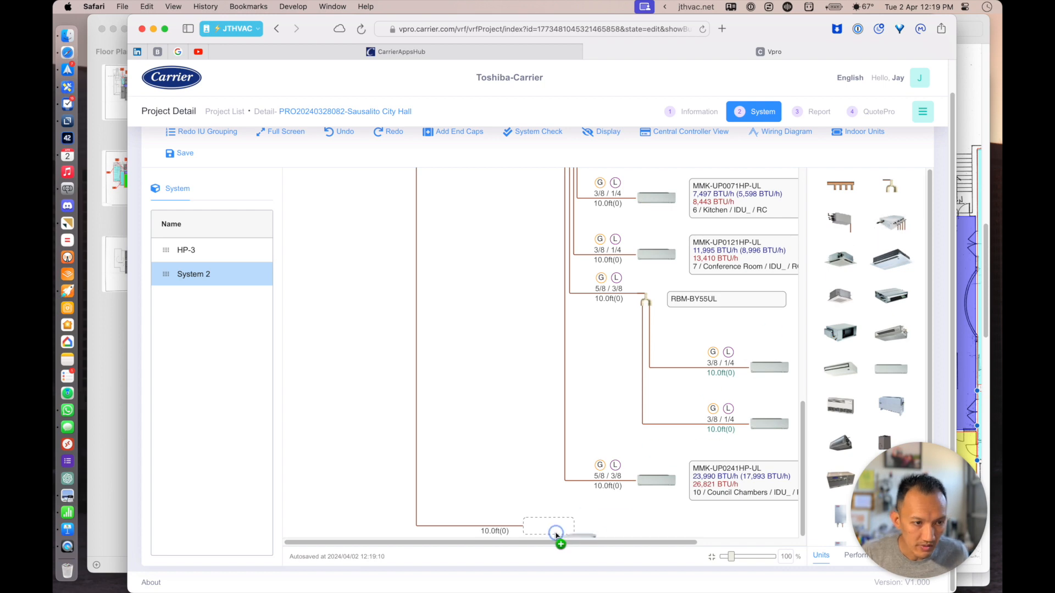
pyautogui.moveTo(892, 223); pyautogui.dragTo(549, 528)
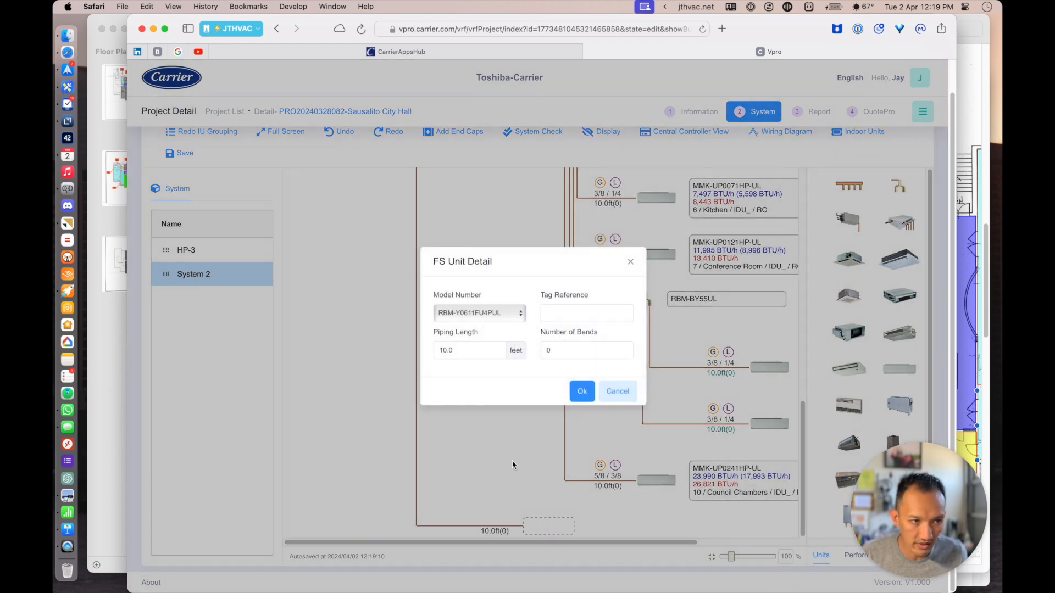
pyautogui.click(582, 391)
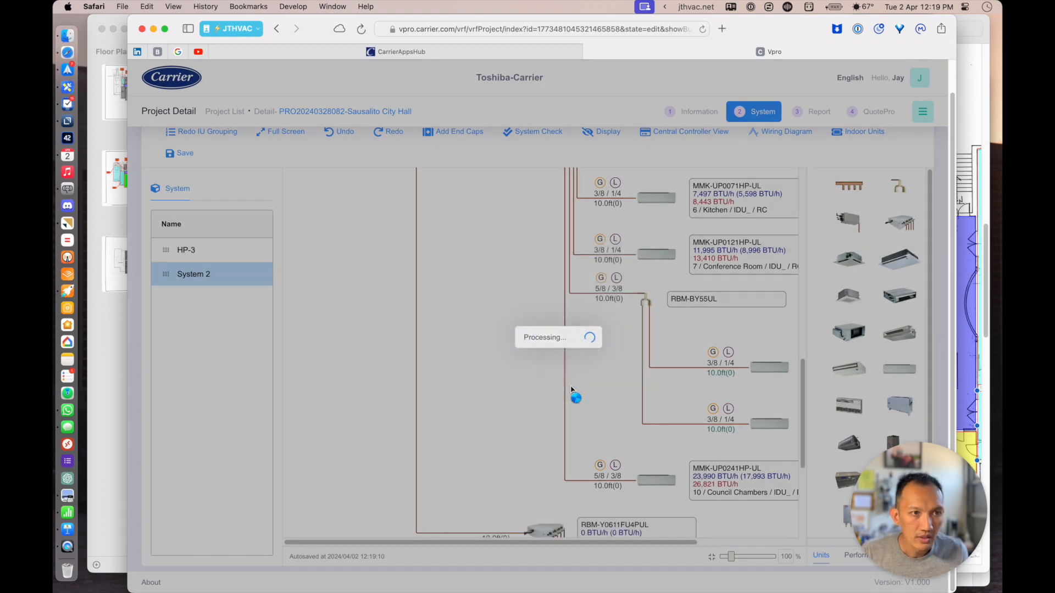
# - Place a high wall MMK-UP0241HP-UL unit with room name Offices South on the first empty branch of the RBM-Y0611FU4PUL flow selector
pyautogui.scroll(-8, 681, 379)
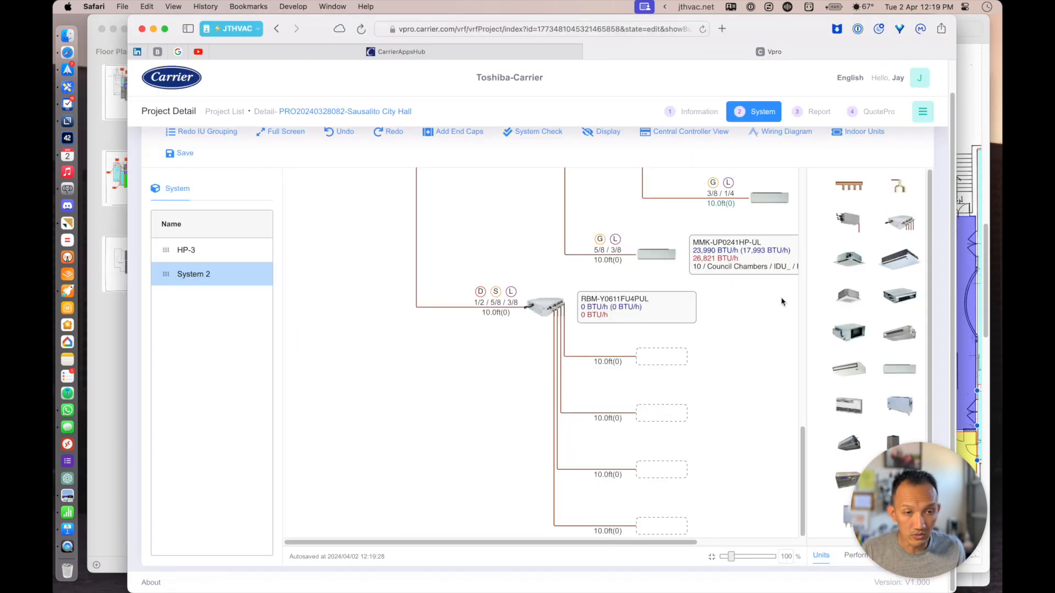
pyautogui.moveTo(884, 363); pyautogui.dragTo(661, 357)
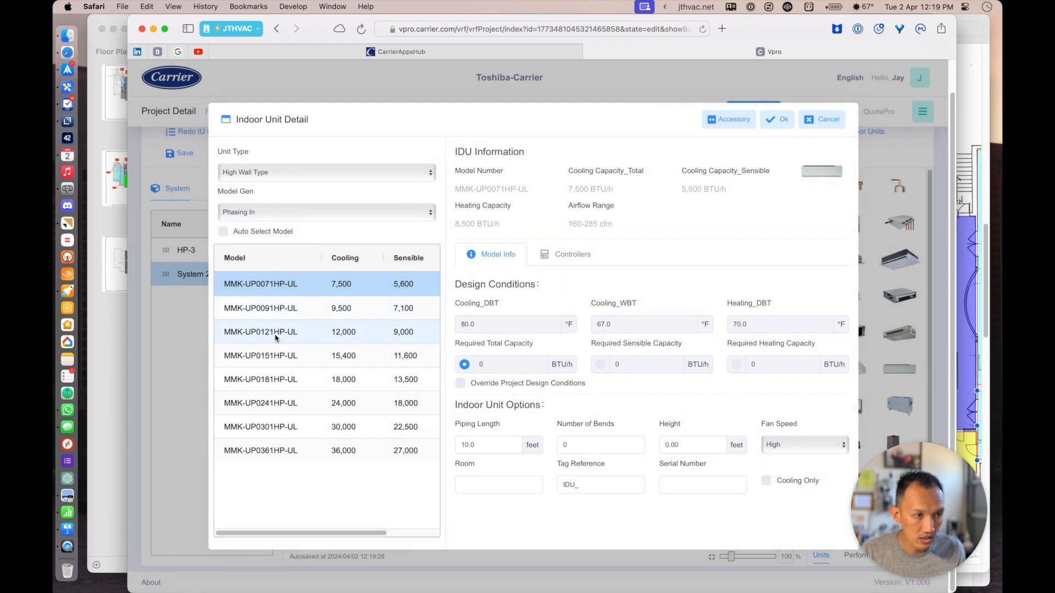
pyautogui.click(266, 404)
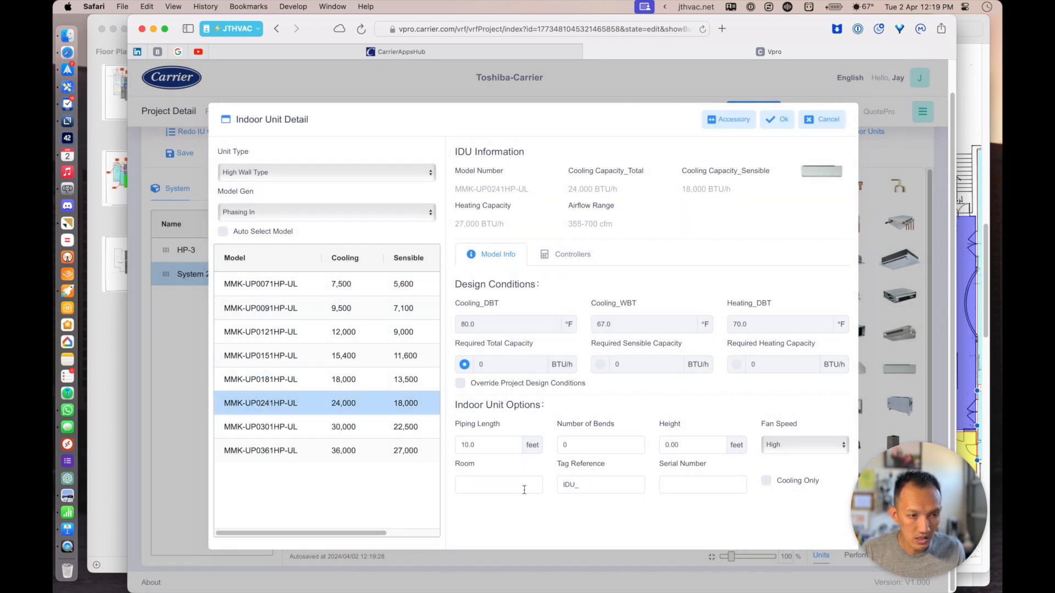
pyautogui.click(541, 486)
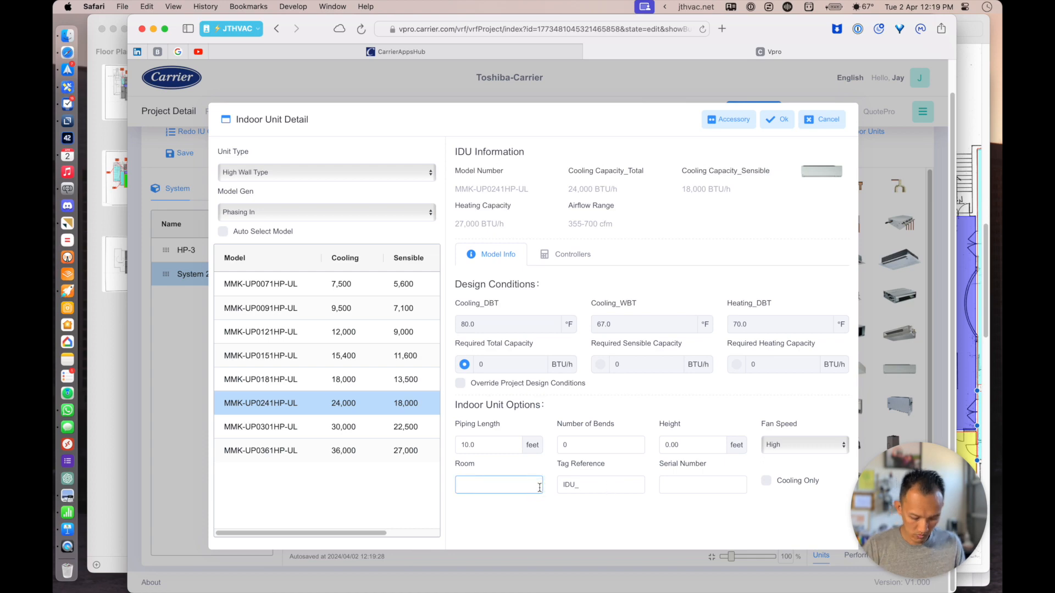
pyautogui.press('super+Tab')
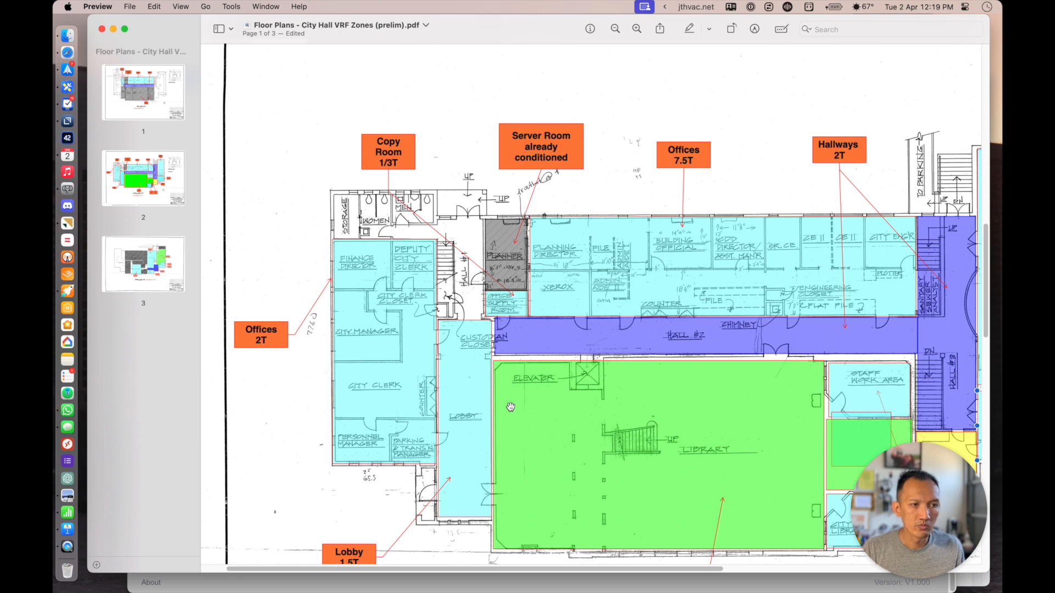
pyautogui.press('super+Tab')
pyautogui.write('Offices ')
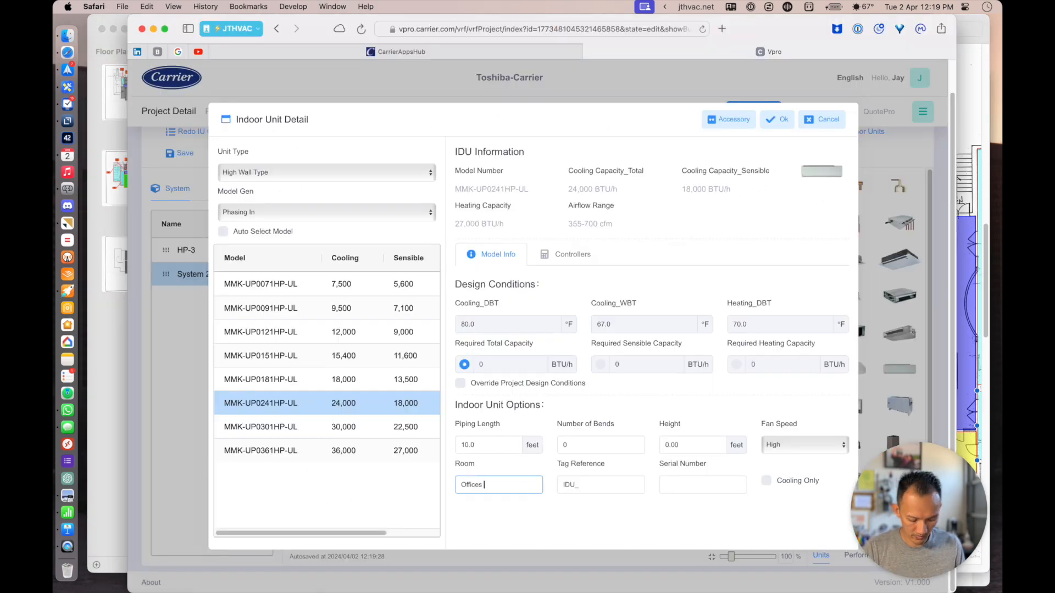
pyautogui.write('South')
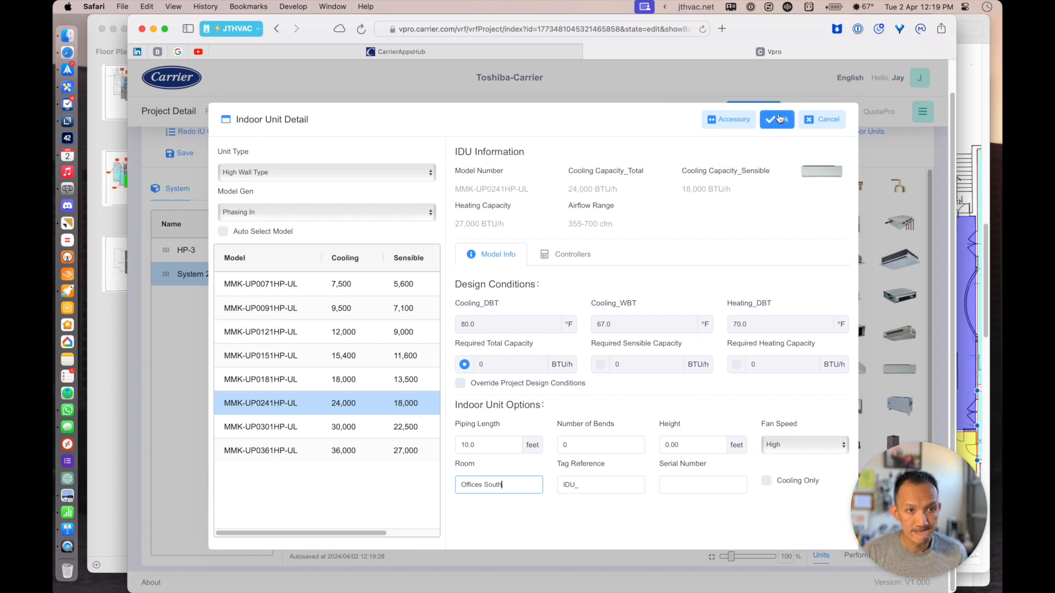
pyautogui.click(777, 119)
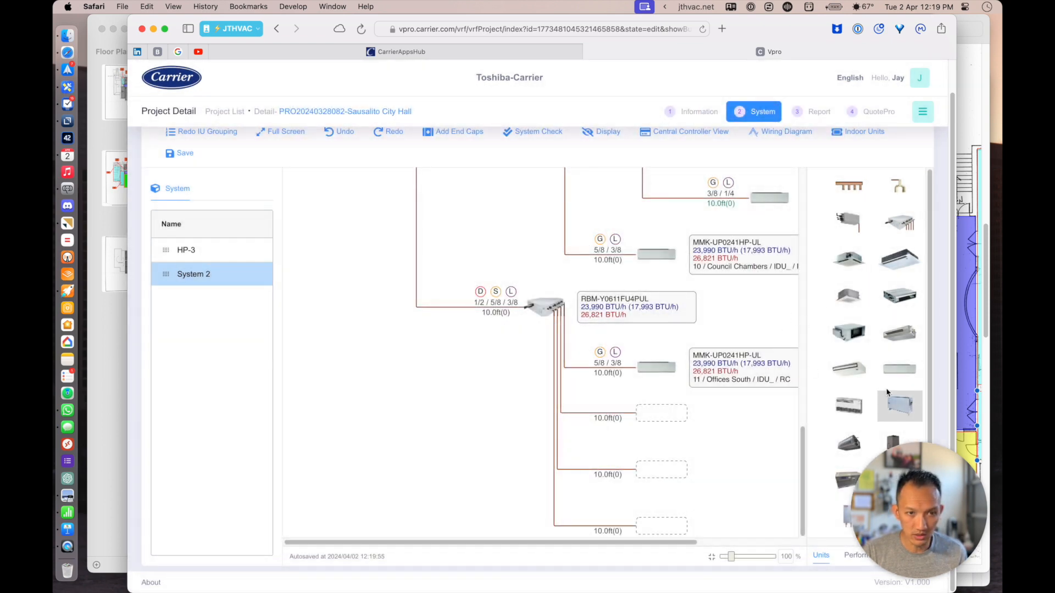
# - Check the copy room, offices and hallway zones on the floor plan in Preview, then review the HP-3 units in Safari
pyautogui.press('super+Tab')
pyautogui.hscroll(1, 626, 246)
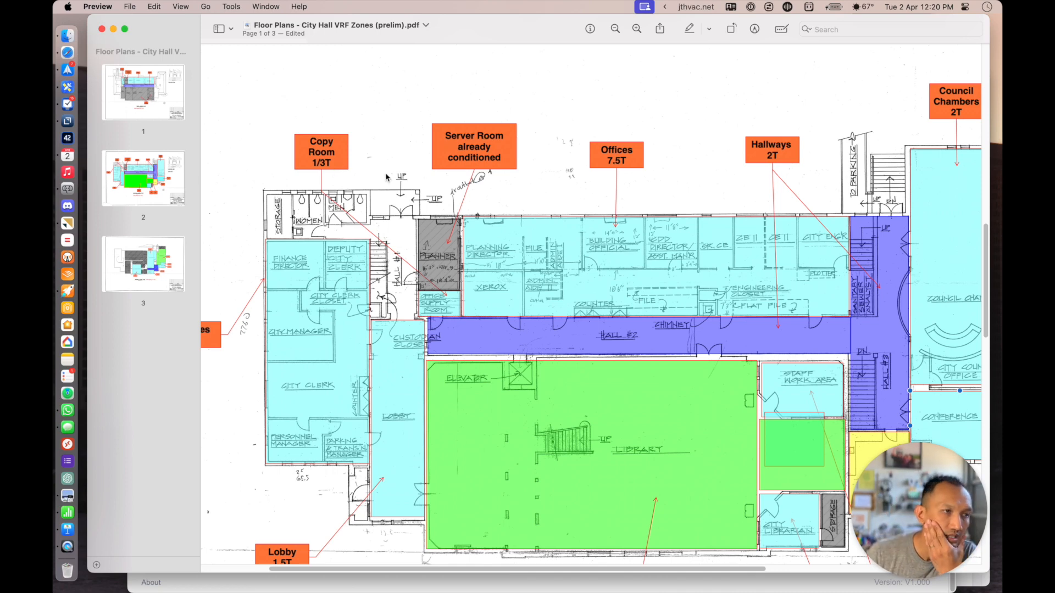
pyautogui.press('super+Tab')
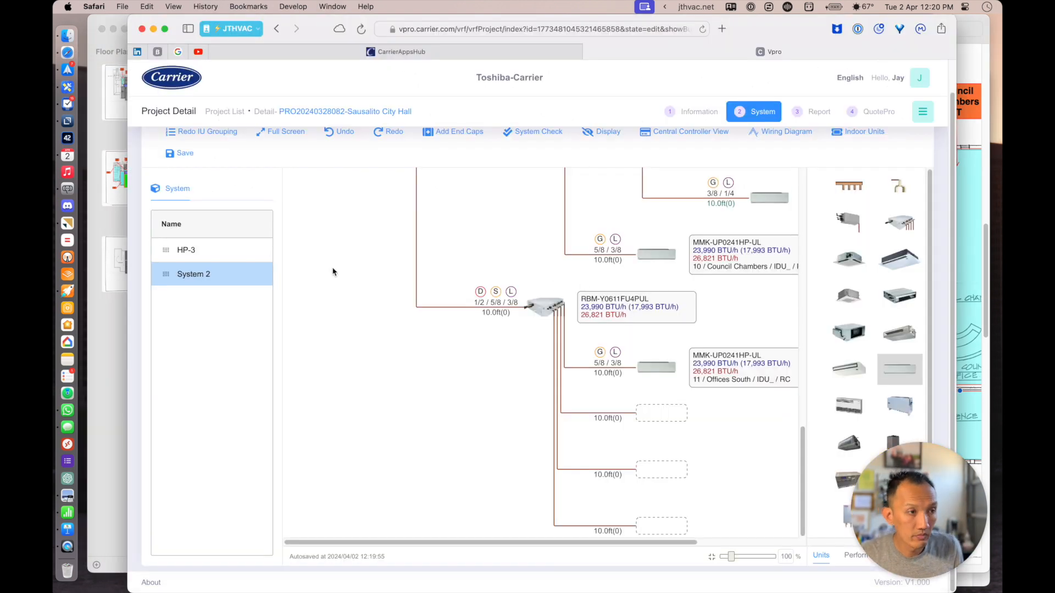
pyautogui.click(200, 252)
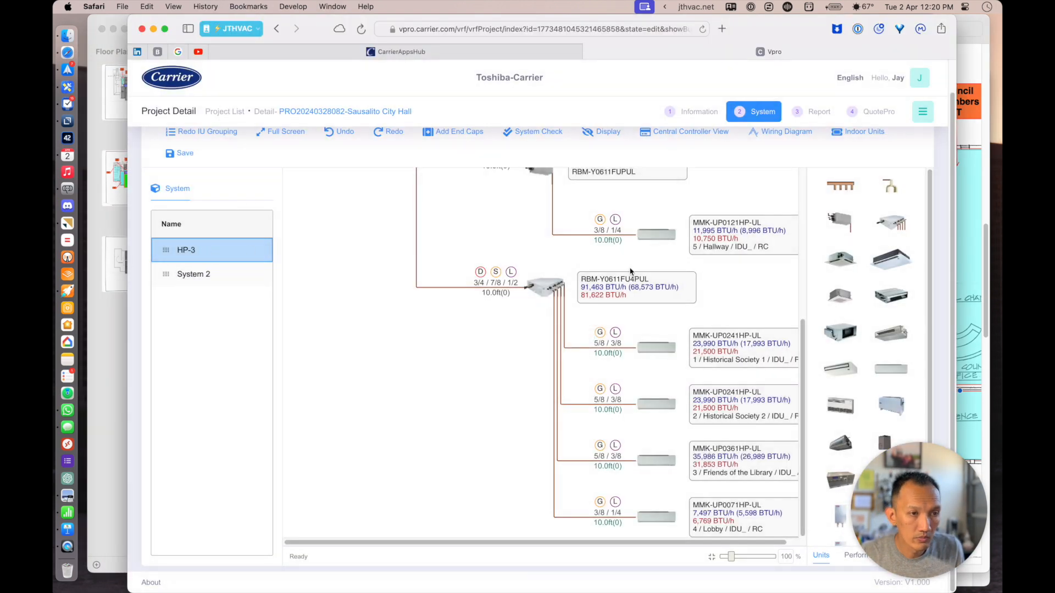
pyautogui.scroll(4, 632, 272)
pyautogui.scroll(-4, 633, 272)
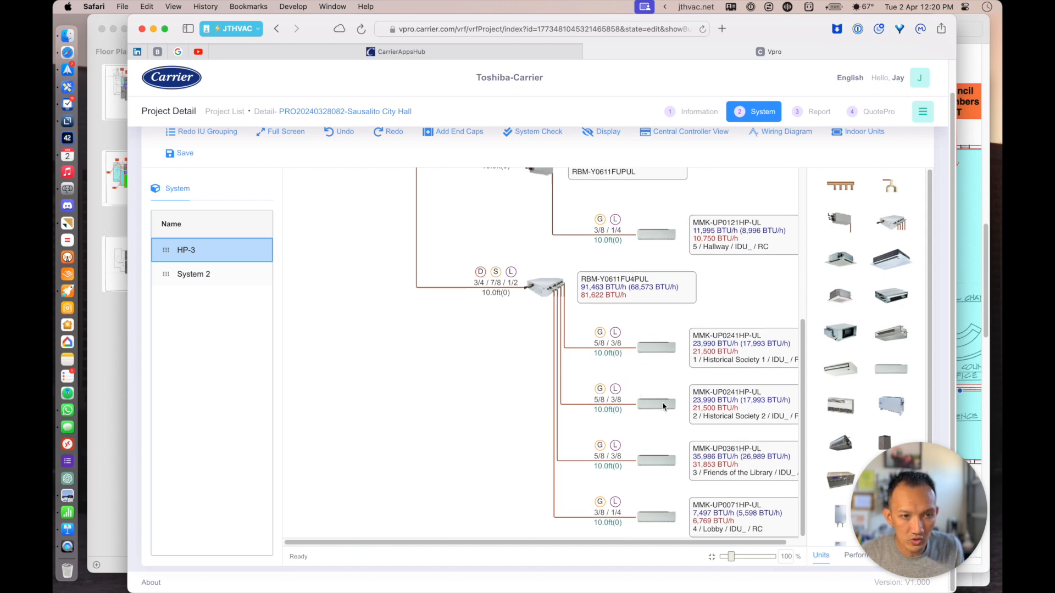
# - Reopen System 2 and compare its indoor units with the office zones on the floor plan in Preview
pyautogui.press('super+Tab')
pyautogui.press('super+Tab')
pyautogui.click(201, 272)
pyautogui.scroll(-3, 654, 408)
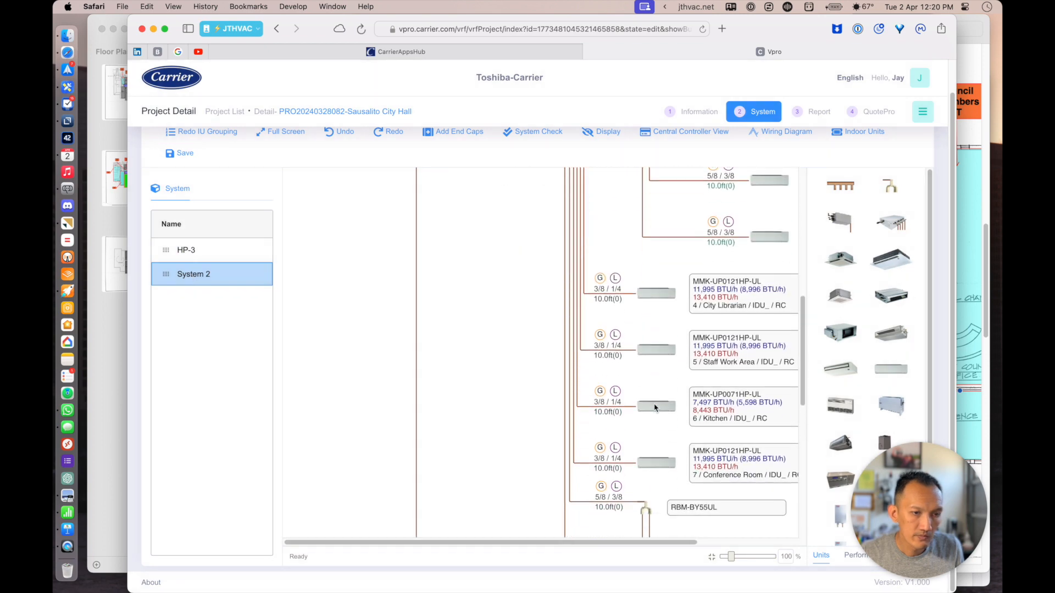
pyautogui.scroll(-5, 654, 408)
pyautogui.press('super+Tab')
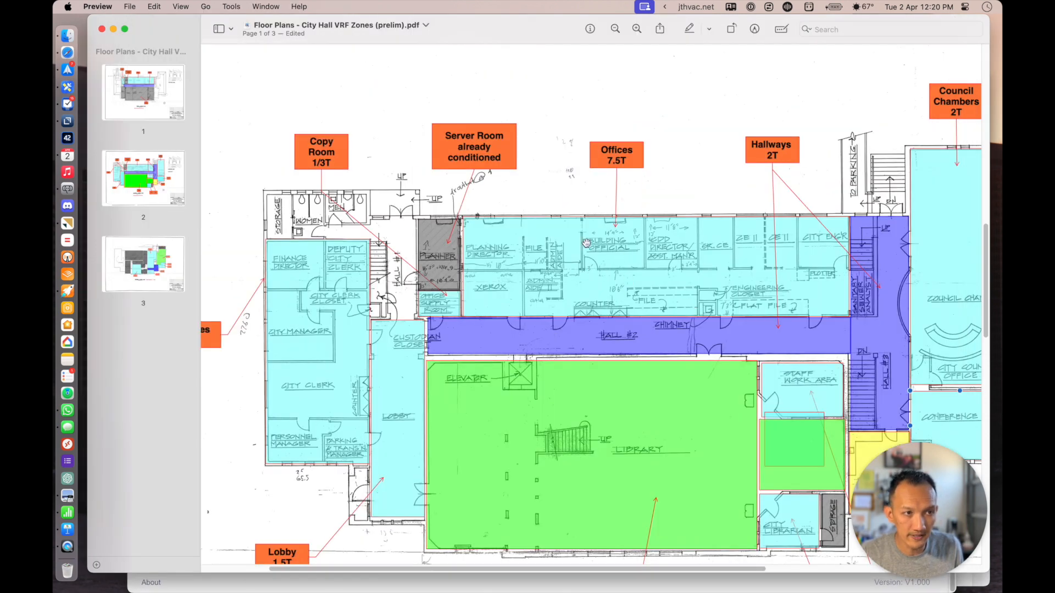
pyautogui.press('super+Tab')
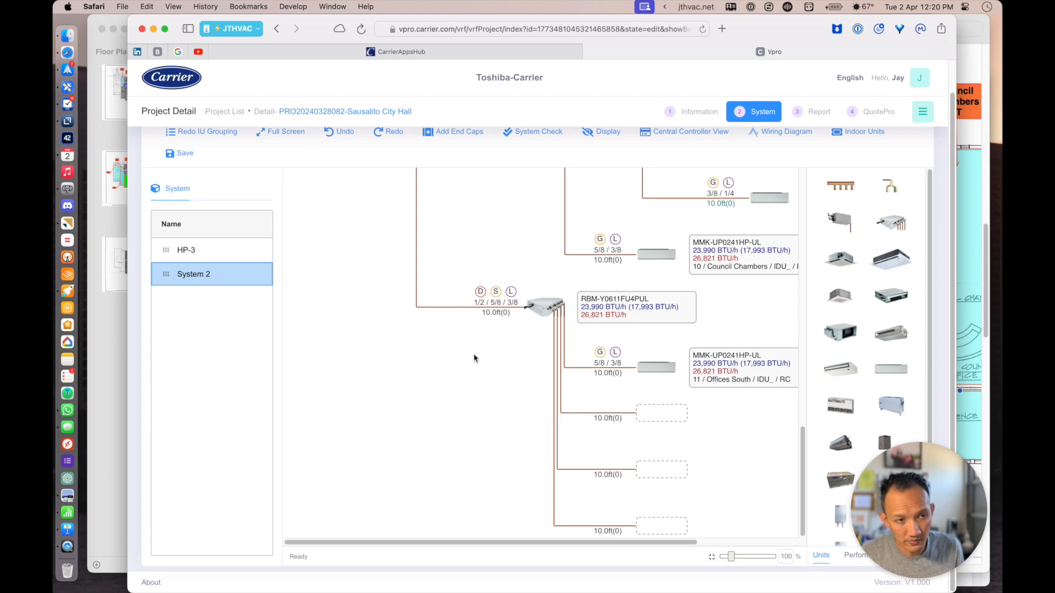
pyautogui.press('super+Tab')
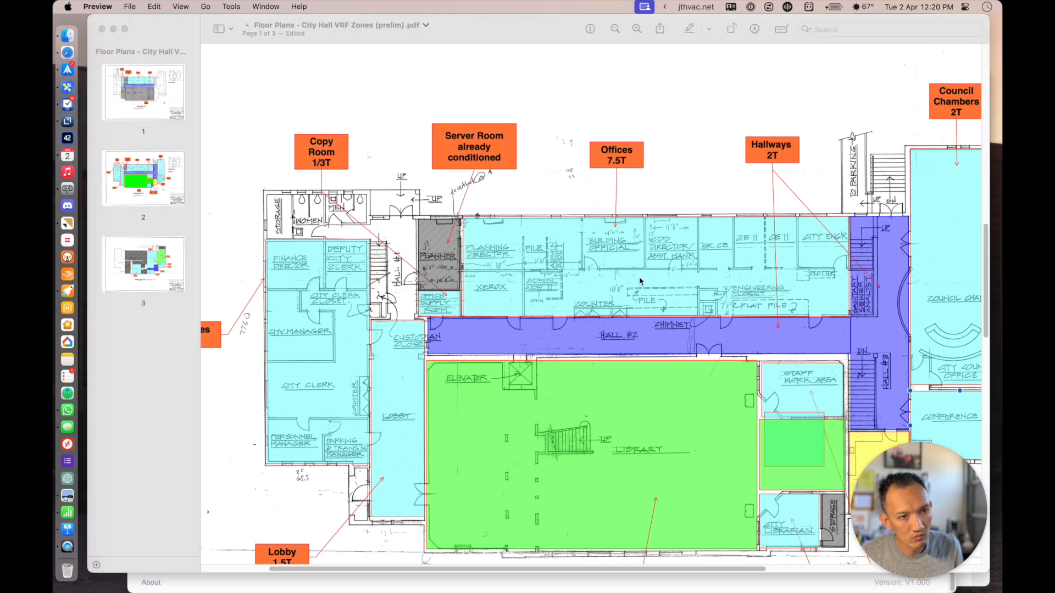
# - Return to Safari and place a high wall MMK-UP0071HP-UL unit with room name Copy Room on the branch below Offices South
pyautogui.press('super+Tab')
pyautogui.moveTo(887, 370); pyautogui.dragTo(662, 419)
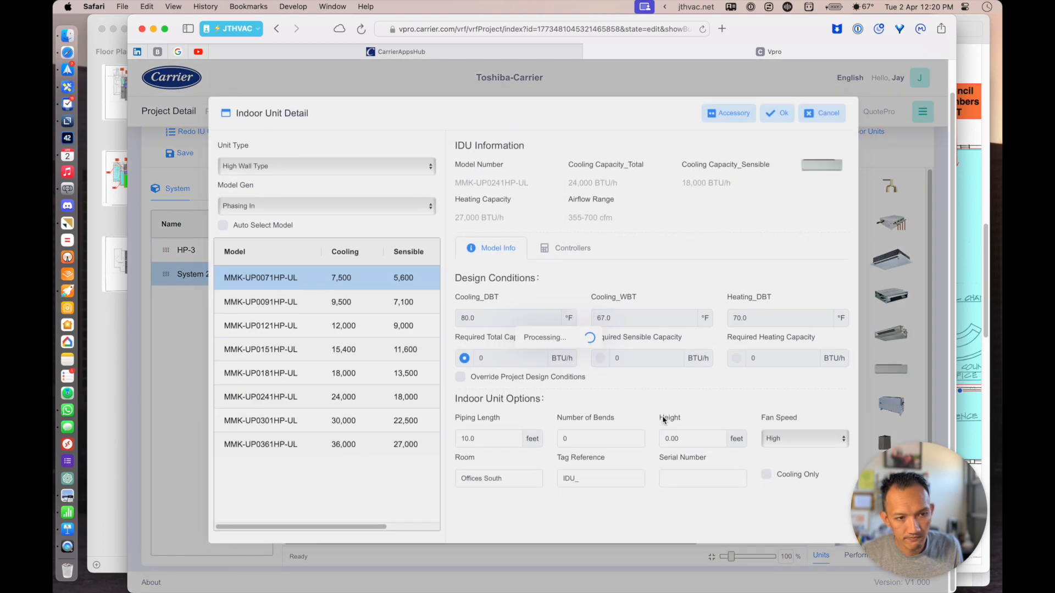
pyautogui.press('super+Tab')
pyautogui.press('super+Tab')
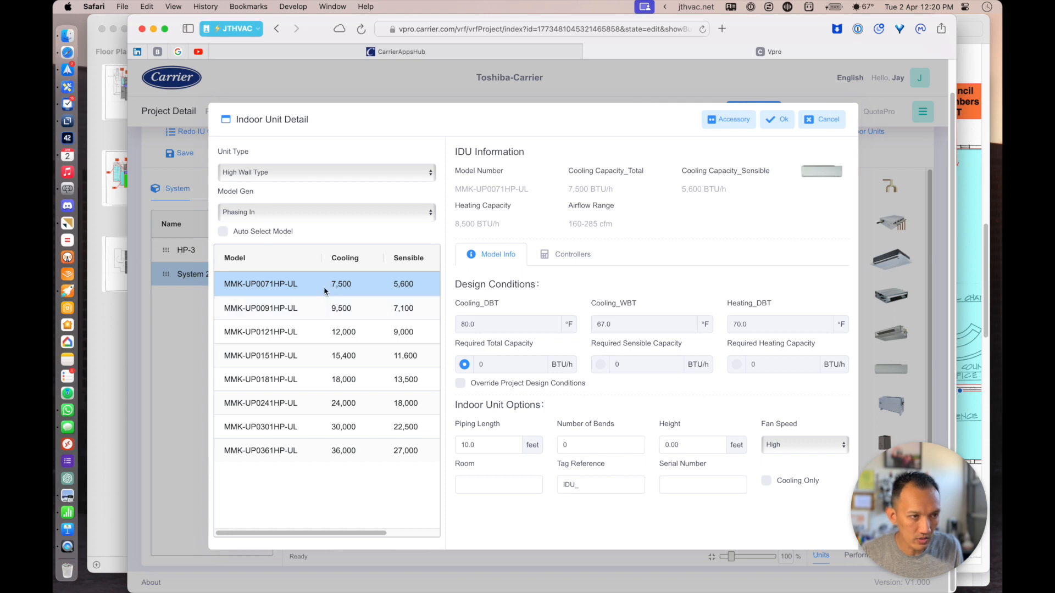
pyautogui.click(494, 488)
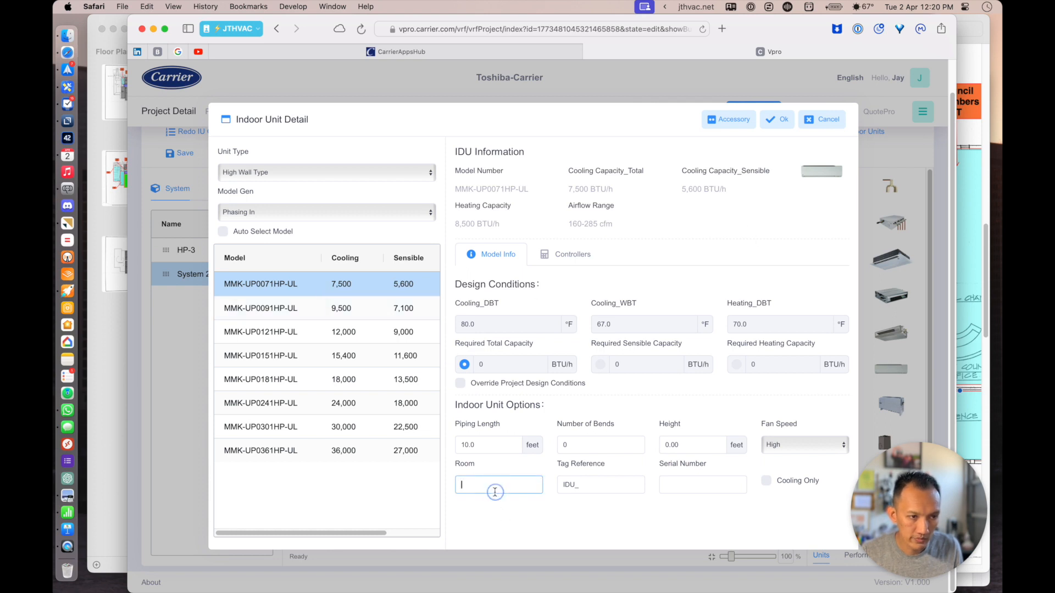
pyautogui.write('Oopy Room')
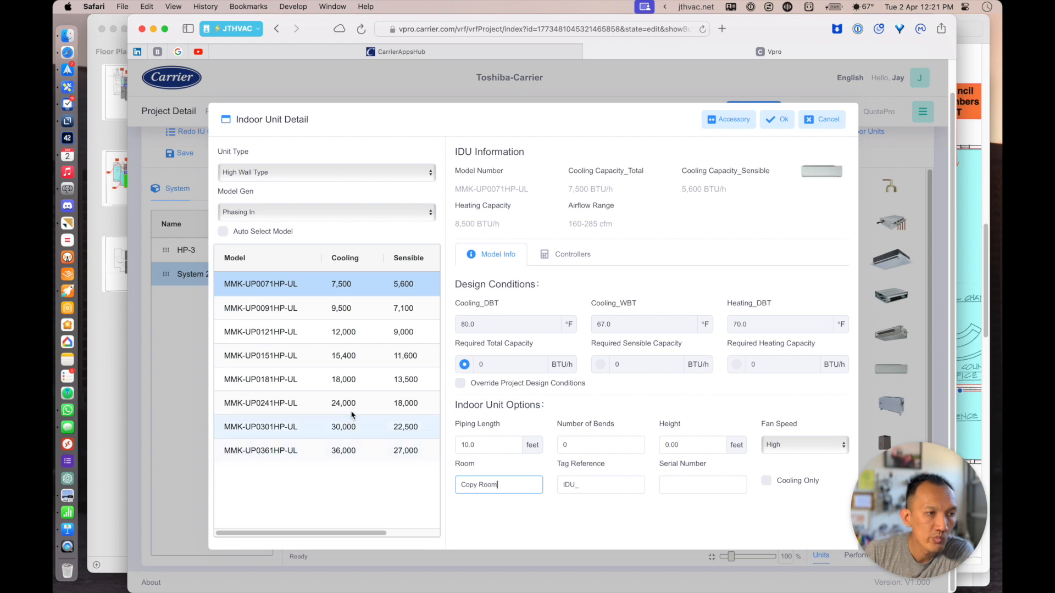
pyautogui.click(777, 119)
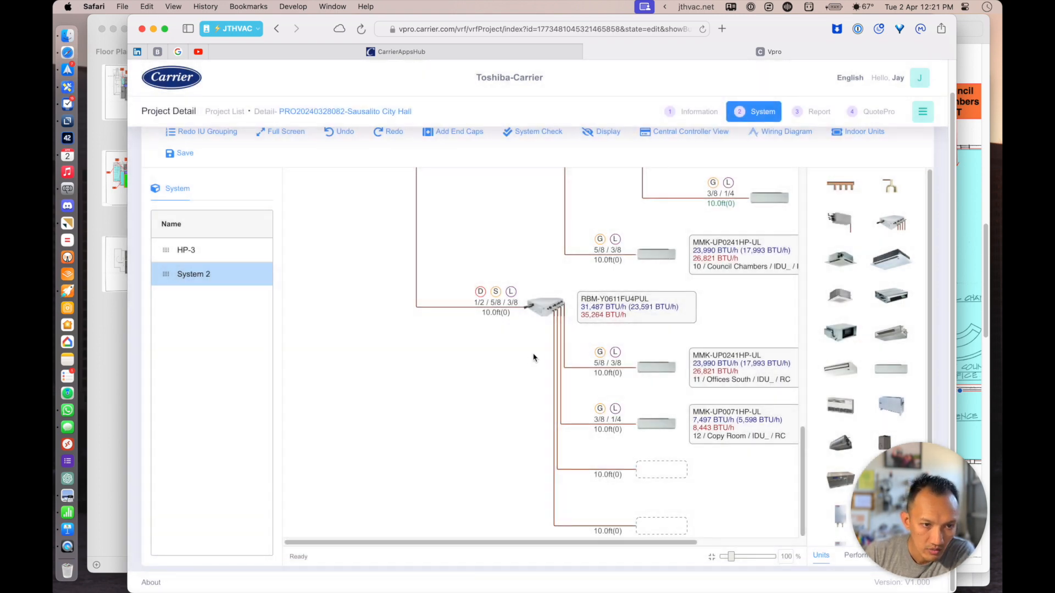
# - Check the large Offices zone on the floor plan in Preview and calculate 7.5/2 in the system launcher
pyautogui.press('super+Tab')
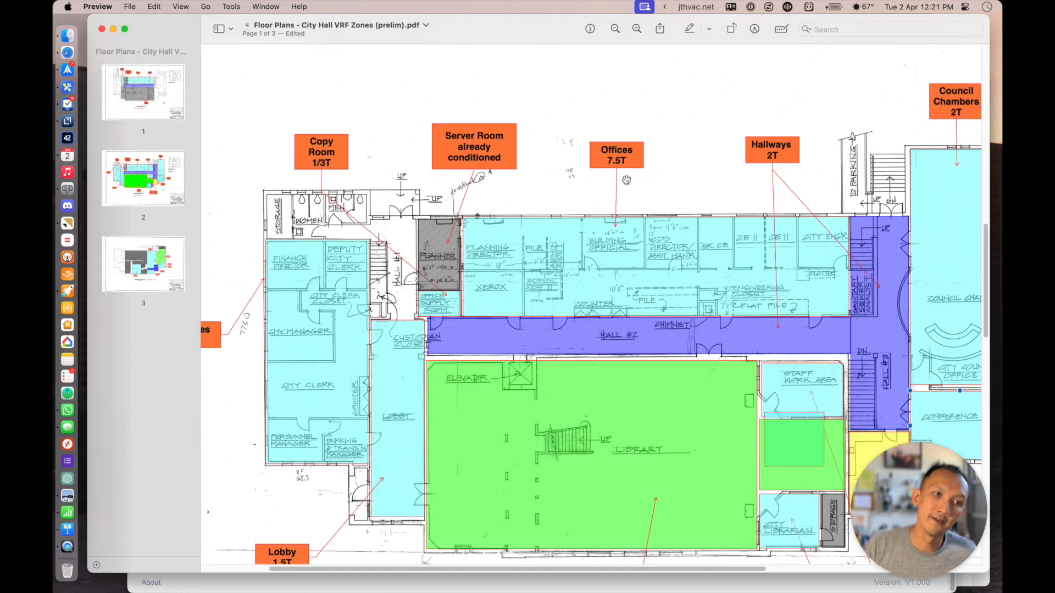
pyautogui.press('super+space')
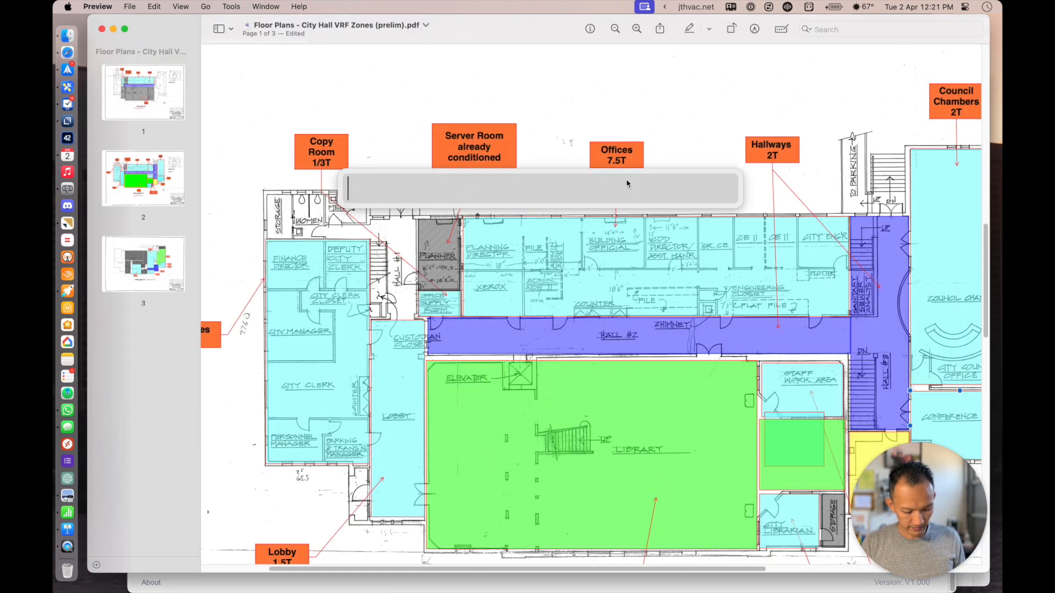
pyautogui.write('7.5')
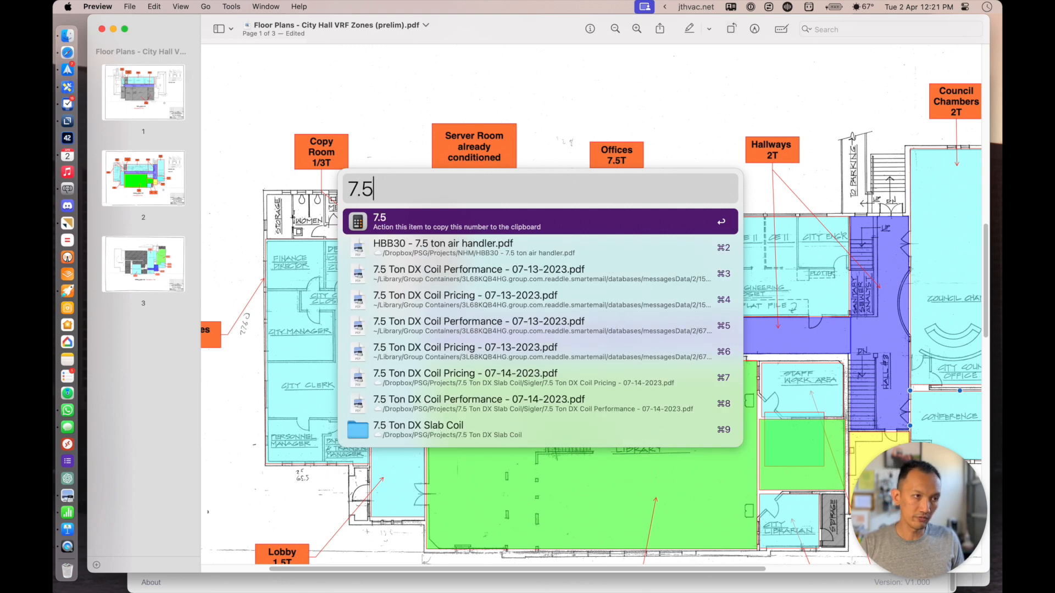
pyautogui.write('/2')
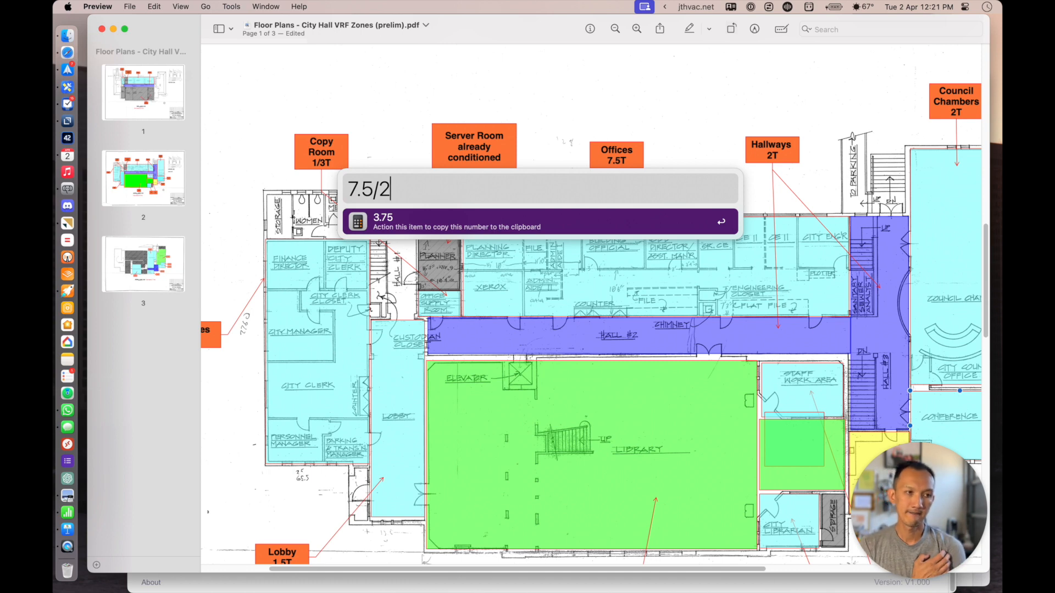
pyautogui.press('Escape')
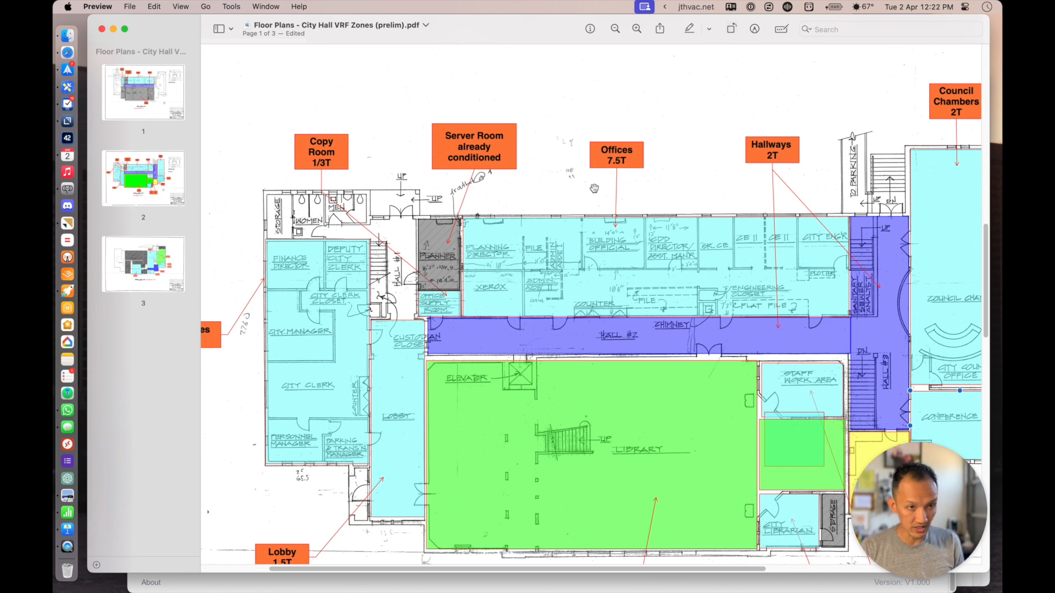
# - Return to Safari and change the model of the flow selector serving Offices South and Copy Room to RBM-Y0611FU8PUL
pyautogui.press('super+Tab')
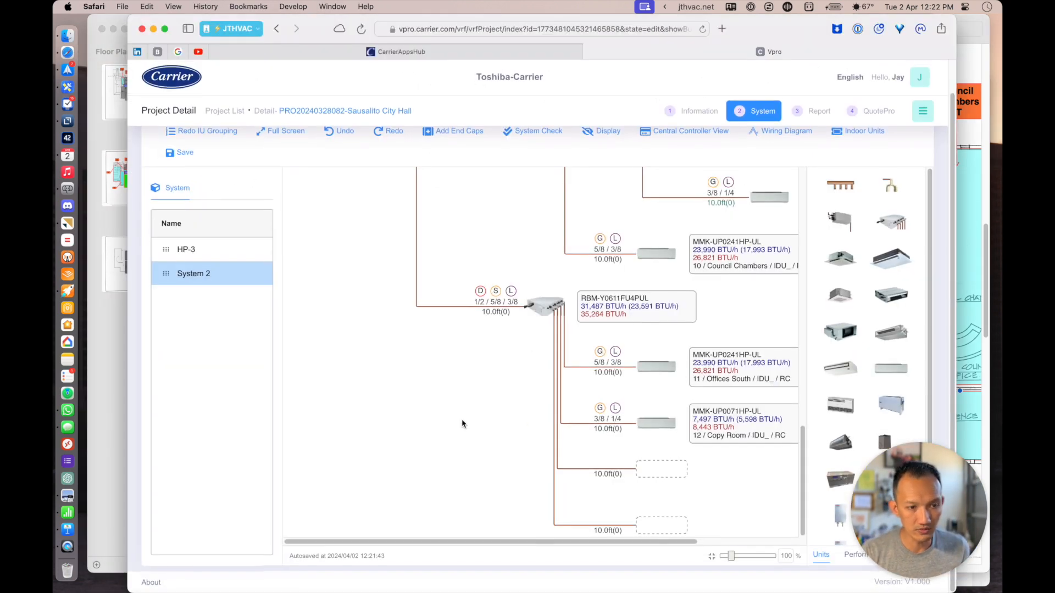
pyautogui.doubleClick(553, 310)
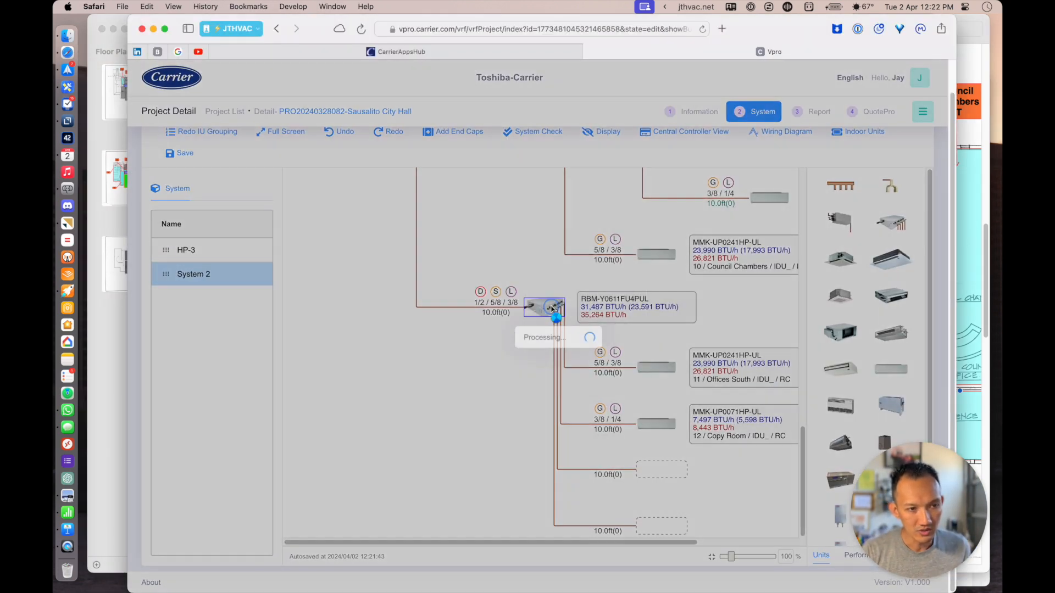
pyautogui.click(475, 312)
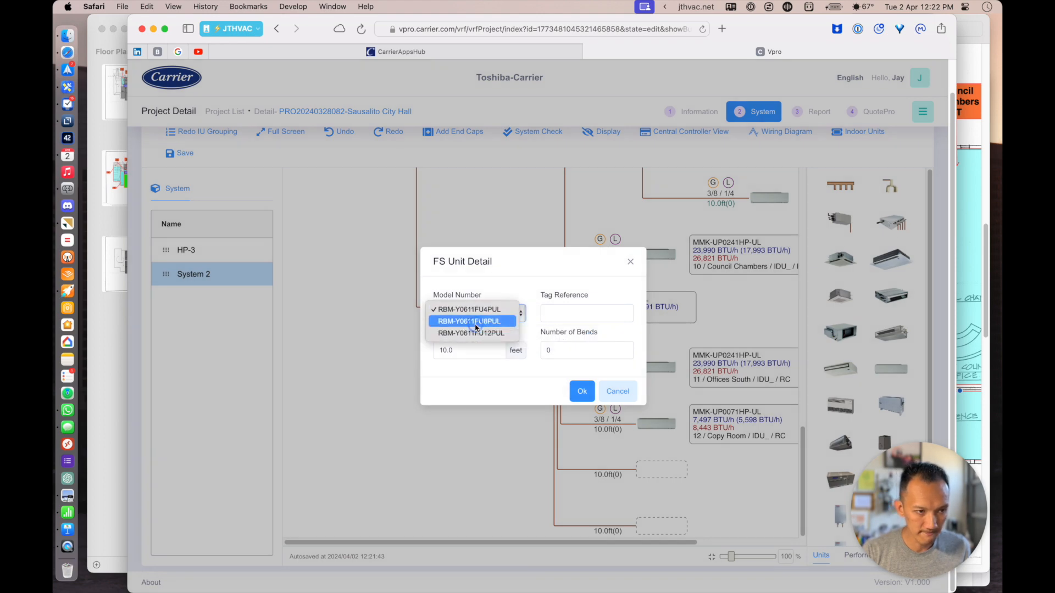
pyautogui.click(472, 322)
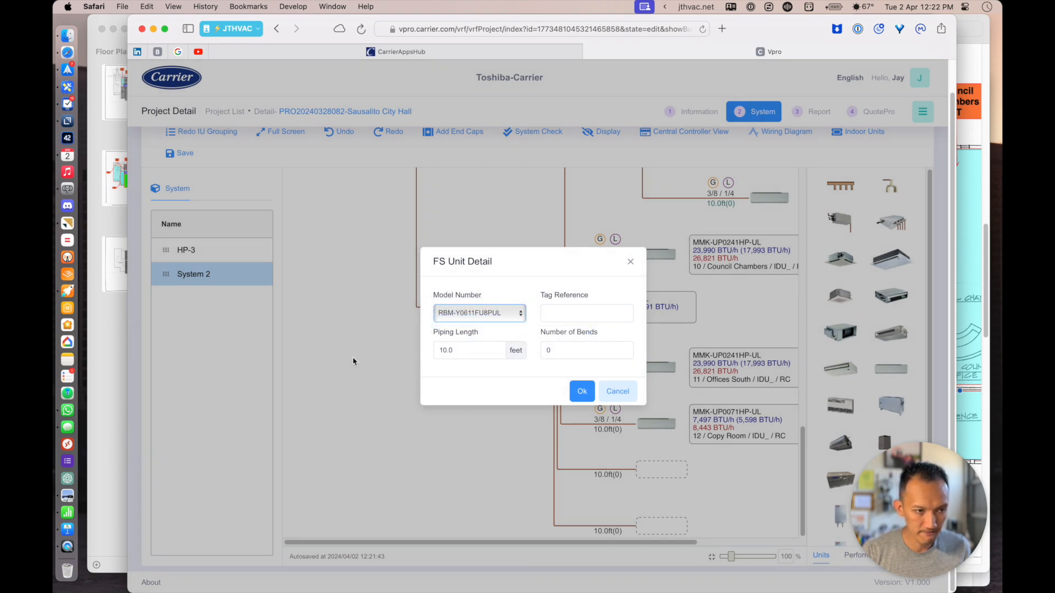
pyautogui.click(580, 392)
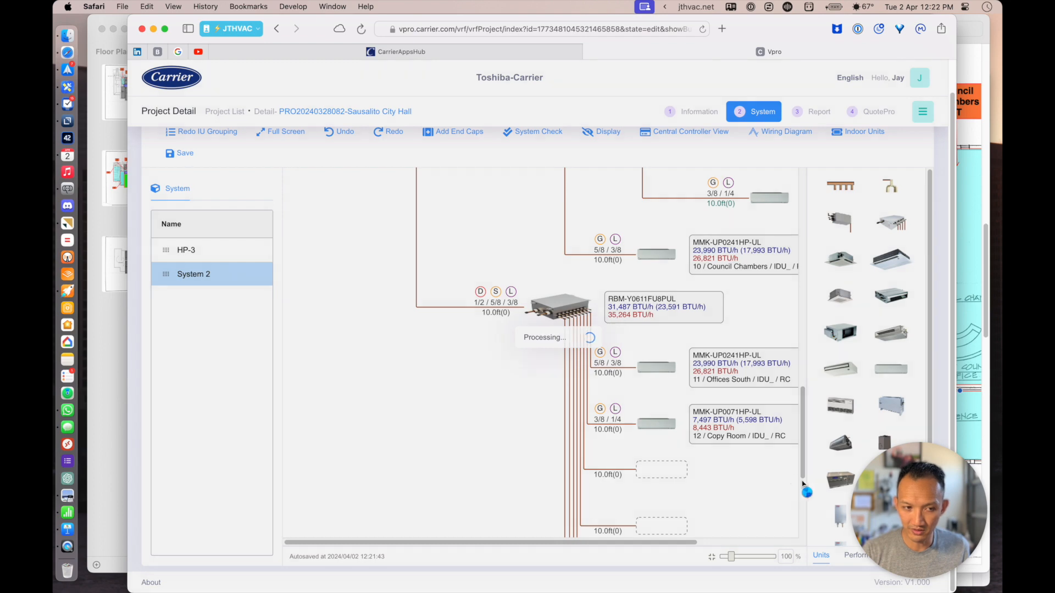
pyautogui.scroll(-2, 701, 468)
pyautogui.scroll(-5, 699, 467)
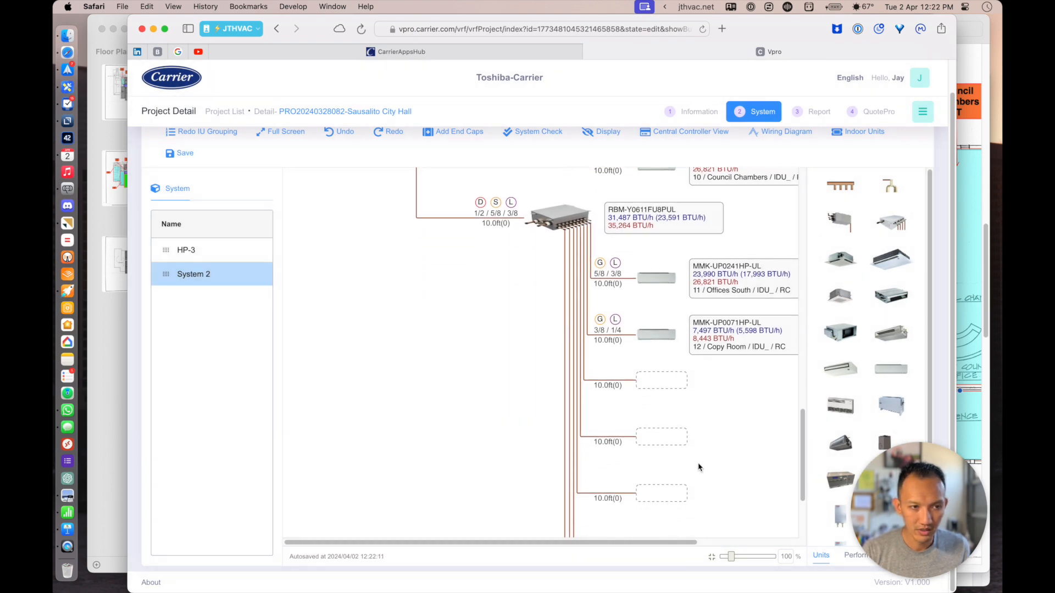
# - Change the model of the flow selector serving Offices South and Copy Room to RBM-Y0611FU4PUL
pyautogui.scroll(4, 699, 460)
pyautogui.doubleClick(555, 214)
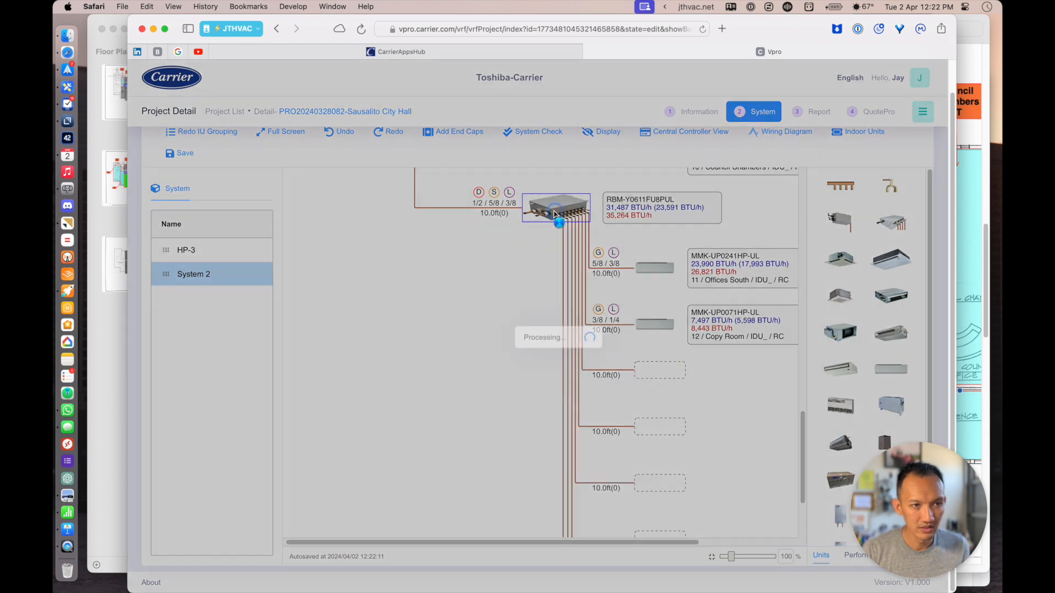
pyautogui.click(463, 316)
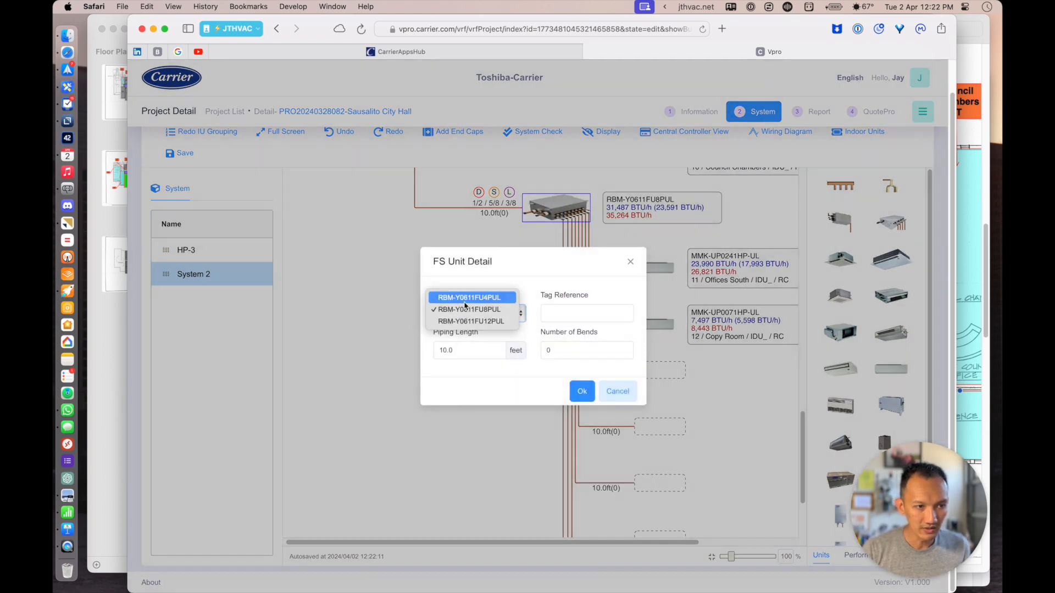
pyautogui.click(493, 300)
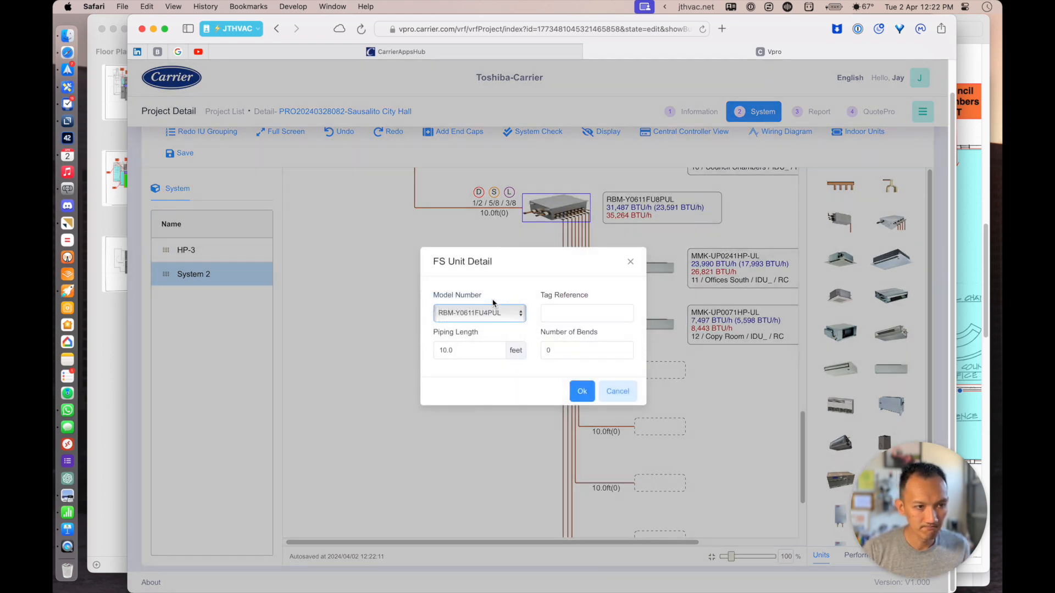
pyautogui.click(582, 393)
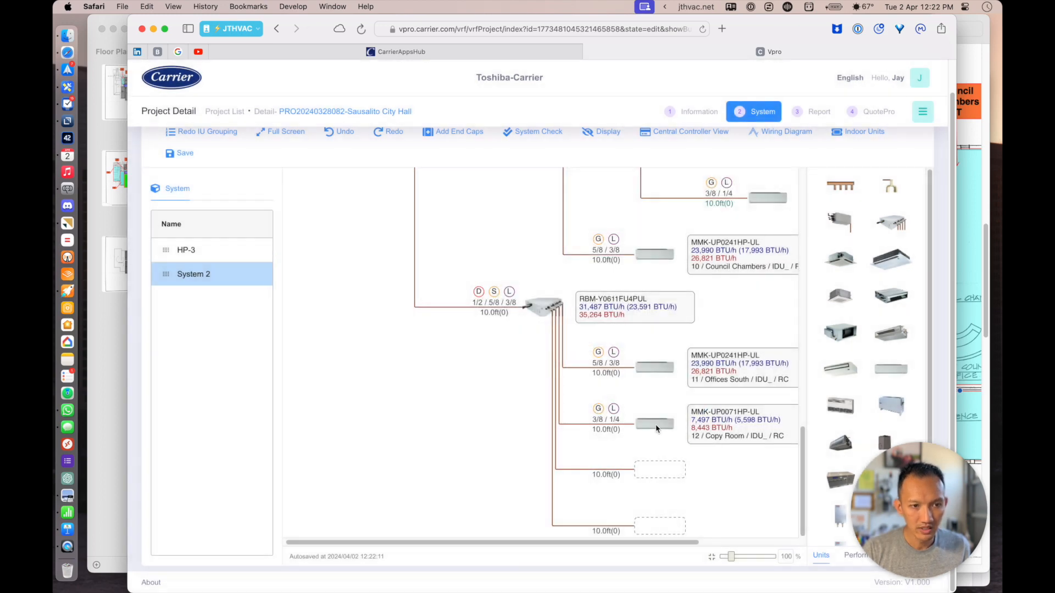
# - Change the Copy Room indoor unit to model MMK-UP0241HP-UL and rename its room to Offices a
pyautogui.click(650, 430)
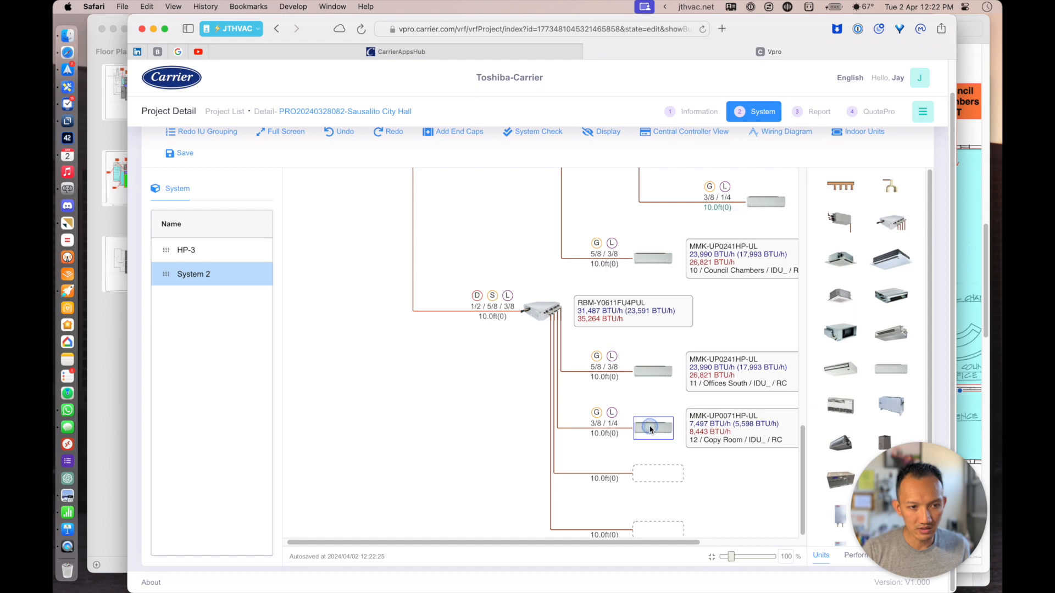
pyautogui.doubleClick(650, 429)
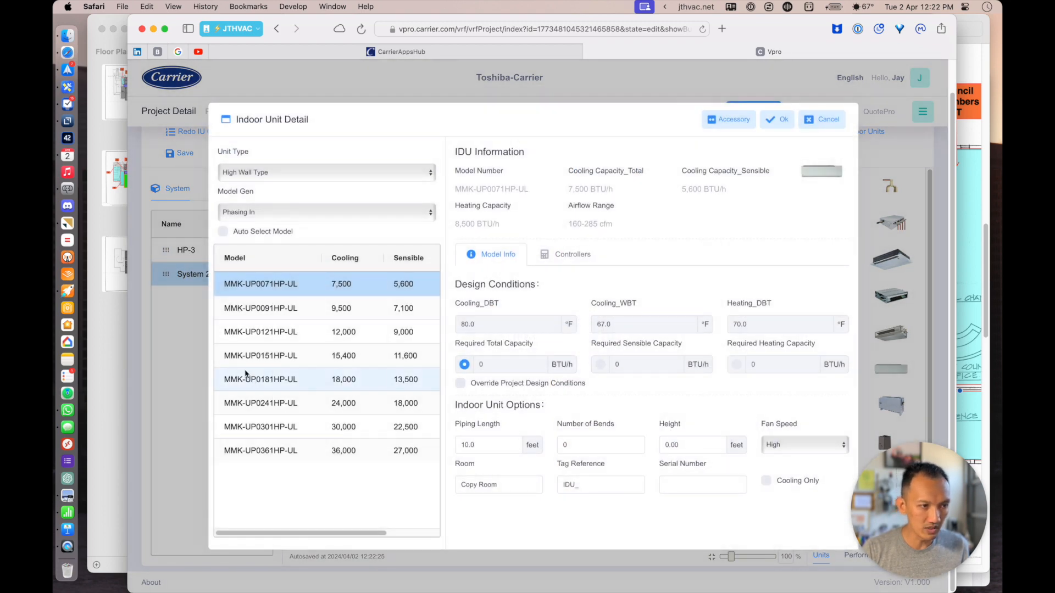
pyautogui.click(247, 412)
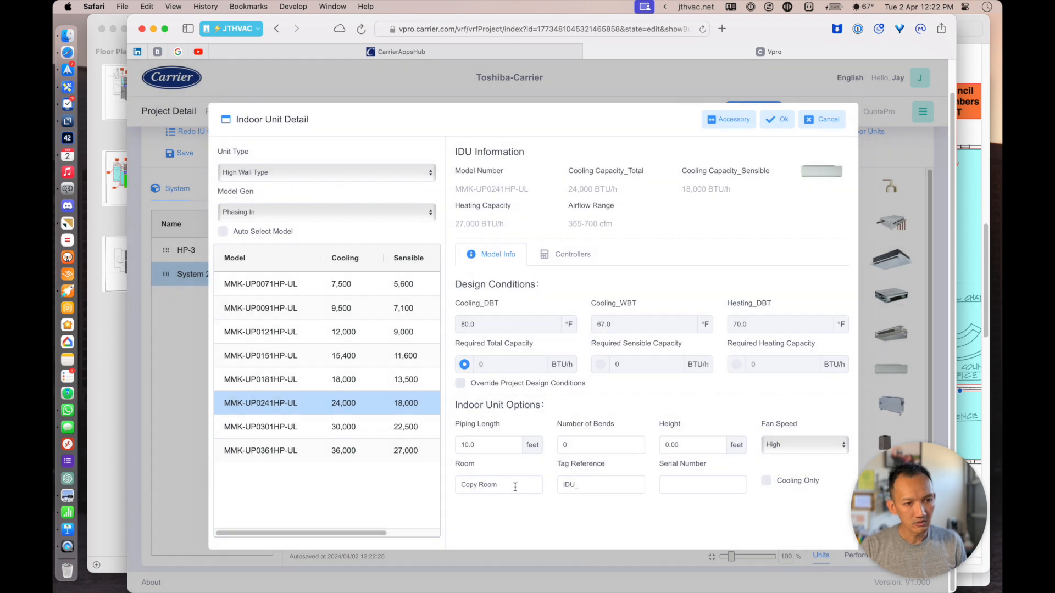
pyautogui.moveTo(516, 485); pyautogui.dragTo(449, 484)
pyautogui.write('Offices a')
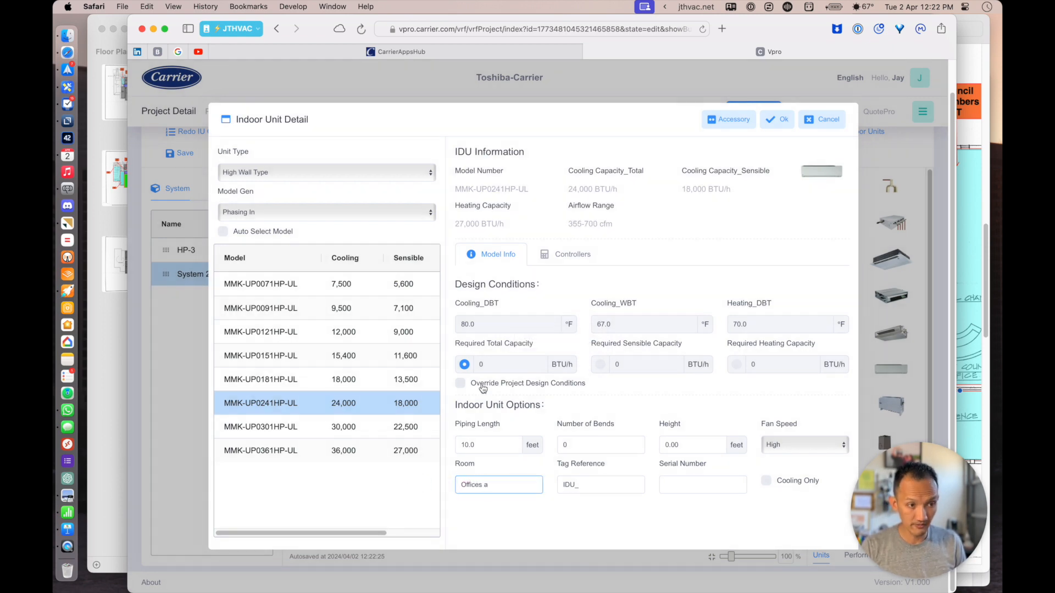
pyautogui.click(781, 120)
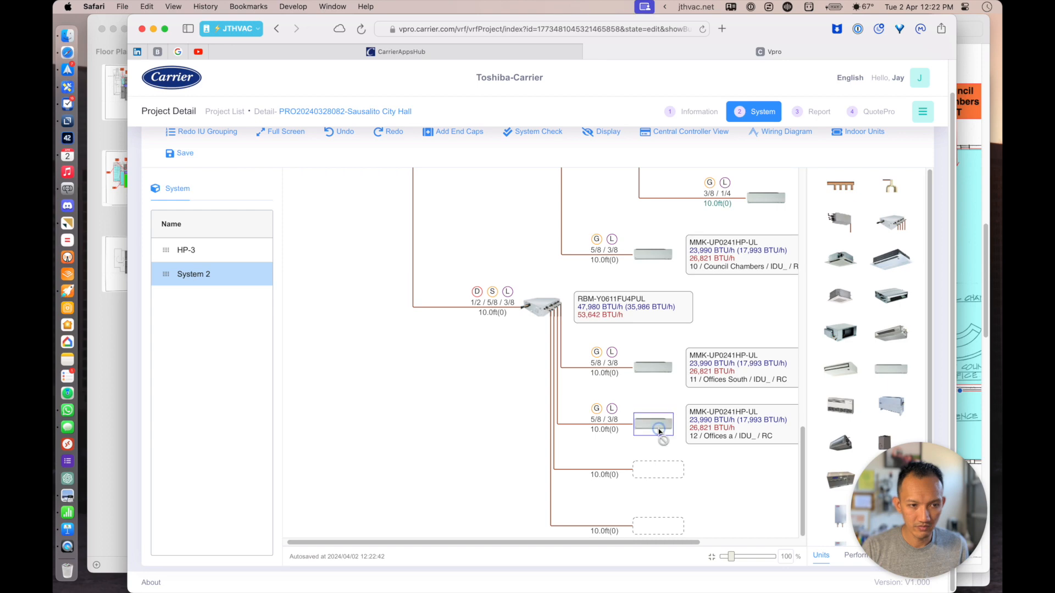
# - Copy the Offices a unit to the empty branch below it and rename the copy's room to Offices b
pyautogui.moveTo(659, 432); pyautogui.dragTo(667, 484)
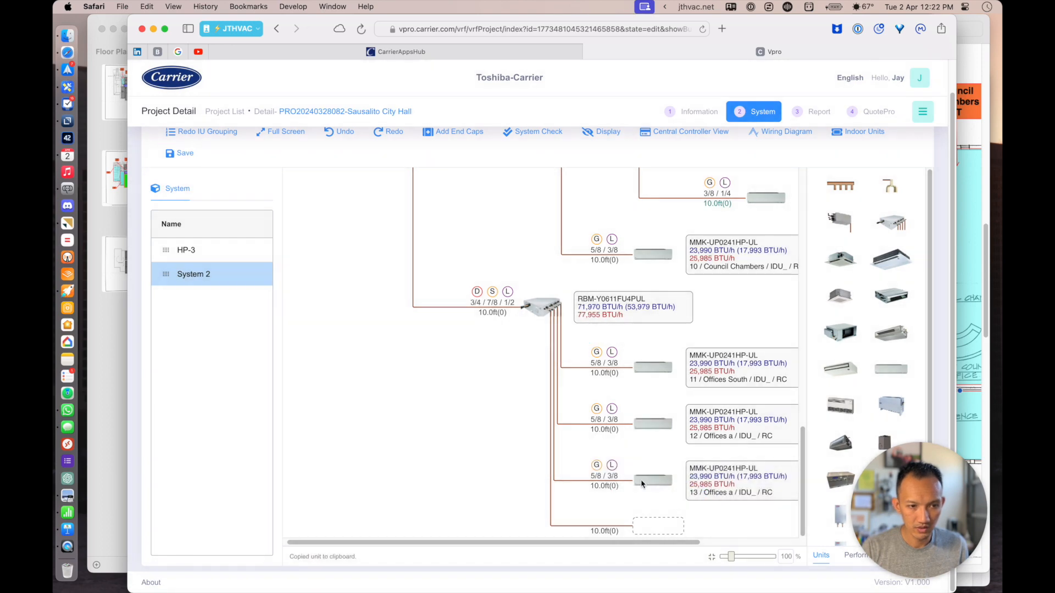
pyautogui.click(643, 483)
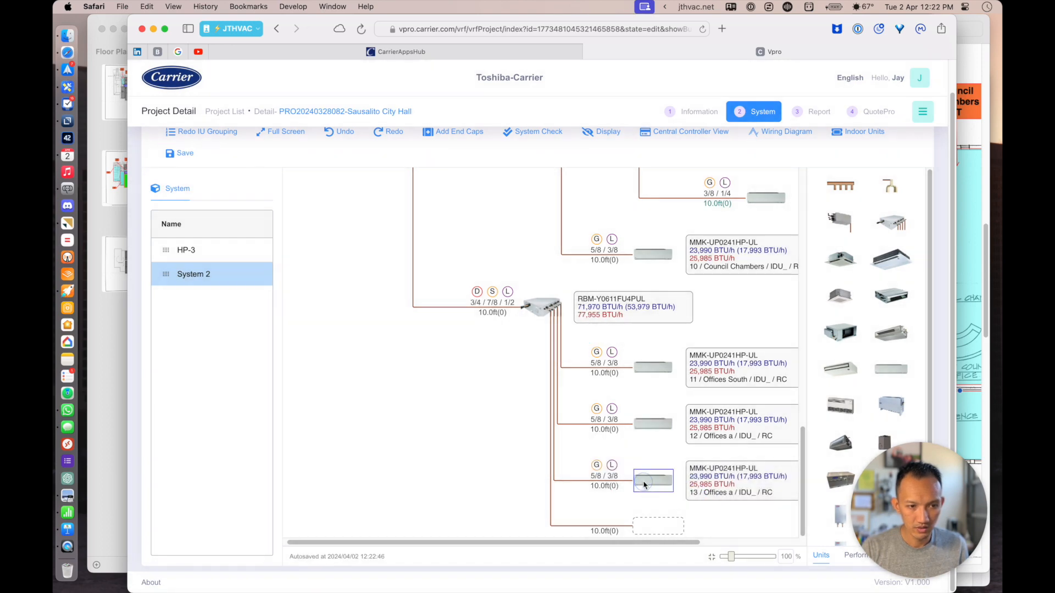
pyautogui.doubleClick(646, 483)
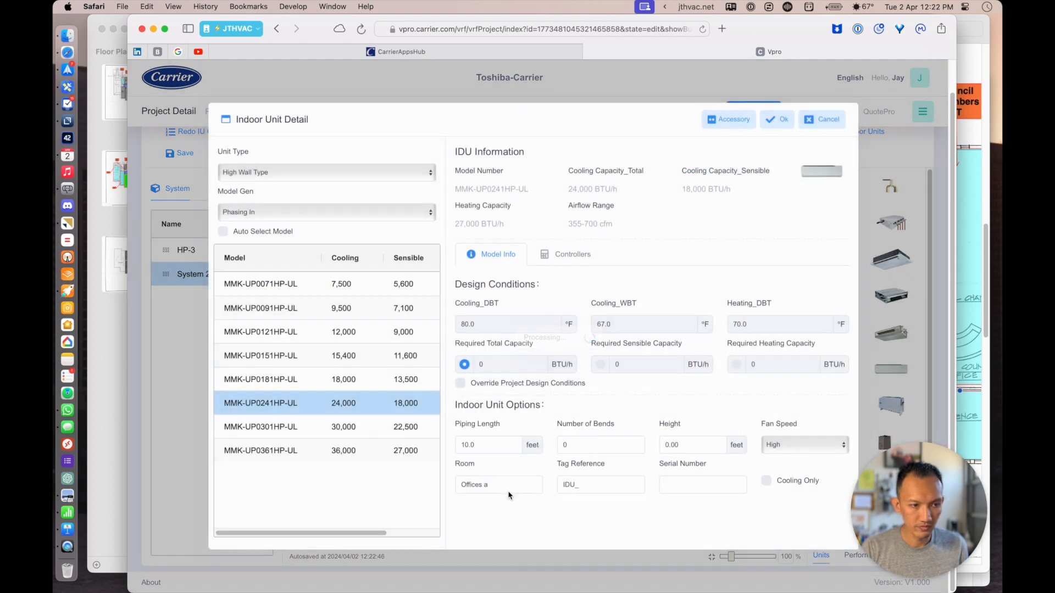
pyautogui.click(503, 485)
pyautogui.press('BackSpace')
pyautogui.write('b')
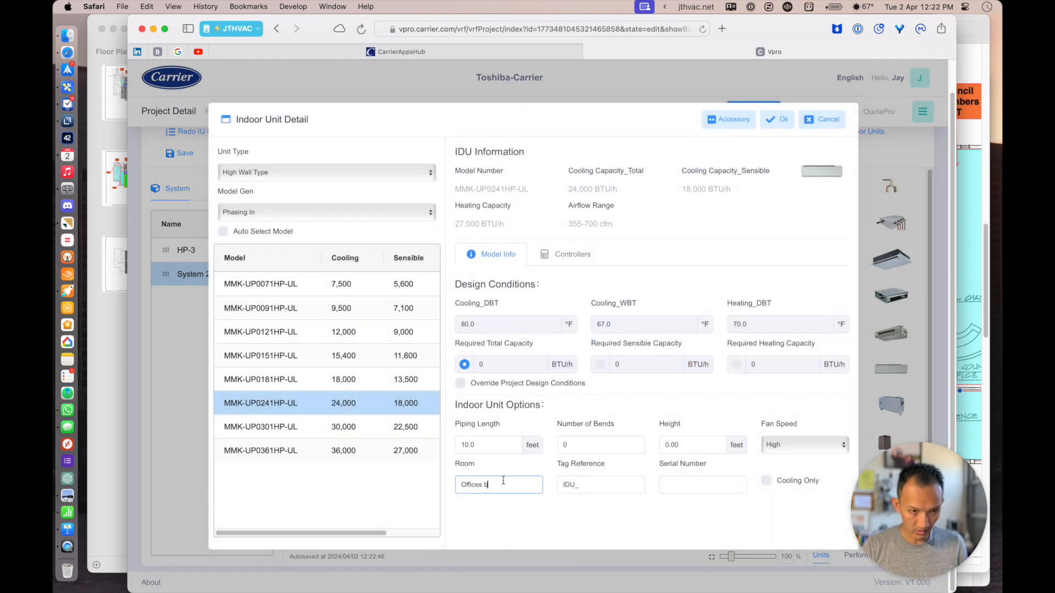
pyautogui.click(777, 119)
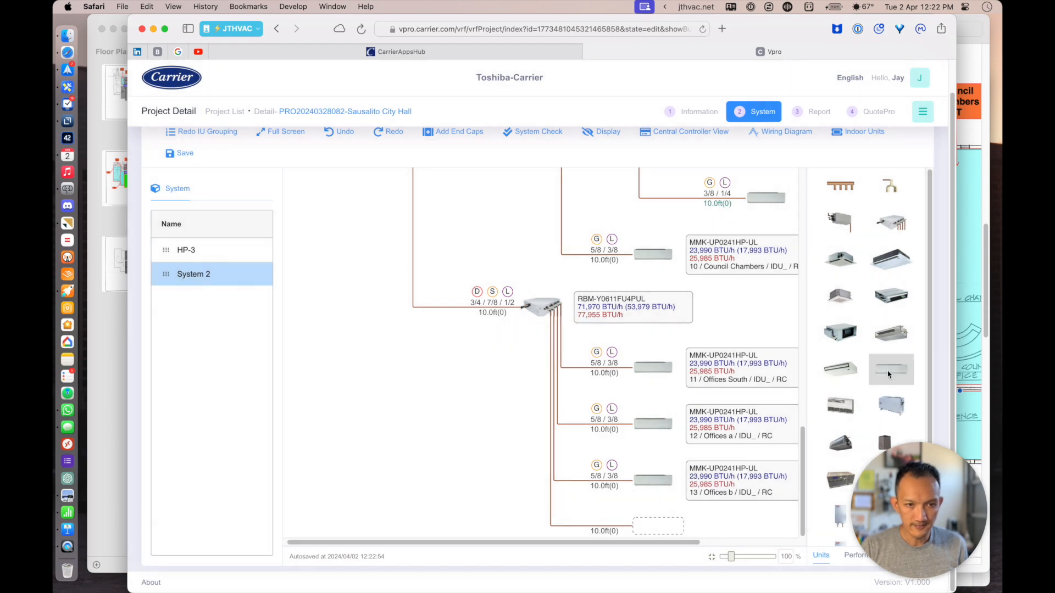
# - Place a high wall MMK-UP0361HP-UL unit with room name Offices c on the flow selector's last empty branch
pyautogui.moveTo(888, 373); pyautogui.dragTo(648, 530)
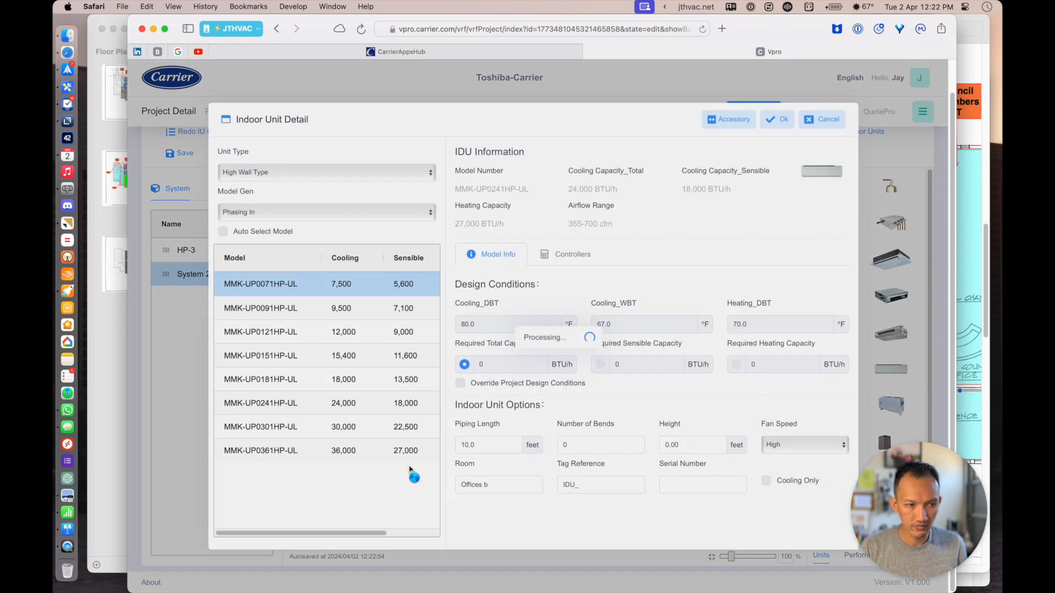
pyautogui.click(258, 452)
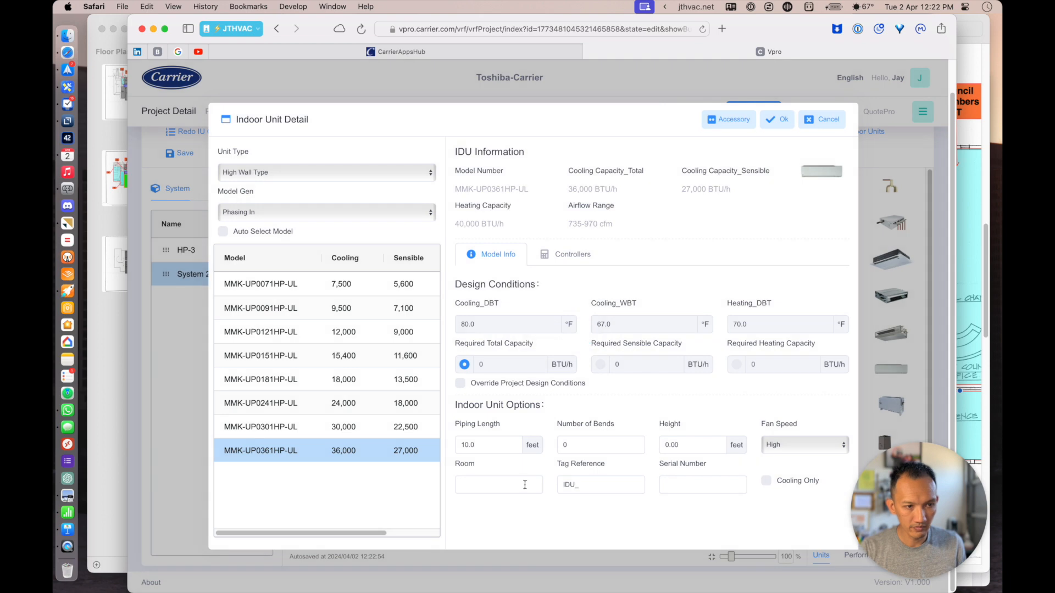
pyautogui.click(525, 484)
pyautogui.write('Offices')
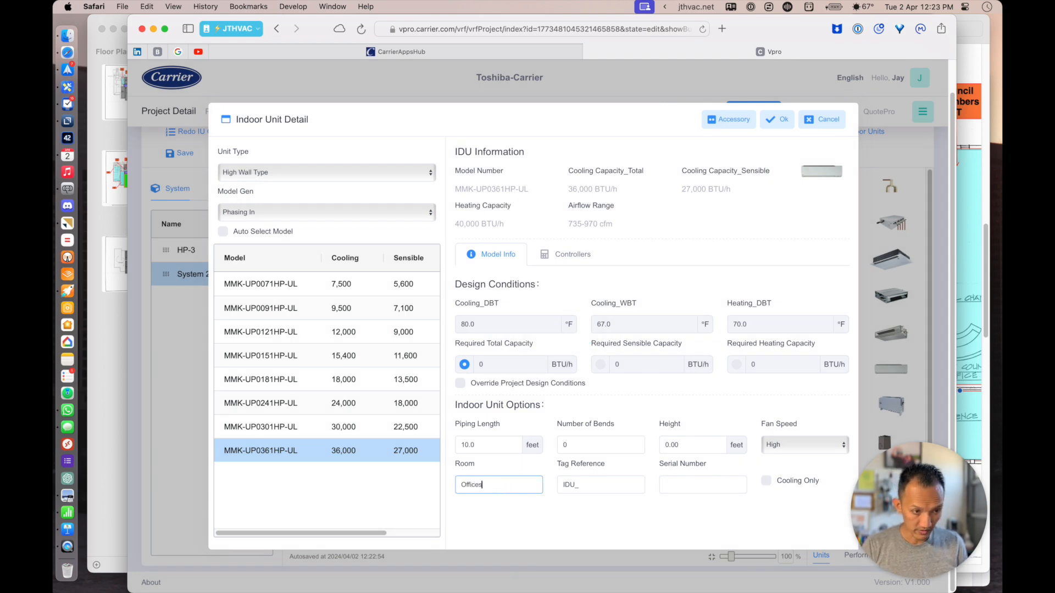
pyautogui.write(' c')
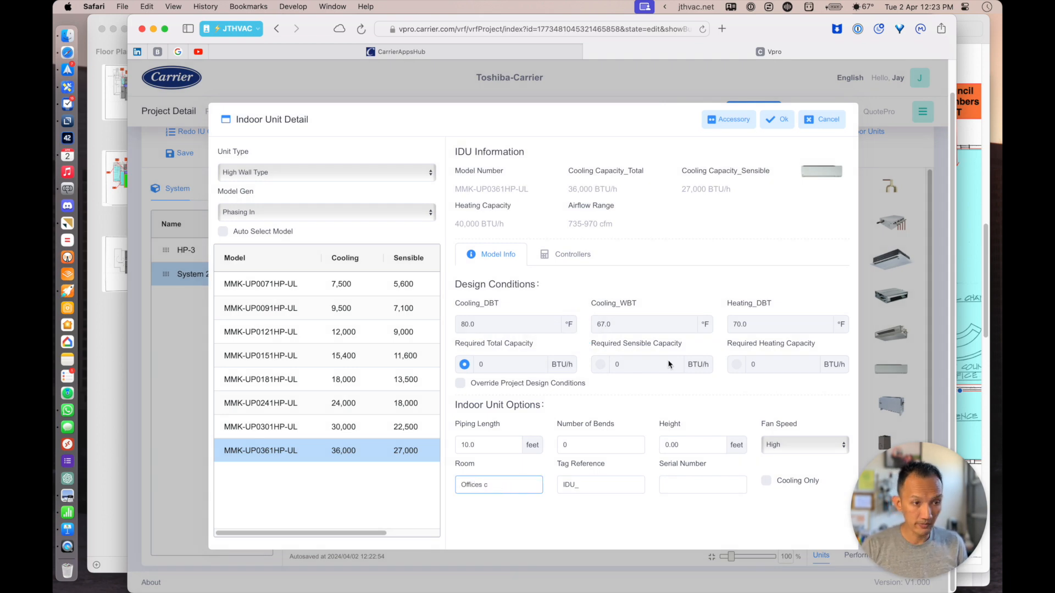
pyautogui.click(778, 120)
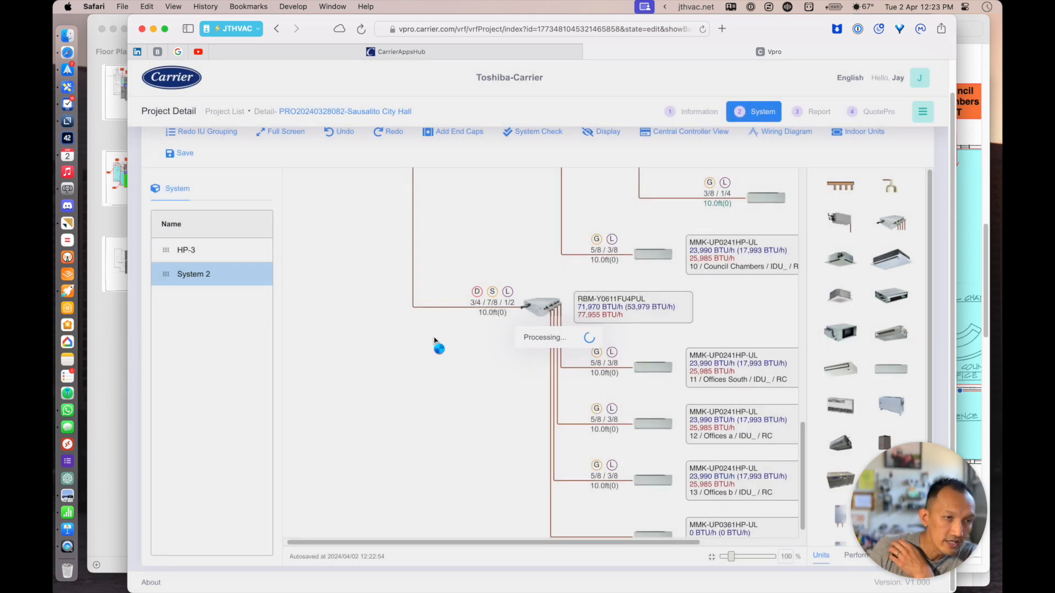
# - Insert a branch joint in the piping just ahead of the RBM-Y0611FU4PUL flow selector
pyautogui.scroll(6, 474, 280)
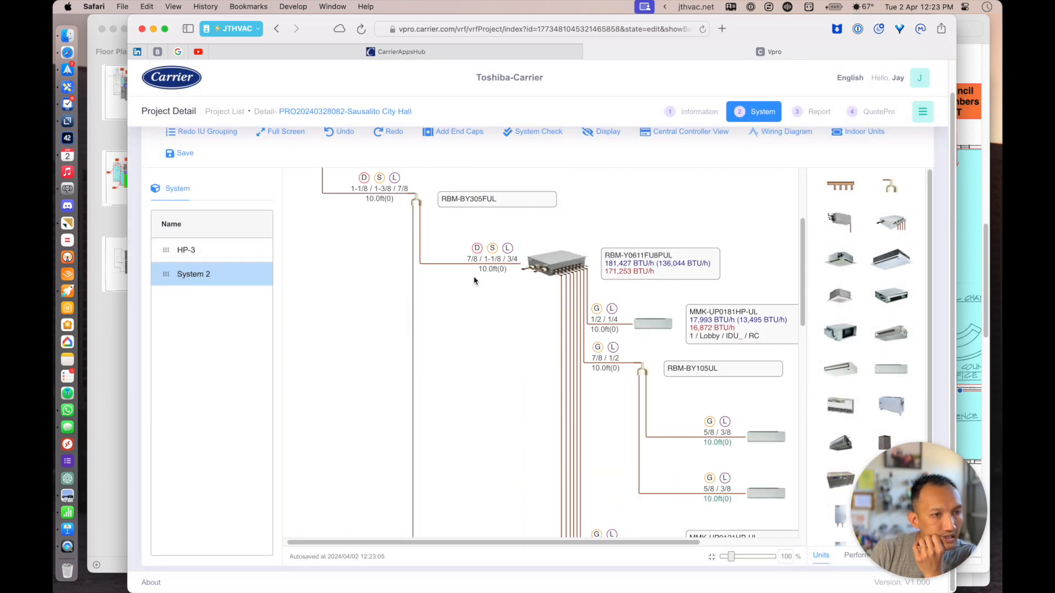
pyautogui.scroll(-2, 475, 281)
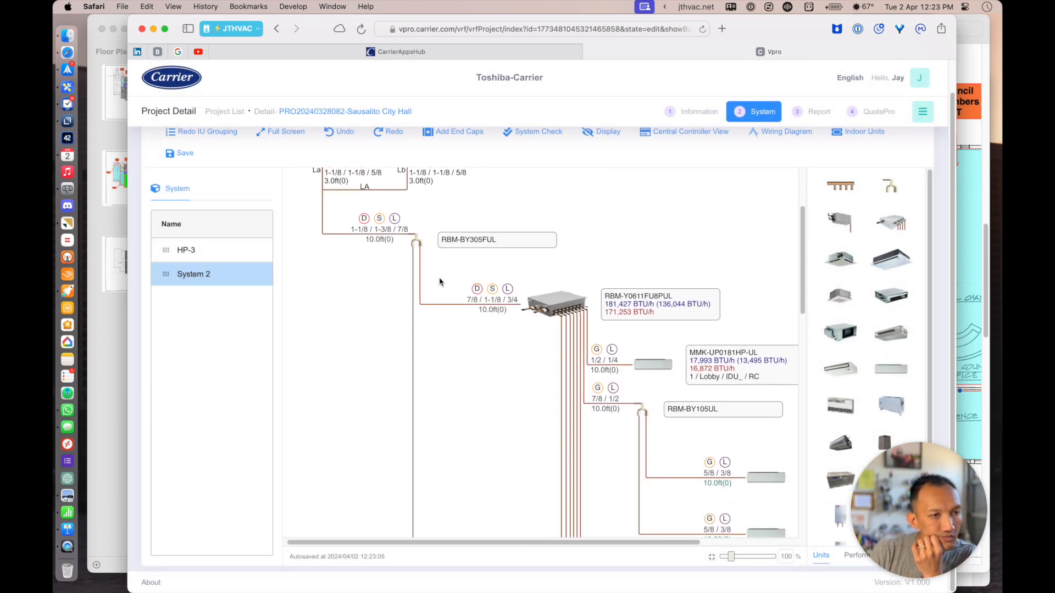
pyautogui.scroll(-10, 439, 283)
pyautogui.scroll(-2, 439, 283)
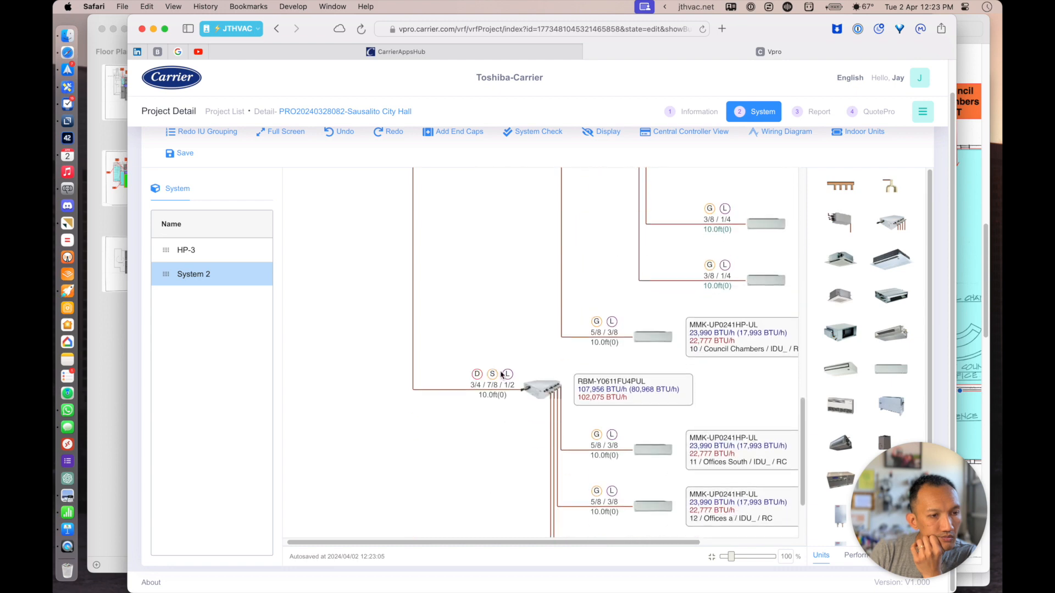
pyautogui.rightClick(540, 392)
pyautogui.click(565, 373)
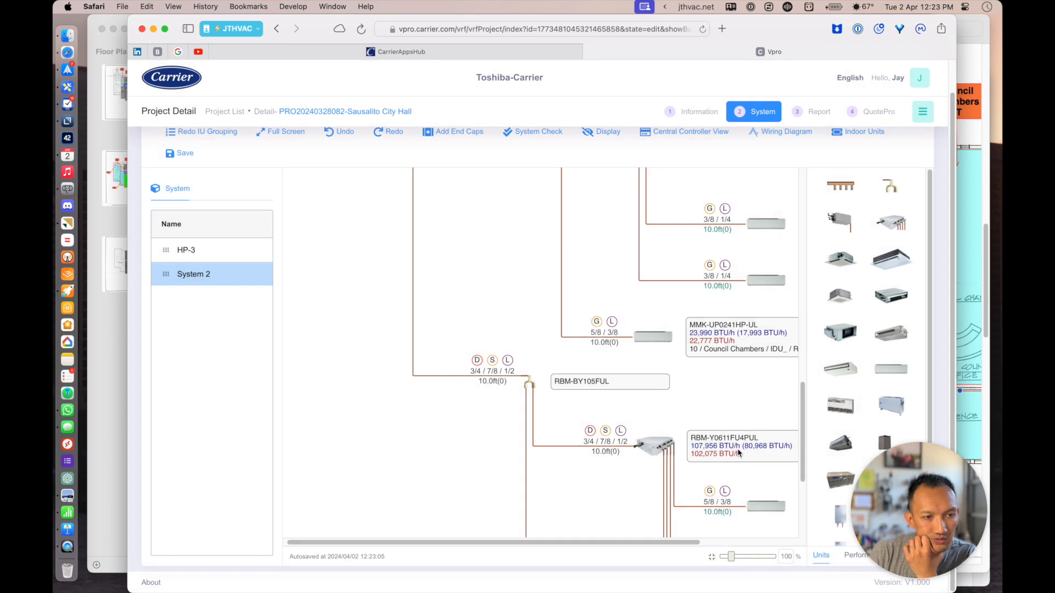
# - Place a cooling-only high wall MMK-UP0071HP-UL unit with room name Copy Room on the new joint's open branch
pyautogui.scroll(-7, 734, 454)
pyautogui.moveTo(890, 369); pyautogui.dragTo(661, 532)
pyautogui.doubleClick(659, 529)
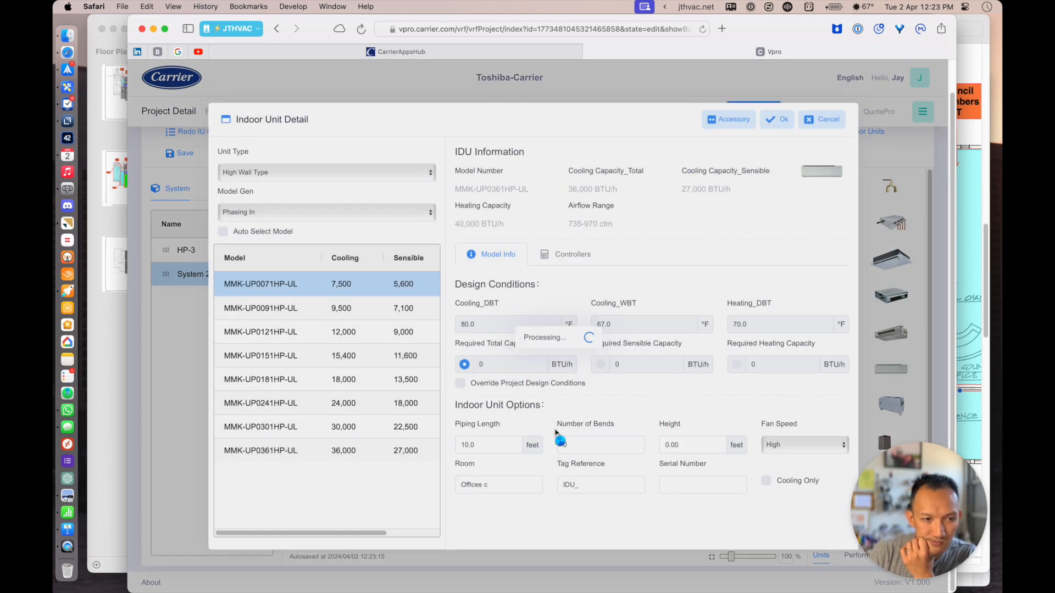
pyautogui.click(512, 489)
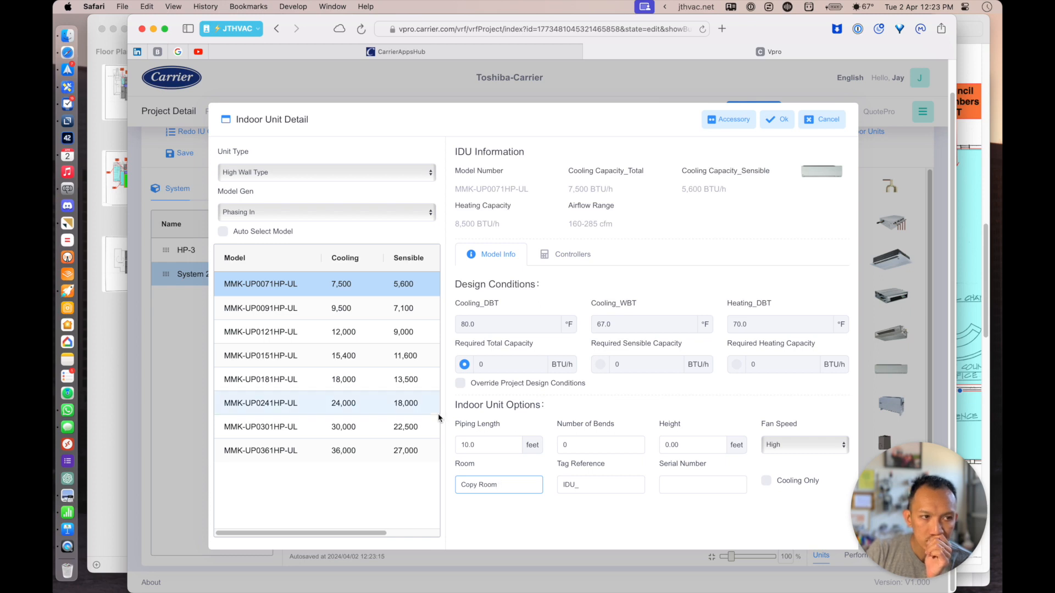
pyautogui.click(767, 482)
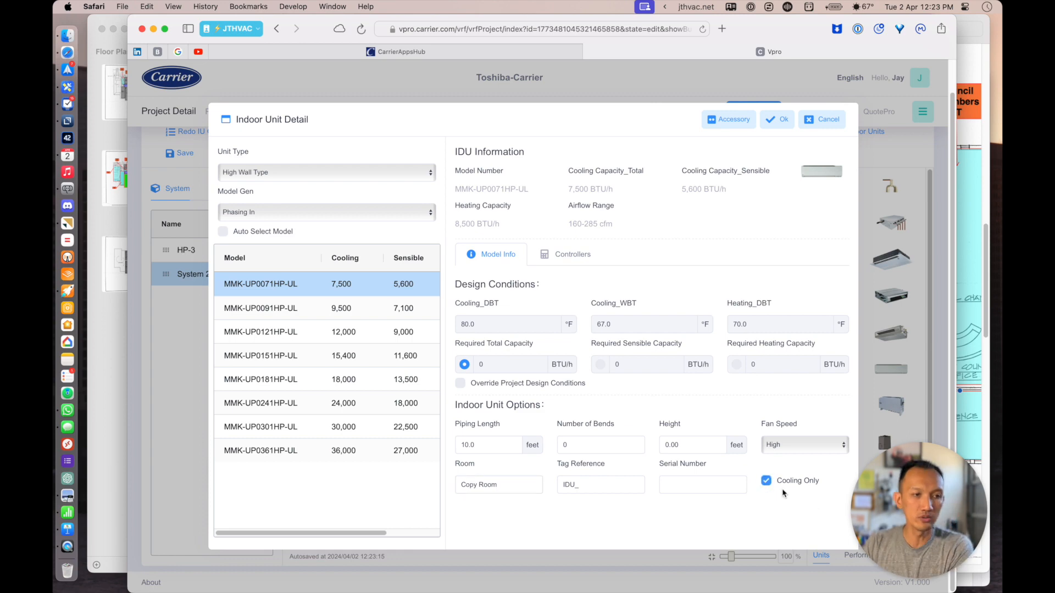
pyautogui.click(777, 119)
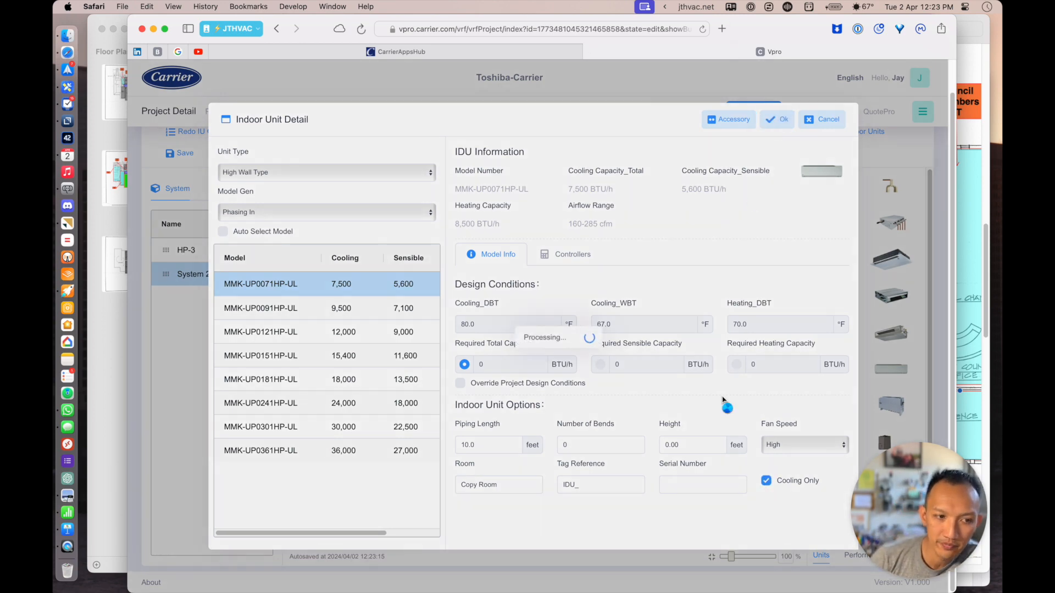
# - Turn off the Cooling Only option for the Copy Room unit
pyautogui.scroll(-1, 752, 466)
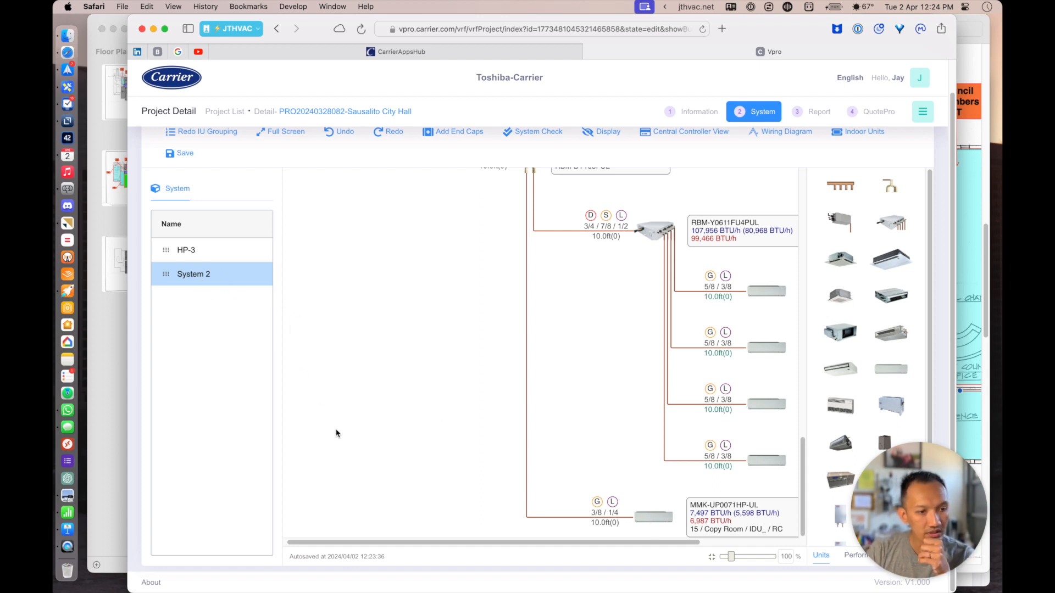
pyautogui.doubleClick(649, 519)
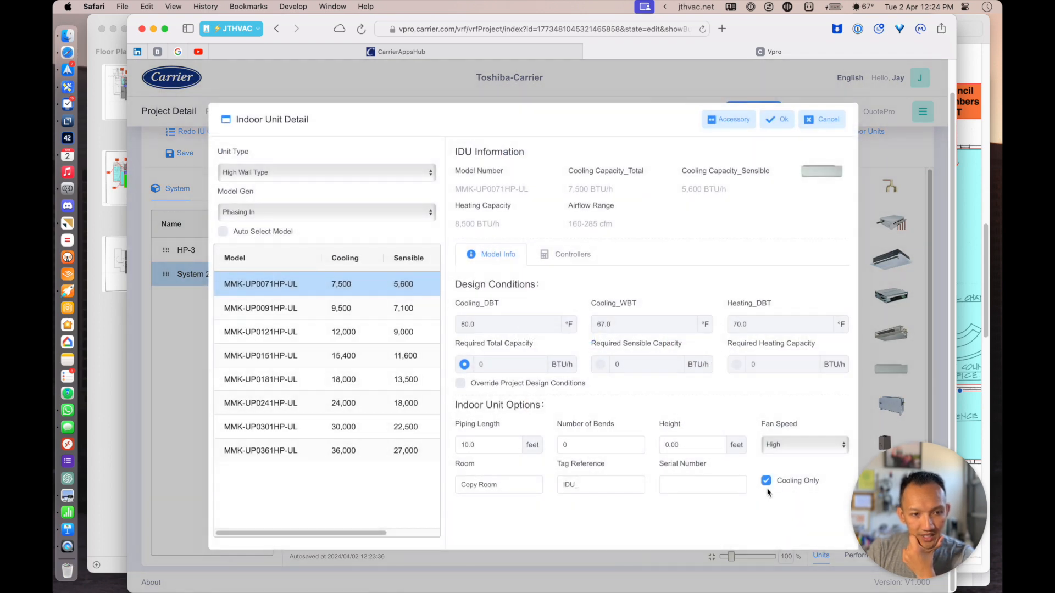
pyautogui.click(766, 483)
pyautogui.click(776, 121)
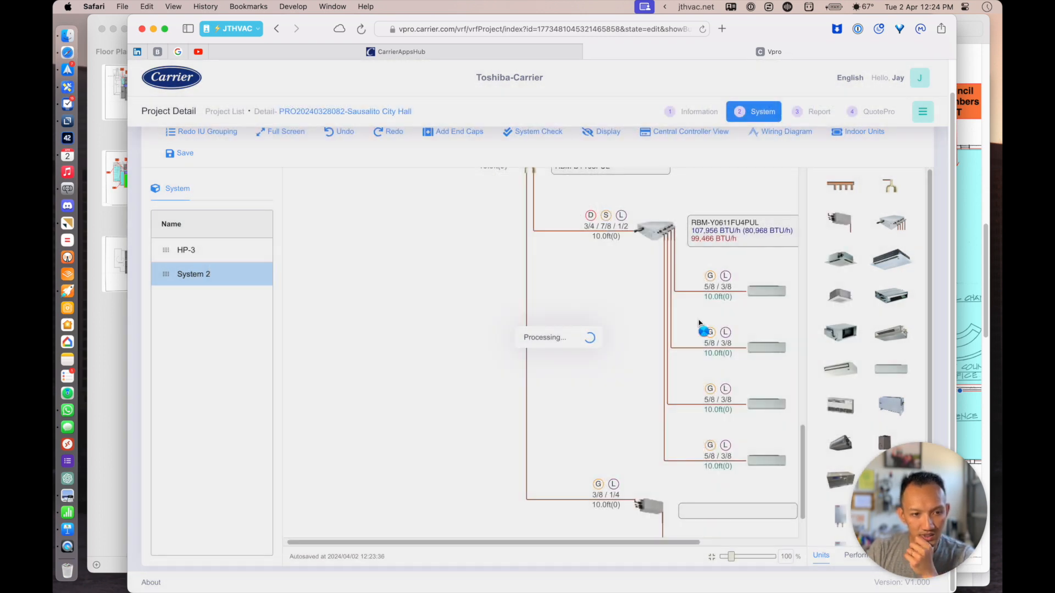
# - Set the Copy Room unit back to Cooling Only
pyautogui.scroll(-2, 731, 447)
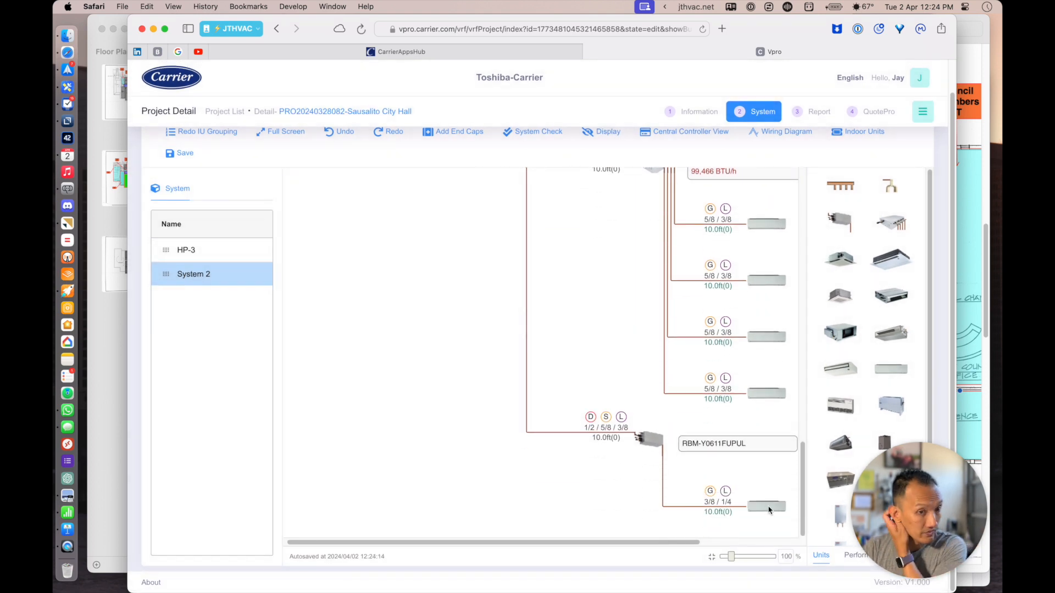
pyautogui.doubleClick(771, 506)
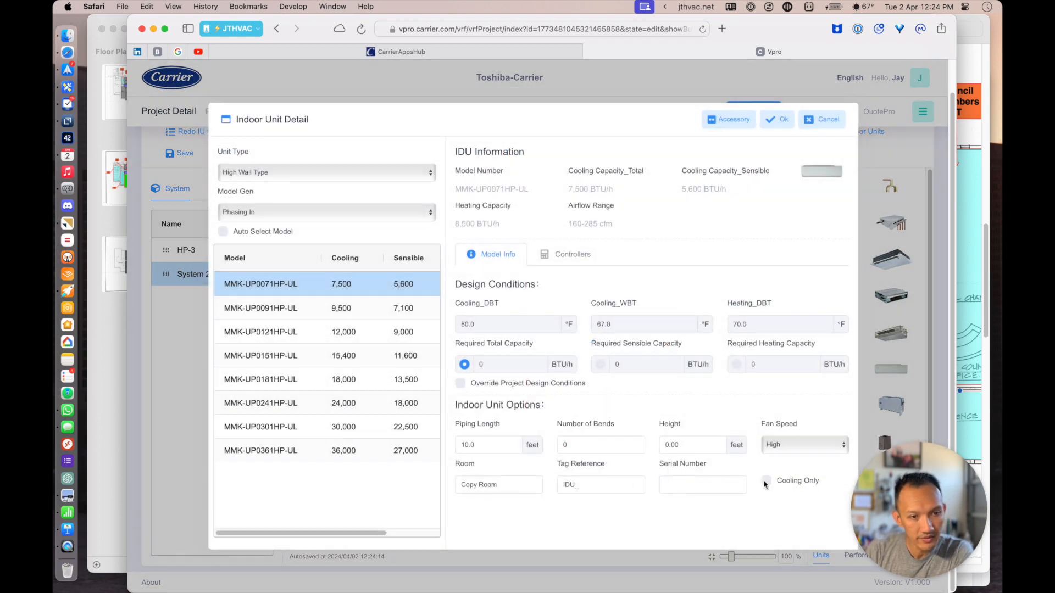
pyautogui.click(766, 481)
pyautogui.click(779, 122)
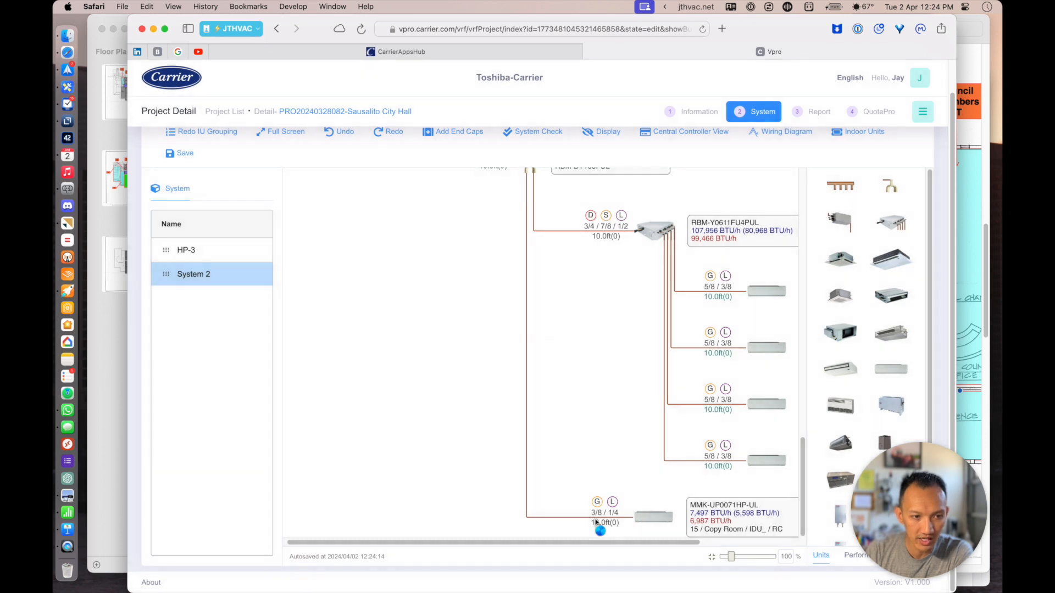
# - Rename System 2 to HP-2
pyautogui.rightClick(209, 273)
pyautogui.click(236, 342)
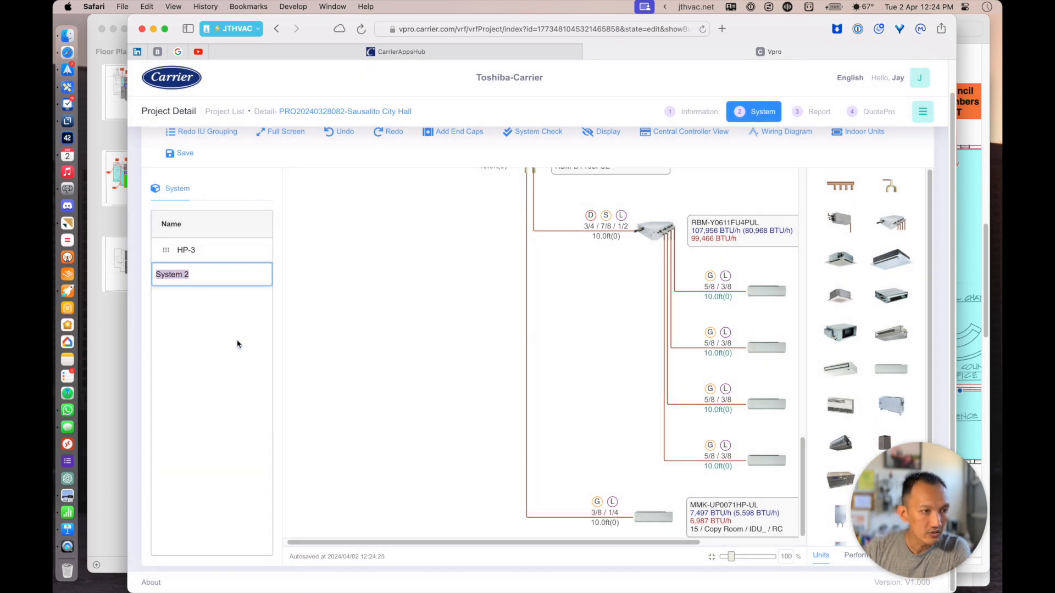
pyautogui.write('HP-2')
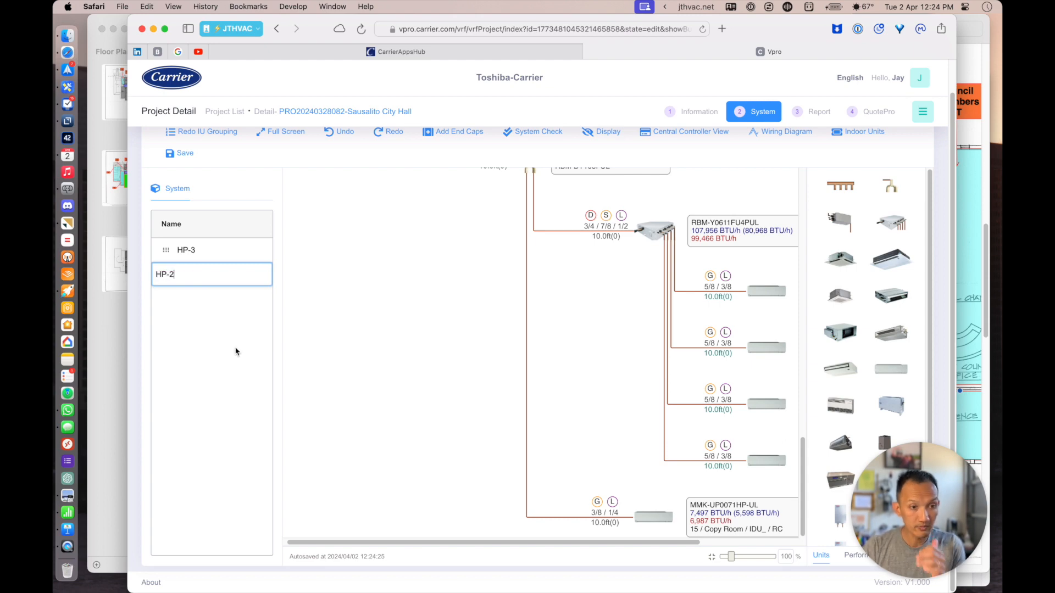
# - Confirm the new name HP-2 and run the system check on that system
pyautogui.press('Return')
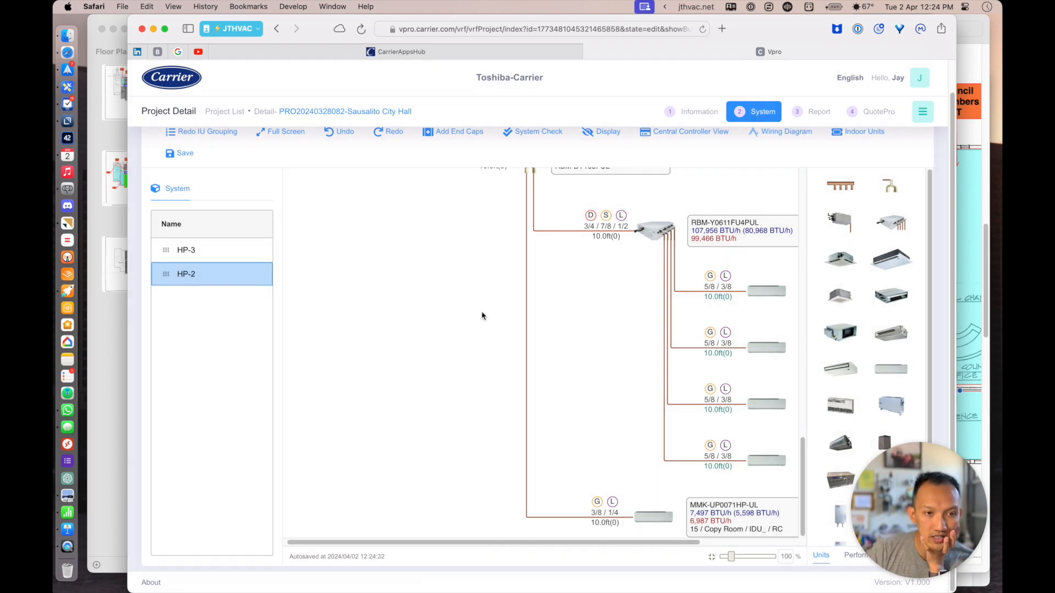
pyautogui.scroll(10, 592, 348)
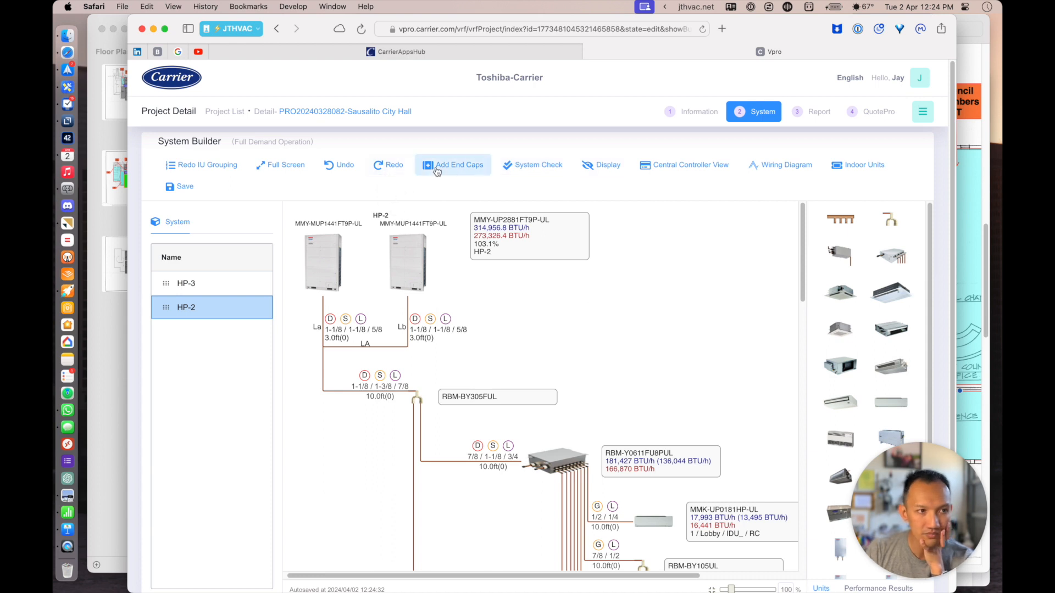
pyautogui.click(555, 169)
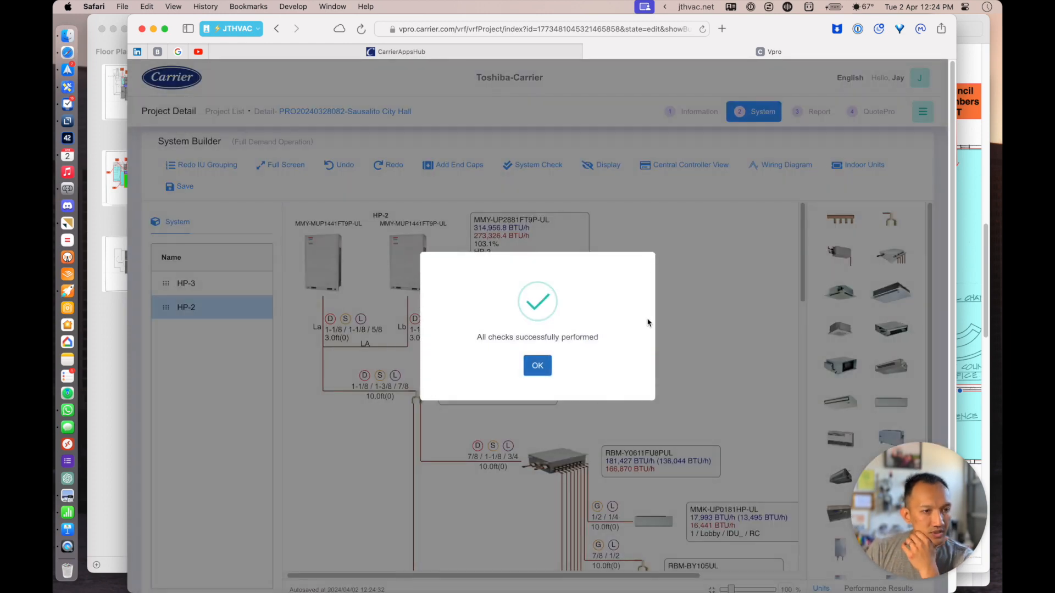
pyautogui.click(537, 366)
# - Add a third system of type HR(SHRM), Heat Recovery, to the project
pyautogui.scroll(-5, 637, 332)
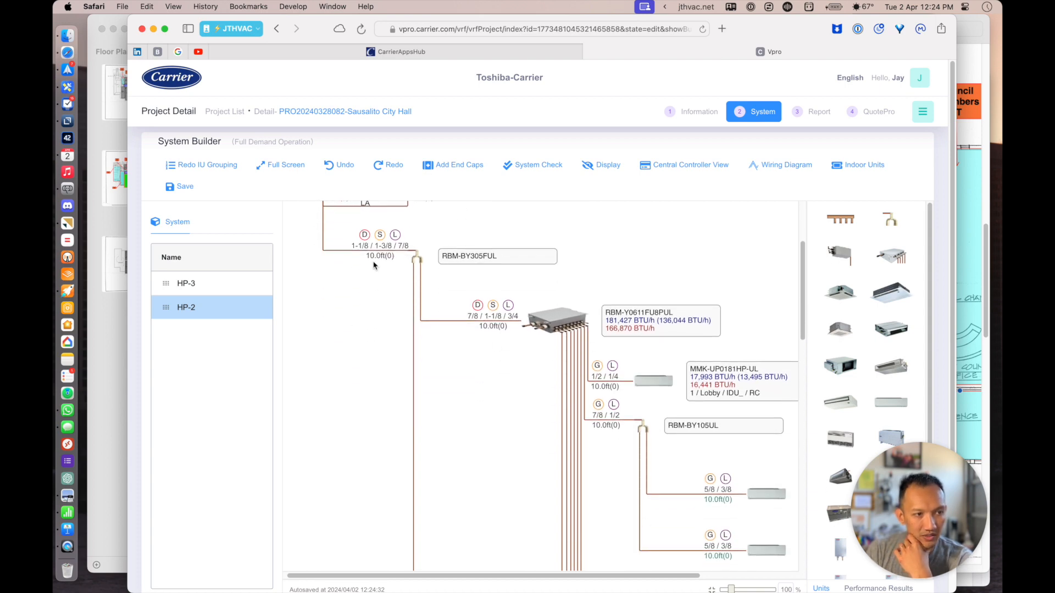
pyautogui.rightClick(206, 358)
pyautogui.click(240, 367)
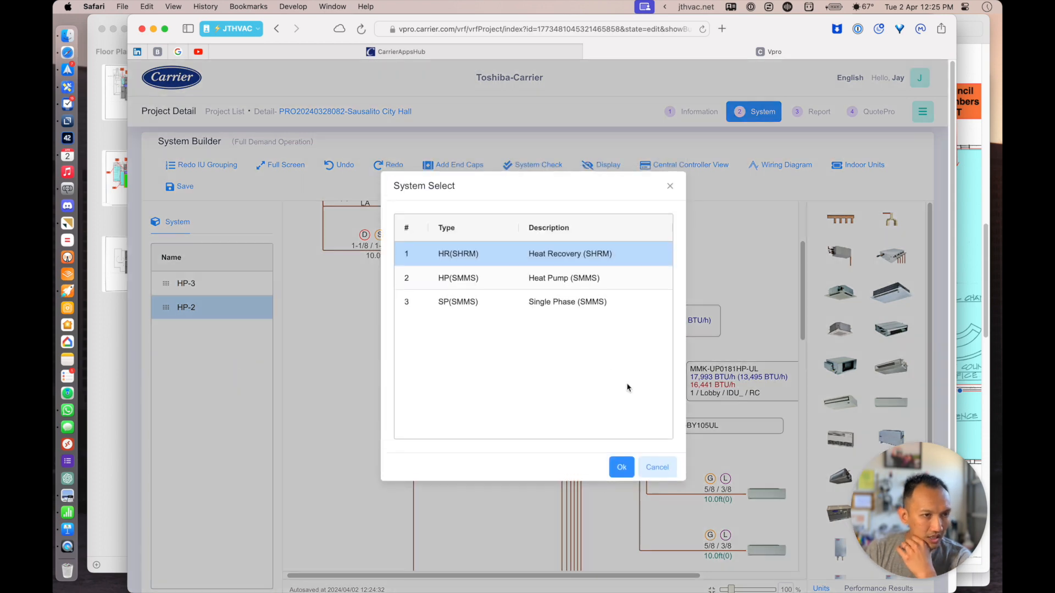
pyautogui.click(624, 472)
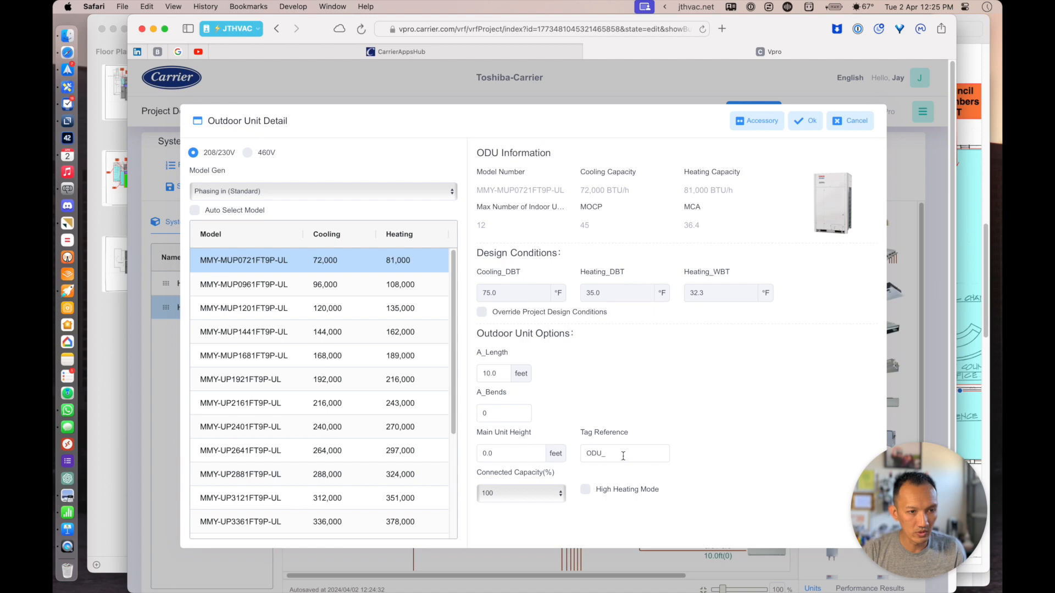
# - Consult the ground floor plan's total capacity and place an MMY-MUP1201FT9P-UL outdoor unit with tag reference HP-1
pyautogui.press('super+Tab')
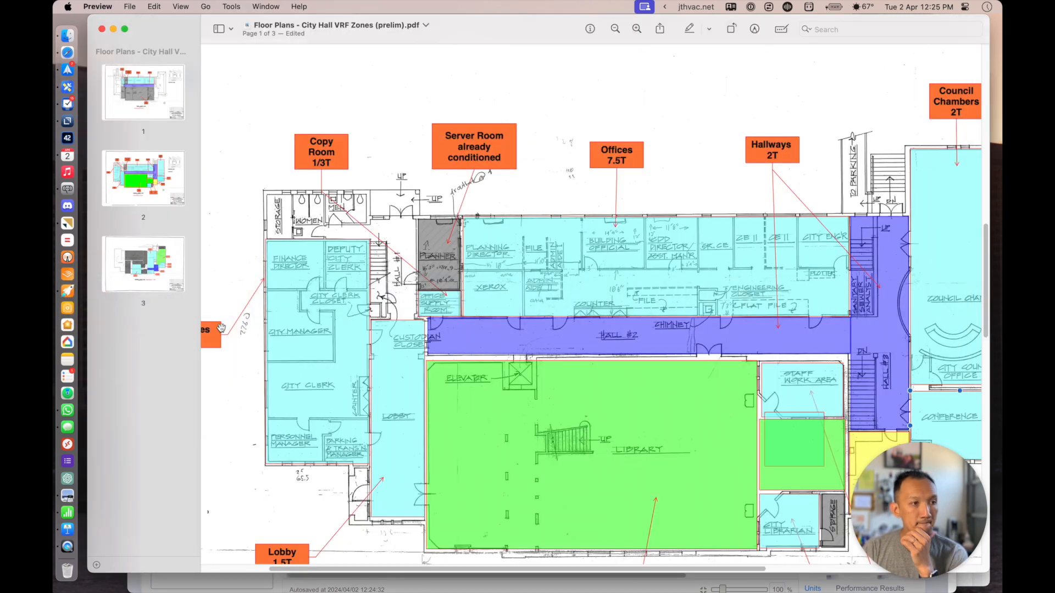
pyautogui.click(157, 282)
pyautogui.scroll(-5, 620, 364)
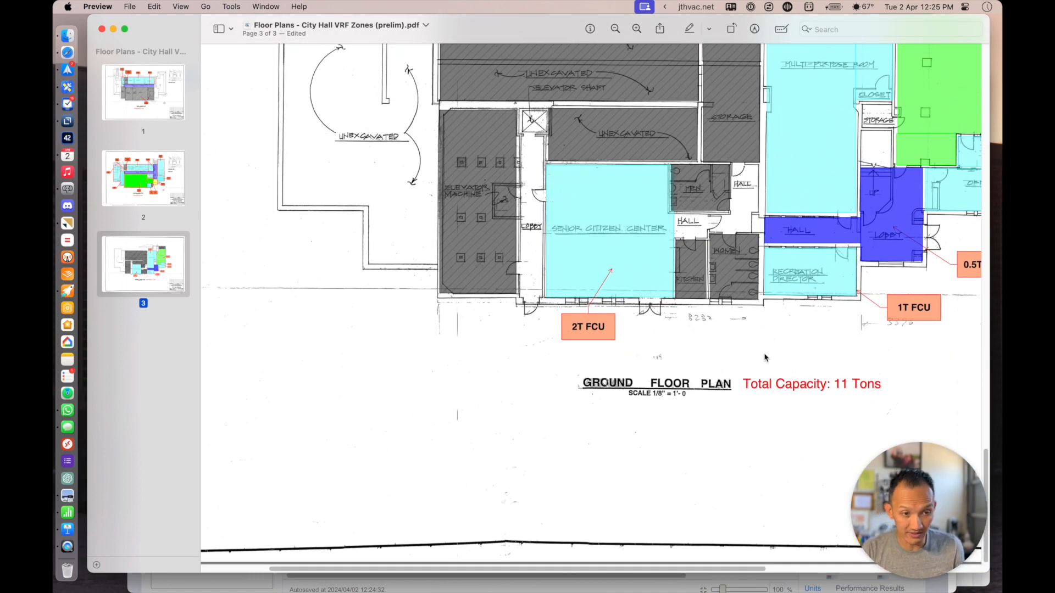
pyautogui.hscroll(8, 764, 358)
pyautogui.scroll(5, 765, 358)
pyautogui.press('super+Tab')
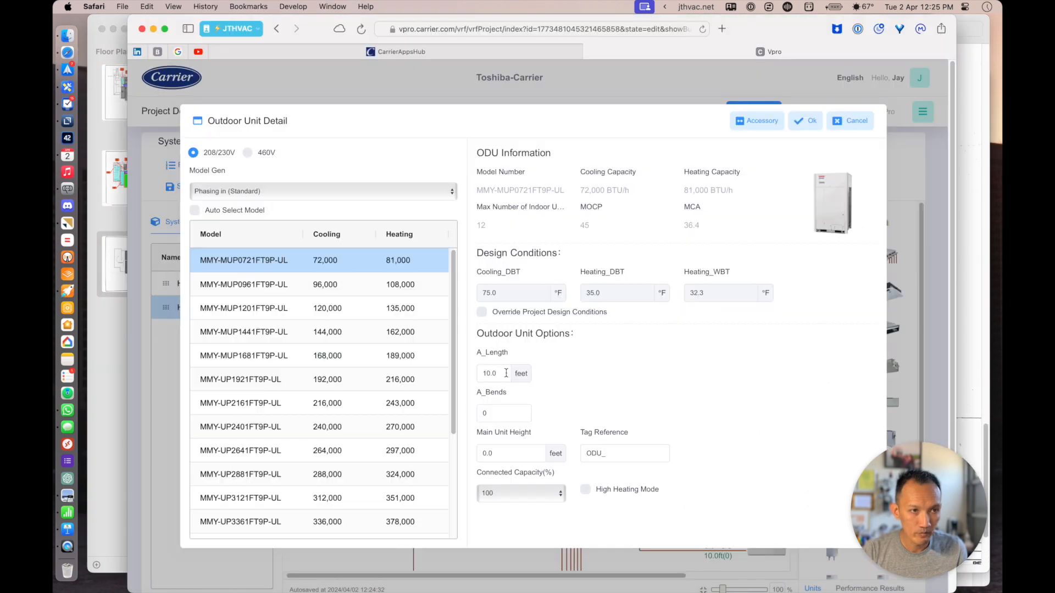
pyautogui.click(242, 310)
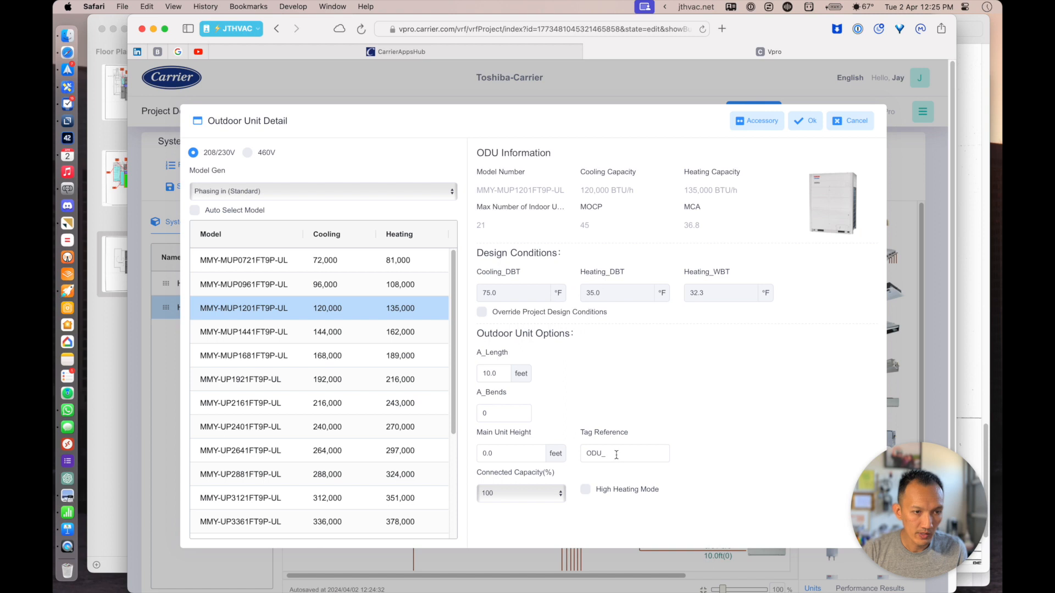
pyautogui.moveTo(616, 454); pyautogui.dragTo(578, 454)
pyautogui.write('HP-1')
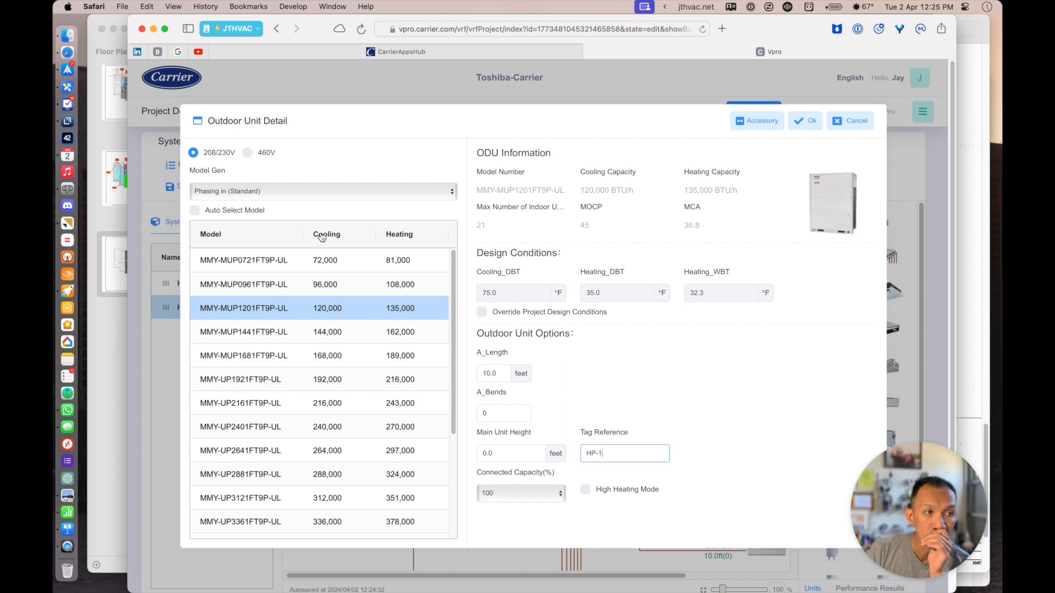
pyautogui.click(802, 126)
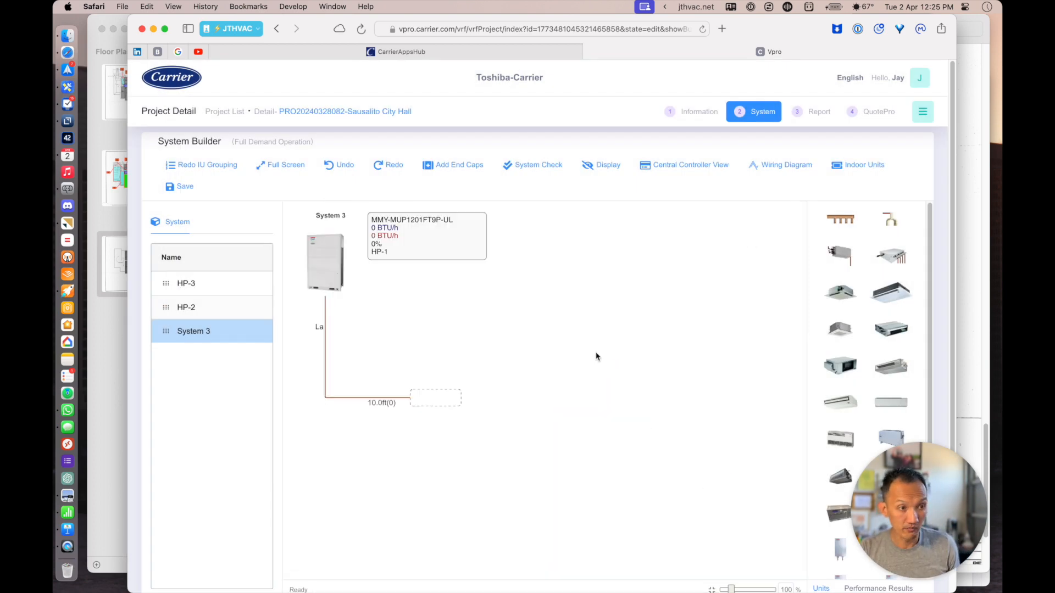
# - Review the ground floor zones and connect an RBM-Y0611FU8PUL flow selector unit to the outdoor unit's open pipe end
pyautogui.press('super+Tab')
pyautogui.scroll(2, 385, 456)
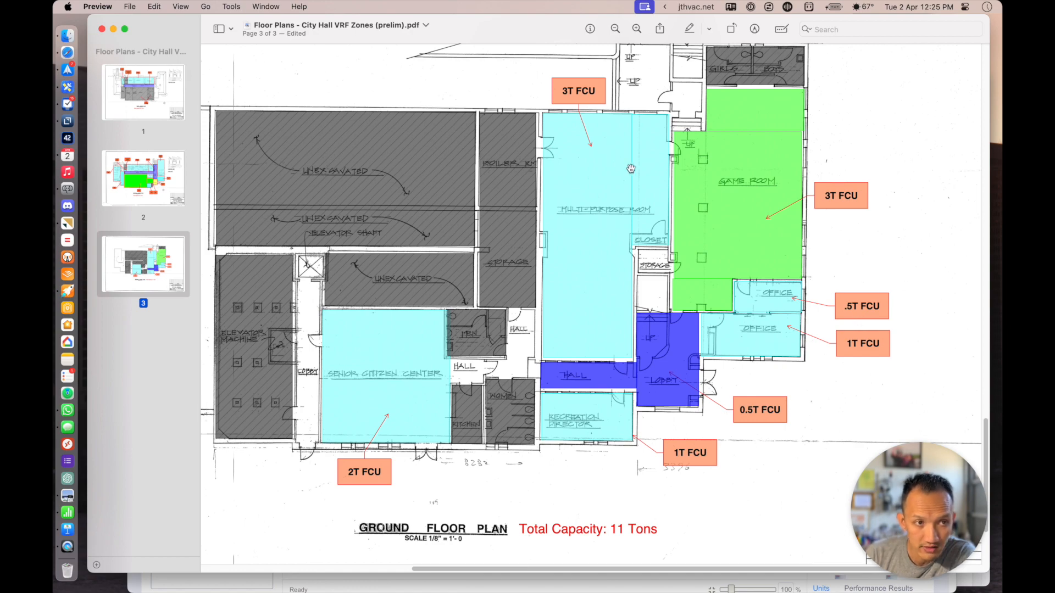
pyautogui.press('super+Tab')
pyautogui.moveTo(887, 258); pyautogui.dragTo(442, 399)
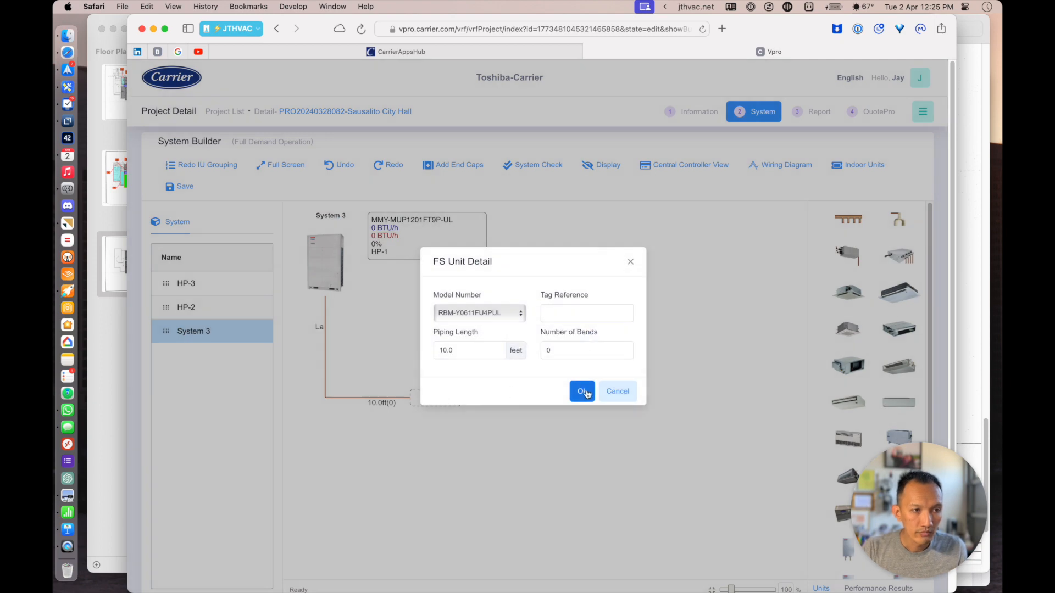
pyautogui.click(483, 320)
pyautogui.click(482, 324)
pyautogui.click(584, 395)
# - Place a high wall MMK-UP0361HP-UL unit on the flow selector's first branch and copy it to the second branch
pyautogui.press('super+Tab')
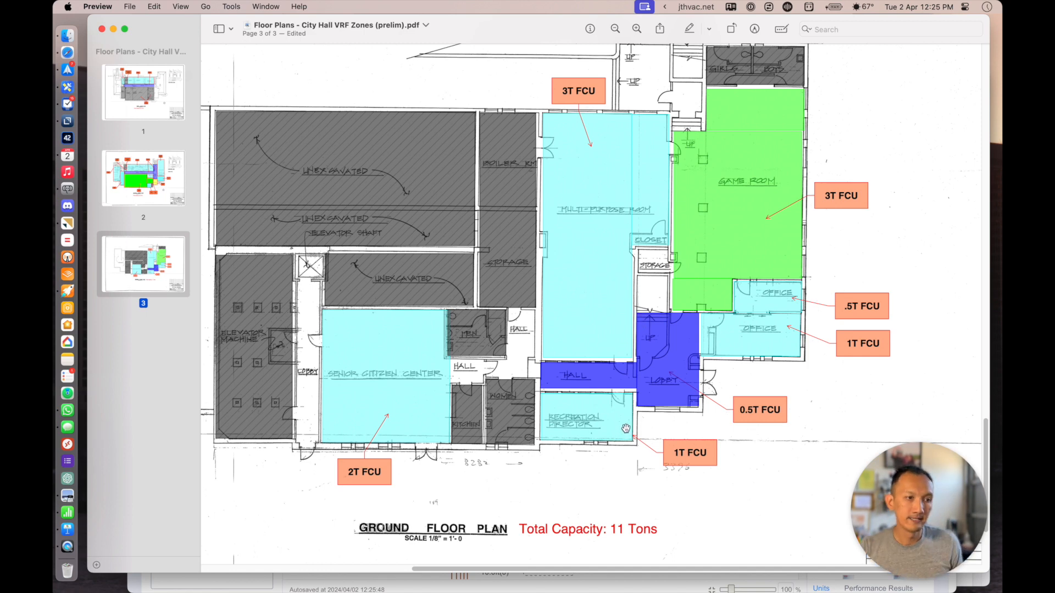
pyautogui.press('super+Tab')
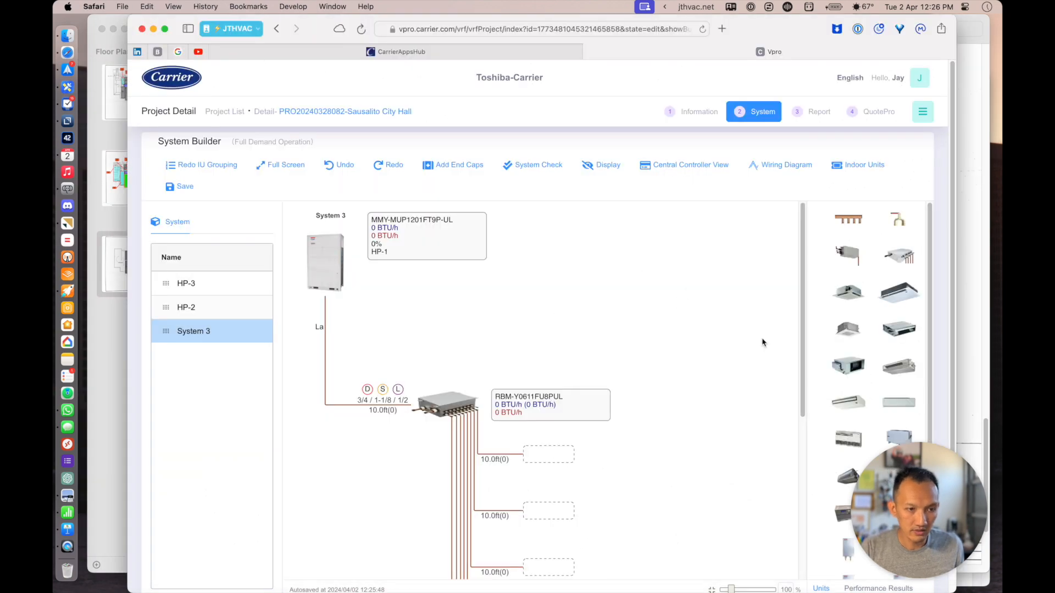
pyautogui.scroll(-5, 665, 419)
pyautogui.moveTo(902, 408); pyautogui.dragTo(523, 325)
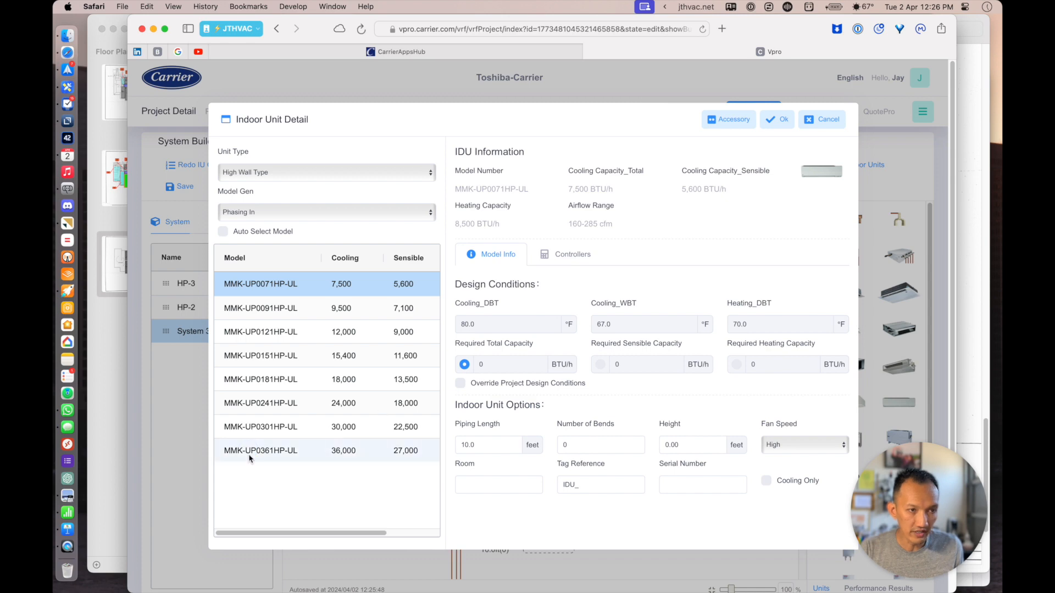
pyautogui.hscroll(1, 255, 454)
pyautogui.click(260, 452)
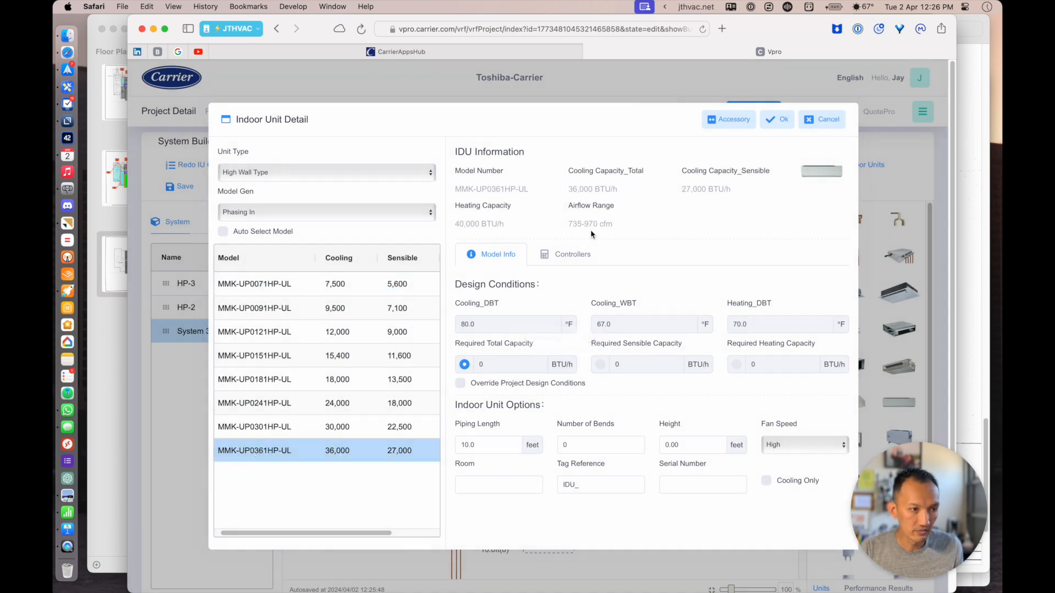
pyautogui.click(777, 120)
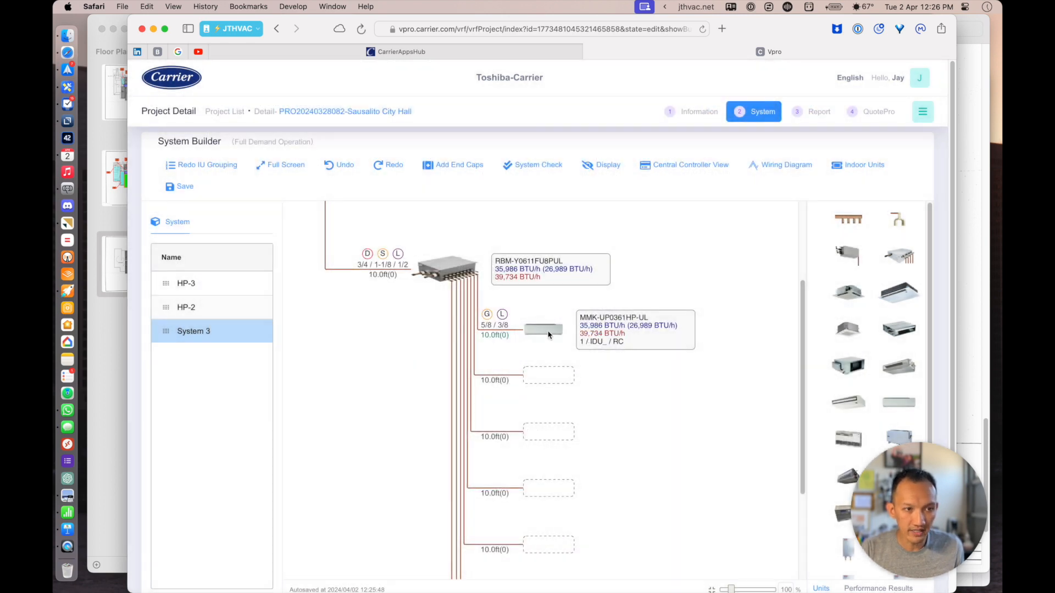
pyautogui.moveTo(547, 332); pyautogui.dragTo(538, 370)
# - Check the office capacities on the floor plan and place a high wall MMK-UP0071HP-UL unit on the third branch
pyautogui.press('super+Tab')
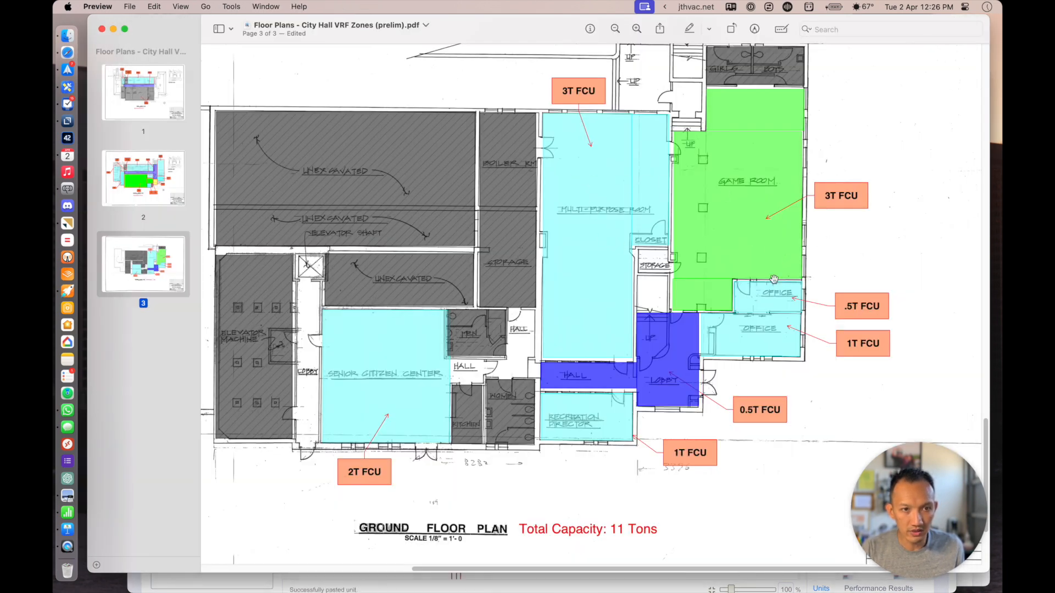
pyautogui.press('super+Tab')
pyautogui.moveTo(902, 401); pyautogui.dragTo(560, 437)
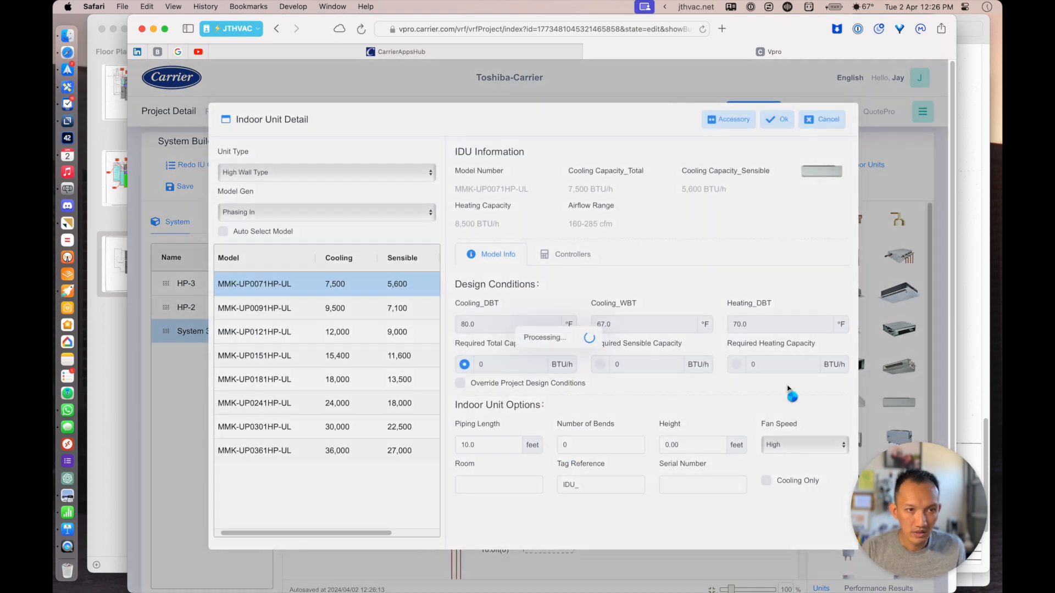
# - Place a high wall MMK-UP0121HP-UL unit on the flow selector's fourth branch
pyautogui.scroll(-4, 662, 447)
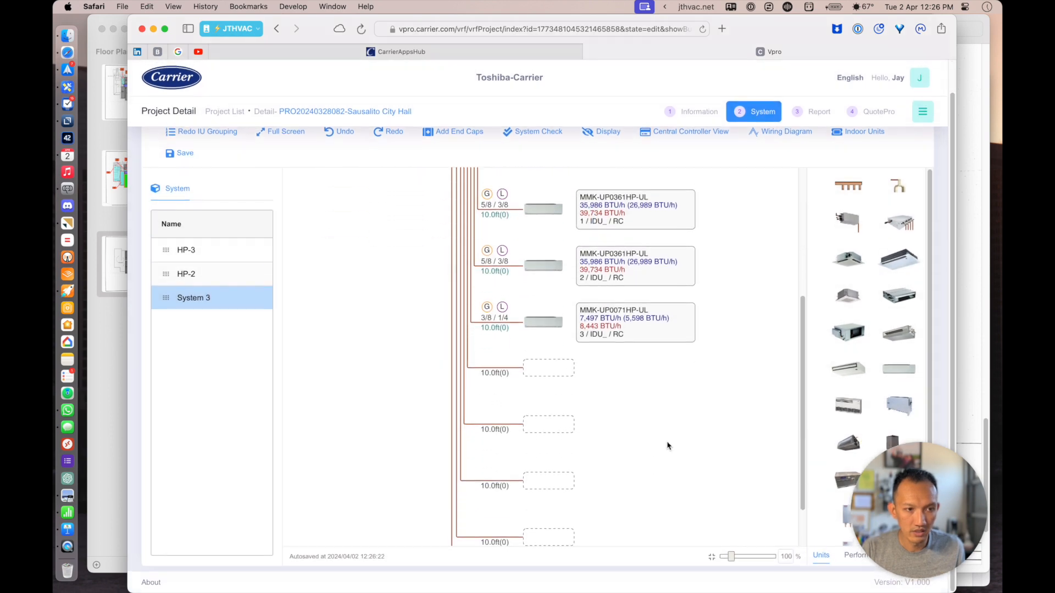
pyautogui.moveTo(899, 369); pyautogui.dragTo(526, 347)
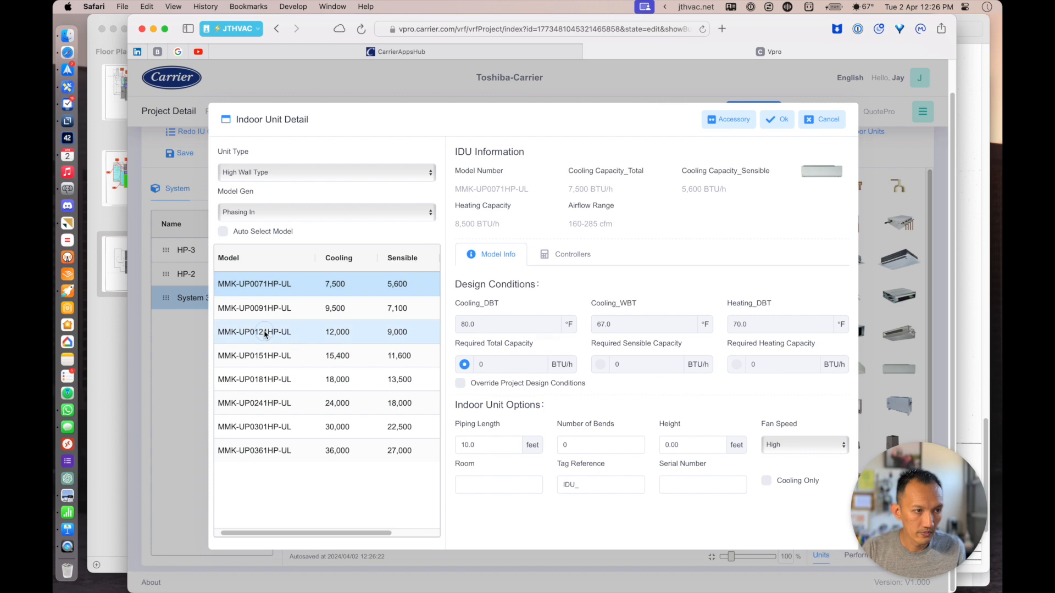
pyautogui.click(264, 333)
pyautogui.click(776, 121)
# - Following the floor plan, copy the MMK-UP0071HP-UL unit to the fifth branch and the MMK-UP0121HP-UL unit to the sixth
pyautogui.press('super+Tab')
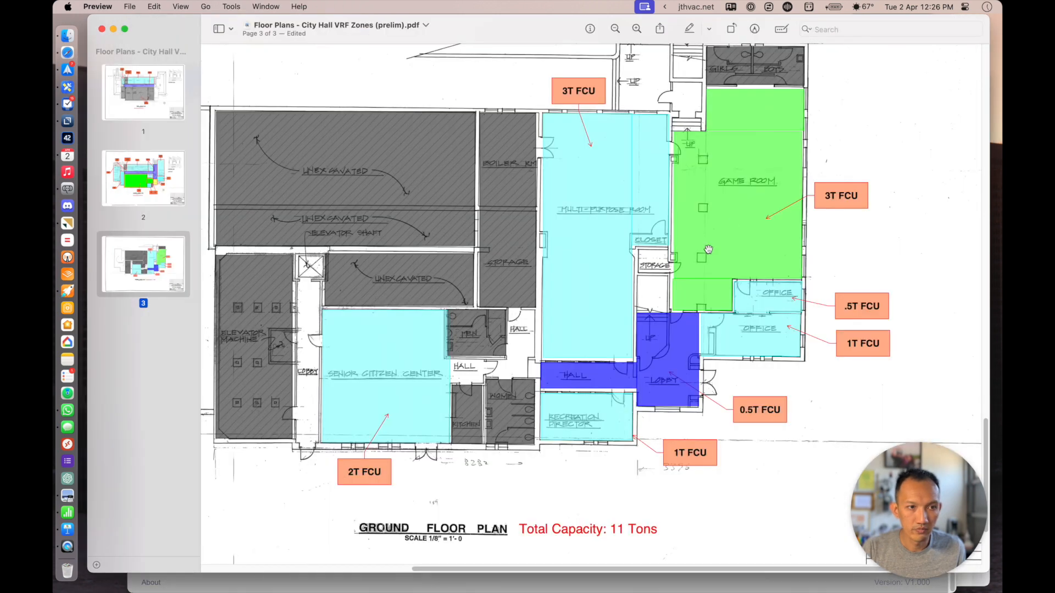
pyautogui.press('super+Tab')
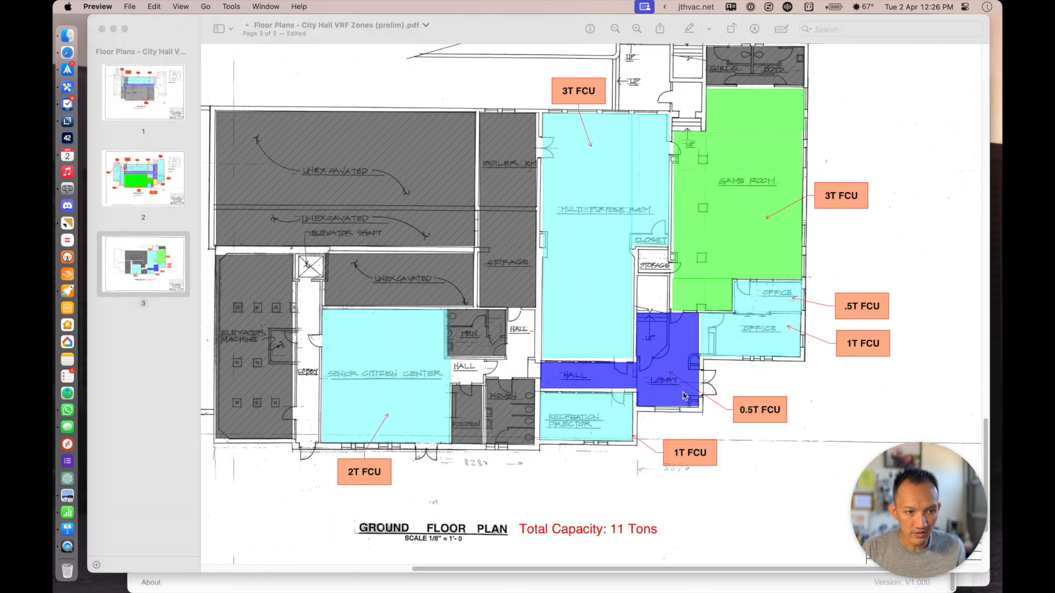
pyautogui.moveTo(536, 297); pyautogui.dragTo(549, 402)
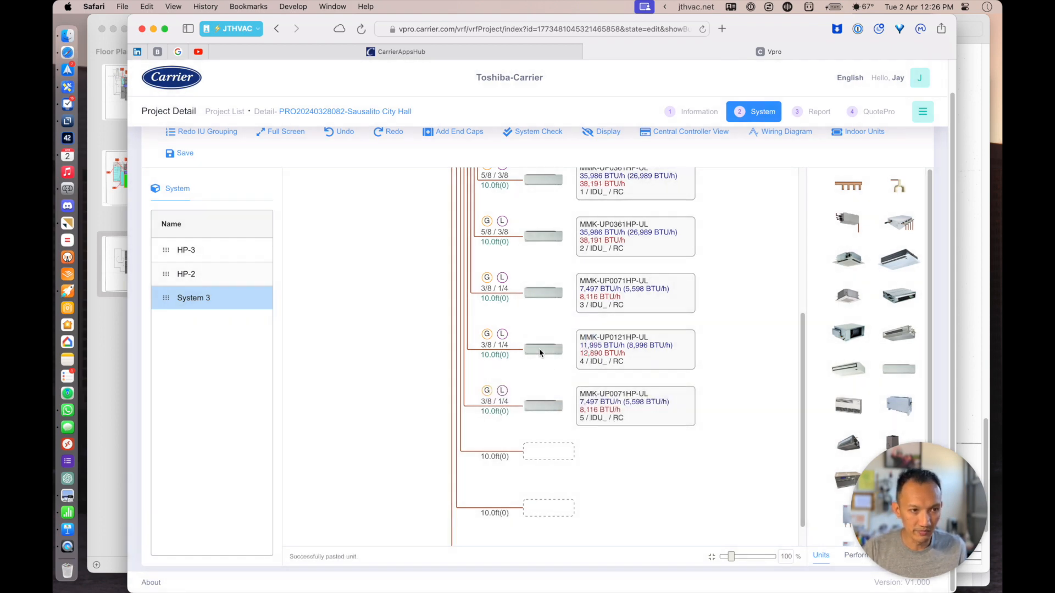
pyautogui.click(541, 351)
pyautogui.moveTo(592, 456); pyautogui.dragTo(546, 451)
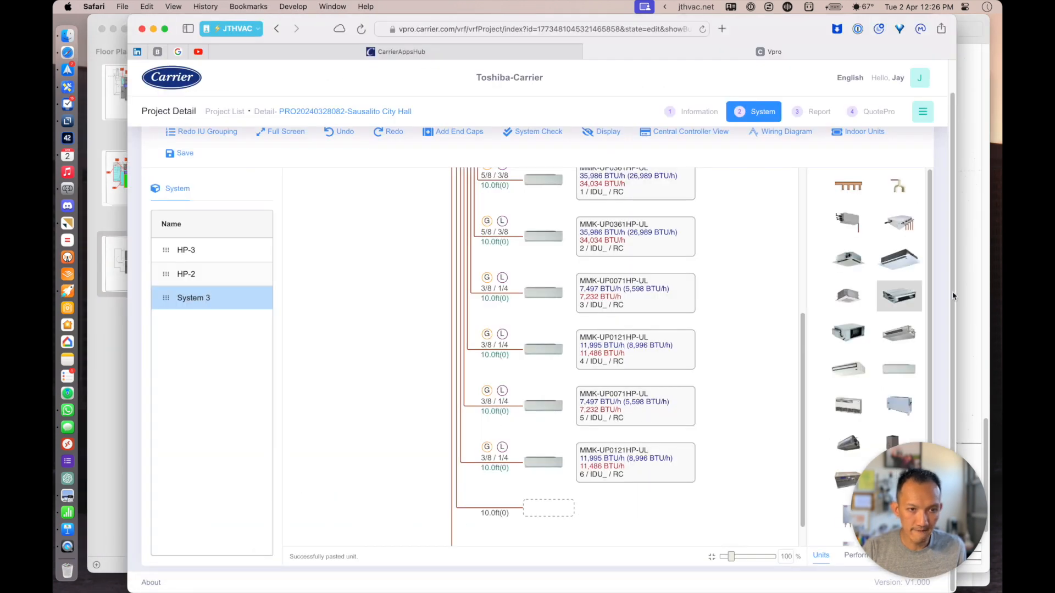
# - Place a high wall MMK-UP0241HP-UL unit with room name Sr Citizen Center on the flow selector's seventh branch
pyautogui.moveTo(899, 369); pyautogui.dragTo(560, 506)
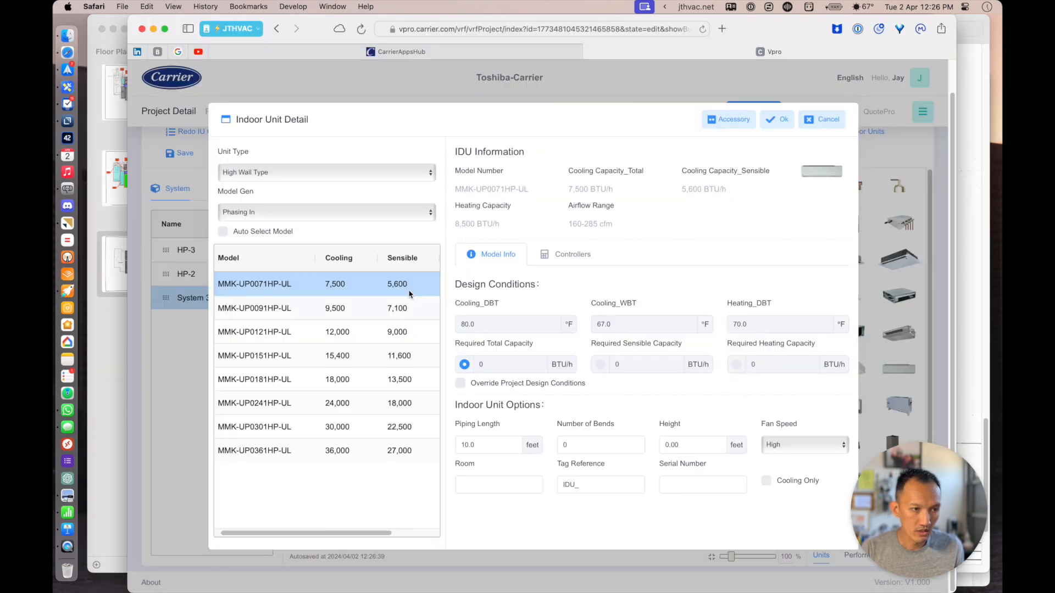
pyautogui.click(277, 407)
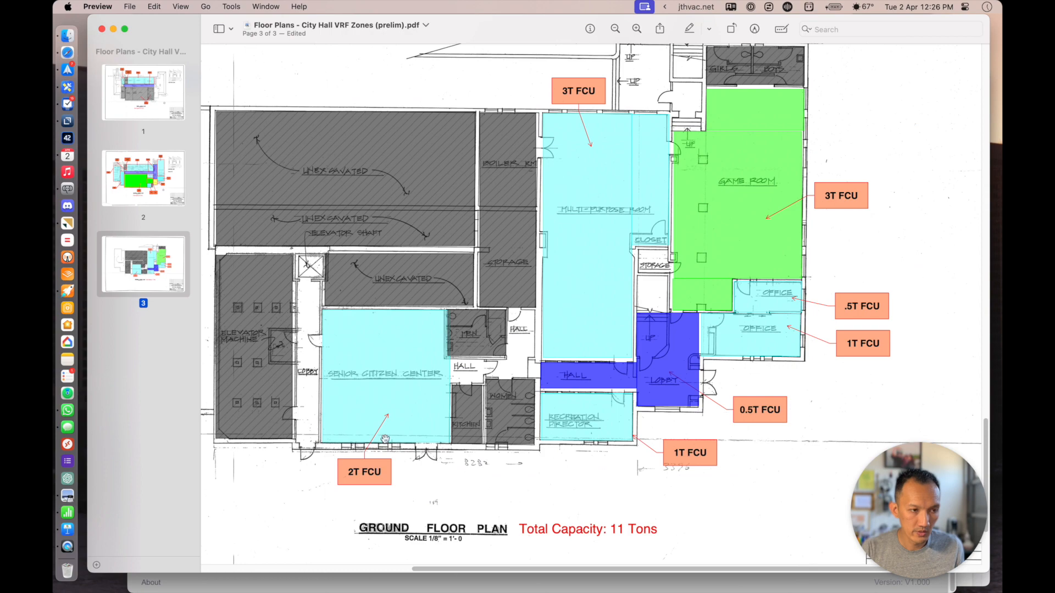
pyautogui.hscroll(-5, 384, 438)
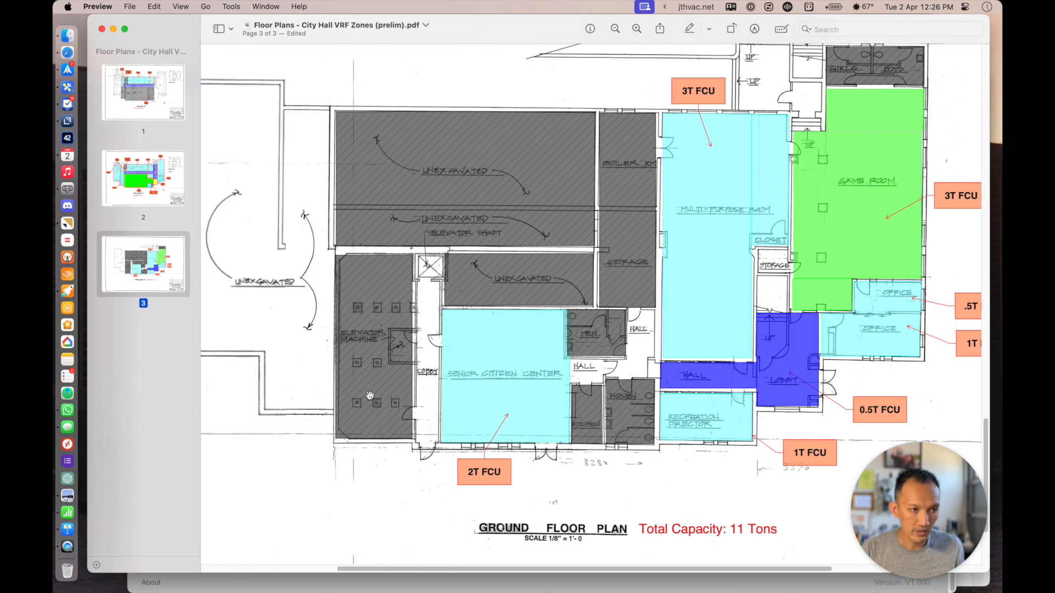
pyautogui.scroll(3, 453, 240)
pyautogui.scroll(-5, 453, 241)
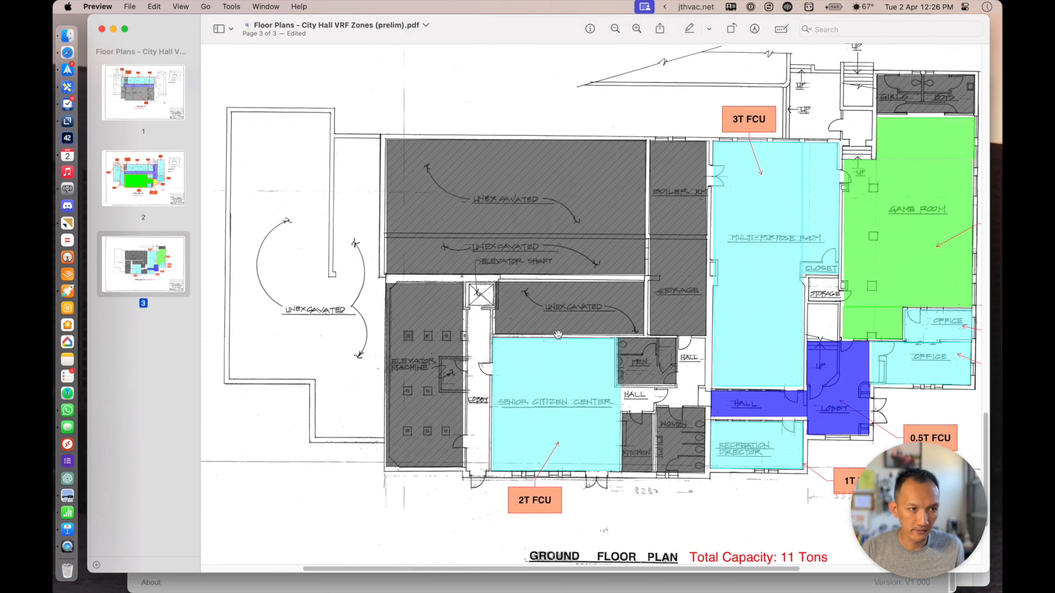
pyautogui.hscroll(5, 452, 240)
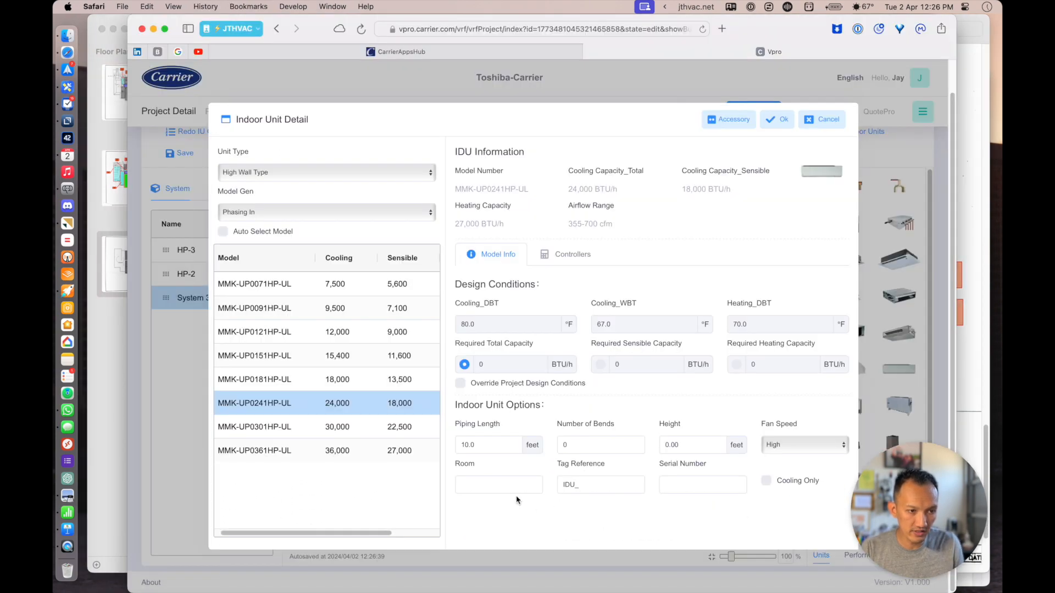
pyautogui.click(493, 484)
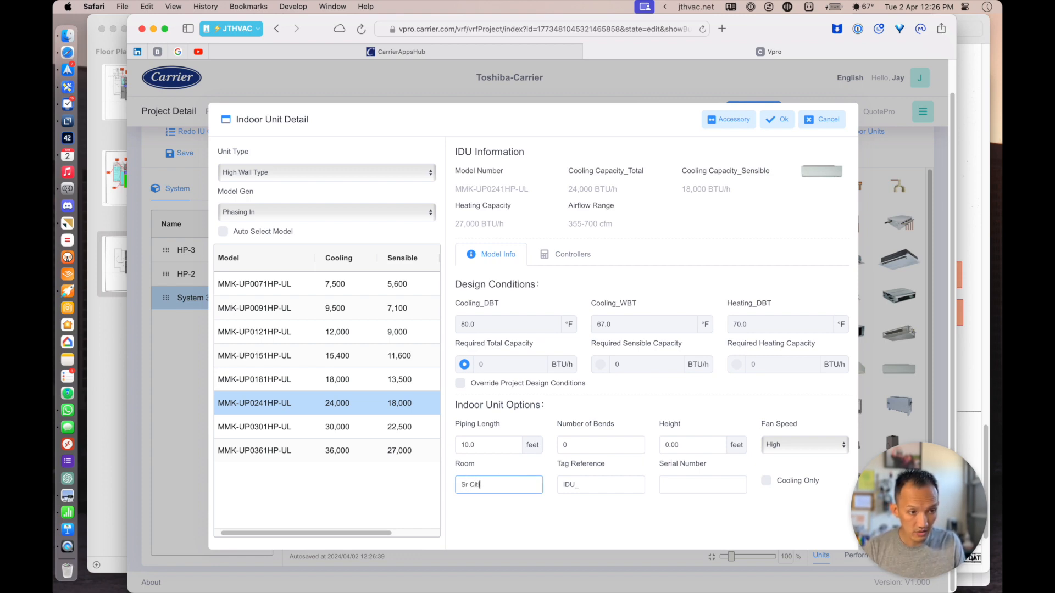
pyautogui.click(777, 119)
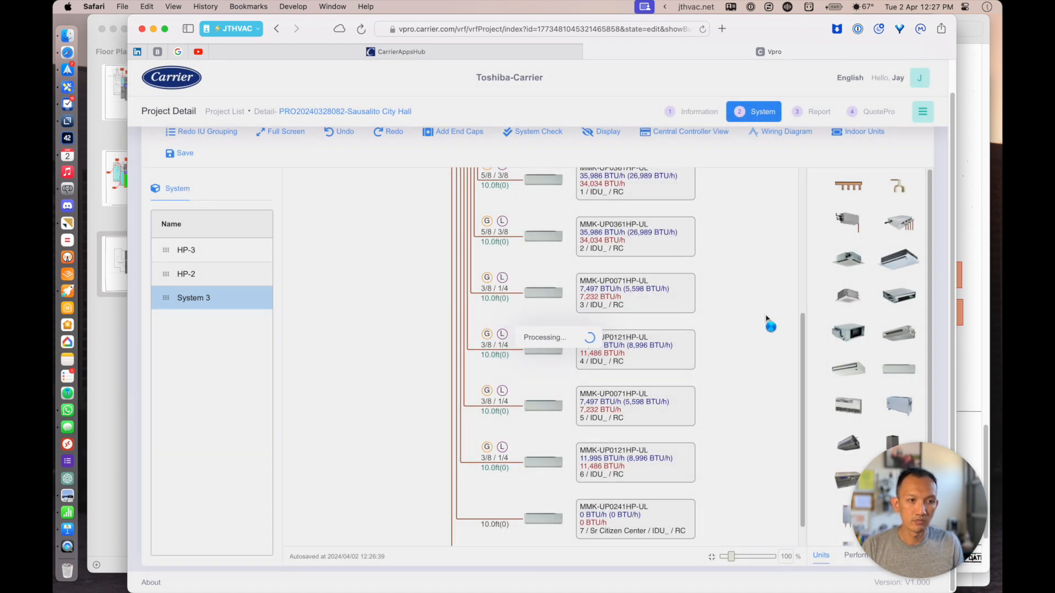
pyautogui.moveTo(802, 343); pyautogui.dragTo(787, 206)
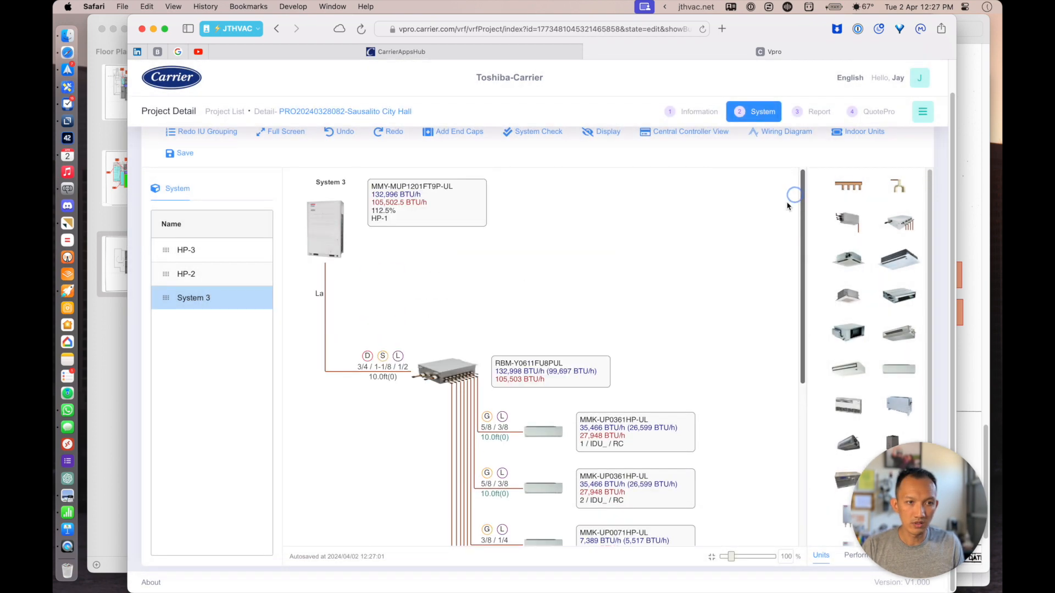
# - Following the ground floor plan, set the first indoor unit's room to MPR and the second unit's room to Game Room
pyautogui.press('super+Tab')
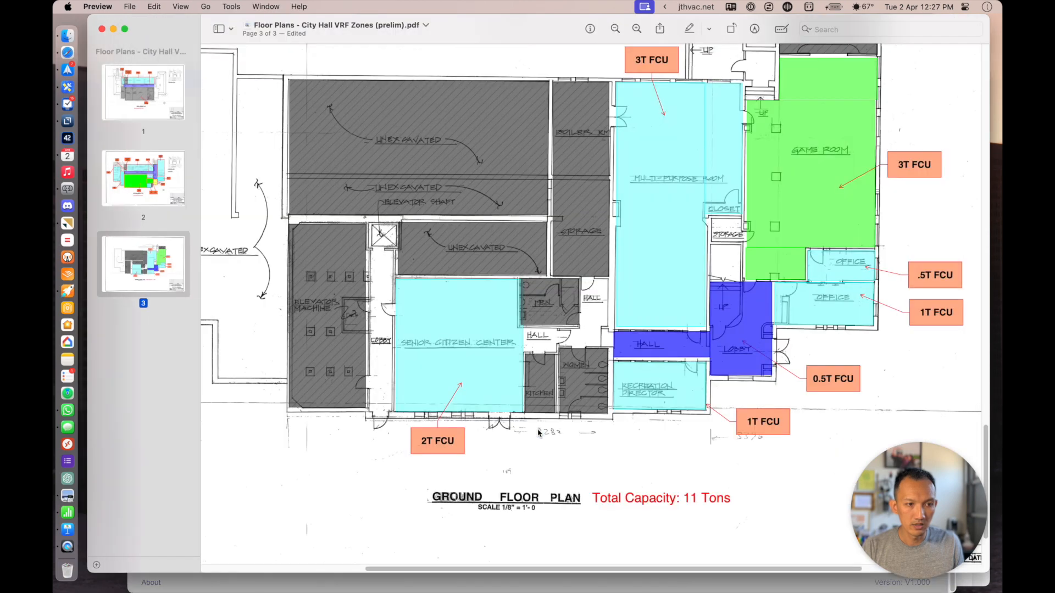
pyautogui.scroll(1, 649, 186)
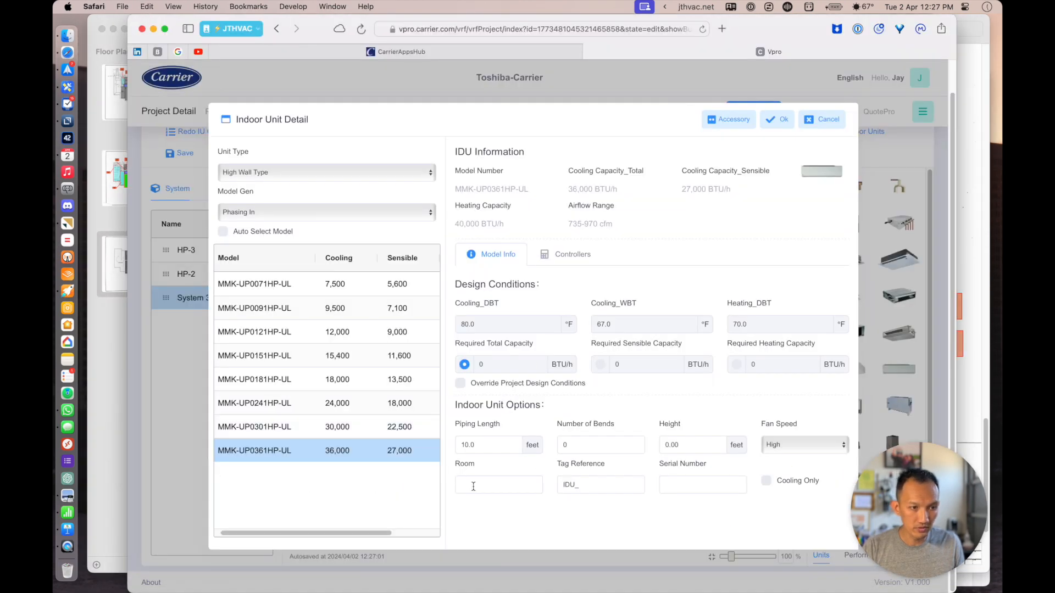
pyautogui.click(473, 486)
pyautogui.click(778, 119)
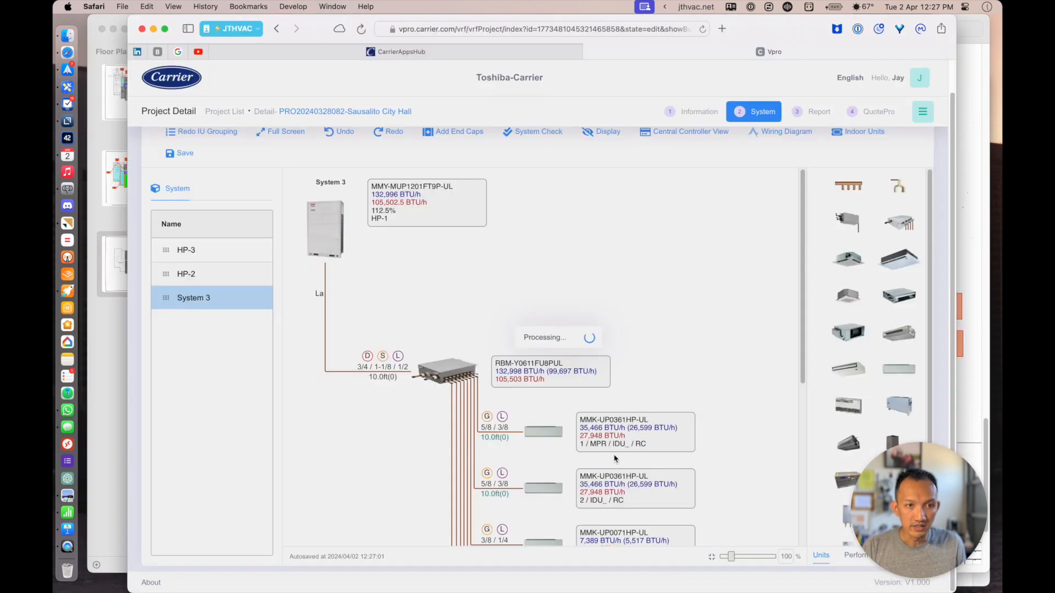
pyautogui.doubleClick(544, 488)
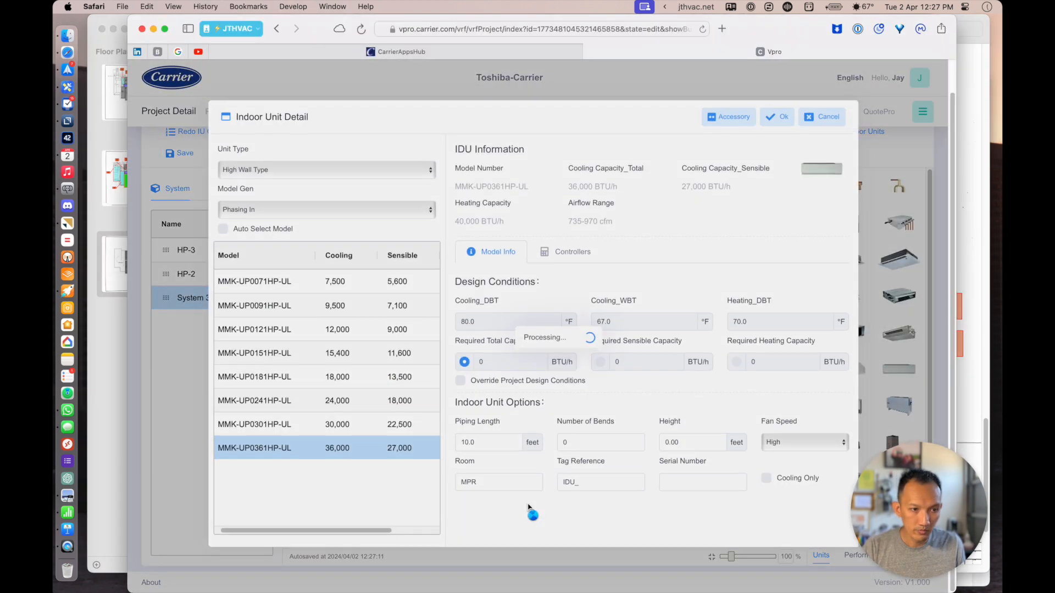
pyautogui.click(491, 485)
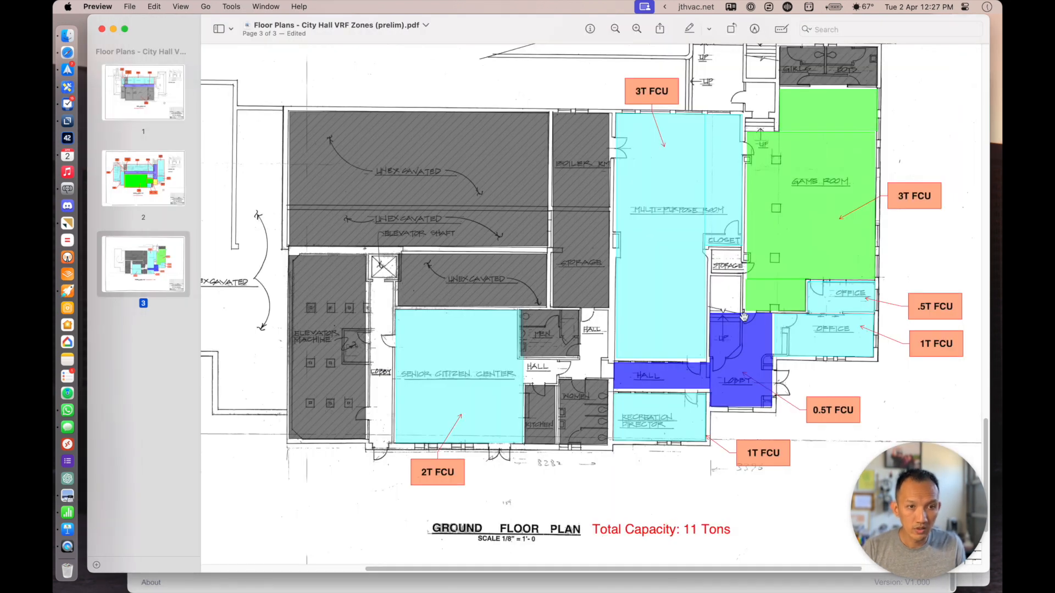
# - Check the remaining rooms on the ground floor plan and set the room of the third indoor unit, MMK-UP0071HP-UL, to Office
pyautogui.scroll(-2, 843, 333)
pyautogui.scroll(-2, 843, 332)
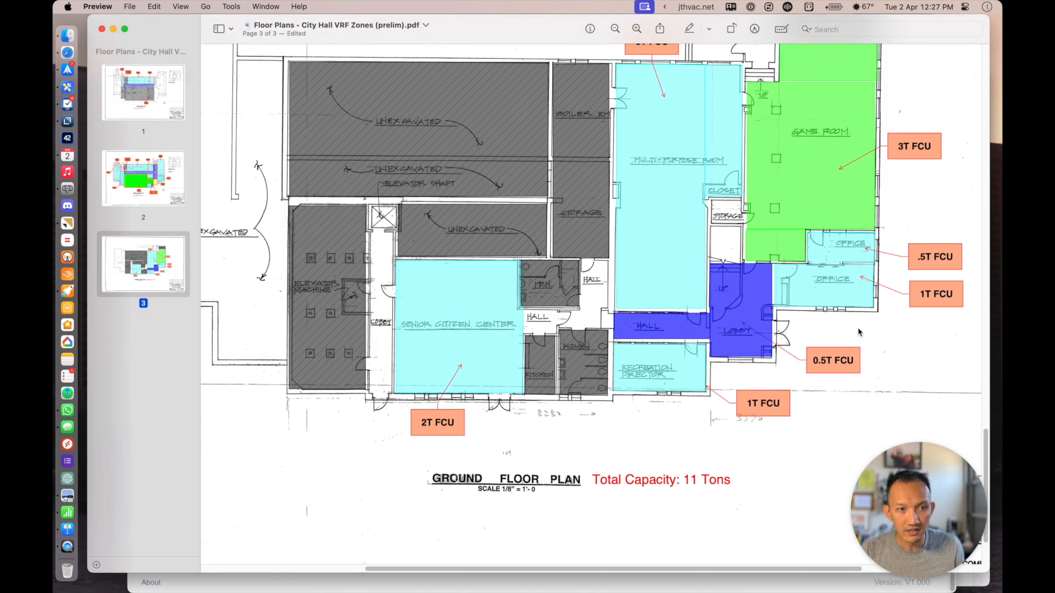
pyautogui.press('super+Tab')
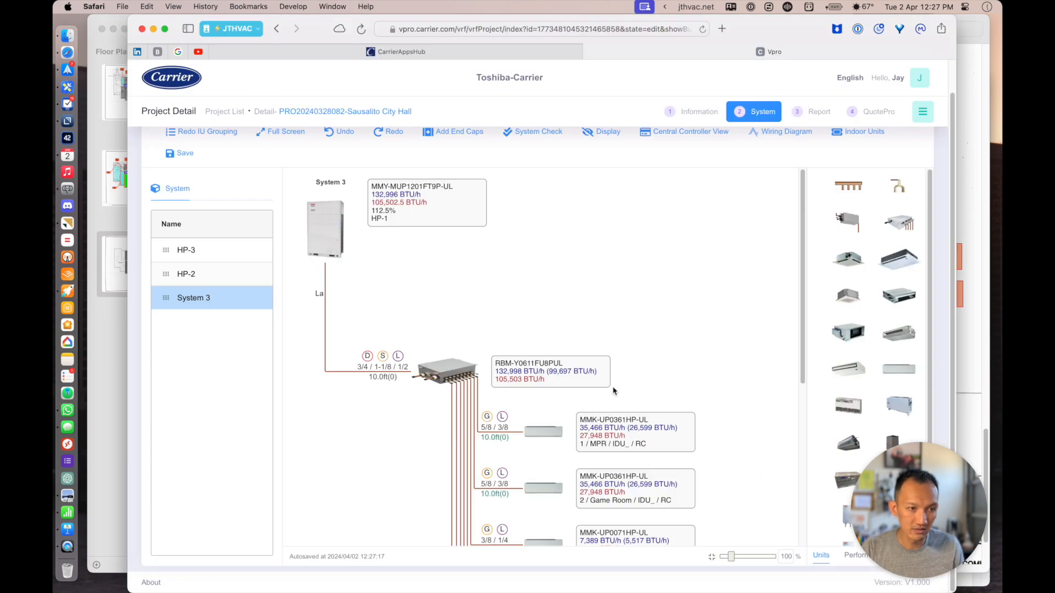
pyautogui.scroll(-3, 600, 407)
pyautogui.click(543, 470)
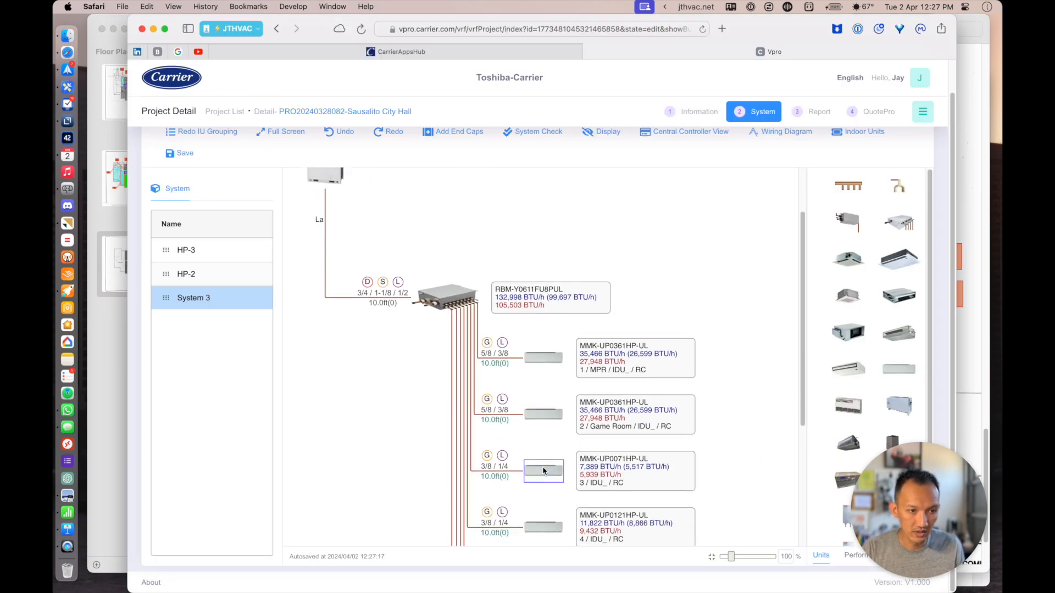
pyautogui.doubleClick(542, 470)
pyautogui.click(500, 483)
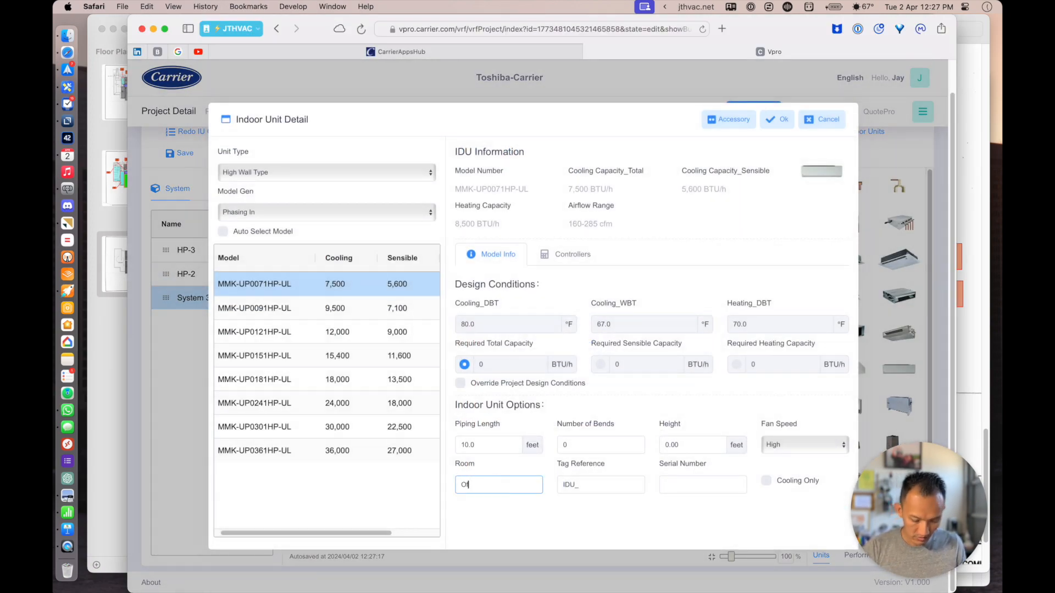
pyautogui.click(780, 119)
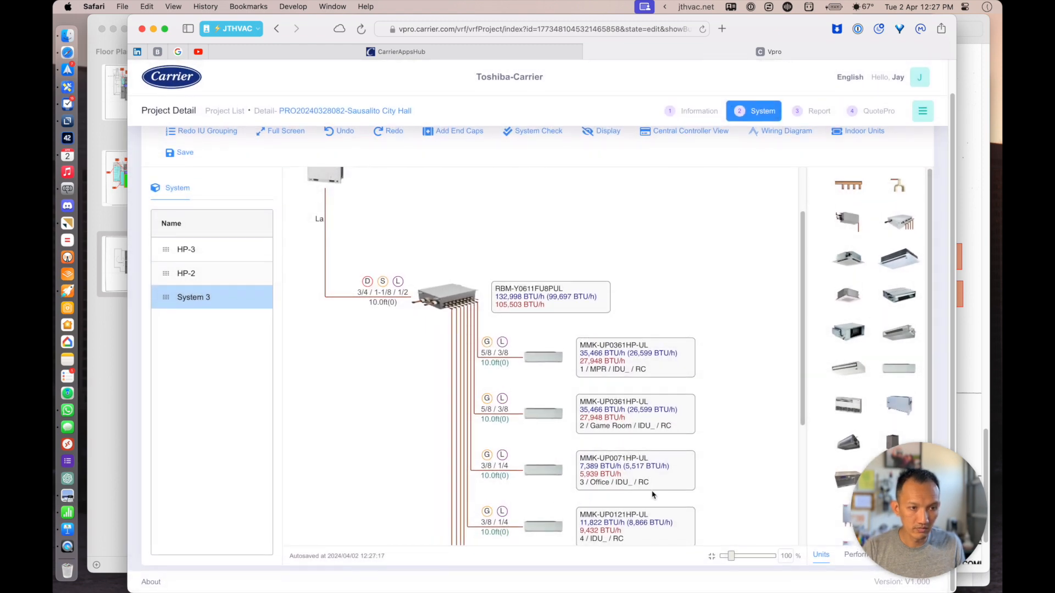
# - Set the room of the fourth indoor unit, MMK-UP0121HP-UL, to Office
pyautogui.scroll(-3, 549, 484)
pyautogui.click(550, 448)
pyautogui.doubleClick(549, 448)
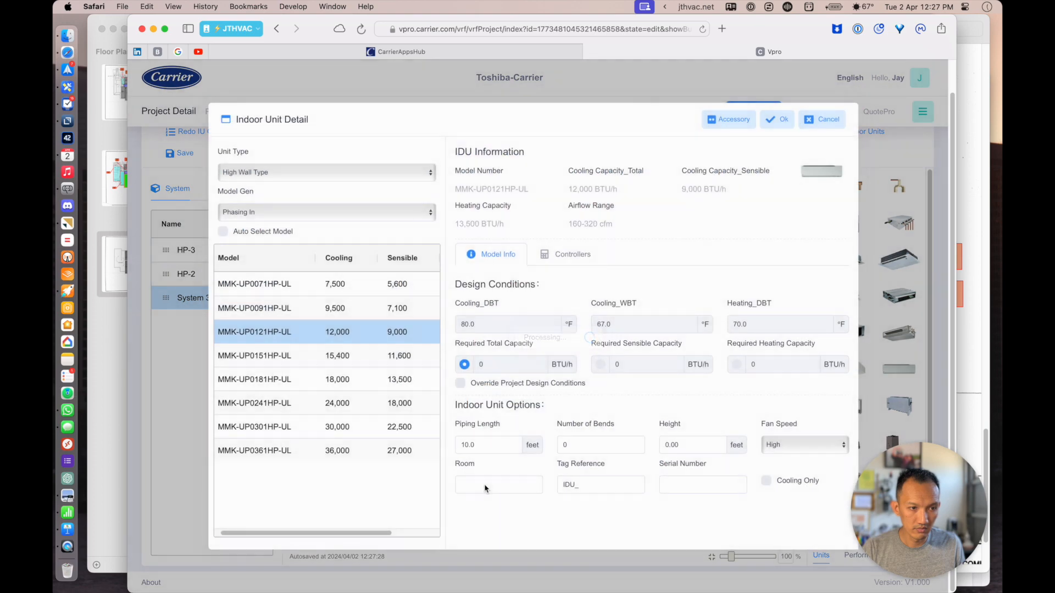
pyautogui.doubleClick(486, 486)
pyautogui.click(486, 484)
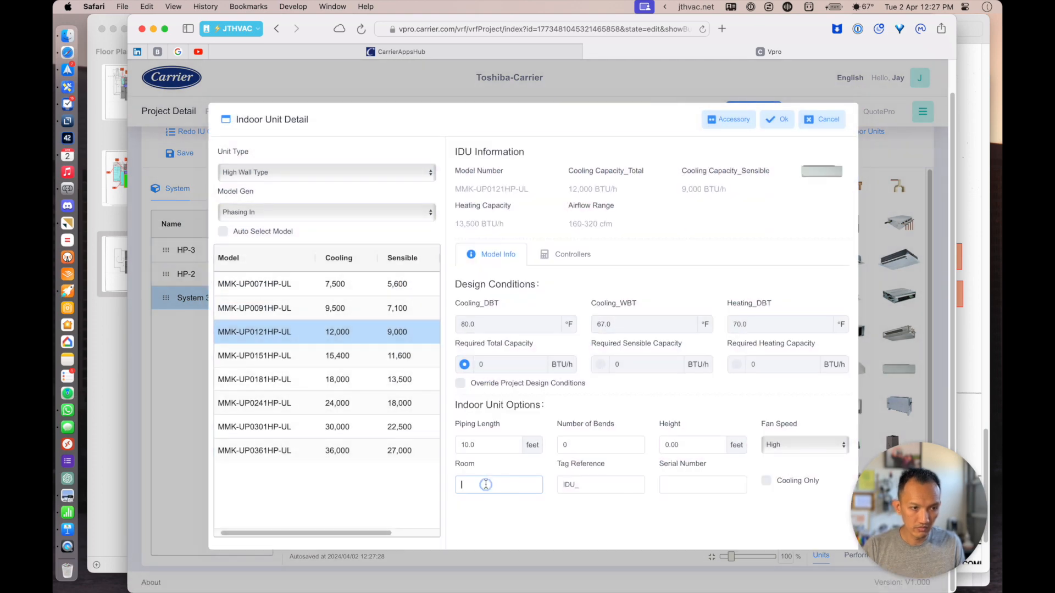
pyautogui.click(760, 121)
# - Check the floor plan and set the room of the sixth indoor unit, MMK-UP0121HP-UL, to Lobby
pyautogui.press('super+Tab')
pyautogui.scroll(-1, 703, 357)
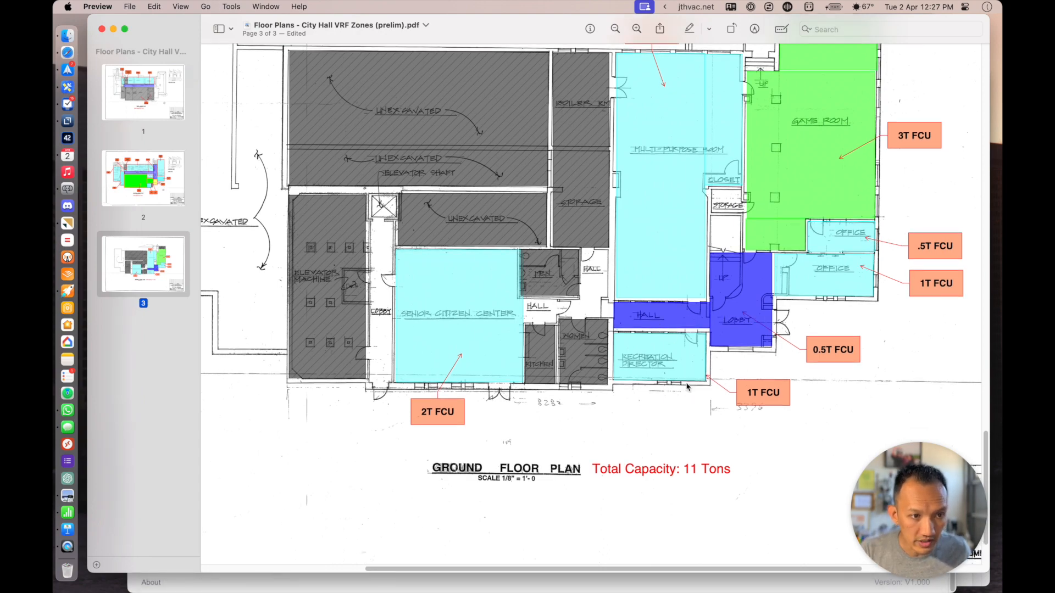
pyautogui.press('super+Tab')
pyautogui.scroll(-2, 739, 423)
pyautogui.scroll(-2, 741, 426)
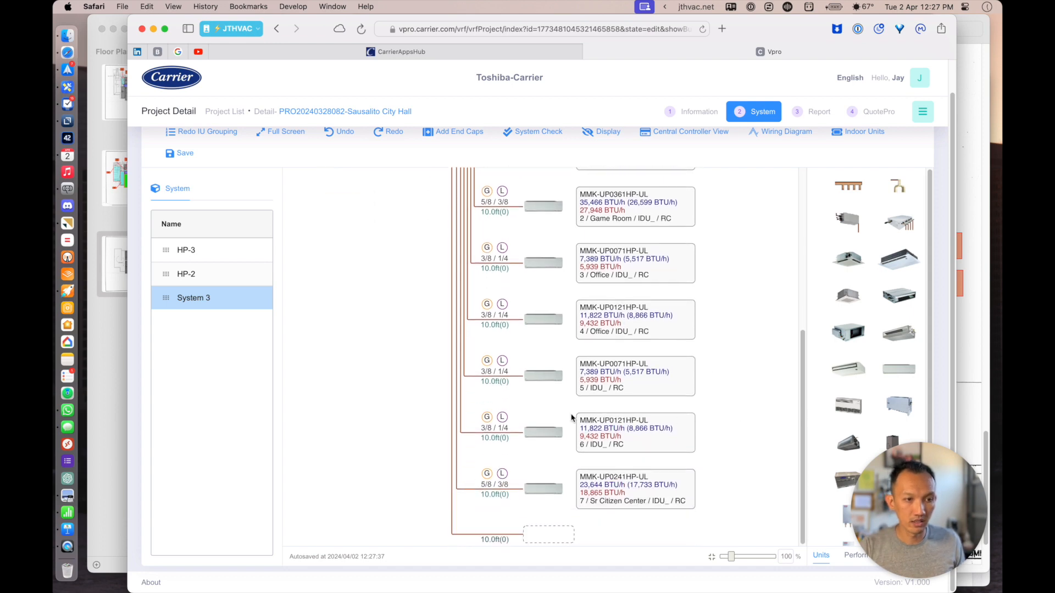
pyautogui.moveTo(541, 434); pyautogui.dragTo(522, 446)
pyautogui.doubleClick(525, 443)
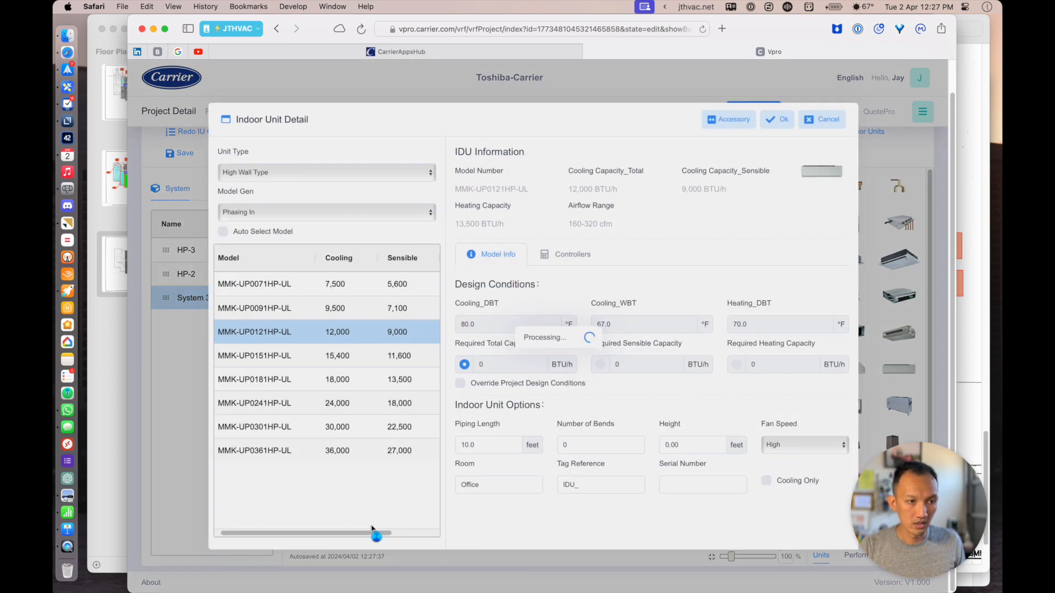
pyautogui.click(475, 486)
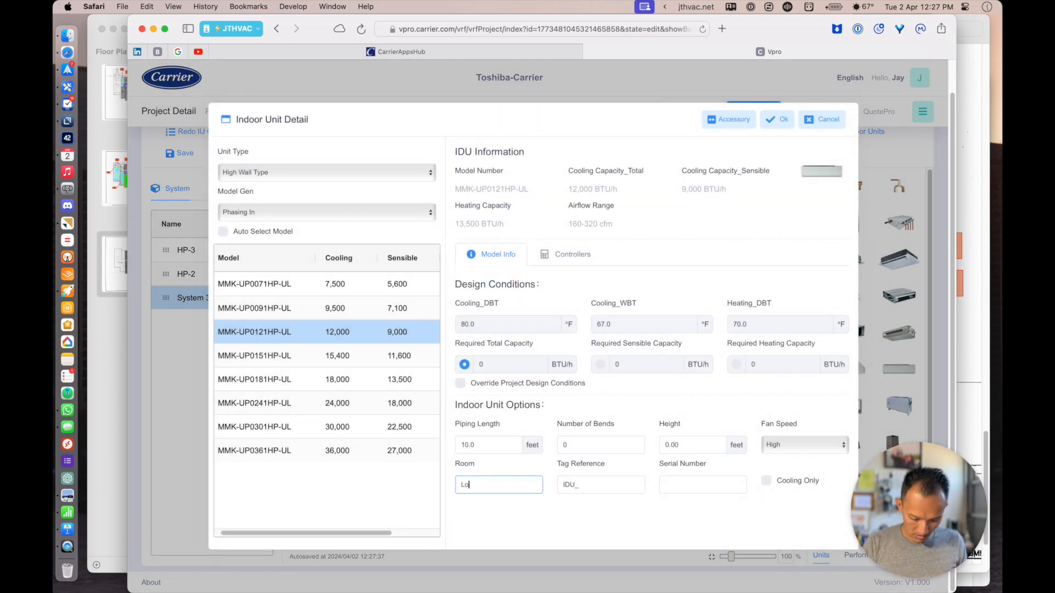
pyautogui.click(777, 119)
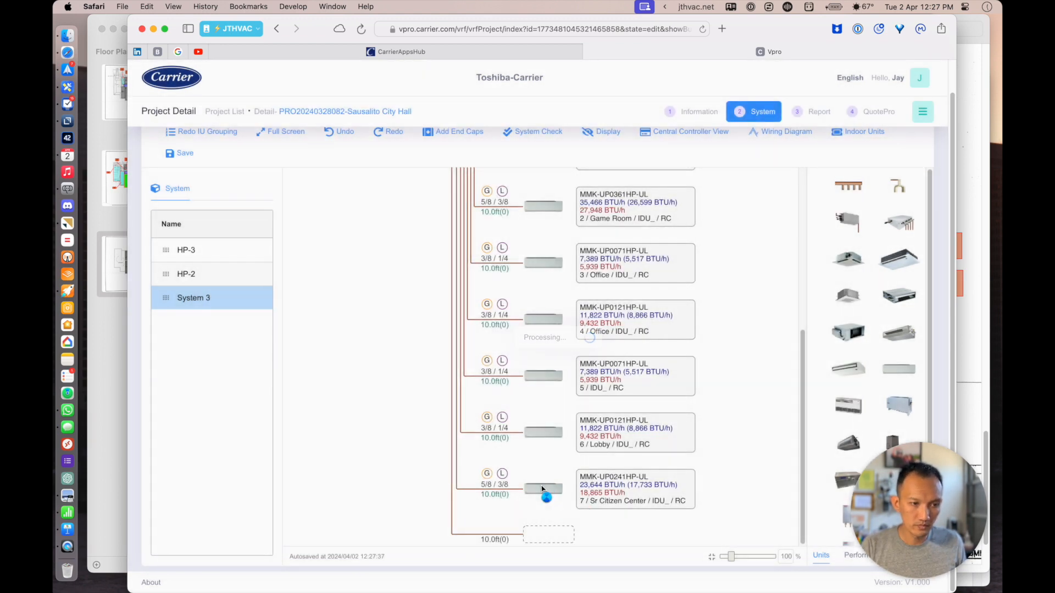
# - Review the room name in the details of the seventh indoor unit, MMK-UP0241HP-UL
pyautogui.doubleClick(542, 488)
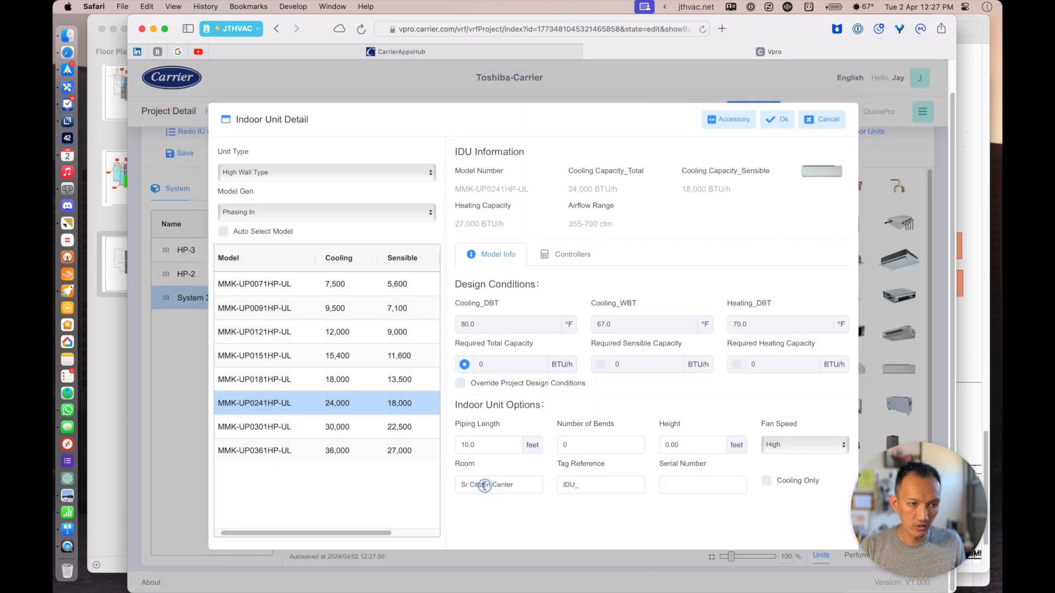
pyautogui.click(484, 486)
pyautogui.press('Return')
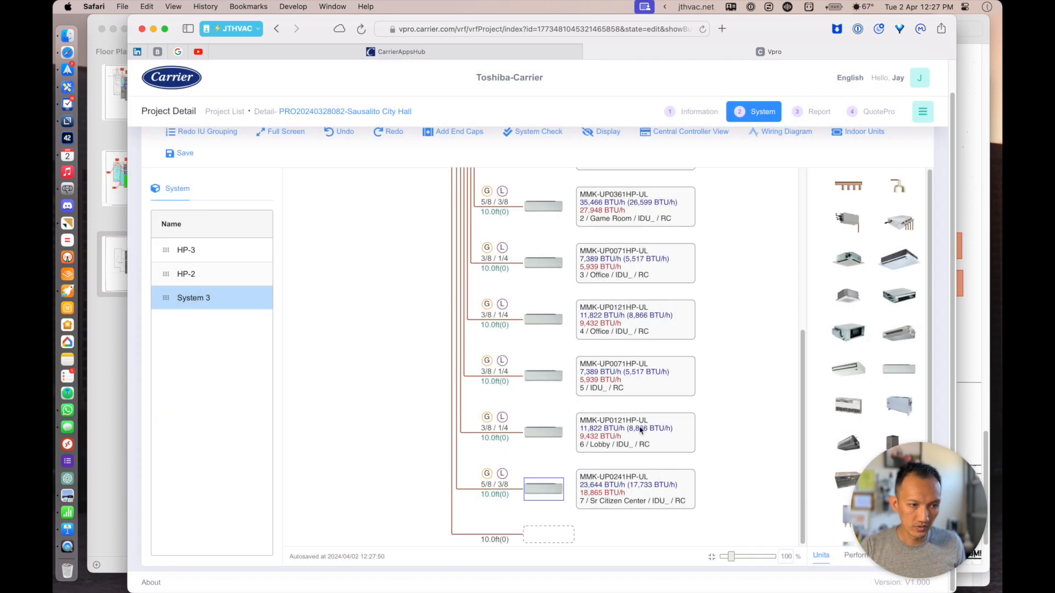
pyautogui.click(721, 411)
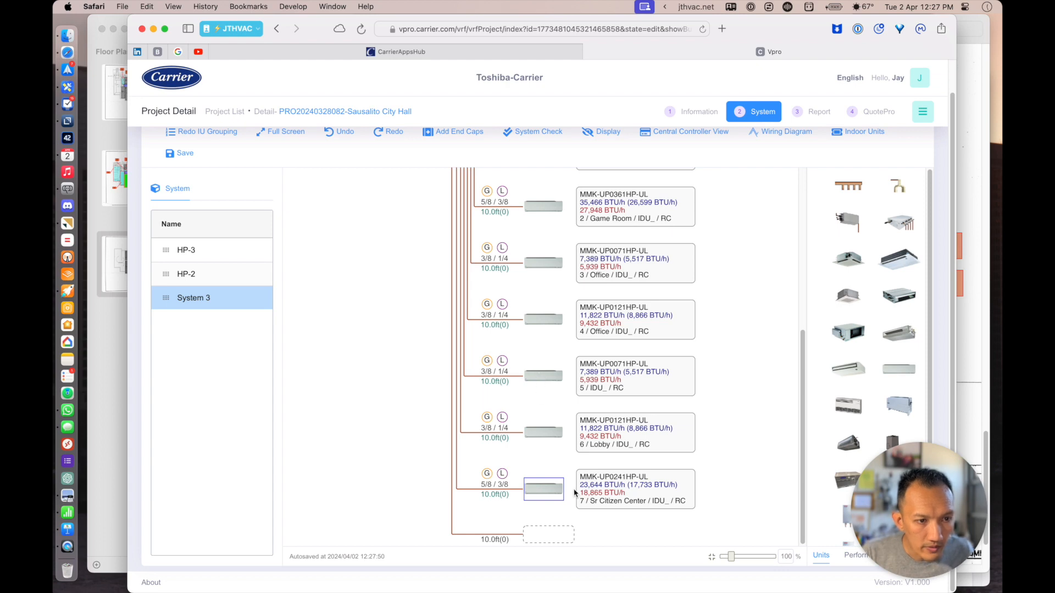
# - Check the lobby's capacity on the floor plan and set the room of the fifth indoor unit, MMK-UP0071HP-UL, to Lobby
pyautogui.press('super+Tab')
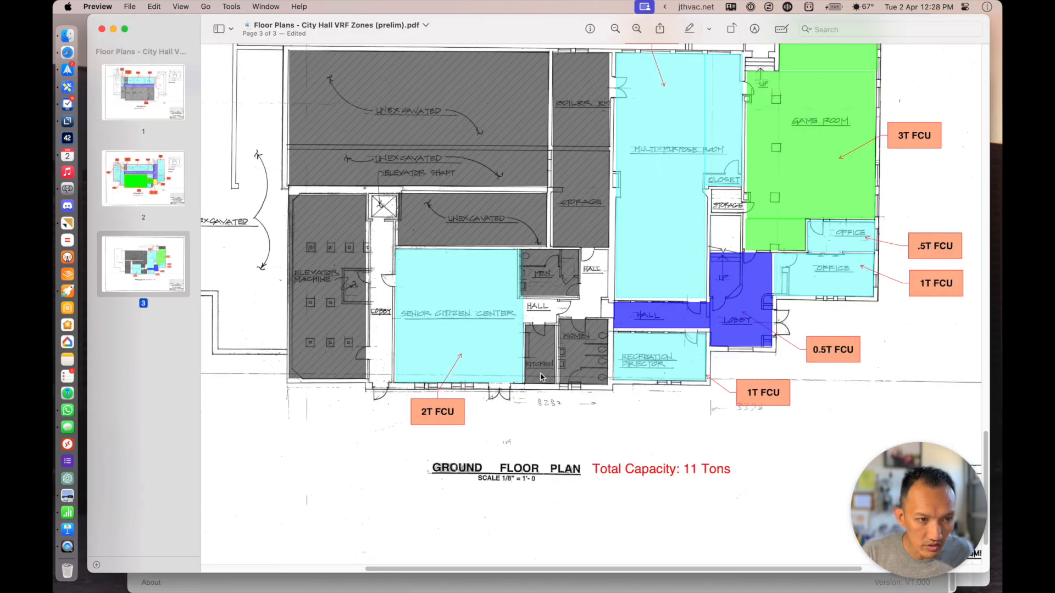
pyautogui.press('super+Tab')
pyautogui.click(484, 487)
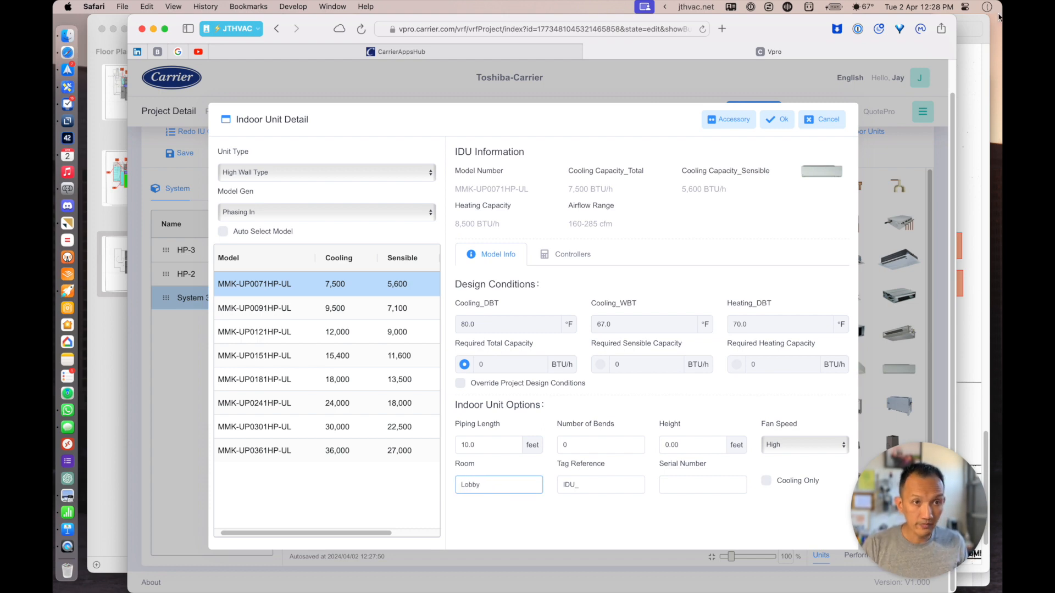
pyautogui.click(777, 119)
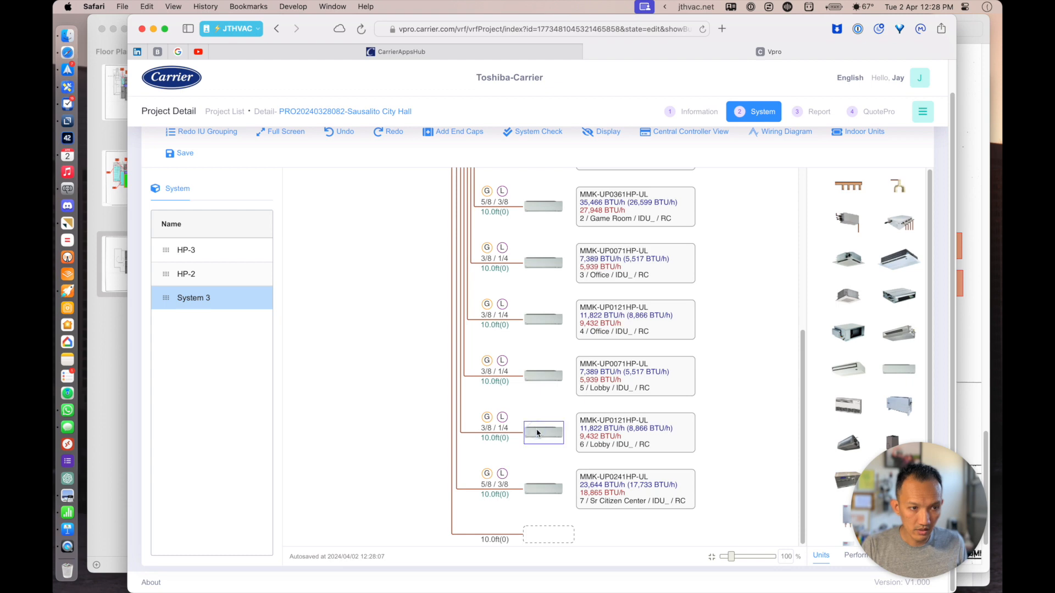
# - Set the sixth indoor unit's room to Recreation Director
pyautogui.doubleClick(537, 433)
pyautogui.doubleClick(470, 485)
pyautogui.write('Recreation Director')
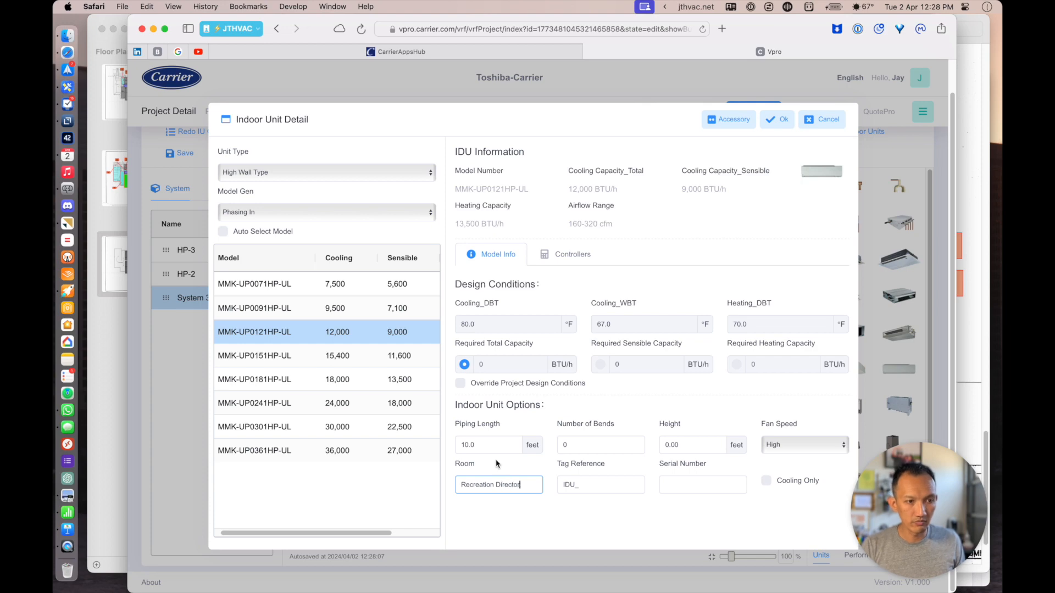
pyautogui.click(776, 119)
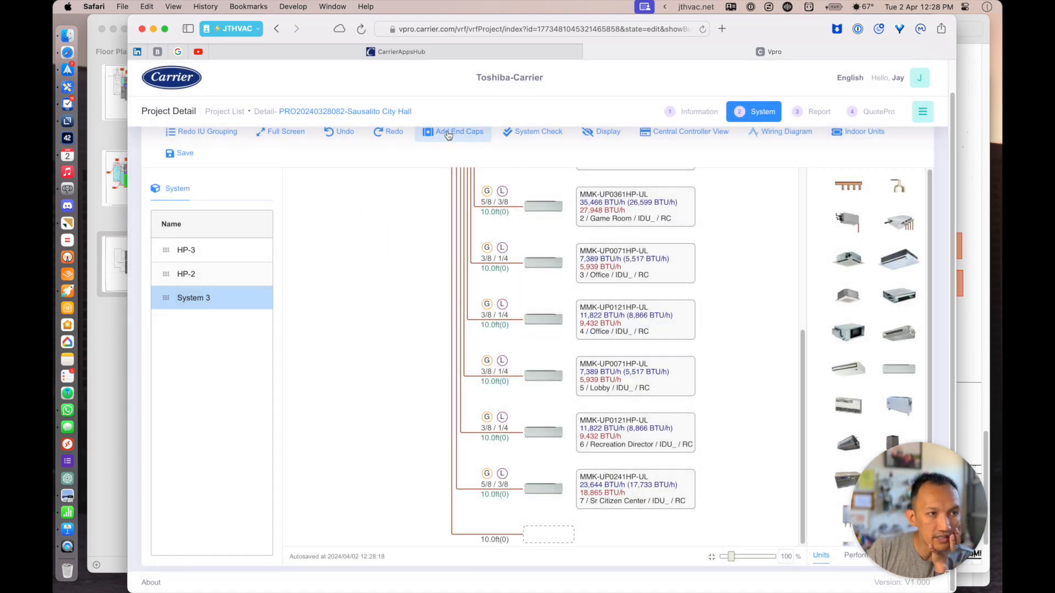
# - Add an end cap to the flow selector's unused eighth branch and rename System 3 as HP-1
pyautogui.click(447, 133)
pyautogui.moveTo(802, 424); pyautogui.dragTo(776, 235)
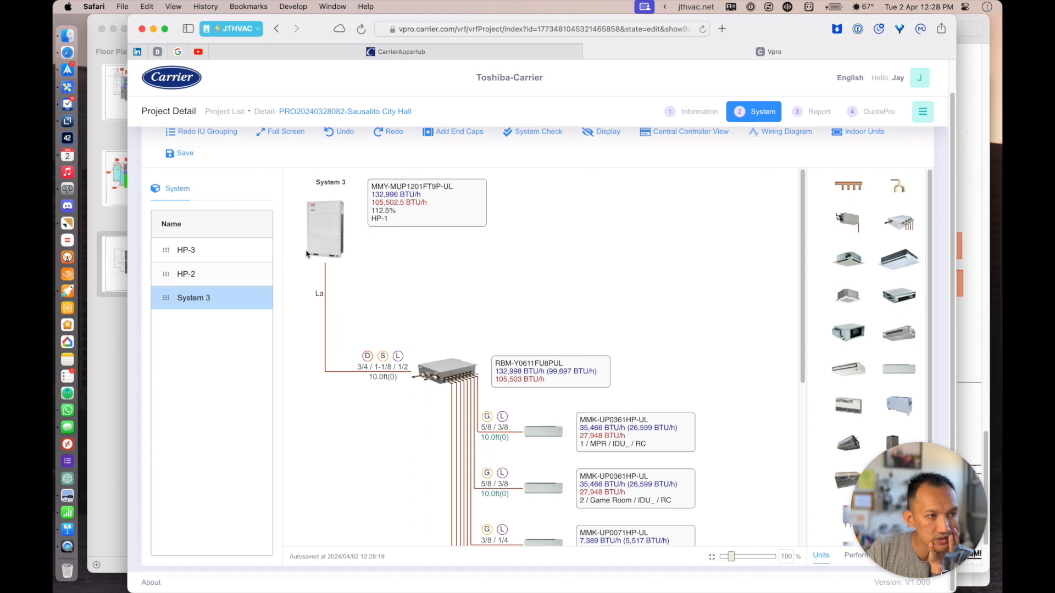
pyautogui.rightClick(195, 299)
pyautogui.click(239, 366)
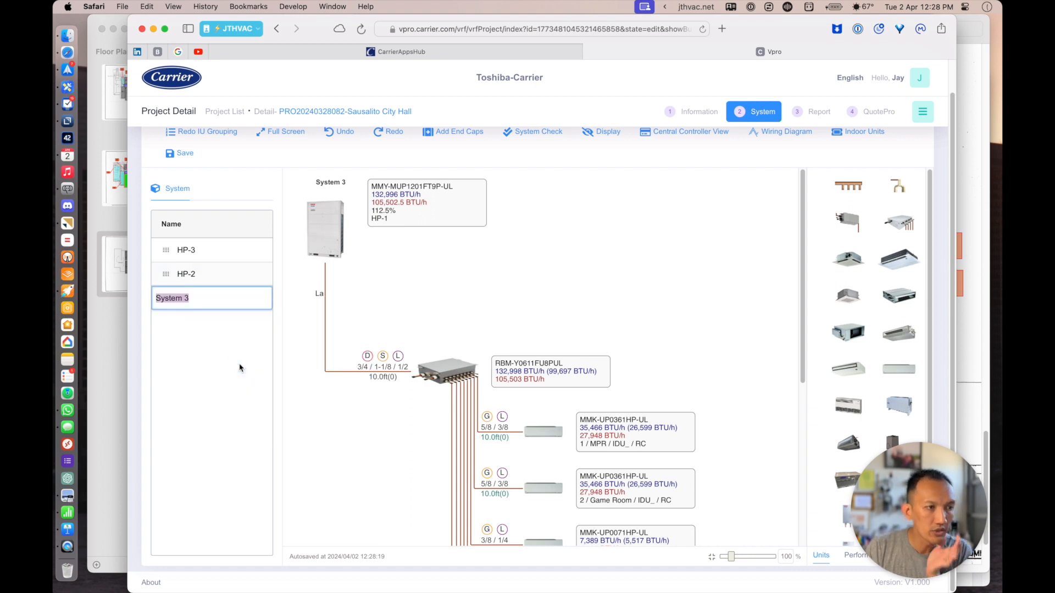
pyautogui.write('HP-1')
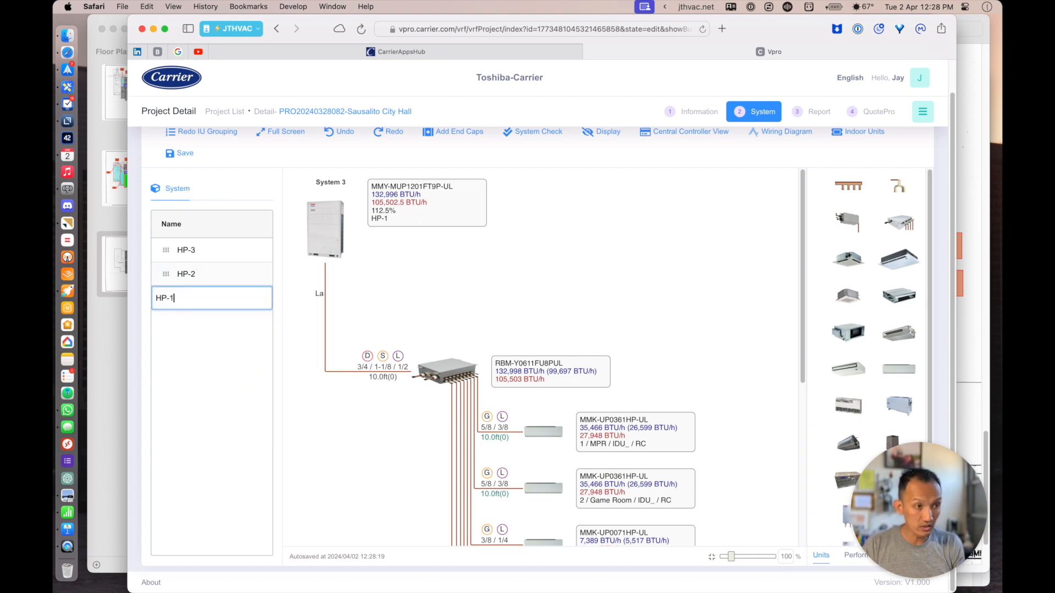
pyautogui.press('Return')
# - Review the HP-1 piping diagram and run the system check on it
pyautogui.scroll(-5, 554, 305)
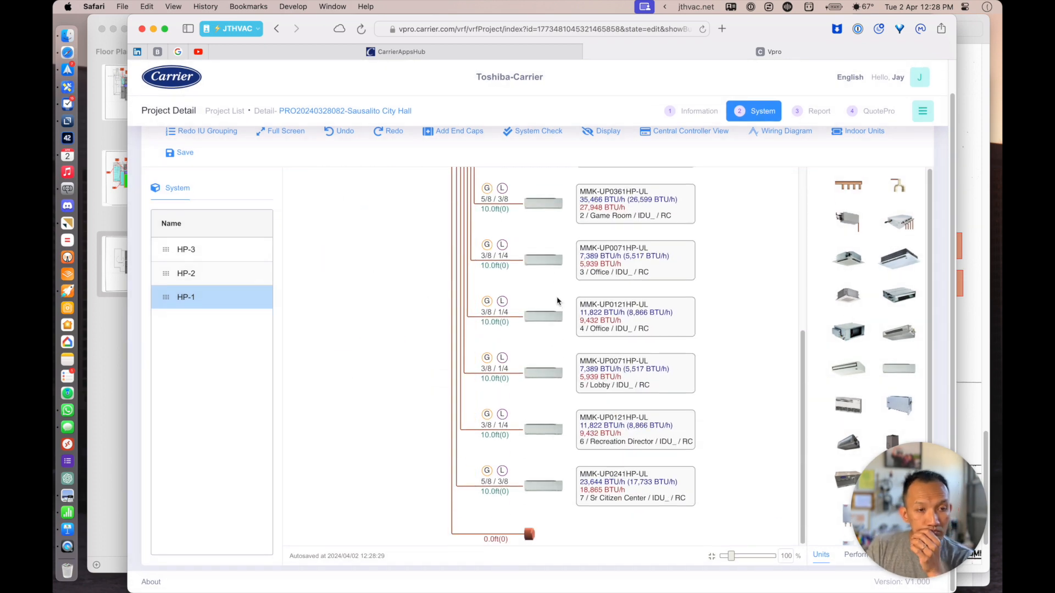
pyautogui.scroll(10, 553, 308)
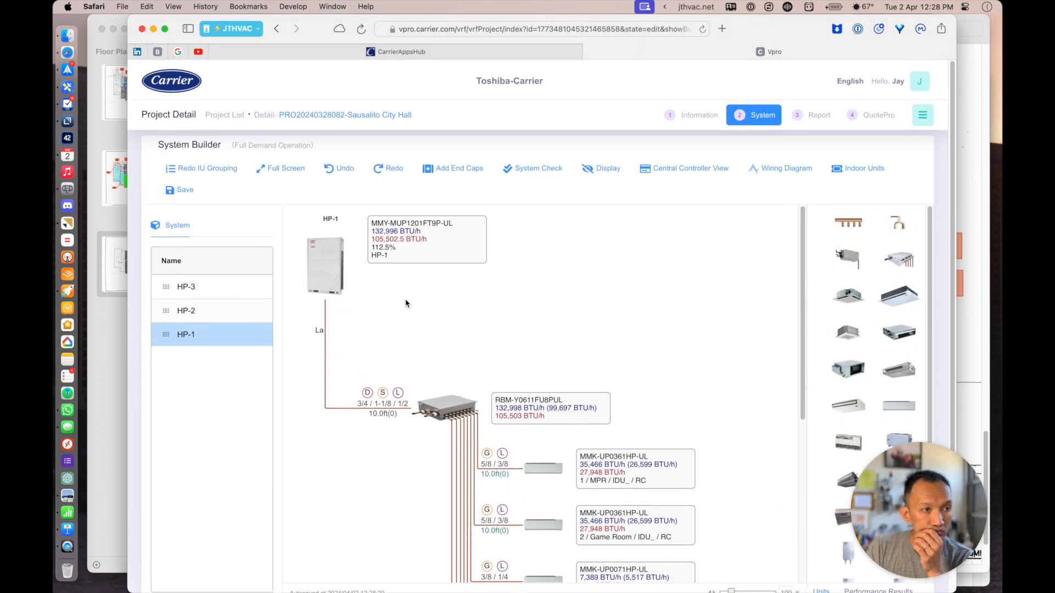
pyautogui.click(517, 166)
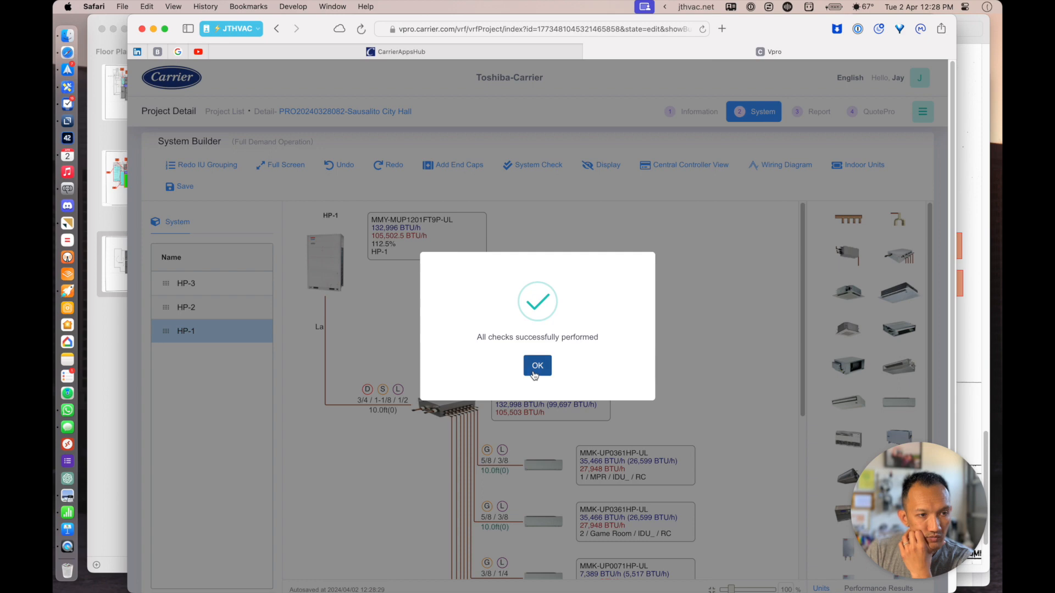
pyautogui.click(544, 364)
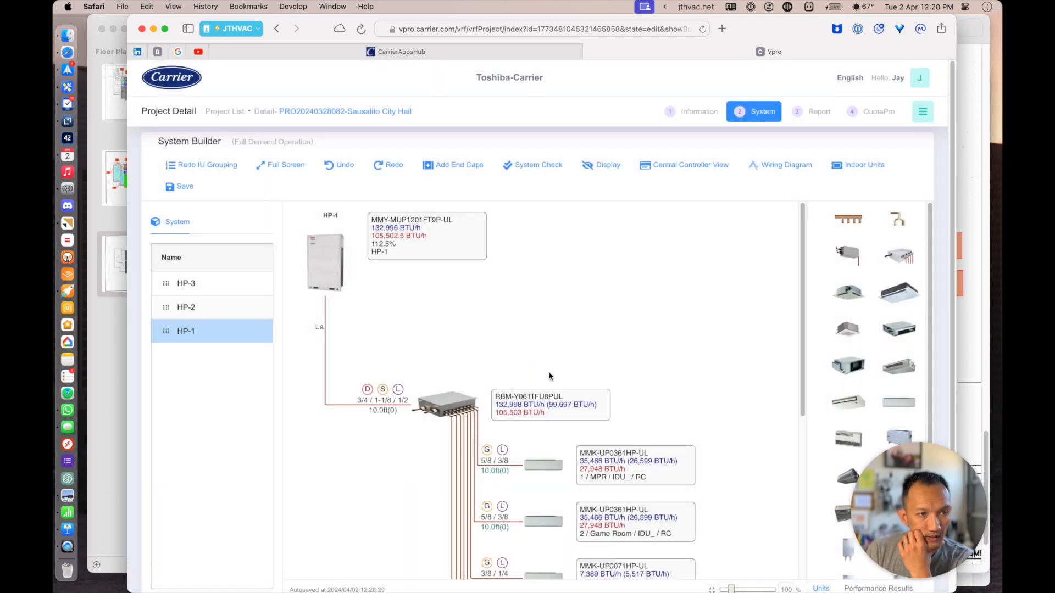
# - View the central controller layout, and examine the zones on page 2 of the floor plans PDF
pyautogui.click(685, 166)
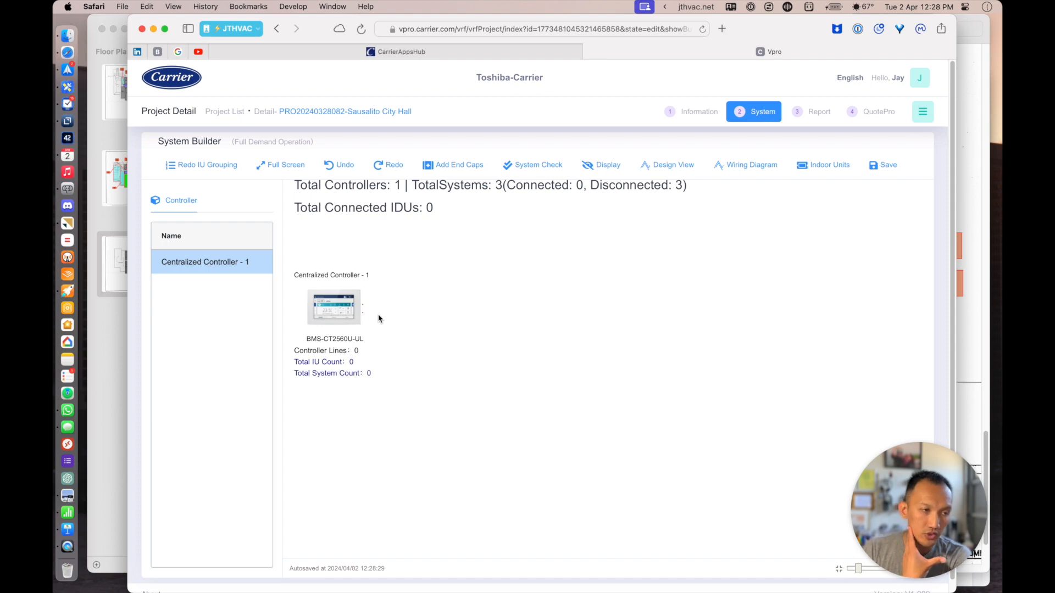
pyautogui.click(67, 496)
pyautogui.scroll(3, 291, 219)
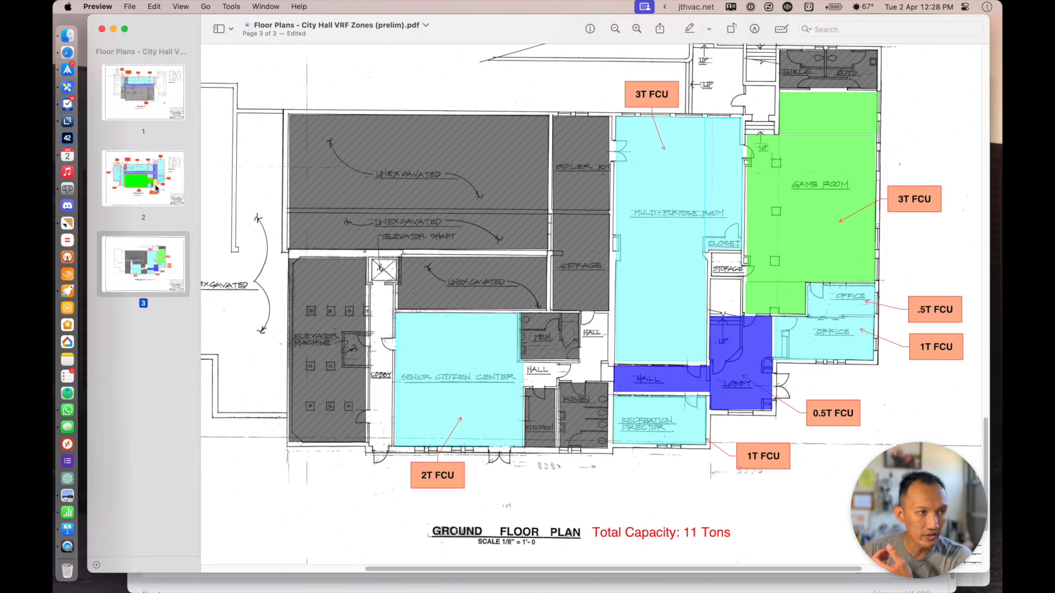
pyautogui.click(150, 188)
pyautogui.hscroll(-4, 470, 333)
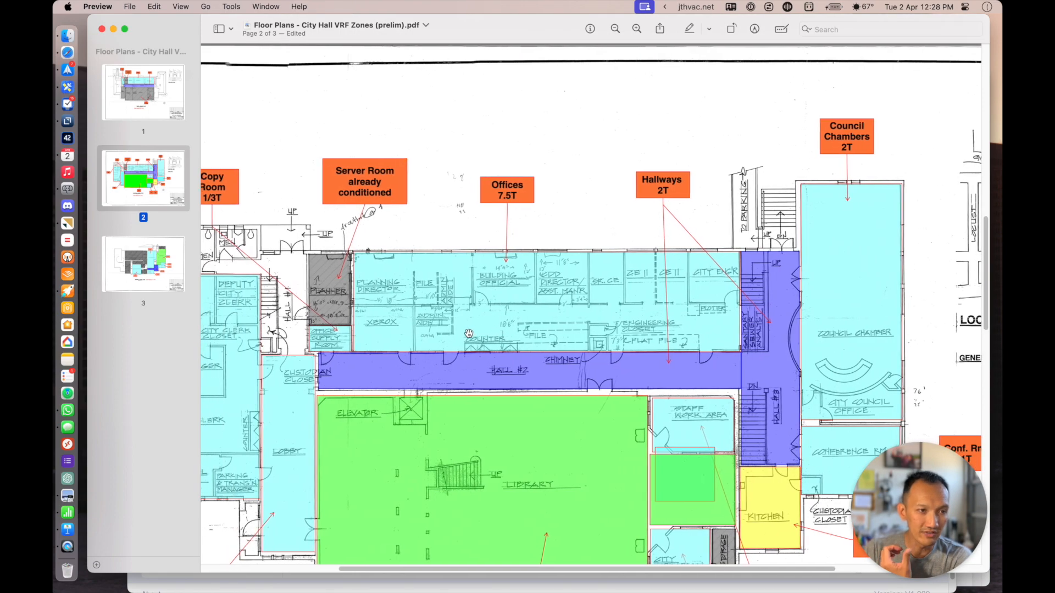
# - Examine the second floor plan's zone layout and tonnage labels, from the offices and hallways down to the library and kitchen
pyautogui.scroll(-2, 470, 331)
pyautogui.scroll(-1, 469, 332)
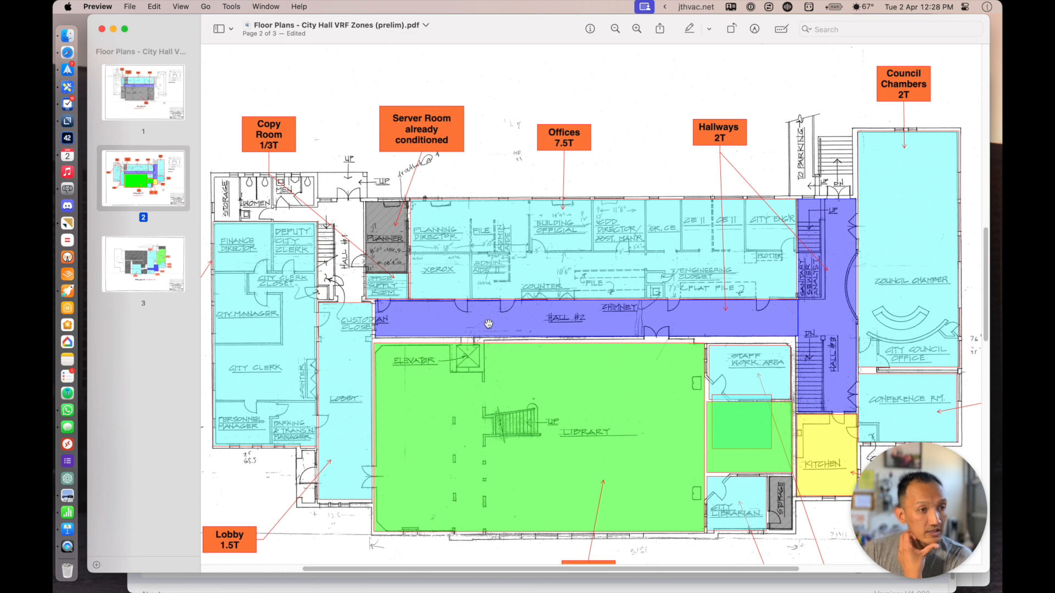
pyautogui.scroll(-3, 586, 423)
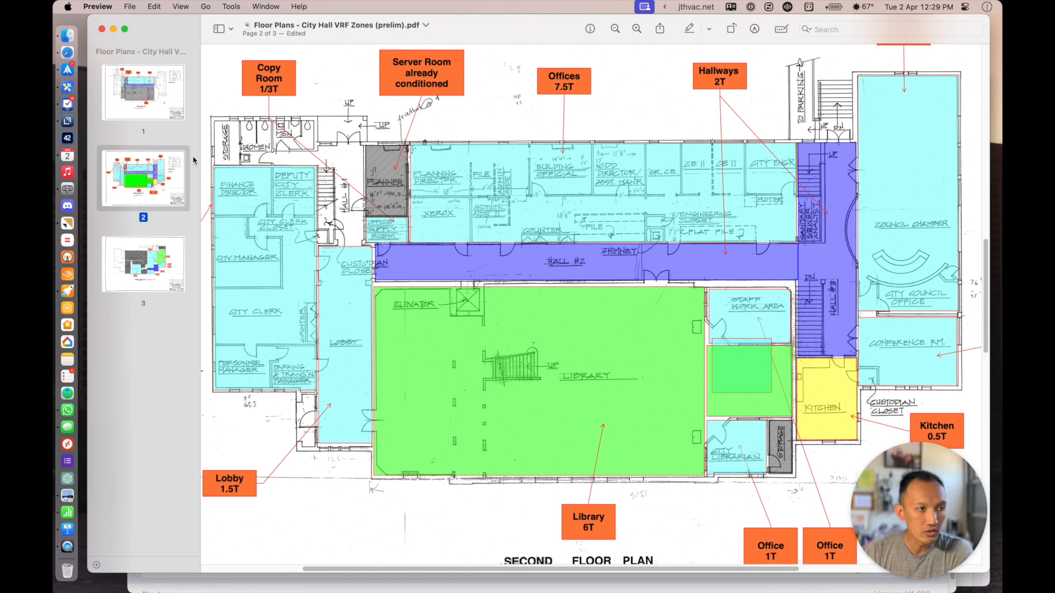
# - Switch back to the Vpro project in Safari and review the wiring diagrams of HP-1 and HP-3
pyautogui.press('super+Tab')
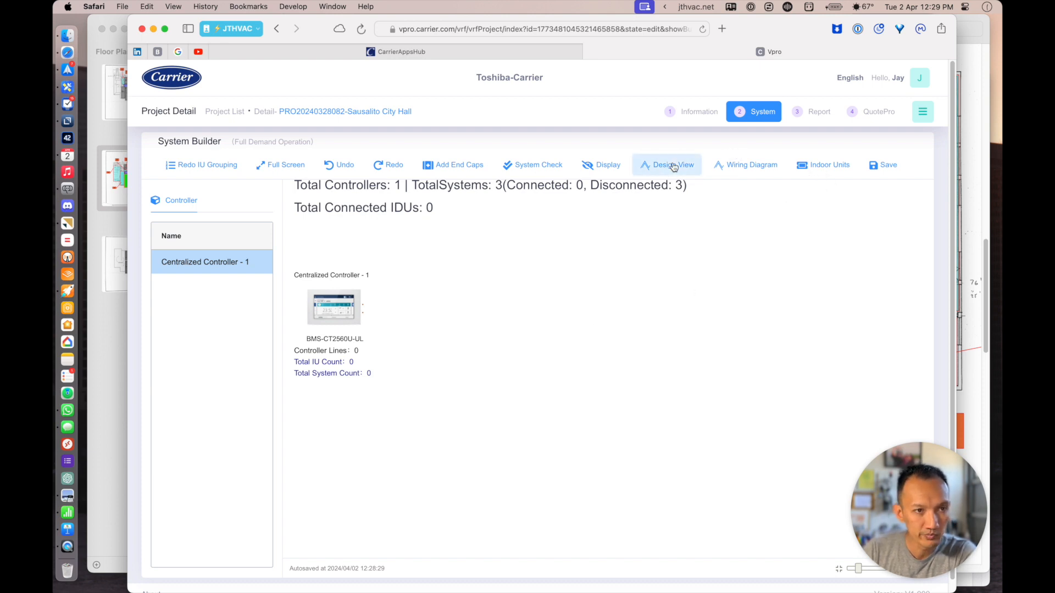
pyautogui.click(745, 165)
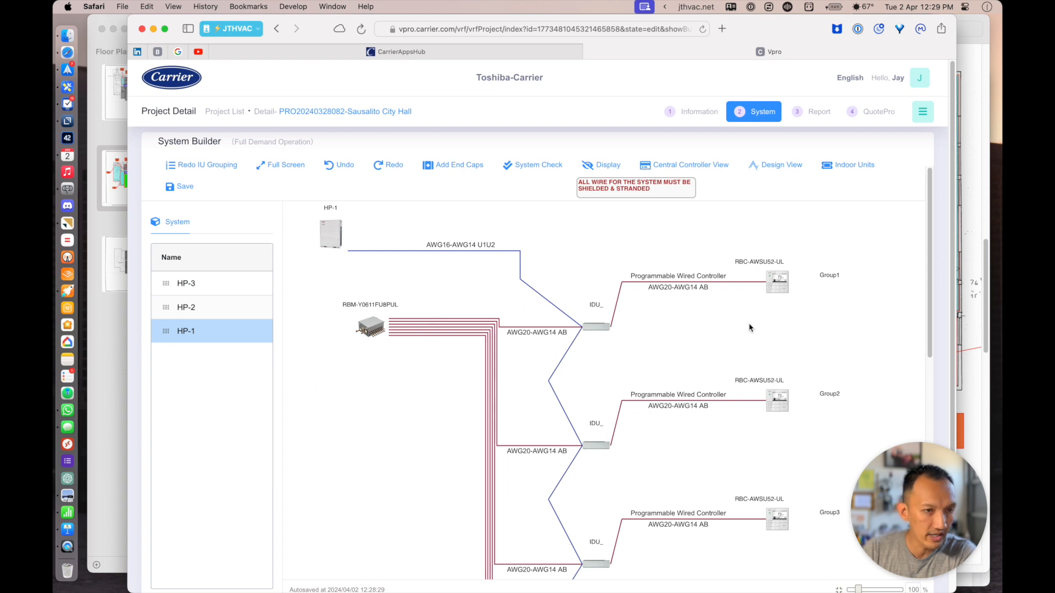
pyautogui.scroll(-5, 749, 328)
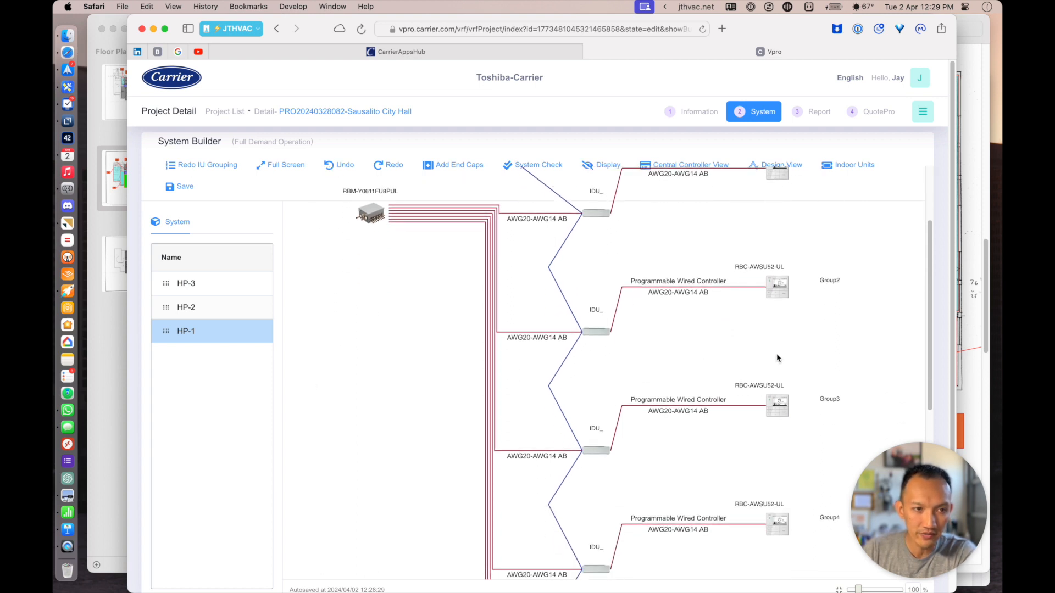
pyautogui.scroll(-1, 785, 356)
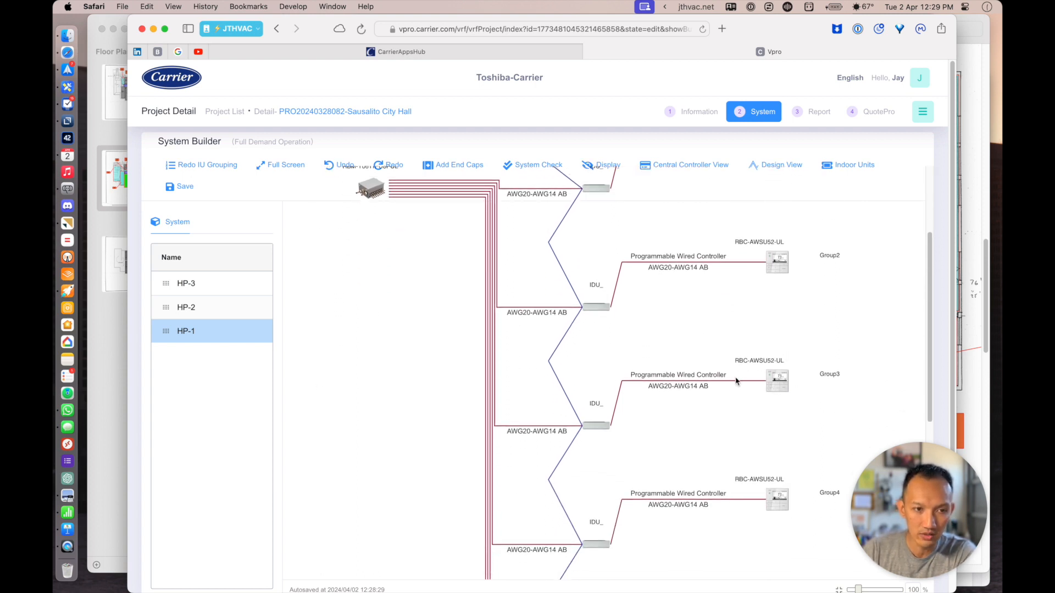
pyautogui.scroll(-10, 780, 379)
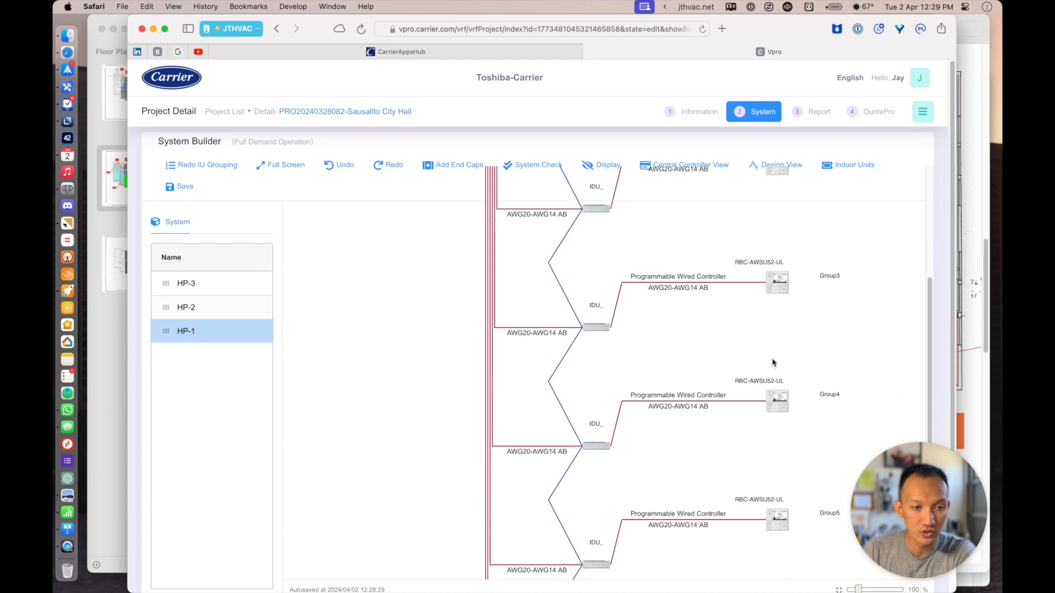
pyautogui.scroll(1, 787, 384)
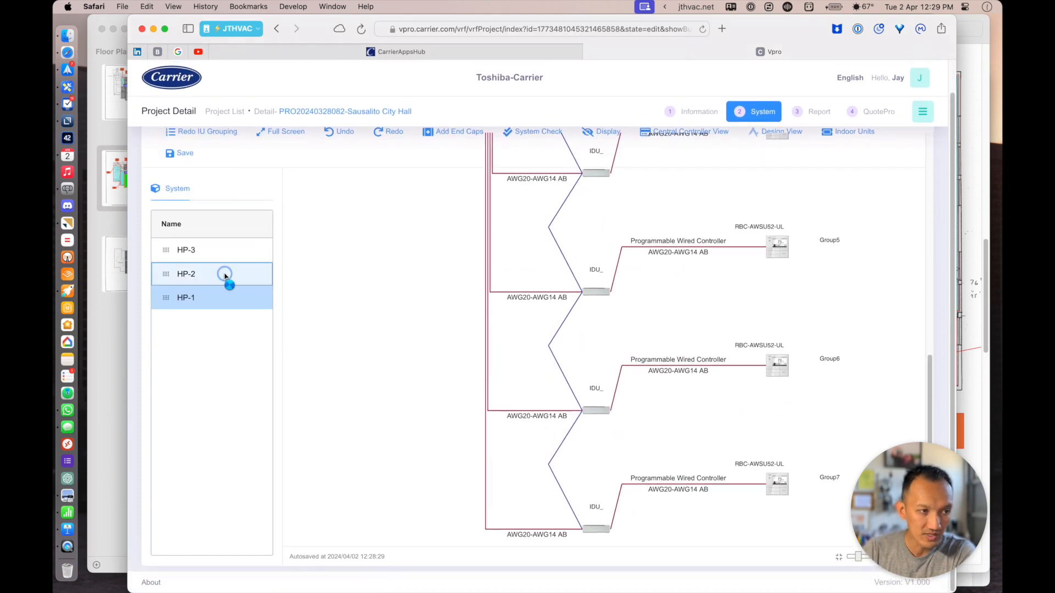
pyautogui.click(225, 274)
pyautogui.click(207, 255)
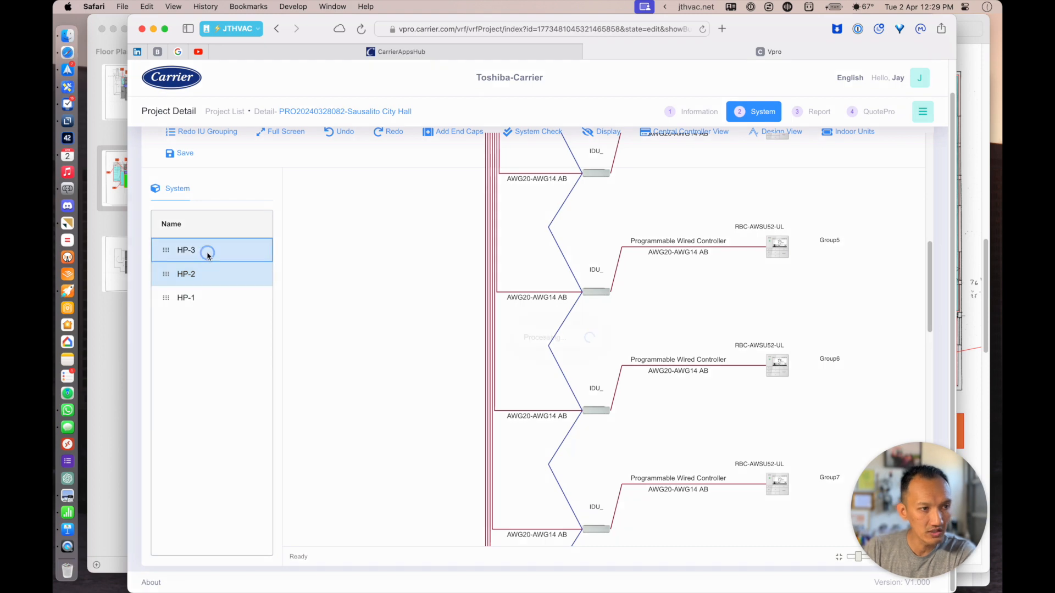
pyautogui.scroll(5, 569, 266)
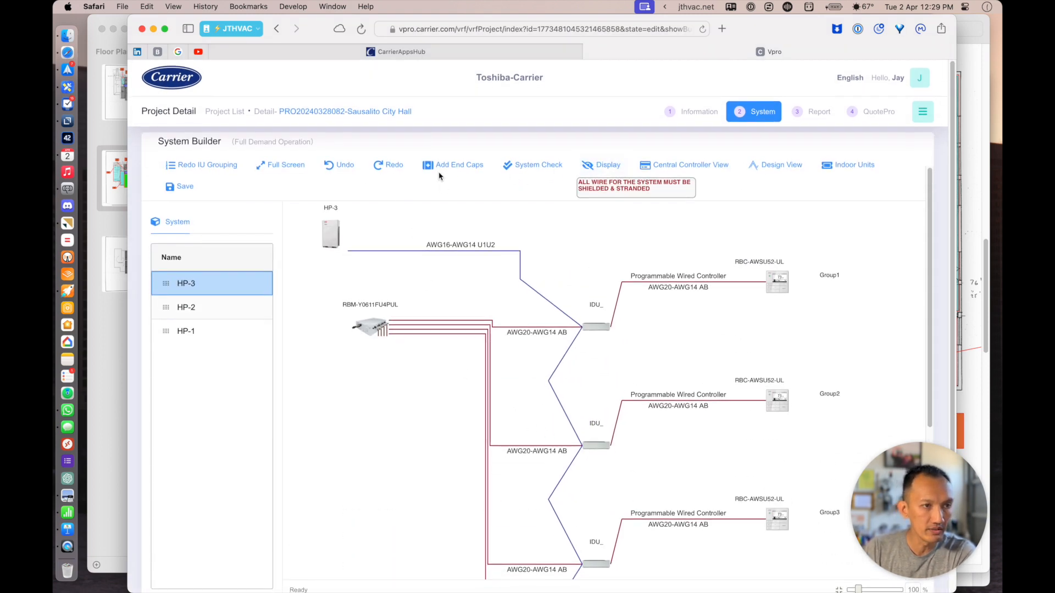
# - Return to the design view and review the piping diagrams and room names of HP-3 and HP-2
pyautogui.click(780, 166)
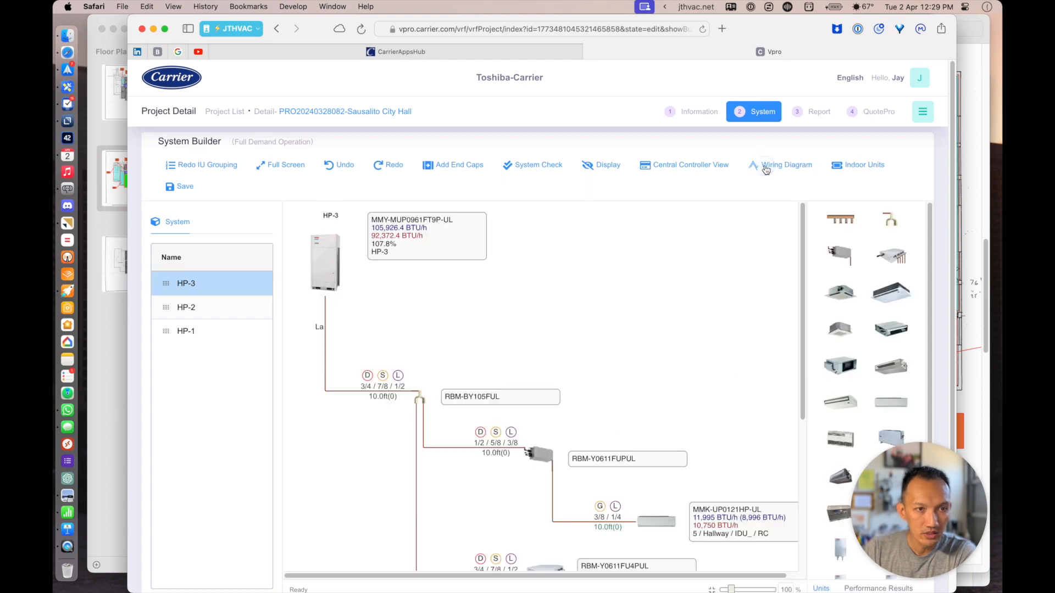
pyautogui.scroll(-10, 560, 343)
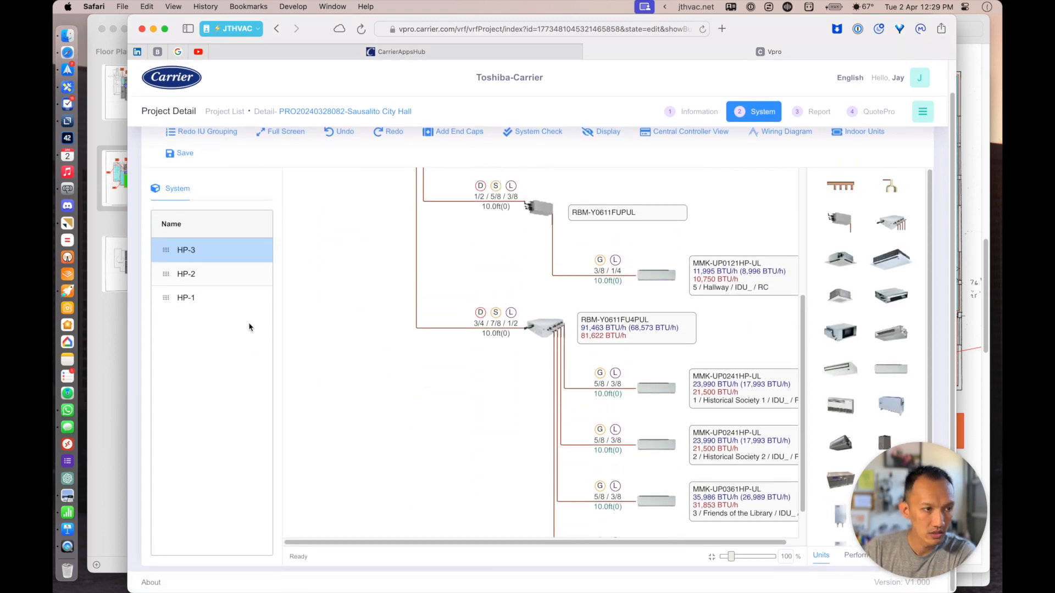
pyautogui.click(198, 275)
pyautogui.scroll(-10, 506, 363)
pyautogui.hscroll(4, 506, 363)
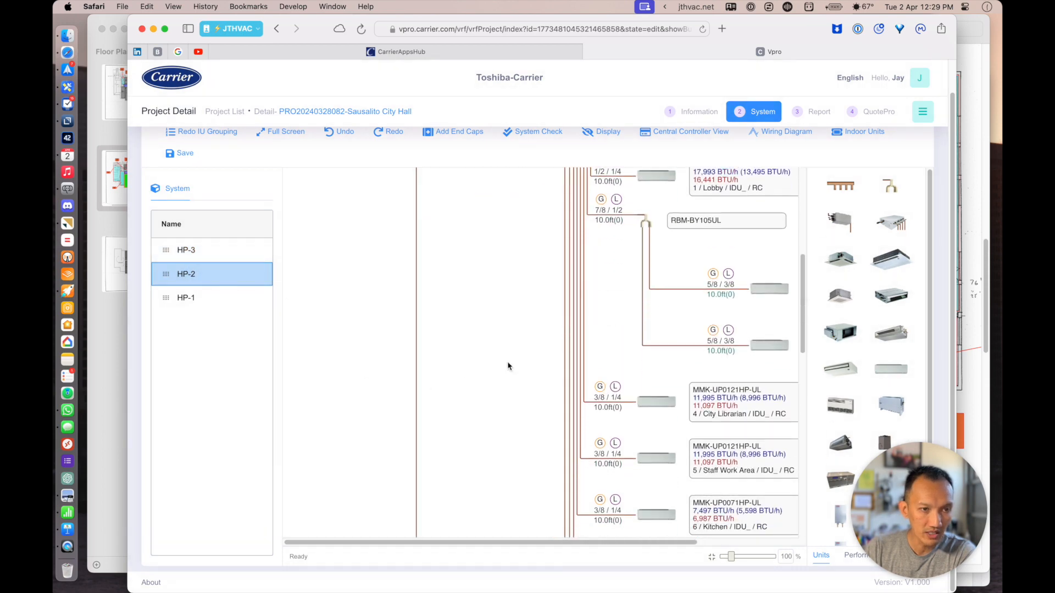
pyautogui.scroll(-10, 504, 362)
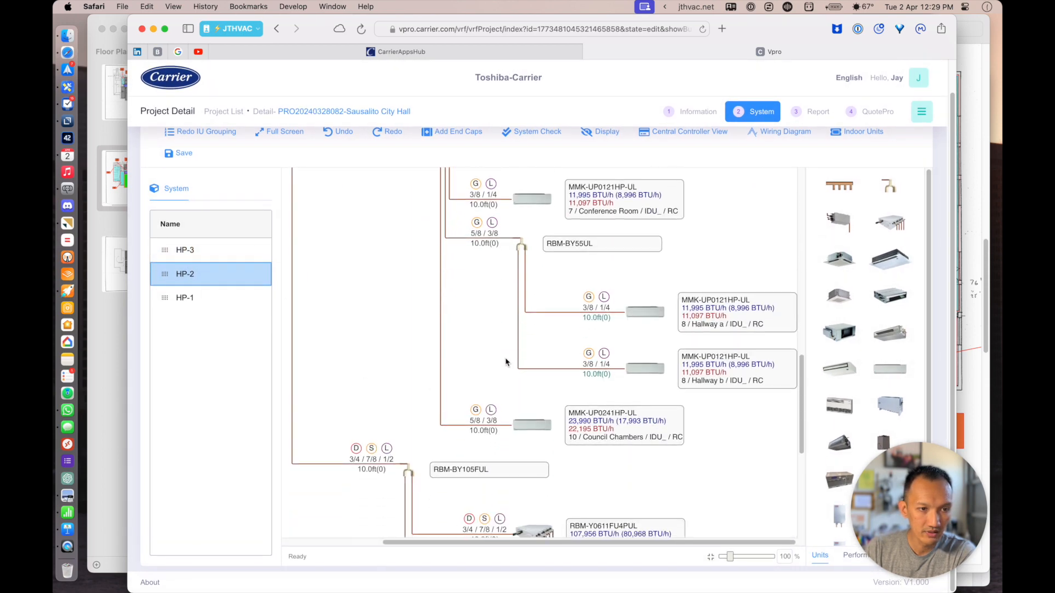
pyautogui.scroll(-2, 497, 364)
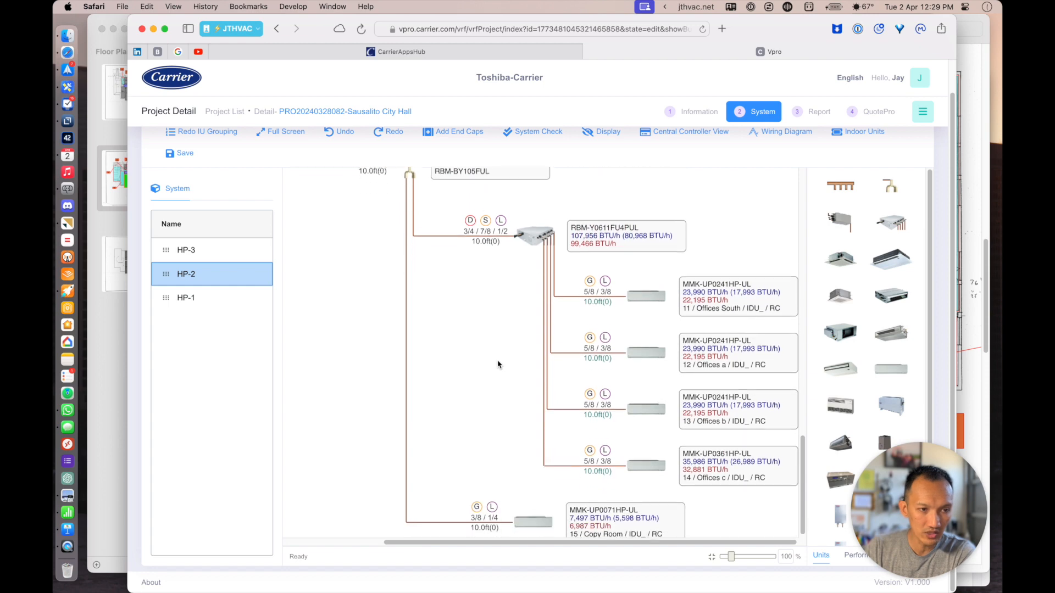
pyautogui.scroll(7, 497, 365)
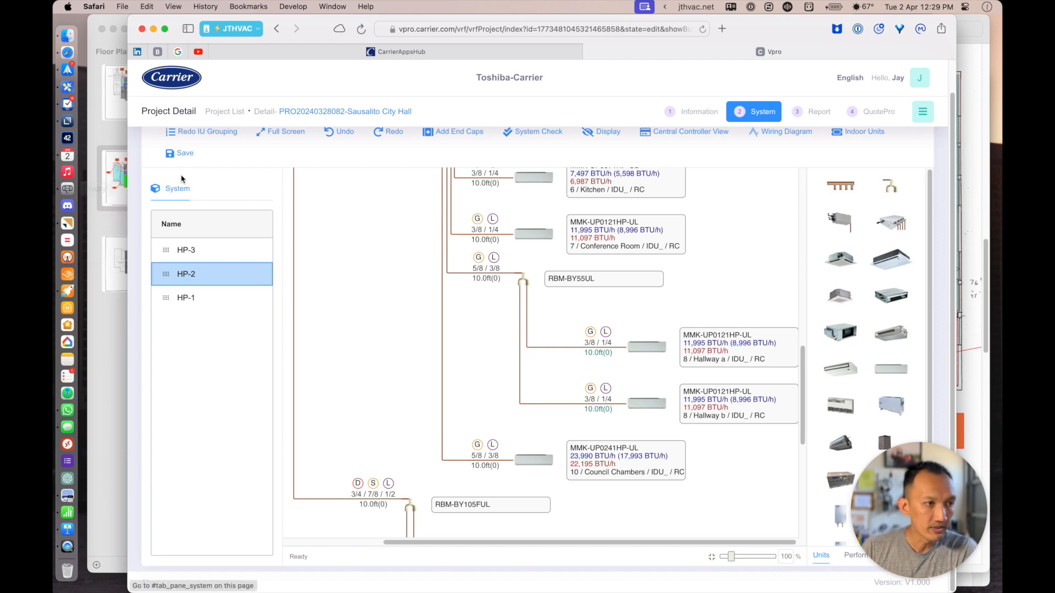
# - Save the system design and open the project's report export page
pyautogui.click(181, 153)
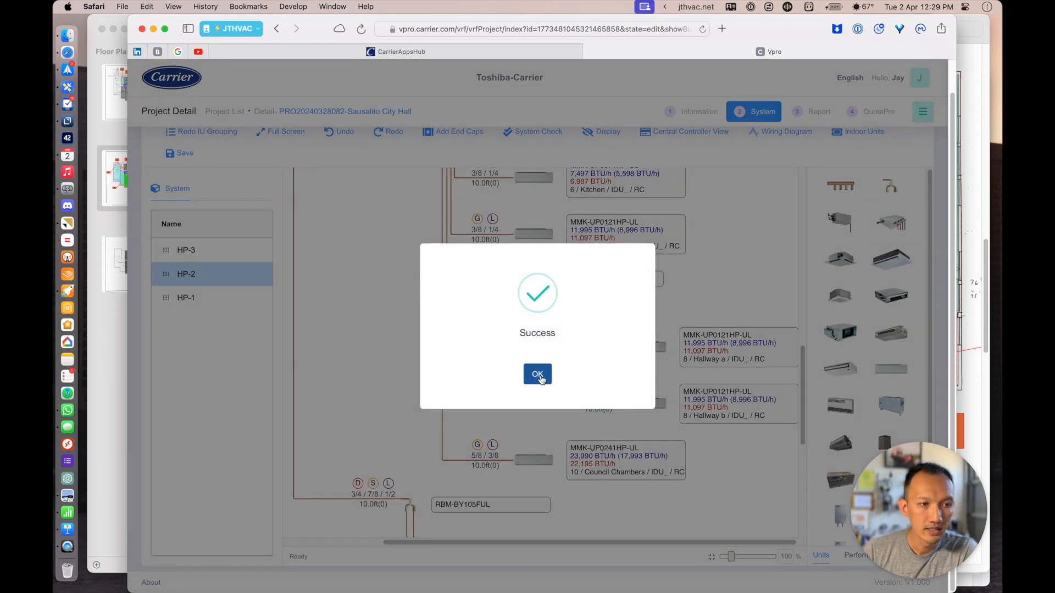
pyautogui.click(537, 375)
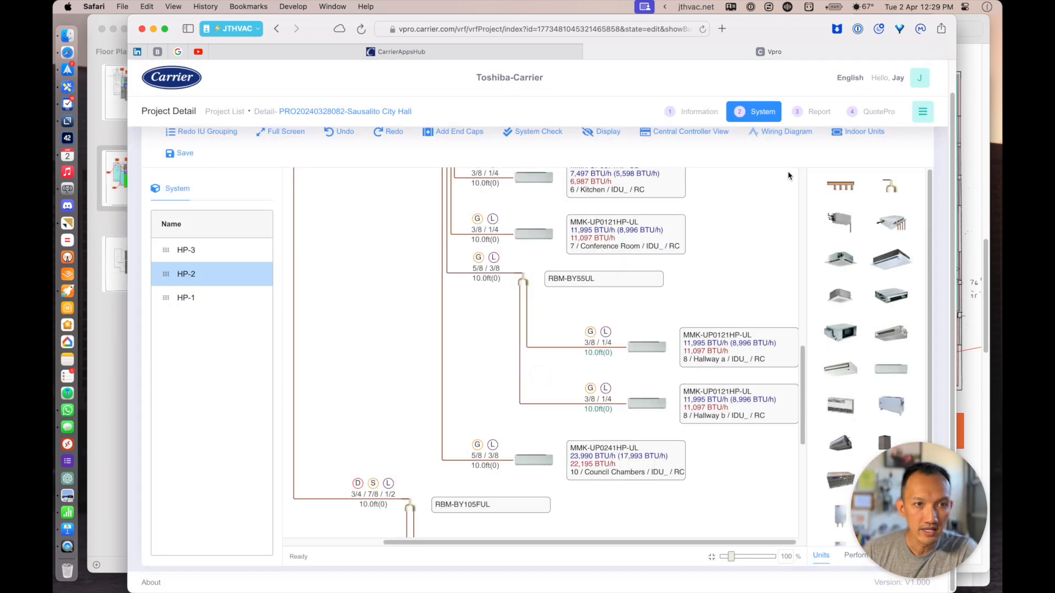
pyautogui.click(821, 112)
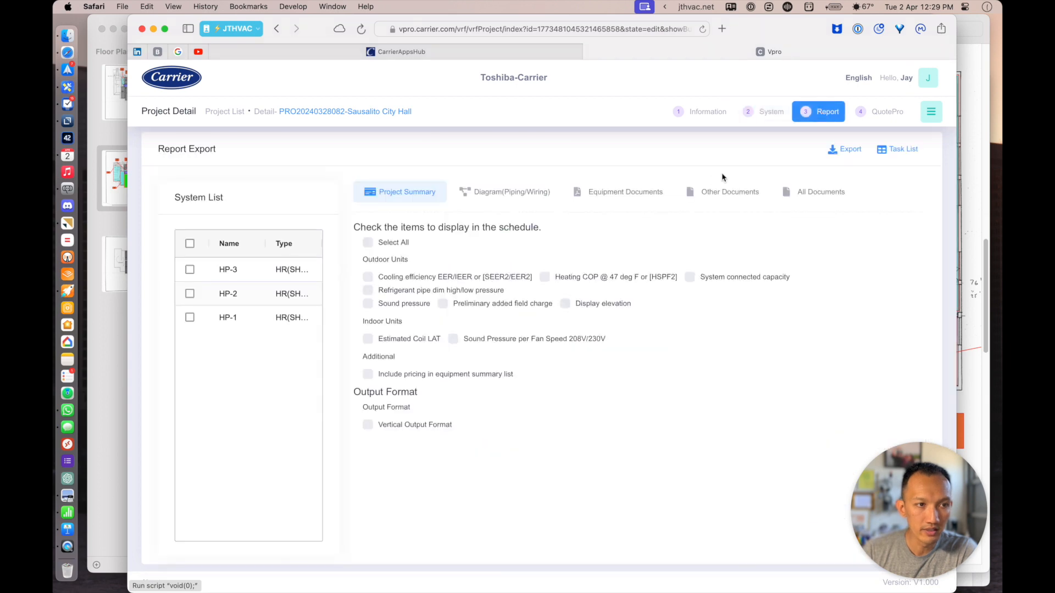
# - Export all documents for HP-3, HP-2 and HP-1, including the Excel summary, piping and wiring PDFs, equipment spec sheets and Autodesk Revit families
pyautogui.click(189, 243)
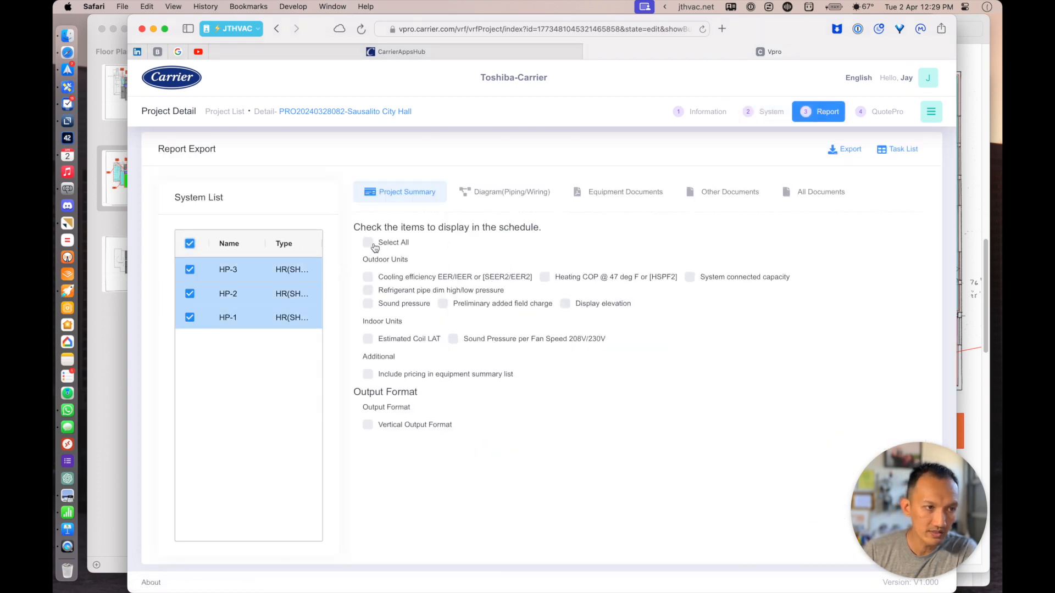
pyautogui.click(820, 201)
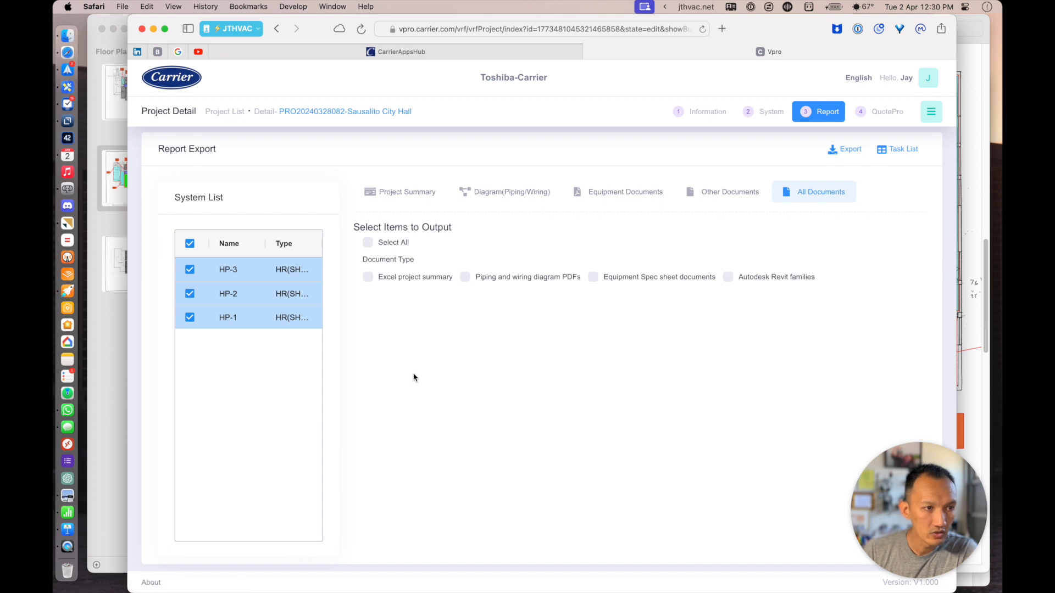
pyautogui.click(368, 242)
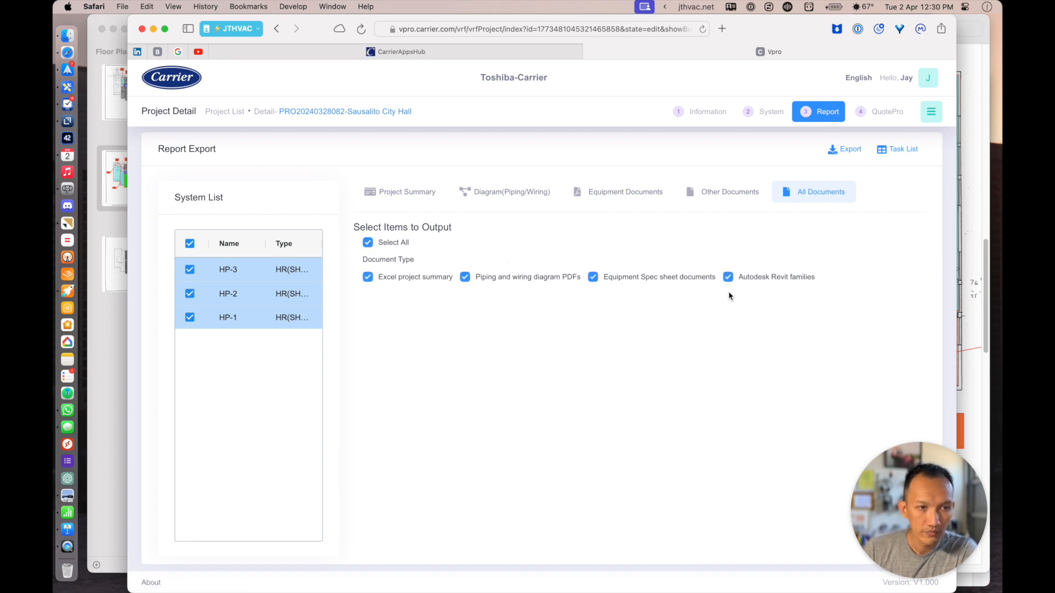
pyautogui.click(846, 157)
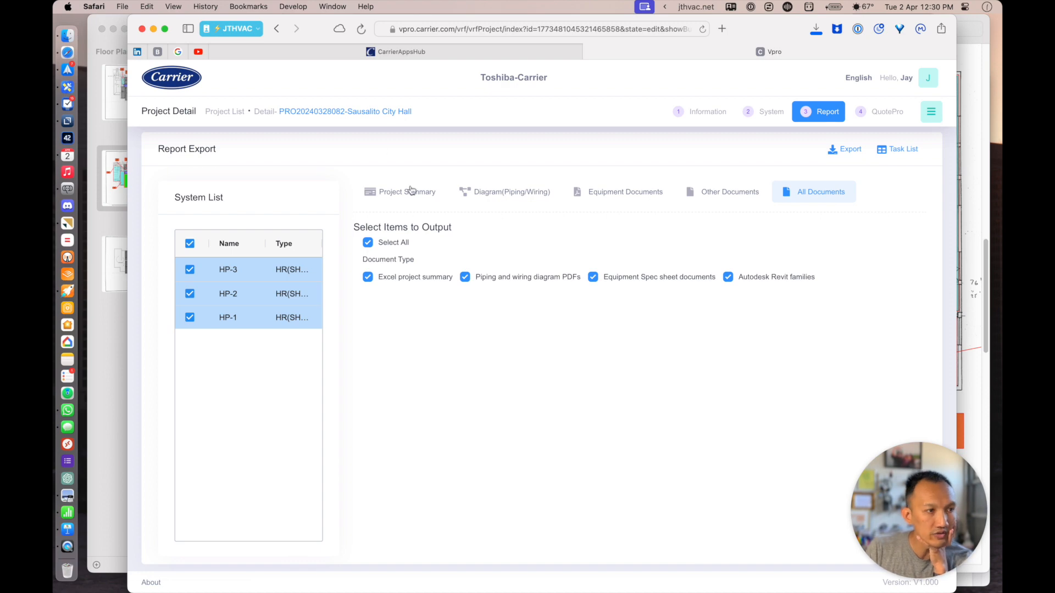
# - Switch to Spark and read the latest messages in the "VRF Quote Request (Project: City of Sausalito)" thread
pyautogui.click(67, 70)
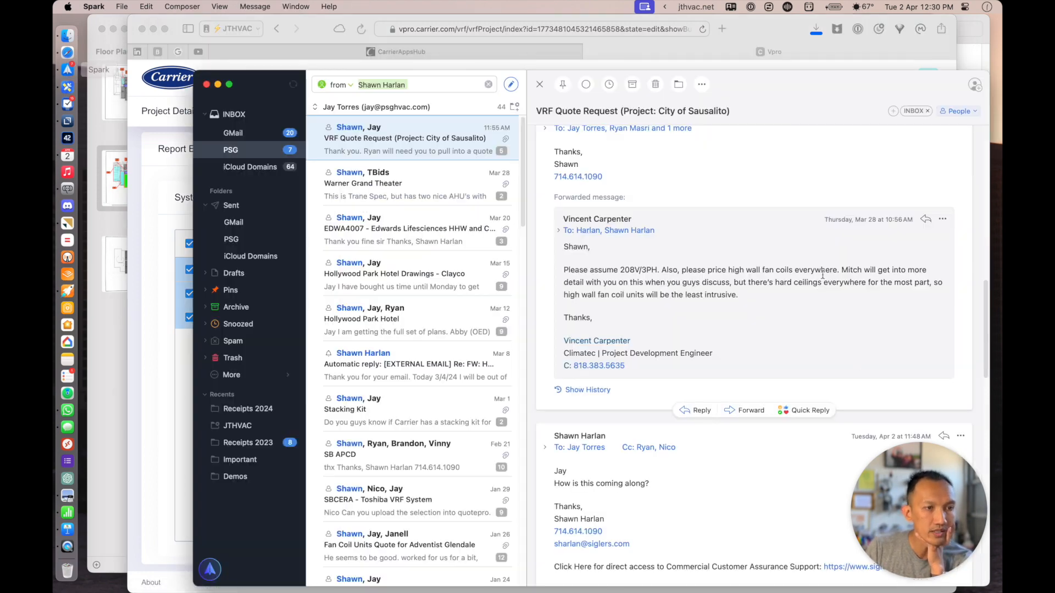
pyautogui.click(409, 141)
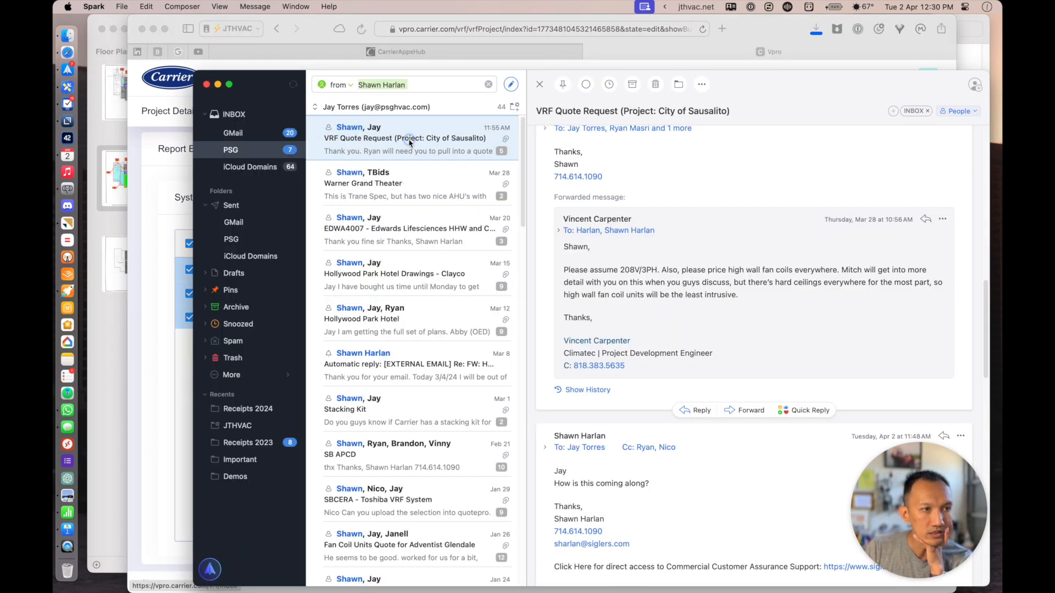
pyautogui.scroll(-5, 602, 361)
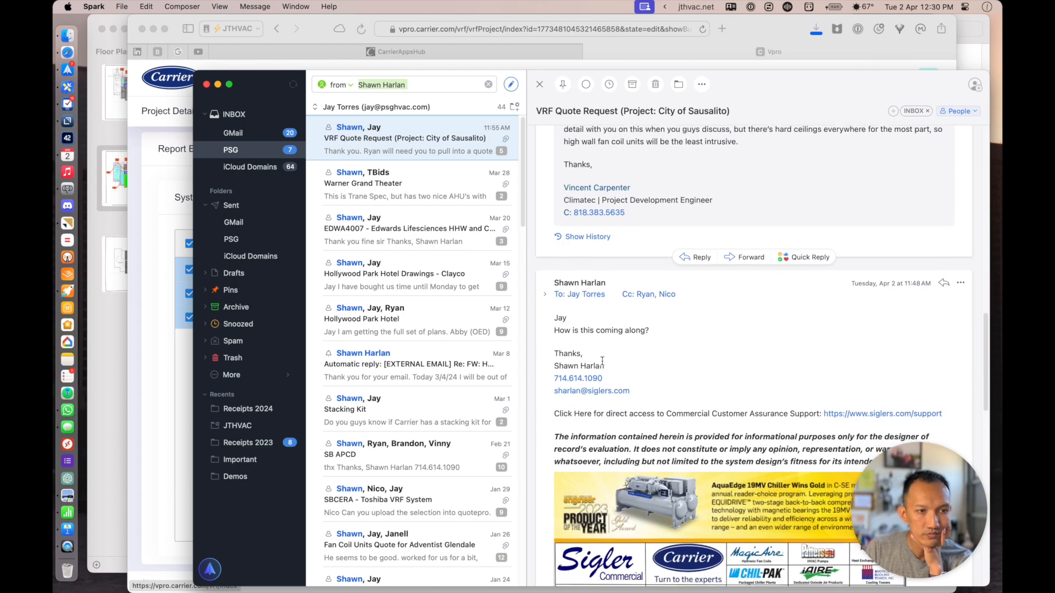
pyautogui.scroll(-10, 602, 360)
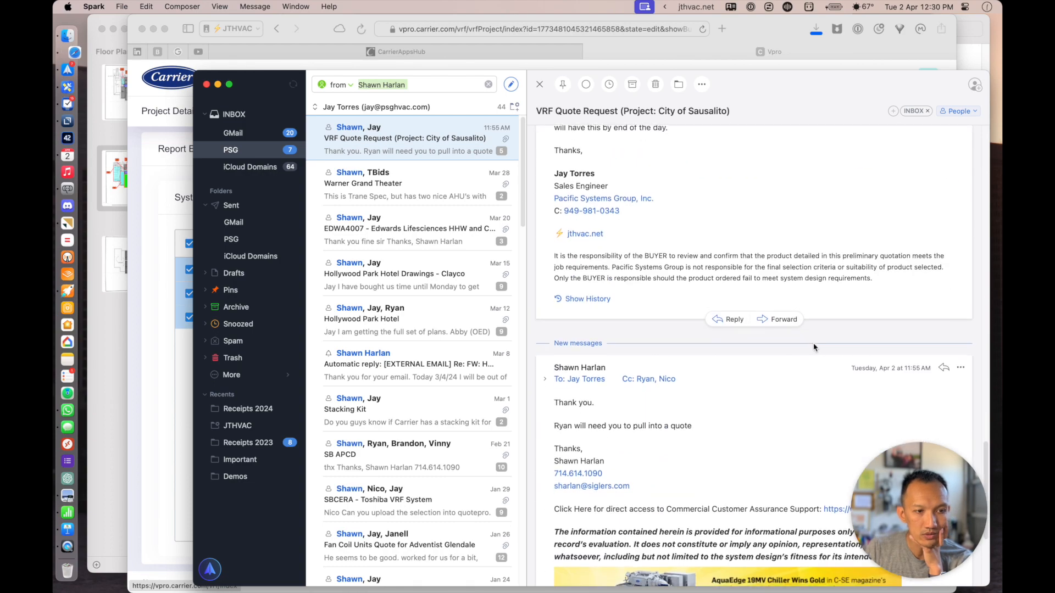
pyautogui.scroll(-4, 813, 347)
pyautogui.scroll(-3, 768, 266)
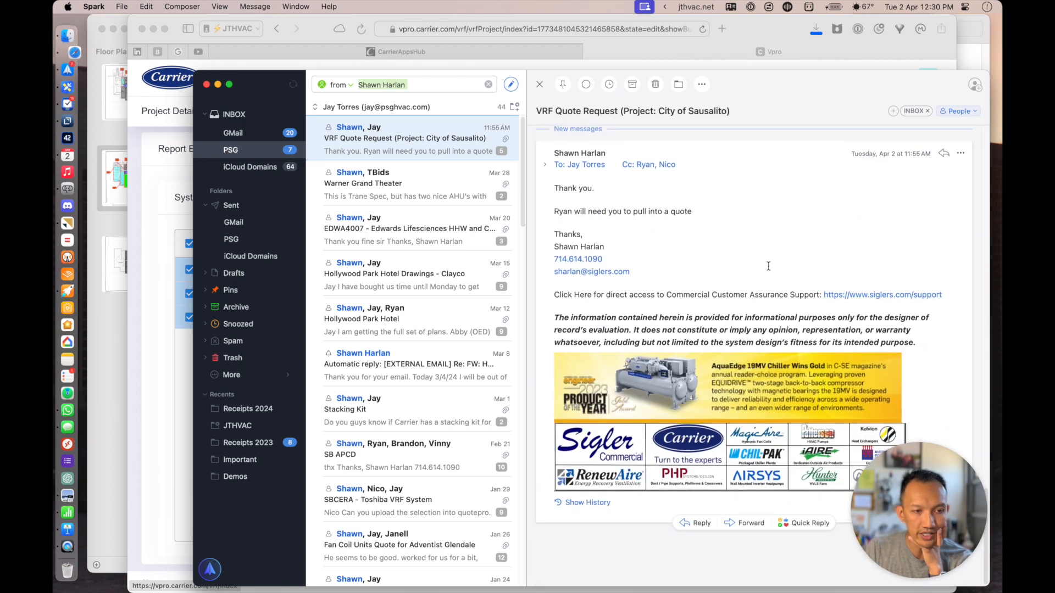
pyautogui.scroll(2, 768, 266)
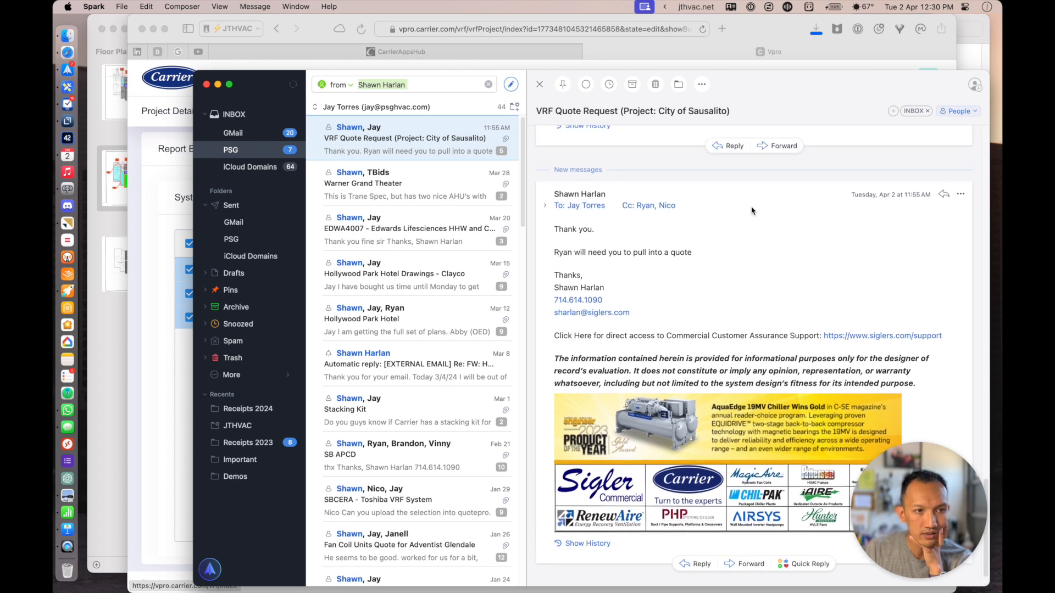
# - Expand the latest message's recipient details and copy the first Cc recipient's e-mail address
pyautogui.click(651, 206)
pyautogui.click(634, 215)
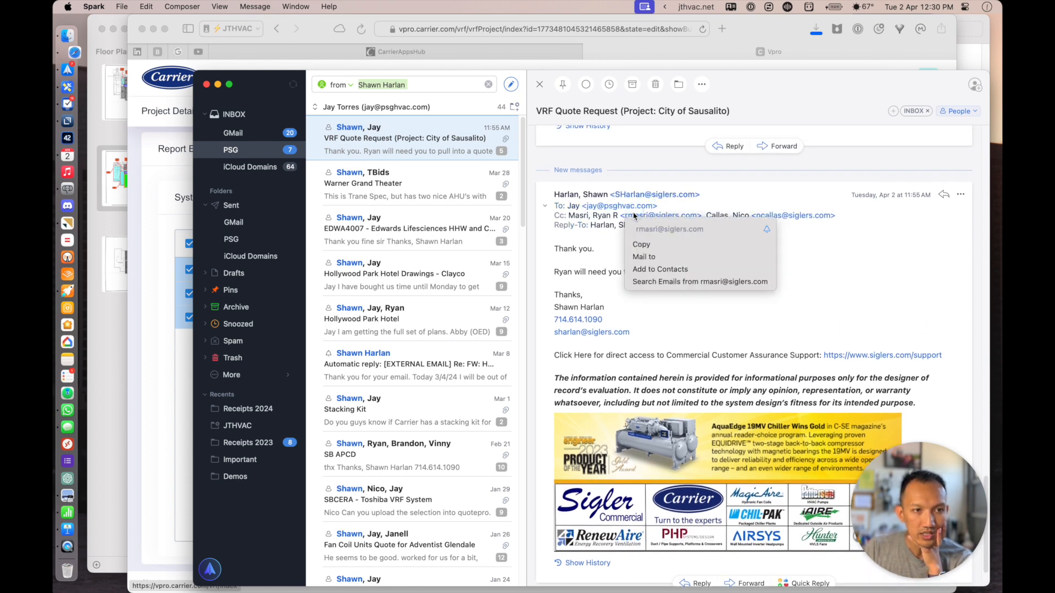
pyautogui.click(638, 244)
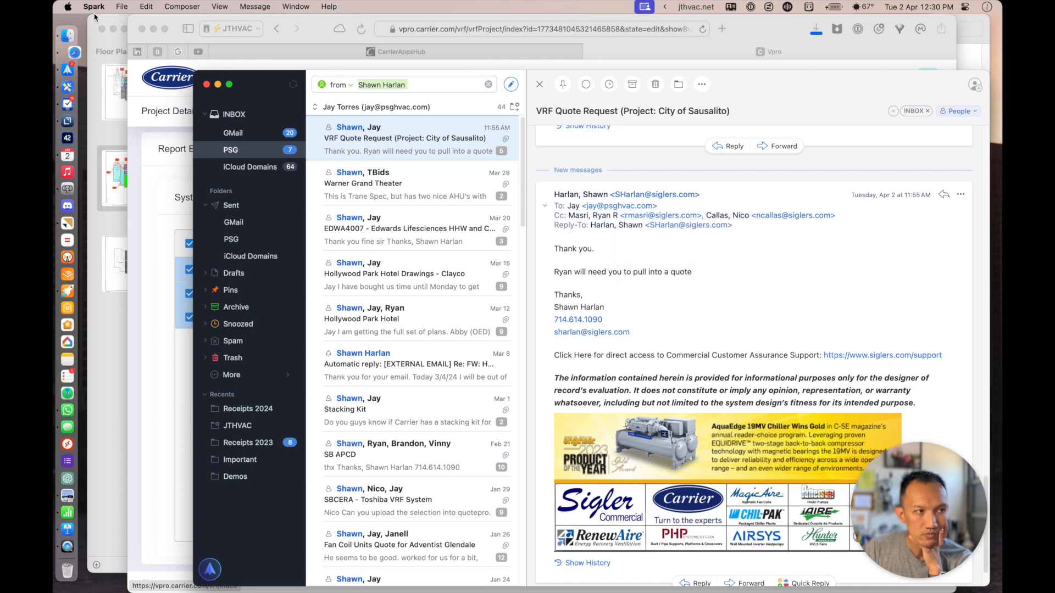
# - Switch back to Safari and approve deleting the downloaded Vpro_Sausalito%20City%20Hall_20240402.zip archive
pyautogui.click(68, 53)
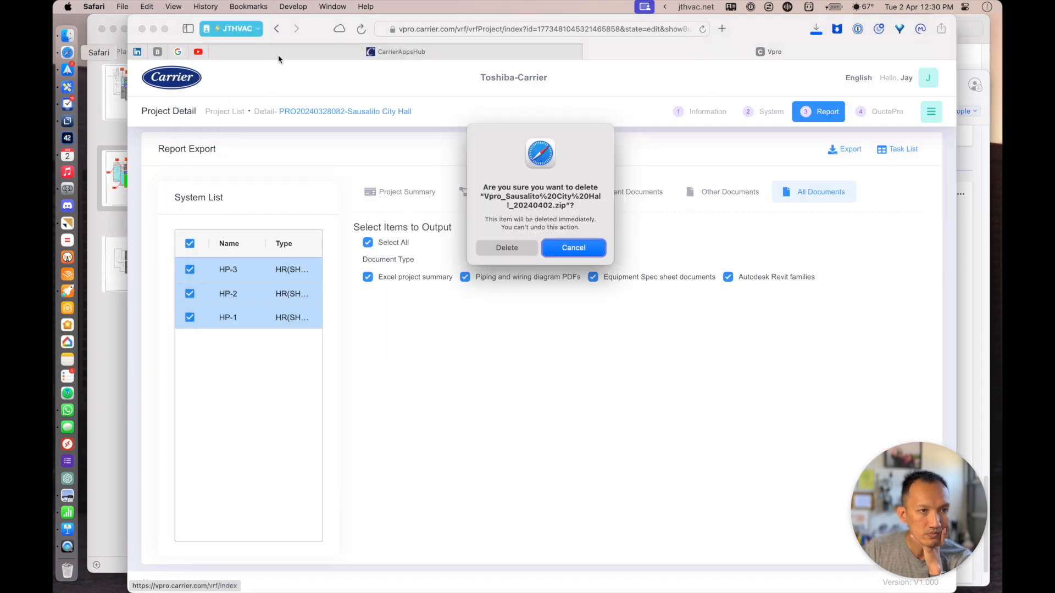
pyautogui.click(505, 248)
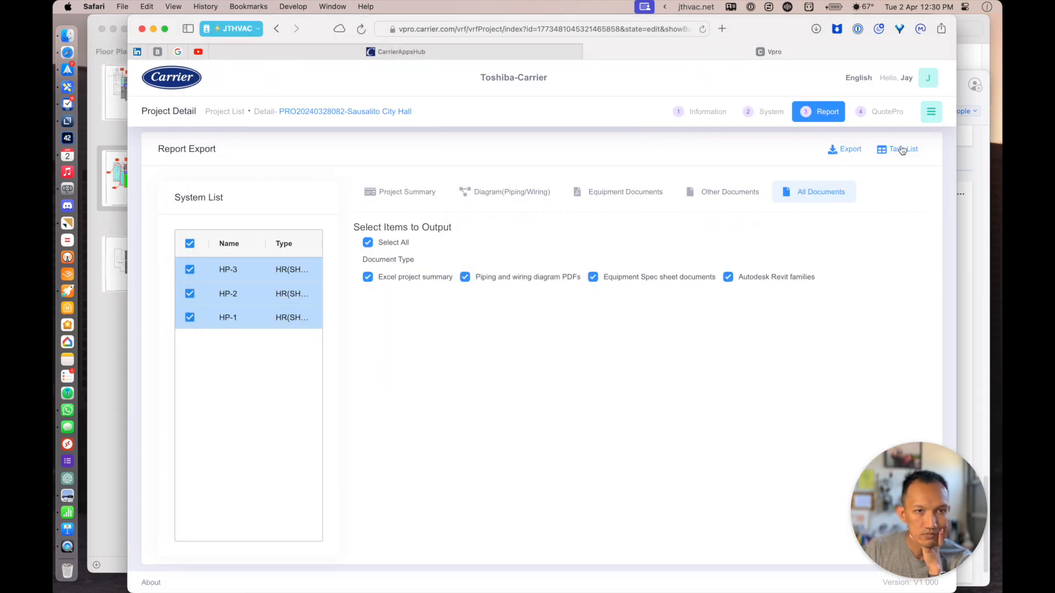
# - Share the Sausalito City Hall project with the colleague whose e-mail address was copied, and acknowledge the confirmation
pyautogui.click(886, 116)
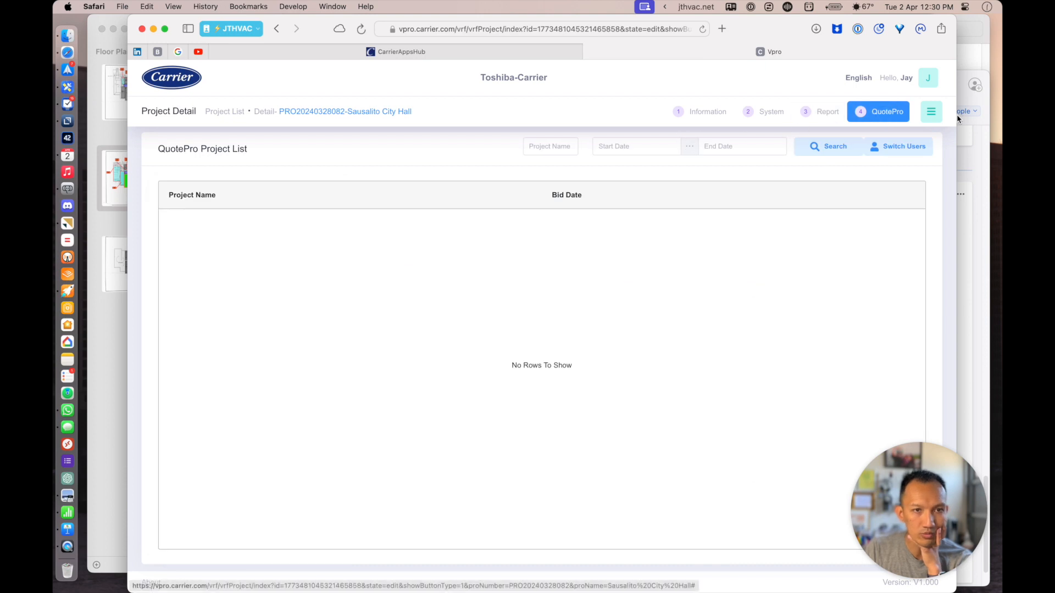
pyautogui.click(931, 112)
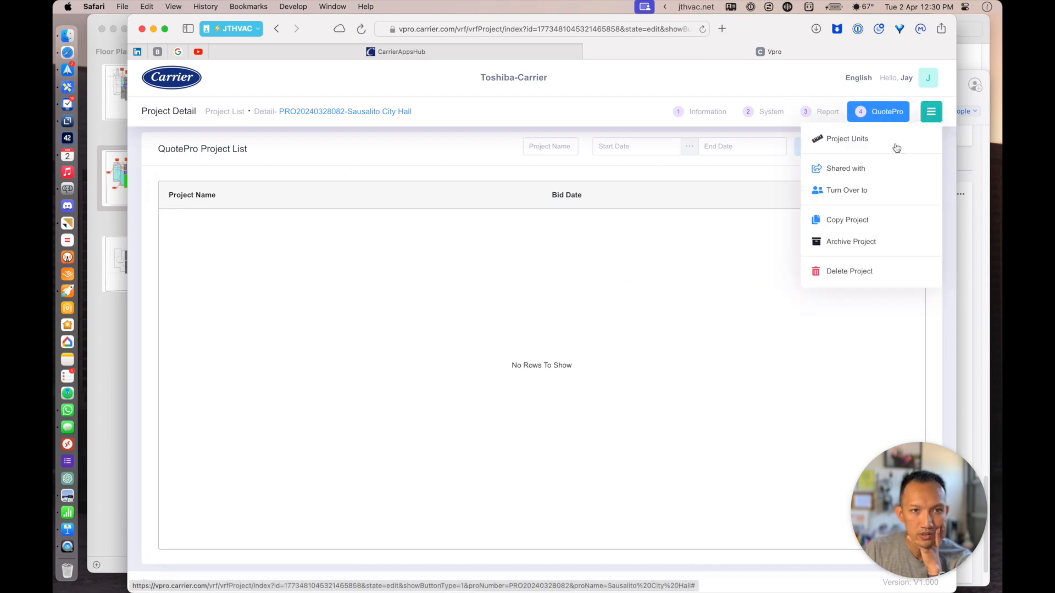
pyautogui.click(835, 171)
pyautogui.click(472, 250)
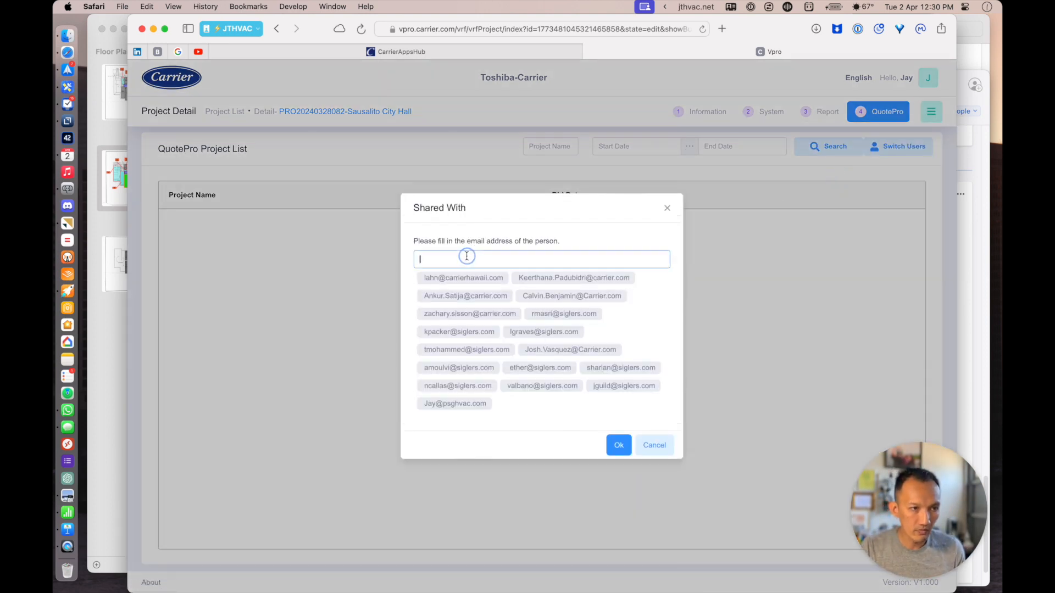
pyautogui.press('super+v')
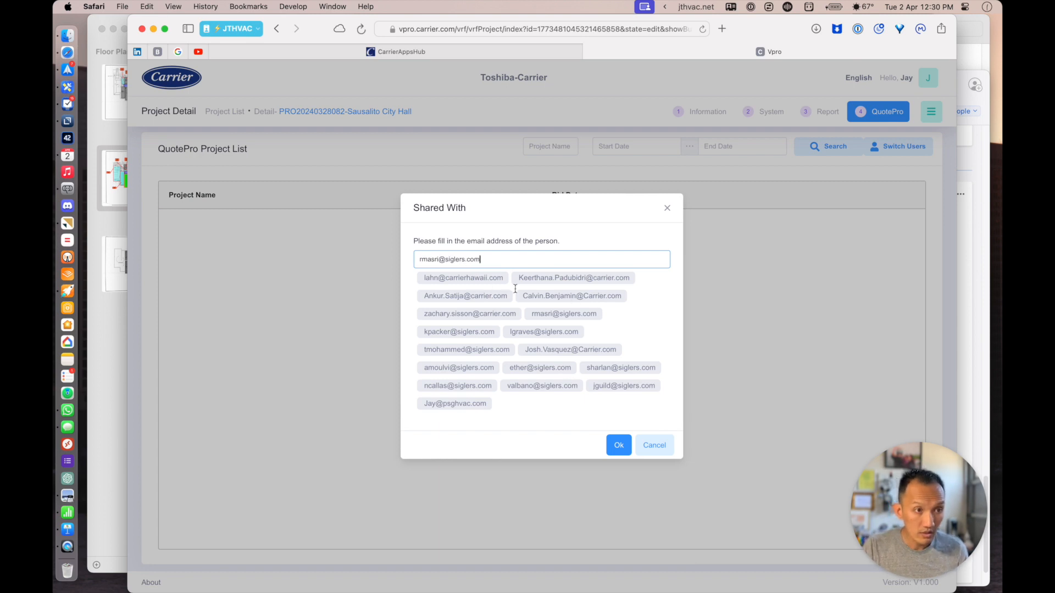
pyautogui.press('Tab')
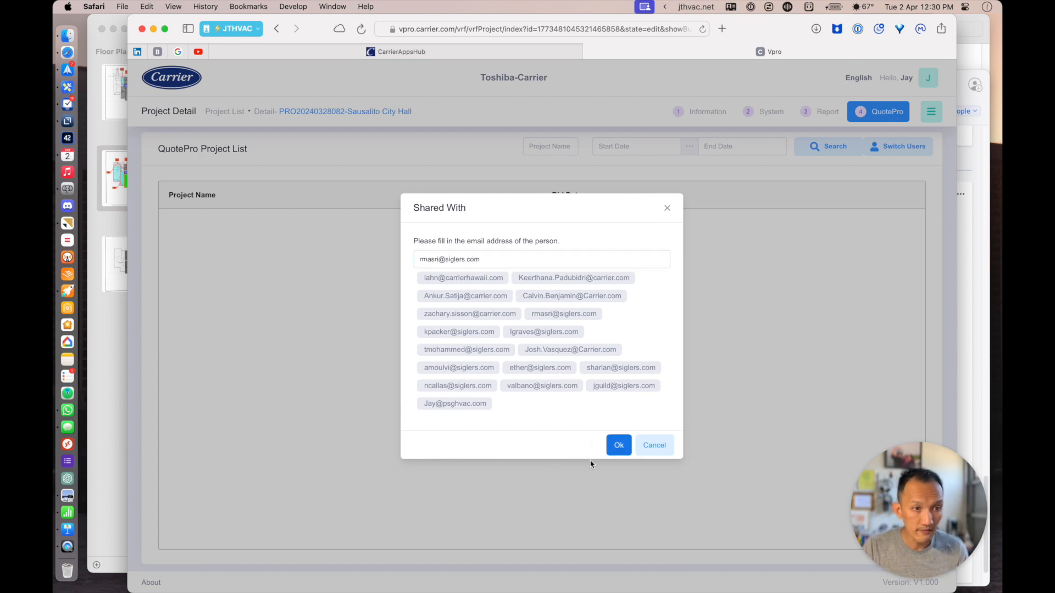
pyautogui.click(617, 443)
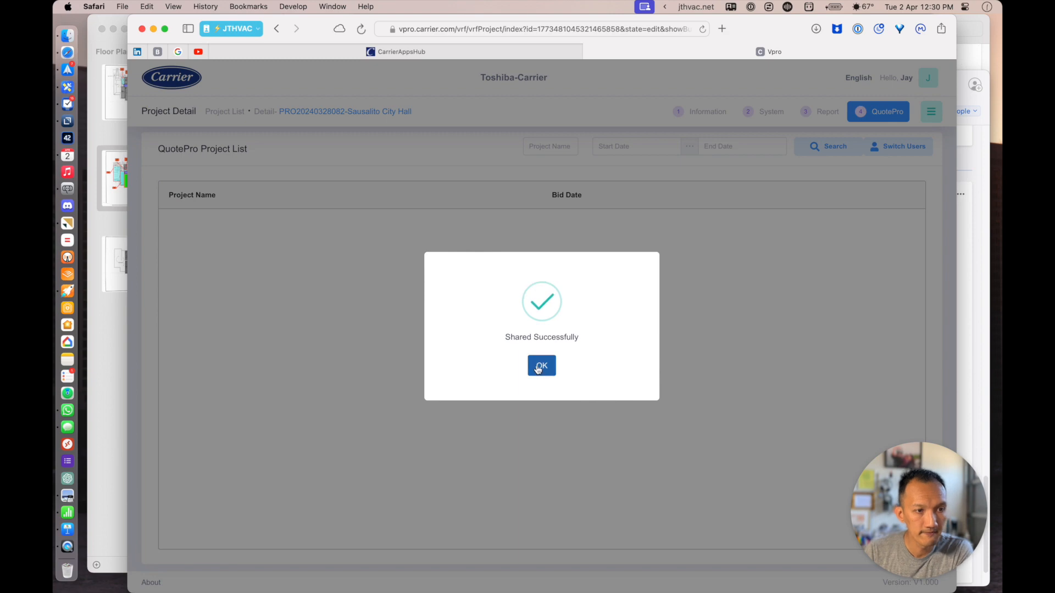
pyautogui.click(538, 367)
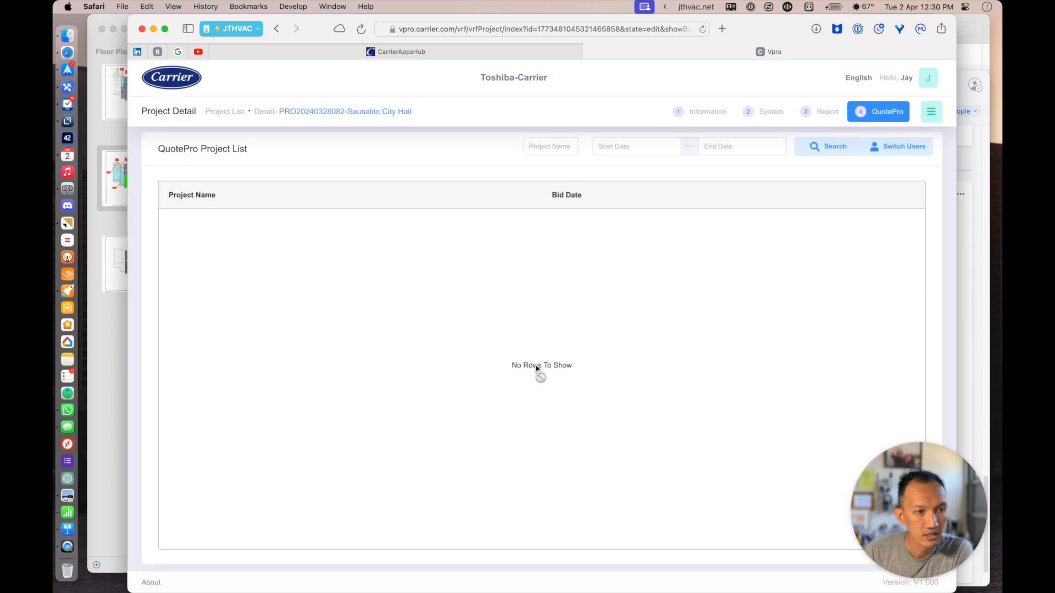
# - Switch to Spark and start a reply to the latest message in the "VRF Quote Request (Project: City of Sausalito)" thread
pyautogui.click(63, 71)
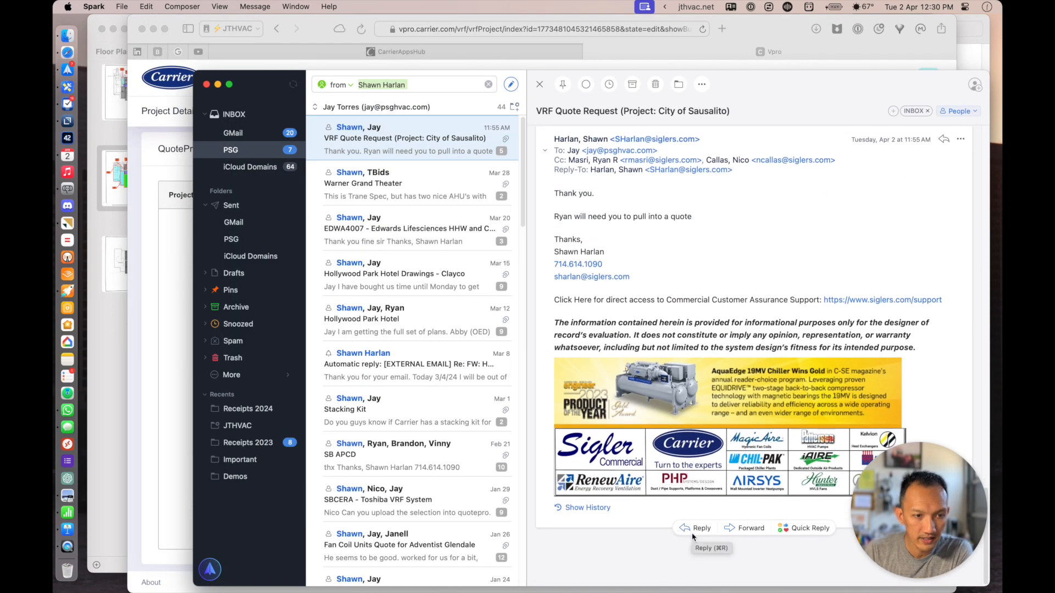
pyautogui.click(696, 528)
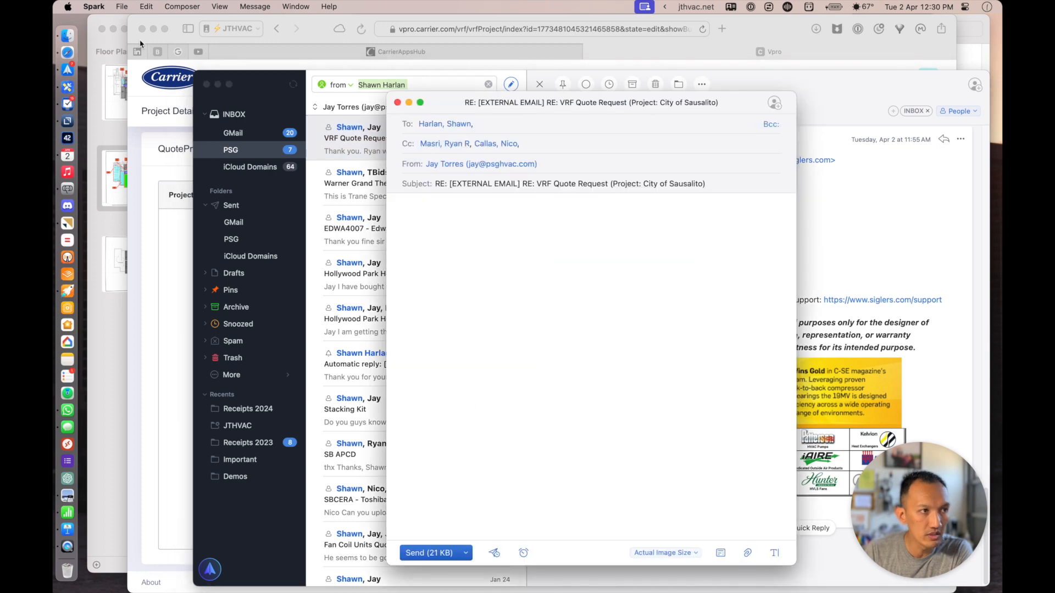
# - Return to Safari, reveal the downloaded Vpro_Sausalito%20City%20Hall_20240402 folder in Finder and place it on the temporary file shelf
pyautogui.click(783, 28)
pyautogui.click(818, 29)
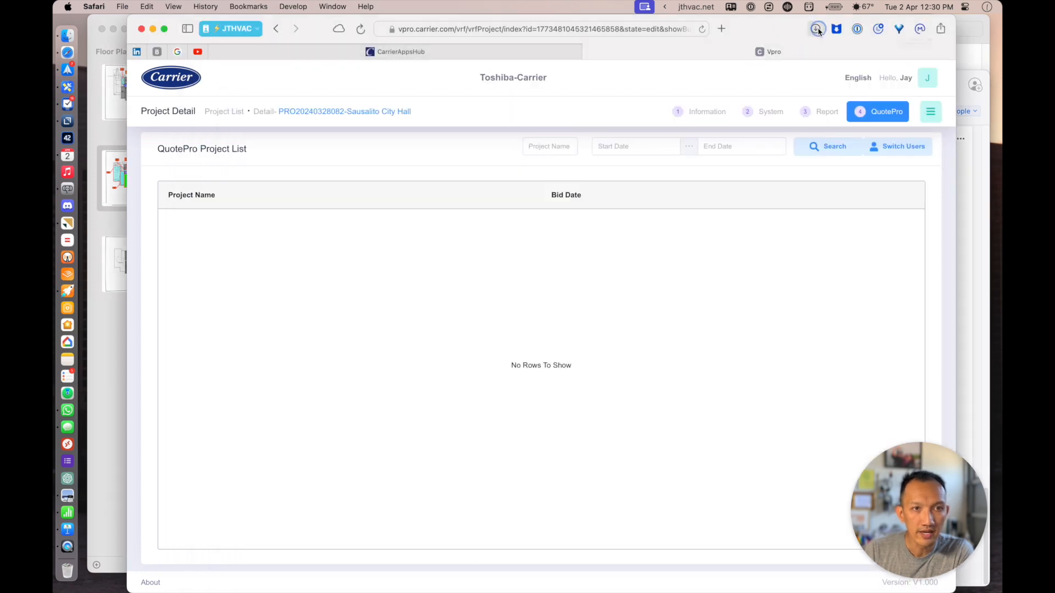
pyautogui.click(912, 85)
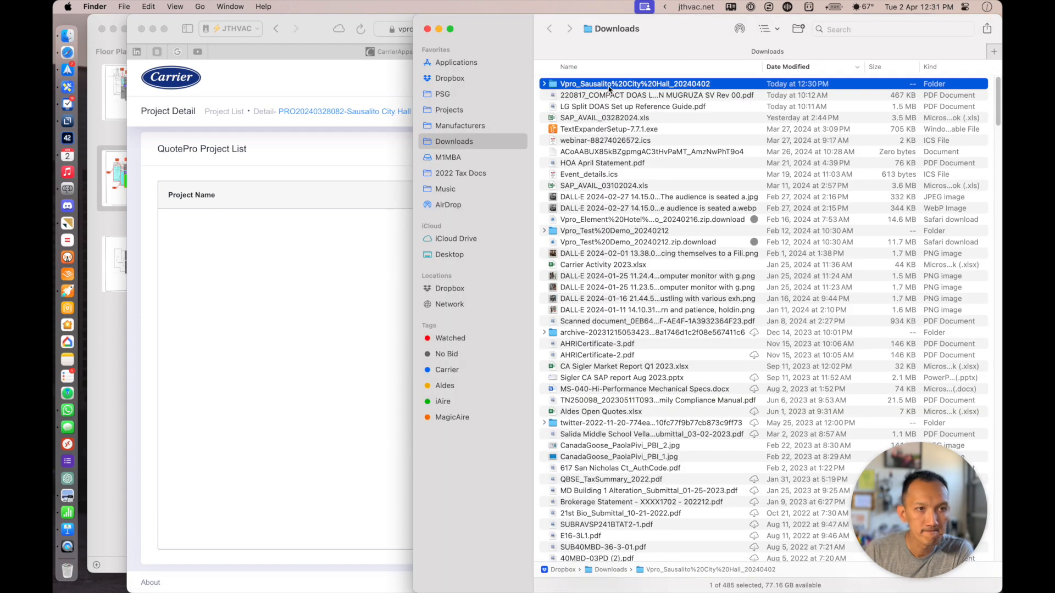
pyautogui.moveTo(603, 87); pyautogui.dragTo(986, 446)
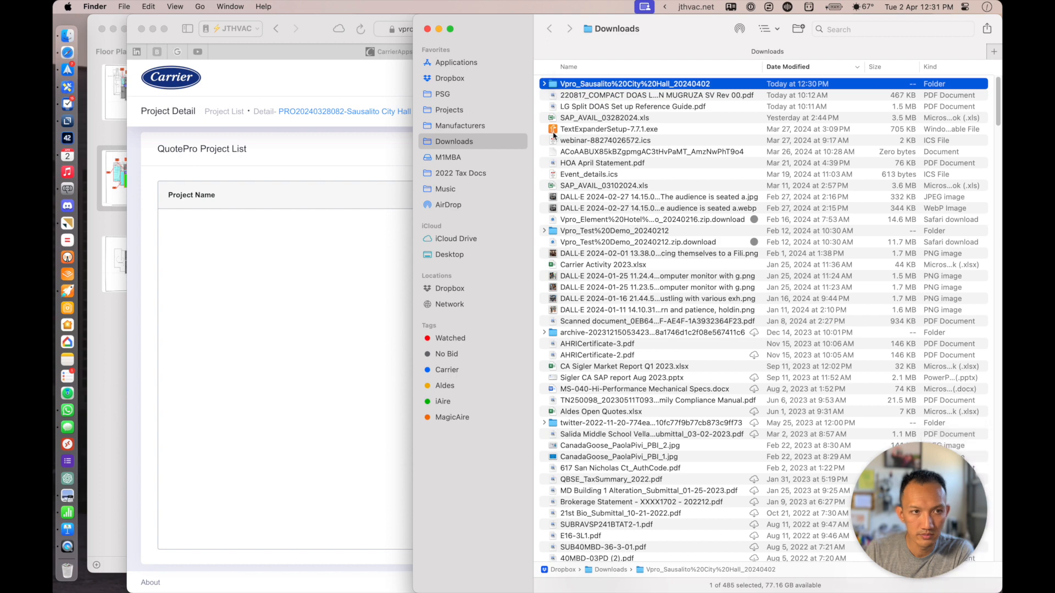
pyautogui.moveTo(578, 86); pyautogui.dragTo(985, 437)
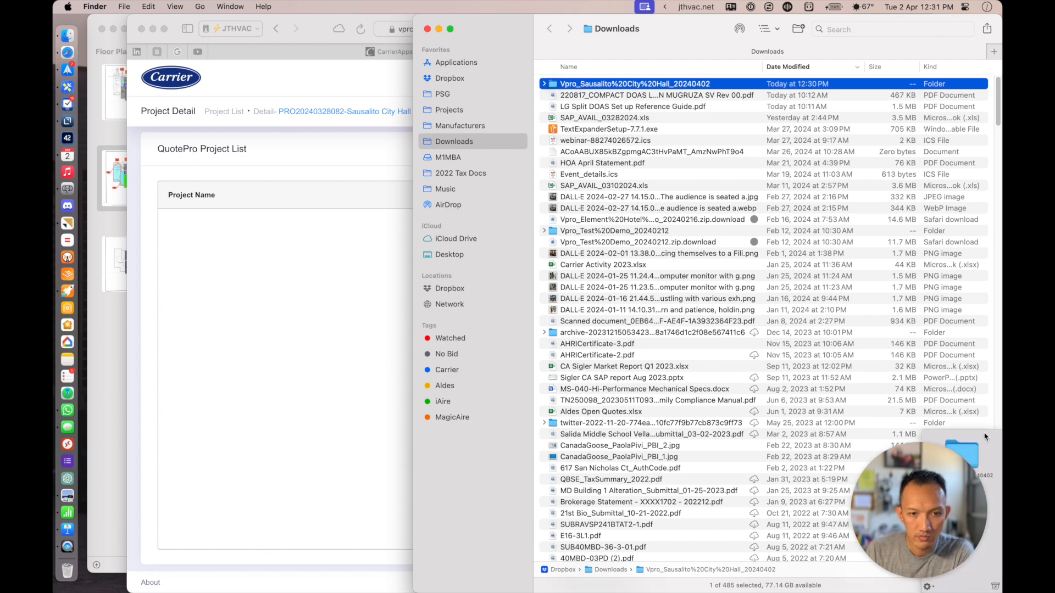
# - Move the Vpro_Sausalito%20City%20Hall_20240402 folder from the file shelf into the Sausalito City Hall folder under Projects
pyautogui.click(460, 110)
pyautogui.click(603, 120)
pyautogui.doubleClick(603, 120)
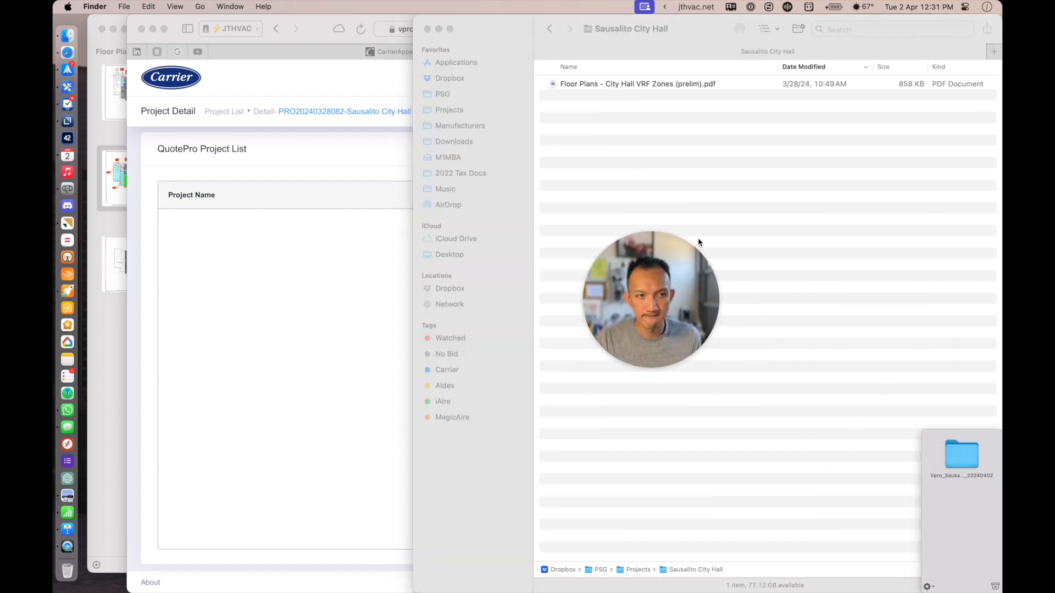
pyautogui.moveTo(963, 456); pyautogui.dragTo(766, 254)
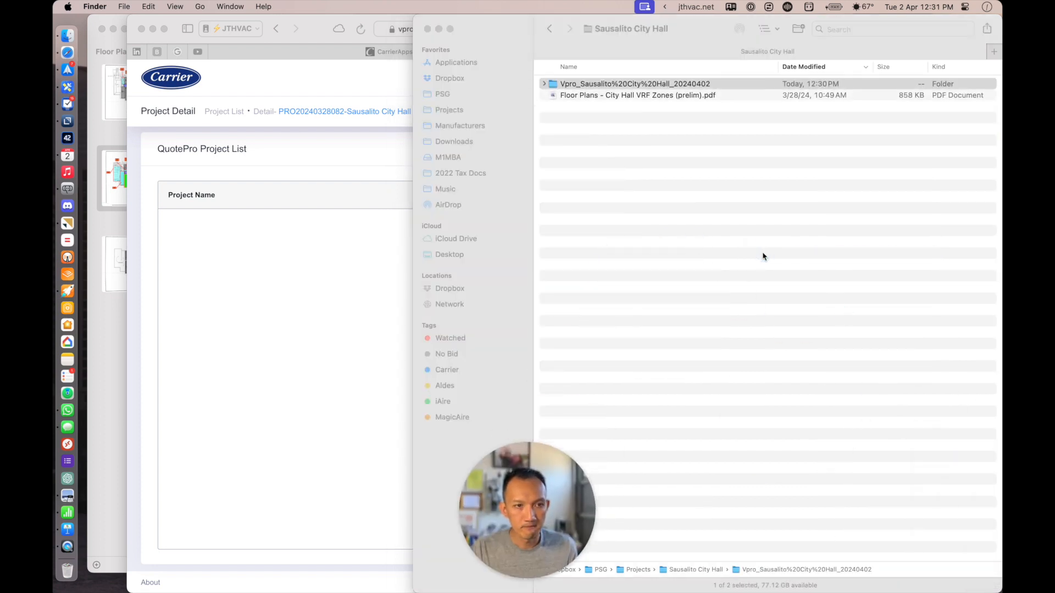
# - Compress the Vpro_Sausalito%20City%20Hall_20240402 folder inside the Sausalito City Hall project folder
pyautogui.rightClick(664, 200)
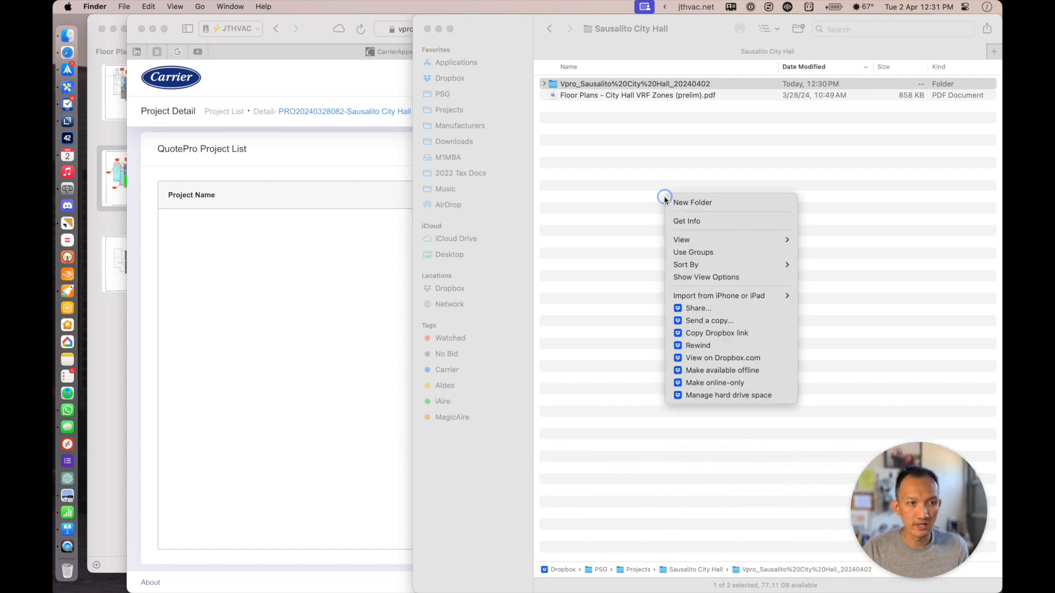
pyautogui.click(605, 141)
pyautogui.rightClick(581, 84)
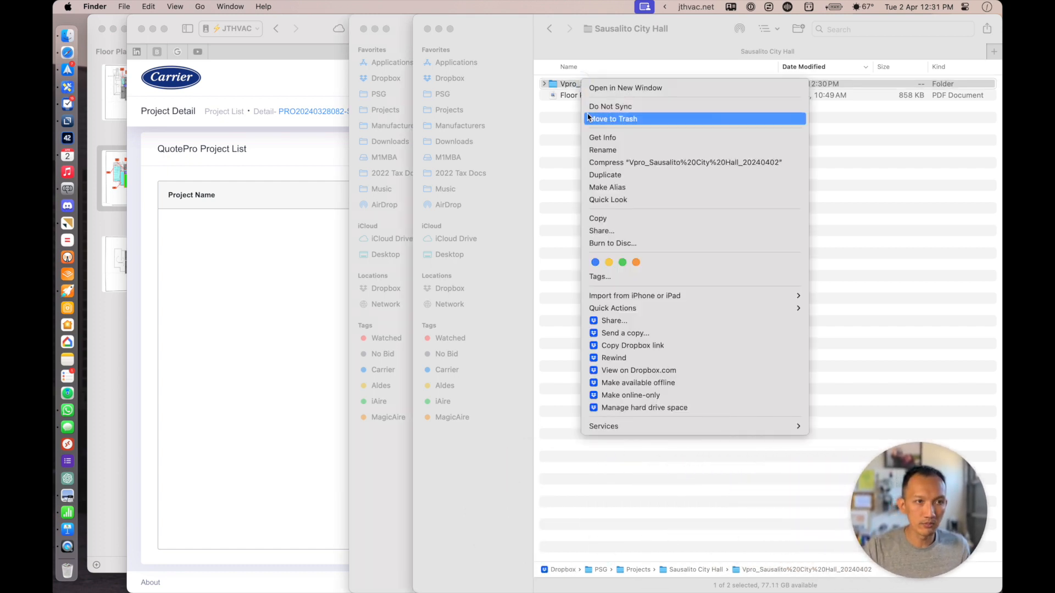
pyautogui.click(619, 163)
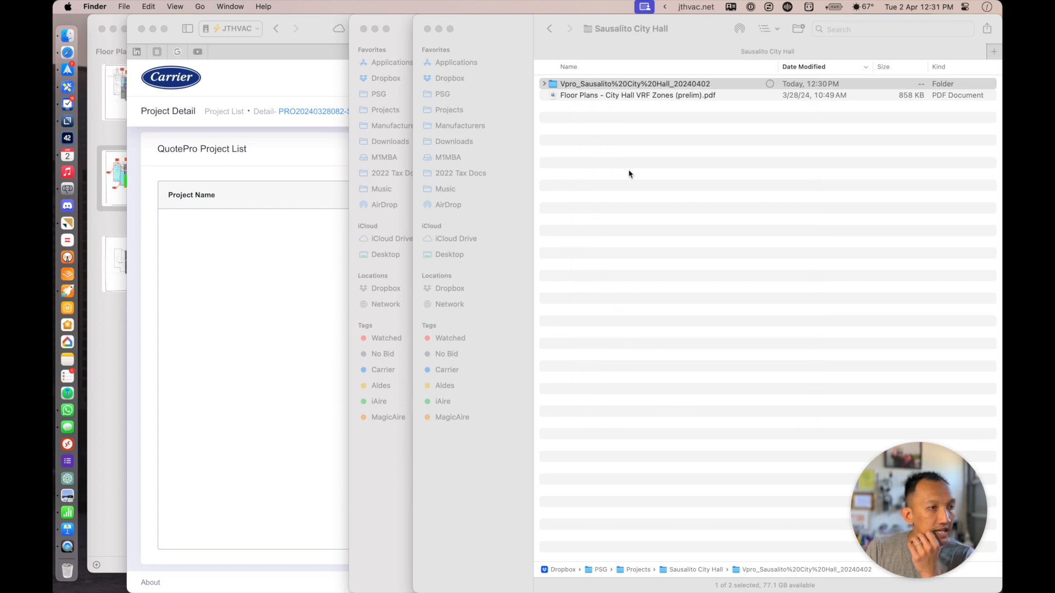